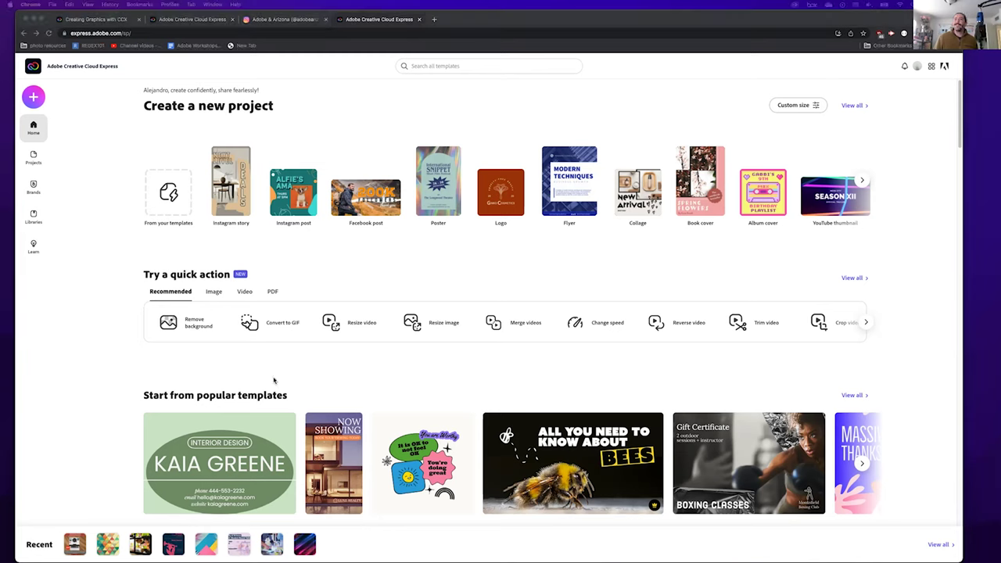
Look through the recommended quick actions to the end of the row
{"action": "left_click", "coordinate": [153, 384]}
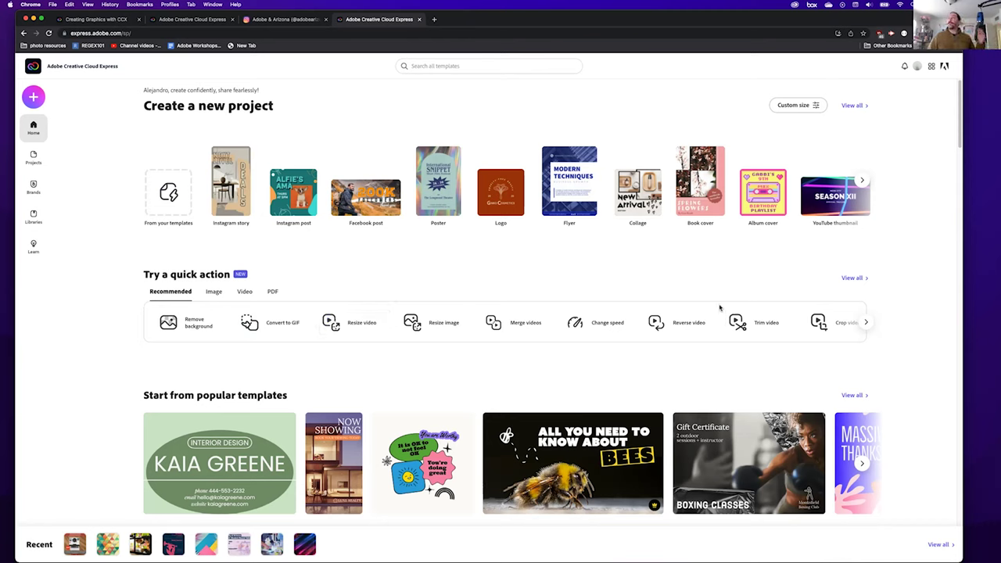
{"action": "left_click", "coordinate": [866, 325]}
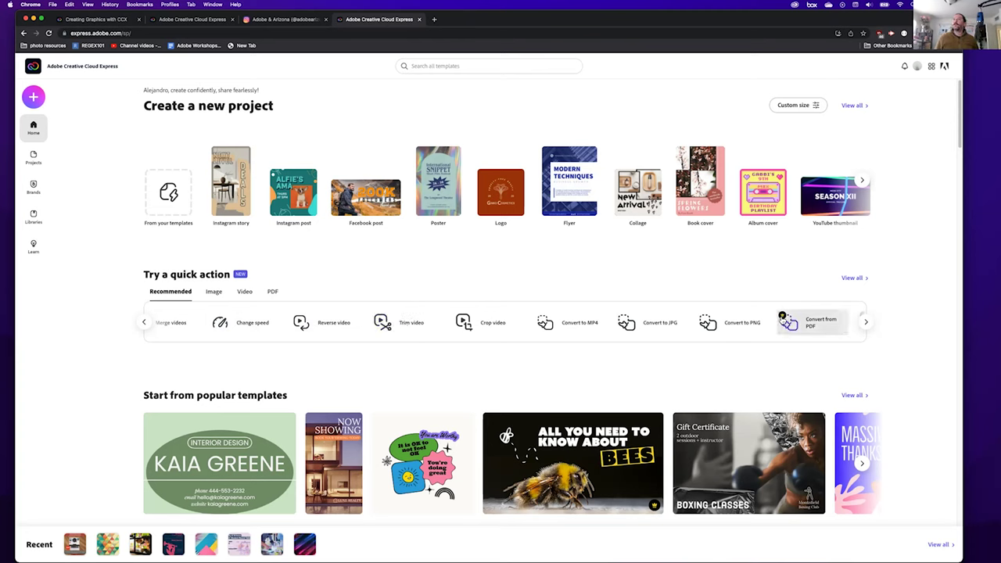
{"action": "left_click", "coordinate": [866, 323]}
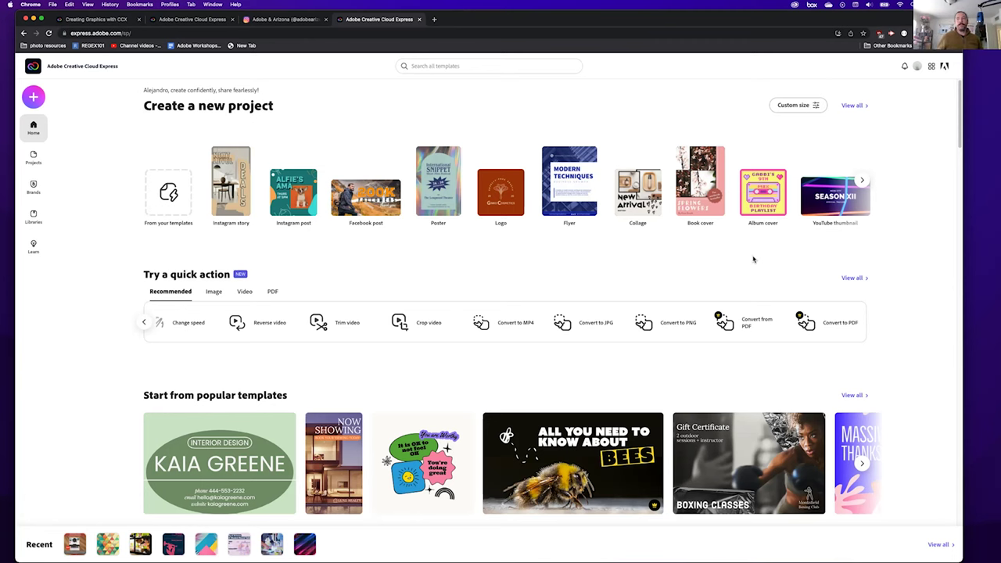
Review the home page's template categories down to Discover the latest, and show the options for creating a new project
{"action": "scroll", "coordinate": [668, 309], "scroll_direction": "down", "scroll_amount": 3}
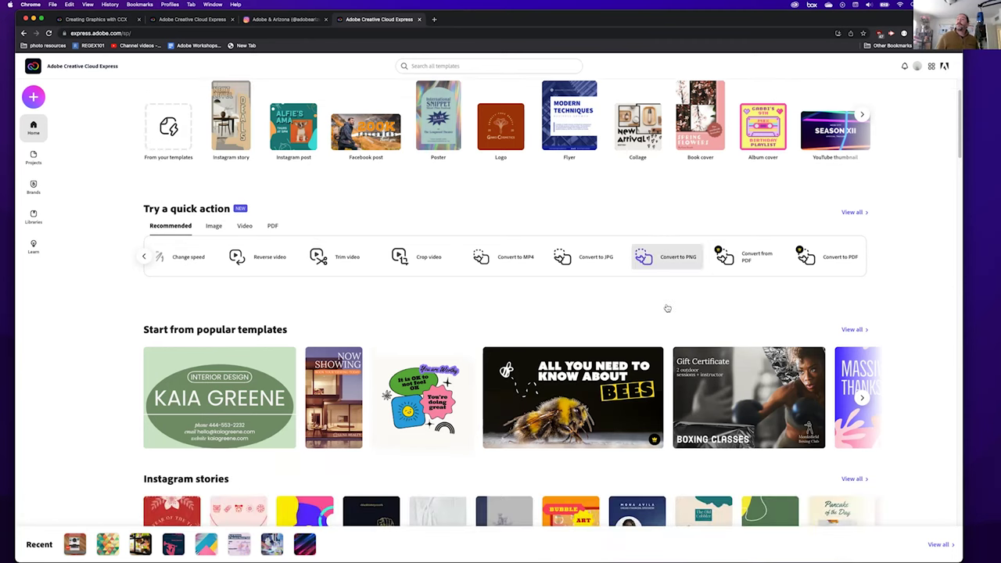
{"action": "scroll", "coordinate": [667, 308], "scroll_direction": "down", "scroll_amount": 4}
{"action": "scroll", "coordinate": [665, 306], "scroll_direction": "up", "scroll_amount": 1}
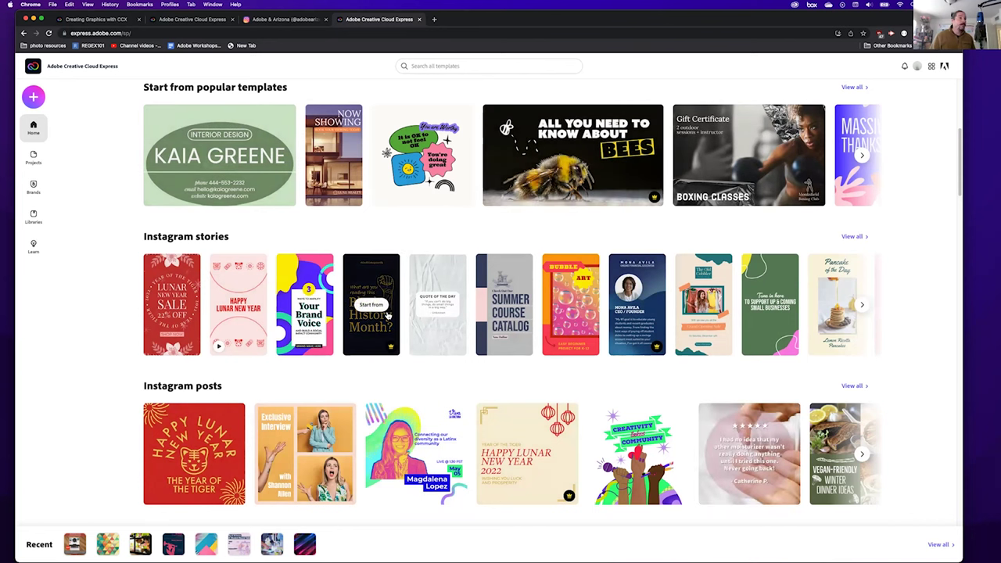
{"action": "scroll", "coordinate": [583, 312], "scroll_direction": "down", "scroll_amount": 2}
{"action": "scroll", "coordinate": [592, 312], "scroll_direction": "down", "scroll_amount": 20}
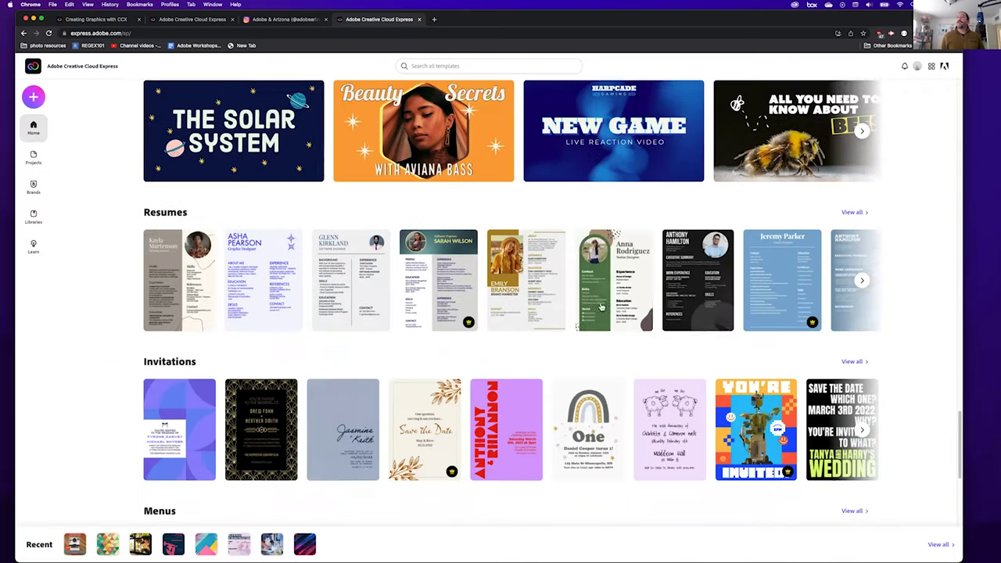
{"action": "scroll", "coordinate": [601, 306], "scroll_direction": "down", "scroll_amount": 4}
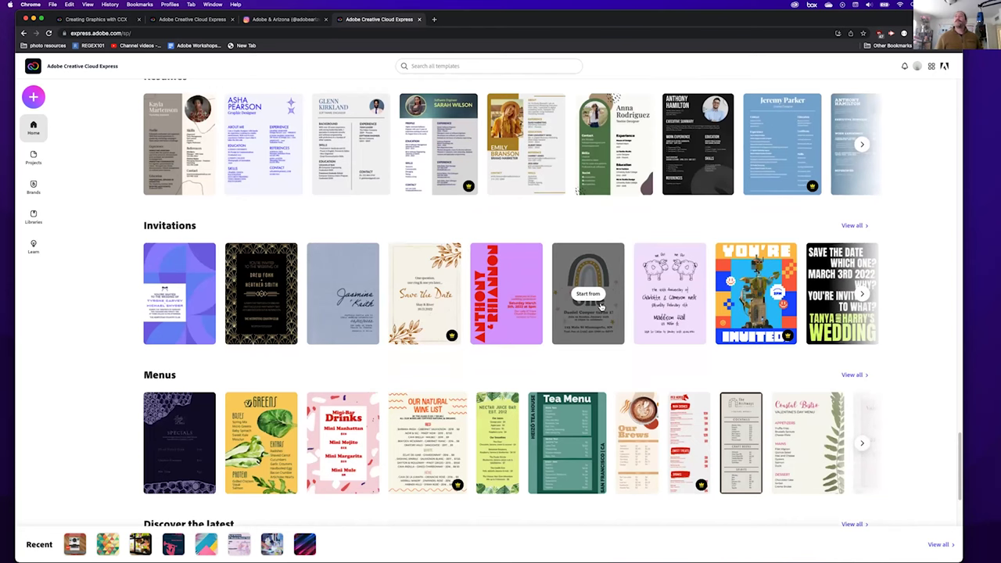
{"action": "scroll", "coordinate": [618, 320], "scroll_direction": "down", "scroll_amount": 5}
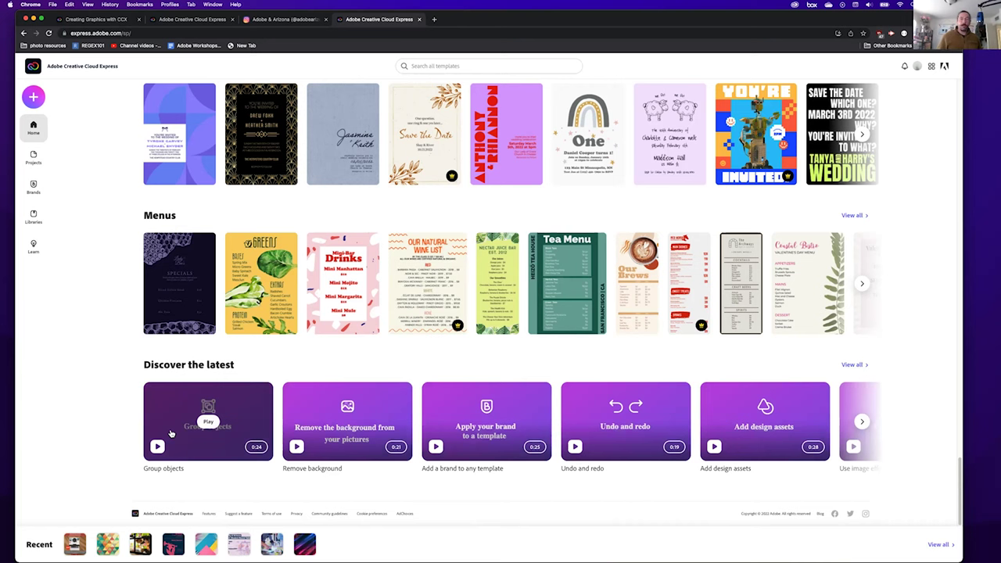
{"action": "scroll", "coordinate": [323, 341], "scroll_direction": "up", "scroll_amount": 15}
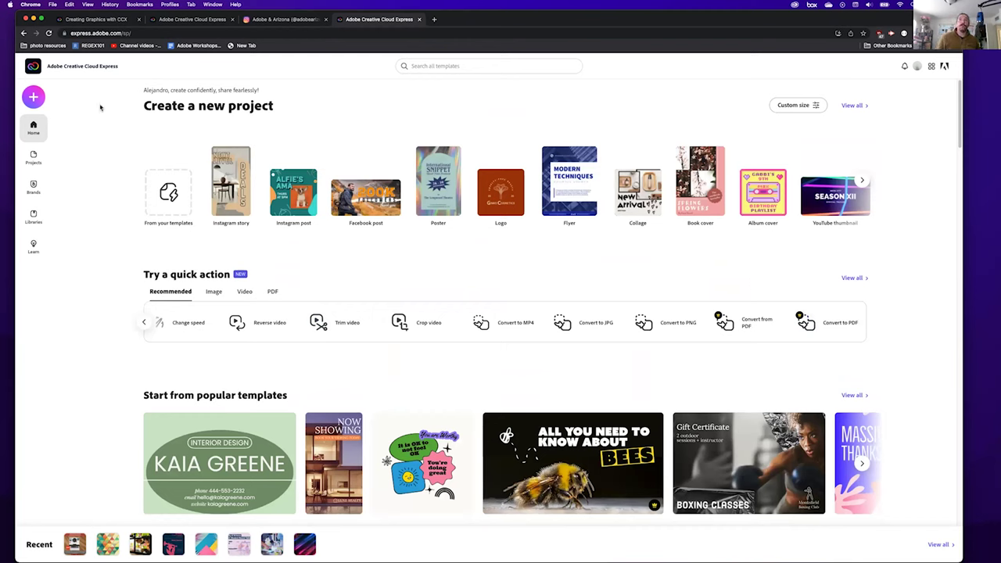
{"action": "left_click", "coordinate": [34, 96]}
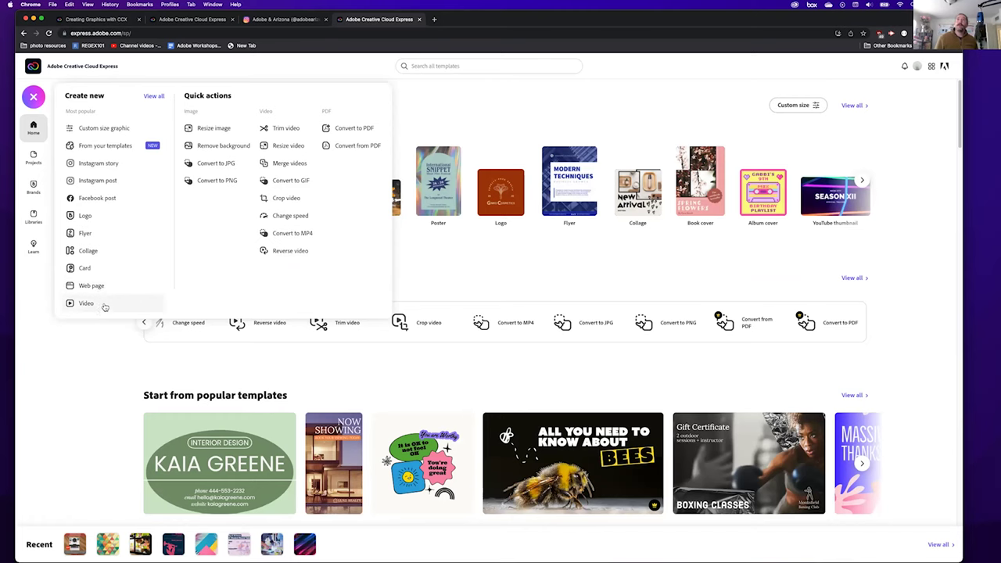
Confirm that the Web Page project is still being created and switch to the Creating Graphics with CCX workshop page
{"action": "left_click", "coordinate": [188, 20]}
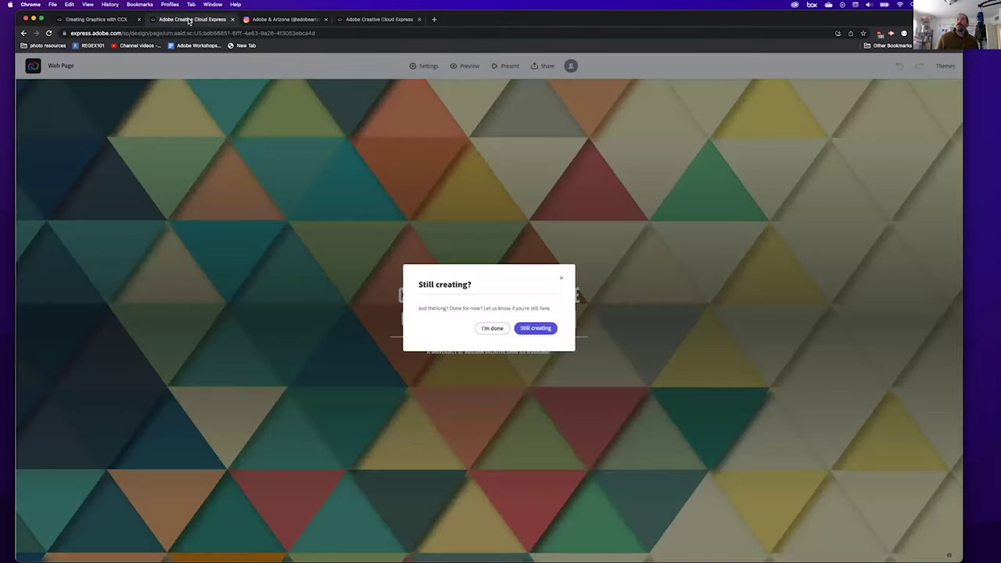
{"action": "left_click", "coordinate": [524, 332]}
{"action": "left_click", "coordinate": [95, 19]}
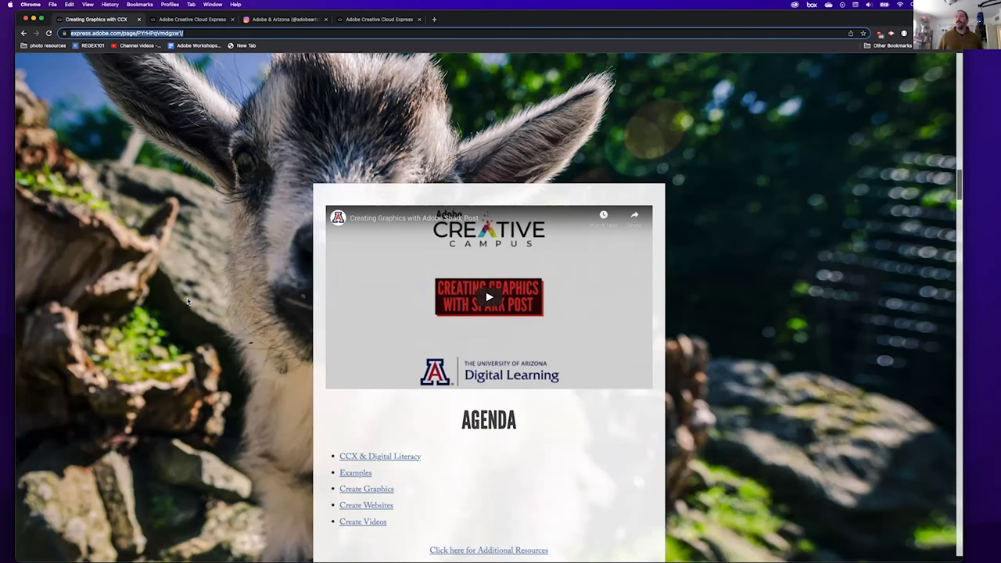
Examine the workshop page's welcome, agenda and CCX & Digital Literacy sections, and return to the agenda
{"action": "scroll", "coordinate": [185, 286], "scroll_direction": "up", "scroll_amount": 10}
{"action": "scroll", "coordinate": [182, 273], "scroll_direction": "up", "scroll_amount": 3}
{"action": "scroll", "coordinate": [183, 272], "scroll_direction": "down", "scroll_amount": 10}
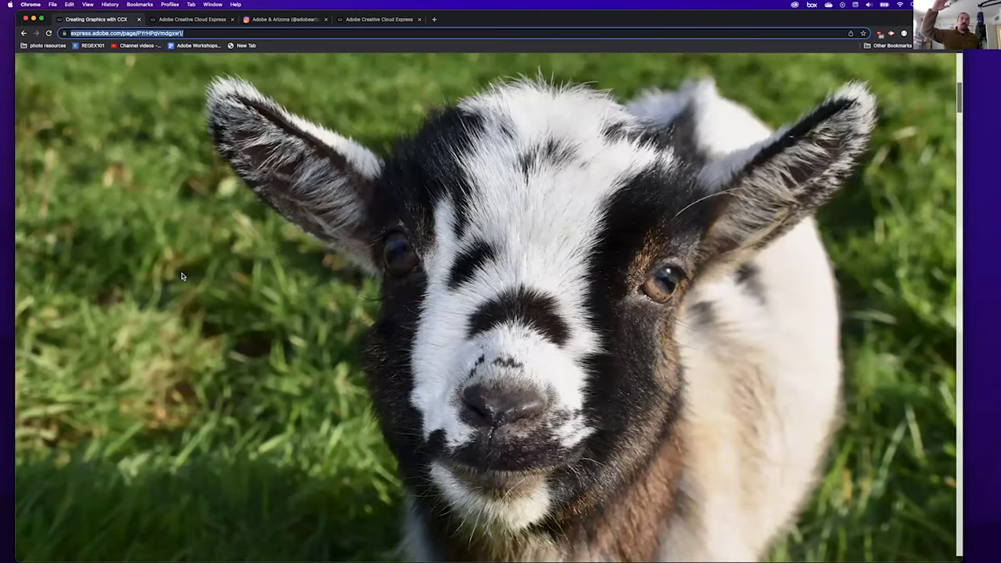
{"action": "scroll", "coordinate": [182, 275], "scroll_direction": "down", "scroll_amount": 2}
{"action": "scroll", "coordinate": [181, 277], "scroll_direction": "down", "scroll_amount": 5}
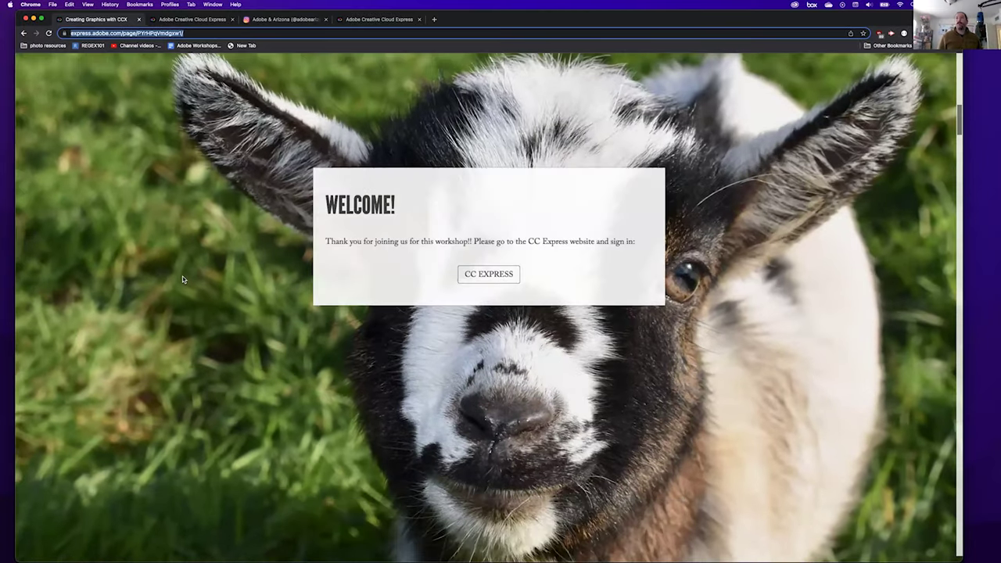
{"action": "scroll", "coordinate": [183, 275], "scroll_direction": "down", "scroll_amount": 2}
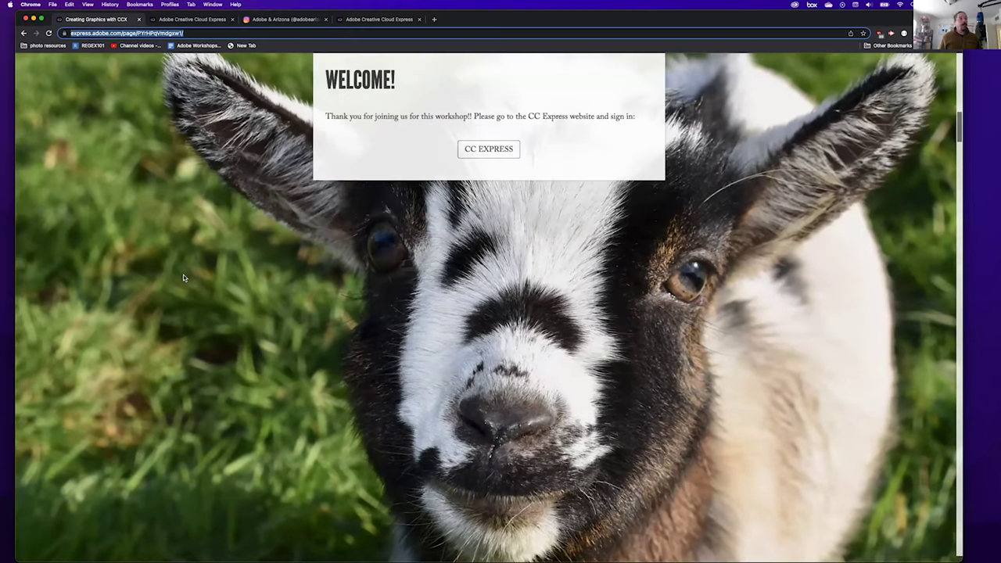
{"action": "scroll", "coordinate": [289, 222], "scroll_direction": "down", "scroll_amount": 5}
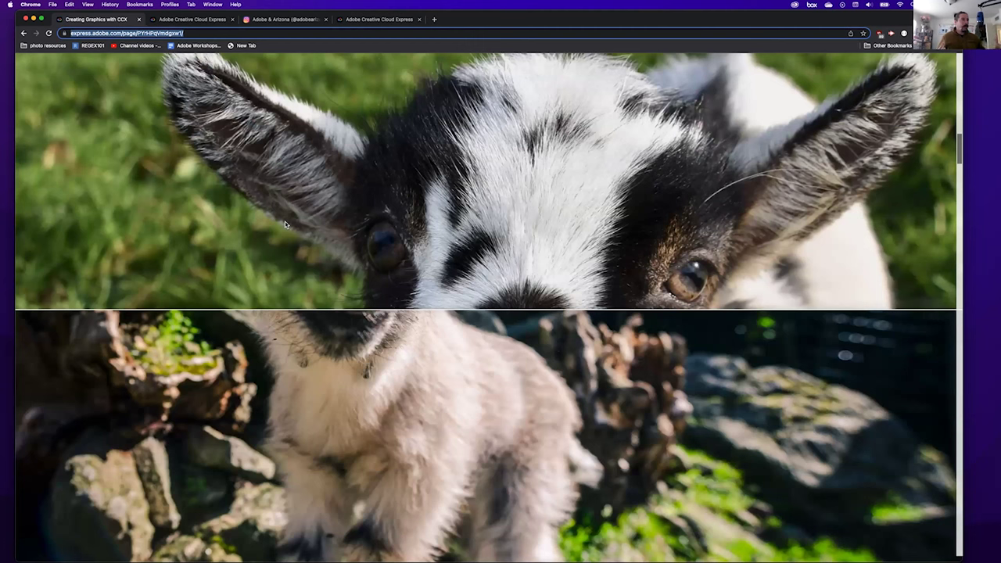
{"action": "scroll", "coordinate": [336, 315], "scroll_direction": "down", "scroll_amount": 5}
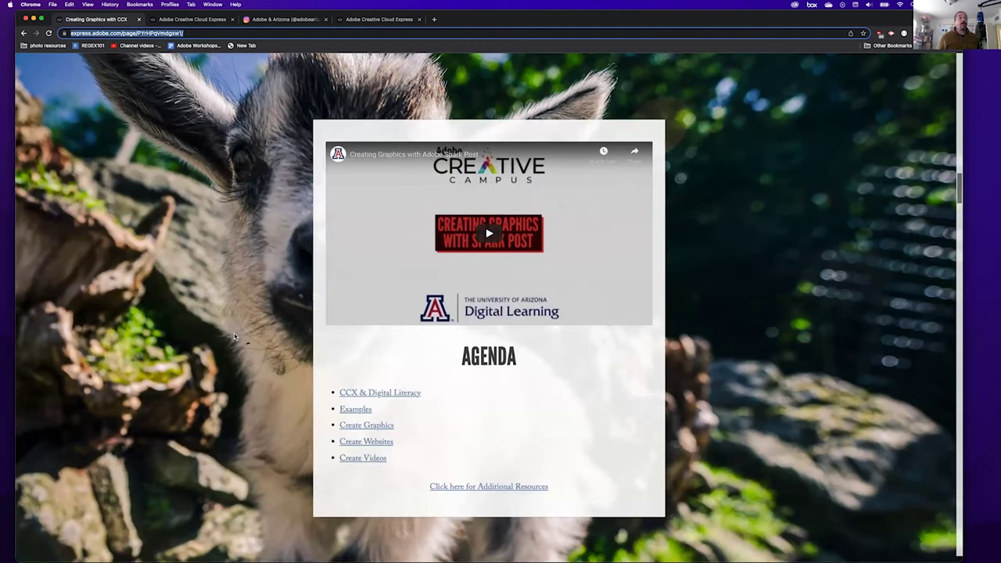
{"action": "scroll", "coordinate": [234, 335], "scroll_direction": "down", "scroll_amount": 2}
{"action": "scroll", "coordinate": [236, 334], "scroll_direction": "up", "scroll_amount": 3}
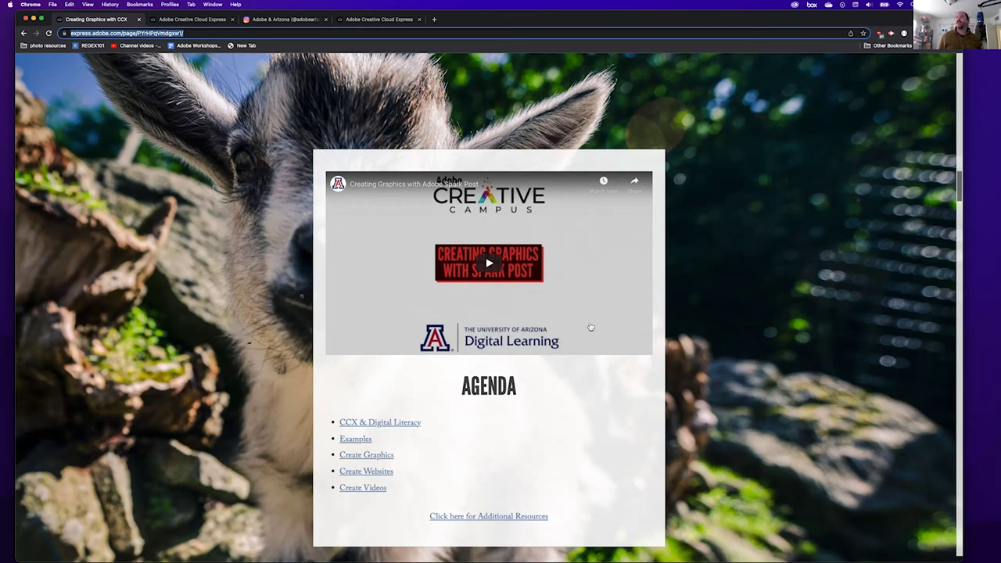
{"action": "scroll", "coordinate": [620, 244], "scroll_direction": "down", "scroll_amount": 5}
{"action": "scroll", "coordinate": [620, 244], "scroll_direction": "down", "scroll_amount": 8}
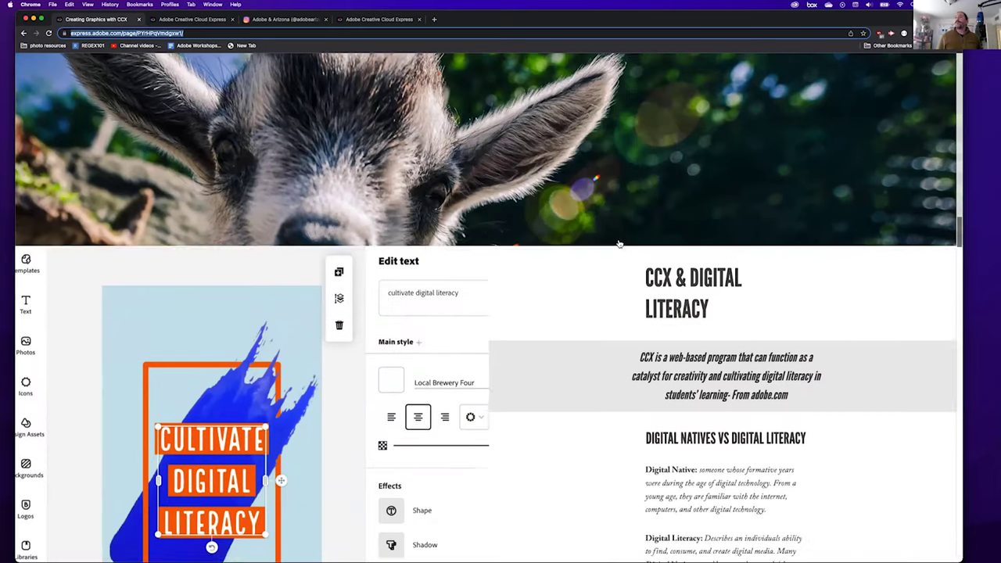
{"action": "scroll", "coordinate": [620, 244], "scroll_direction": "up", "scroll_amount": 11}
{"action": "scroll", "coordinate": [620, 244], "scroll_direction": "up", "scroll_amount": 1}
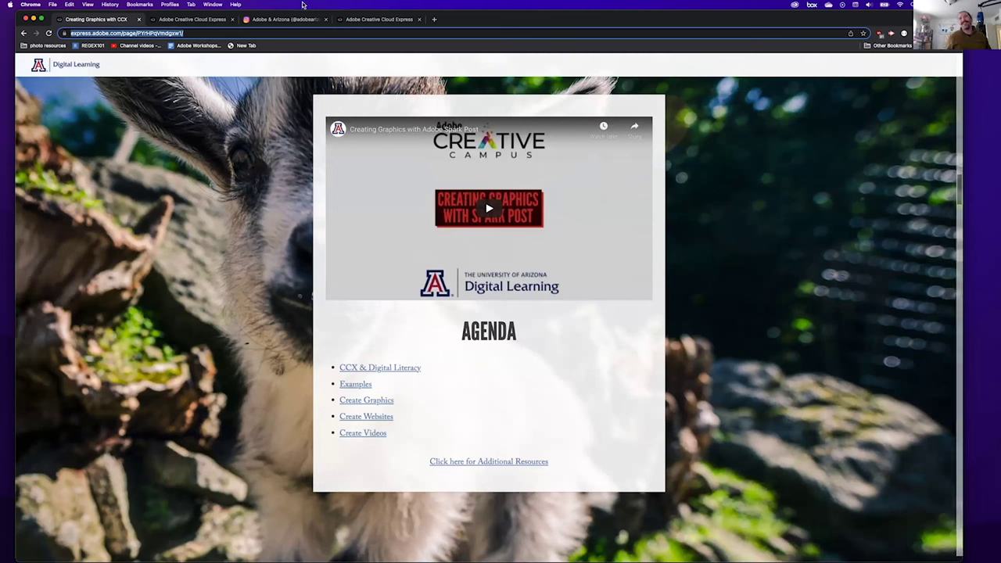
Return to the Express home page, close the create-new options, and view the Adobe & Arizona Instagram post
{"action": "left_click", "coordinate": [353, 23]}
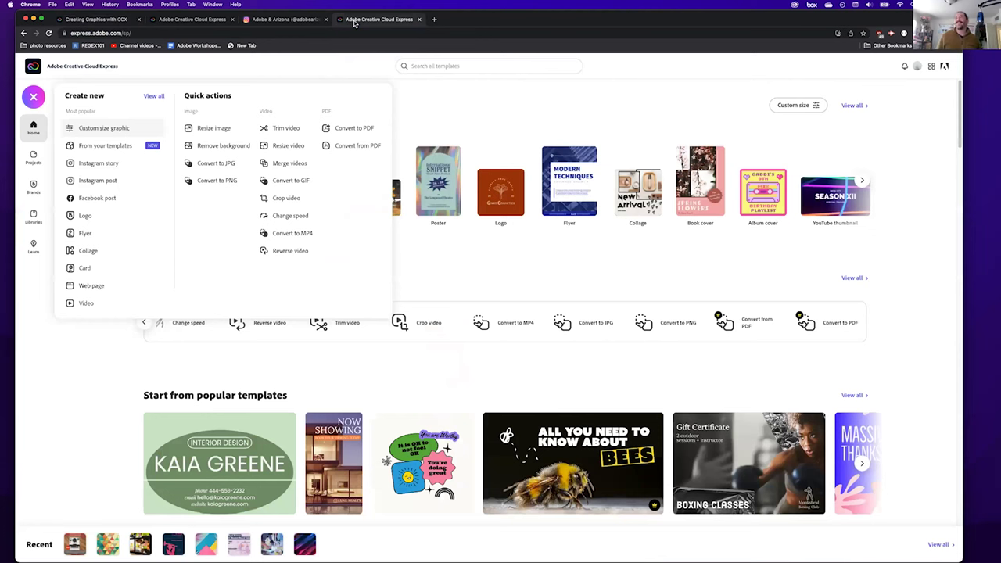
{"action": "left_click", "coordinate": [88, 382]}
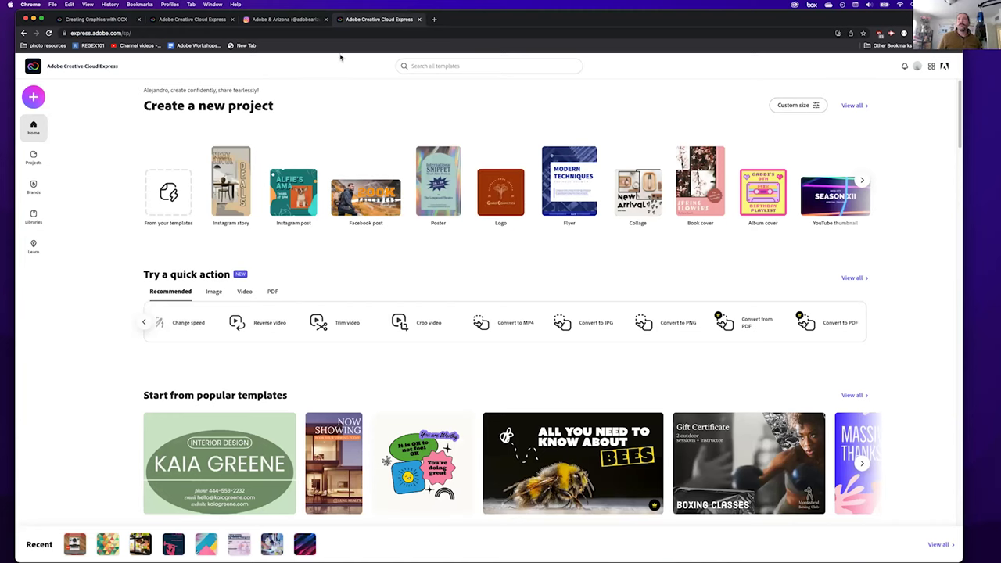
{"action": "left_click", "coordinate": [263, 20]}
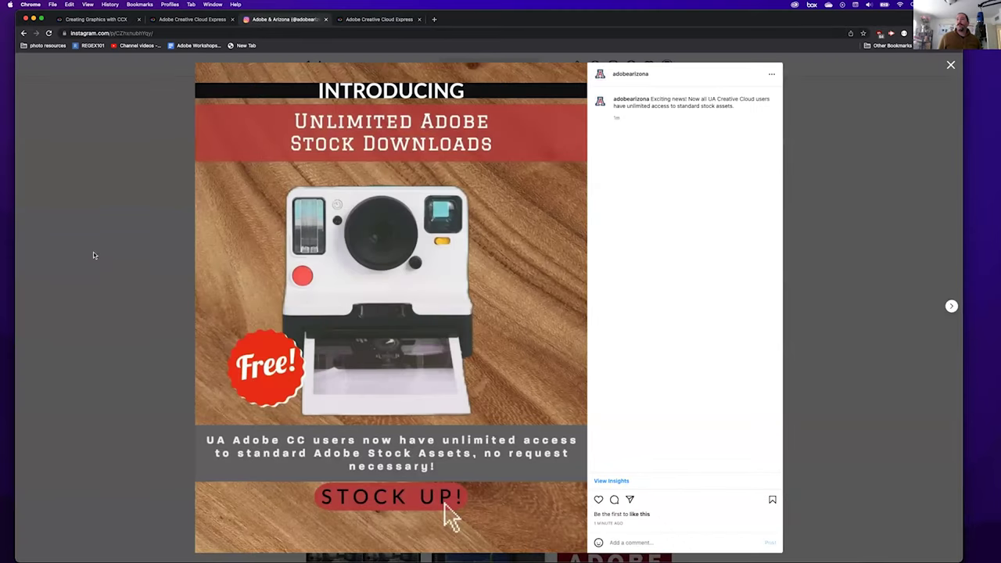
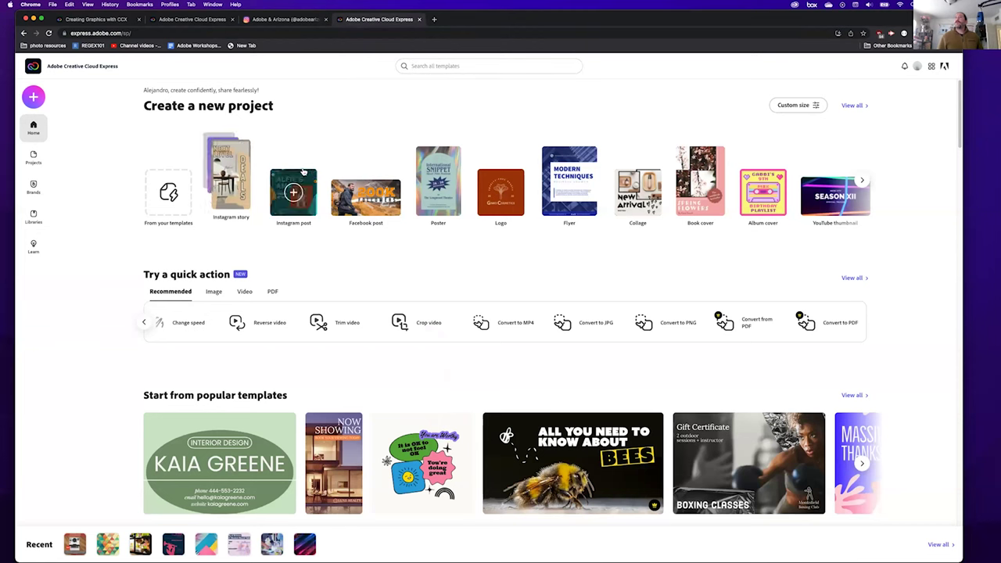
Search all templates for "infographic" and create a project from the purple Cats template
{"action": "left_click", "coordinate": [436, 66]}
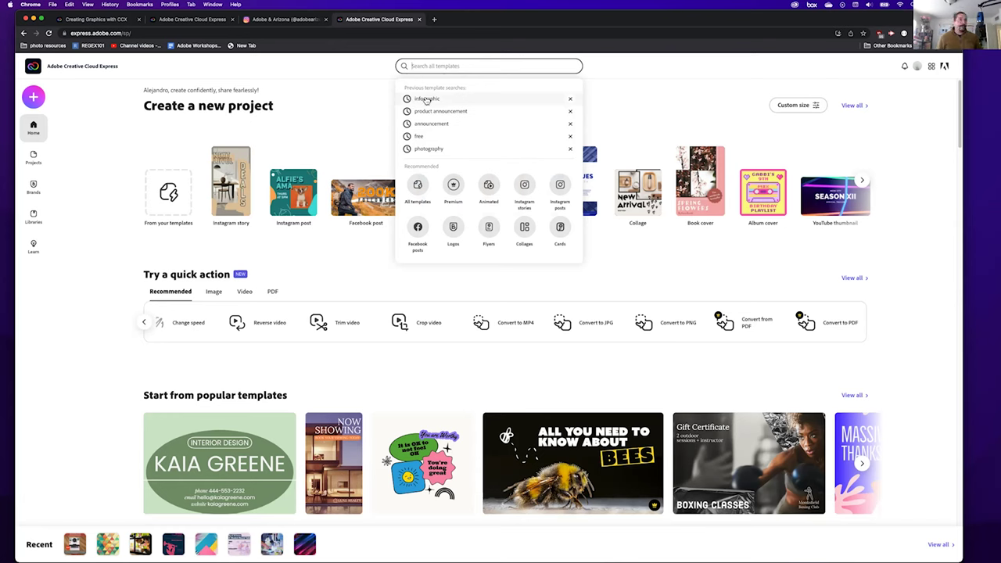
{"action": "left_click", "coordinate": [425, 100]}
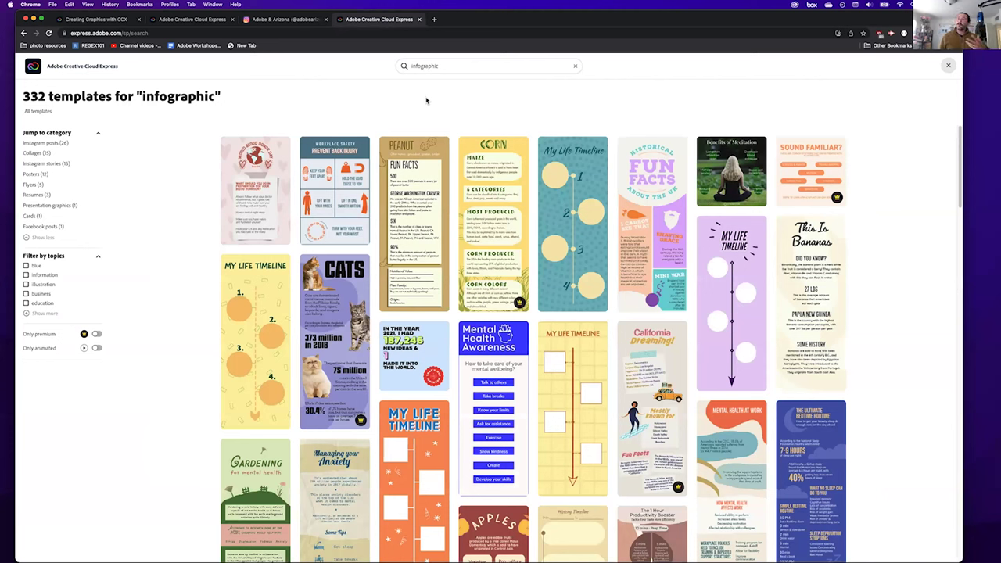
{"action": "scroll", "coordinate": [486, 243], "scroll_direction": "down", "scroll_amount": 5}
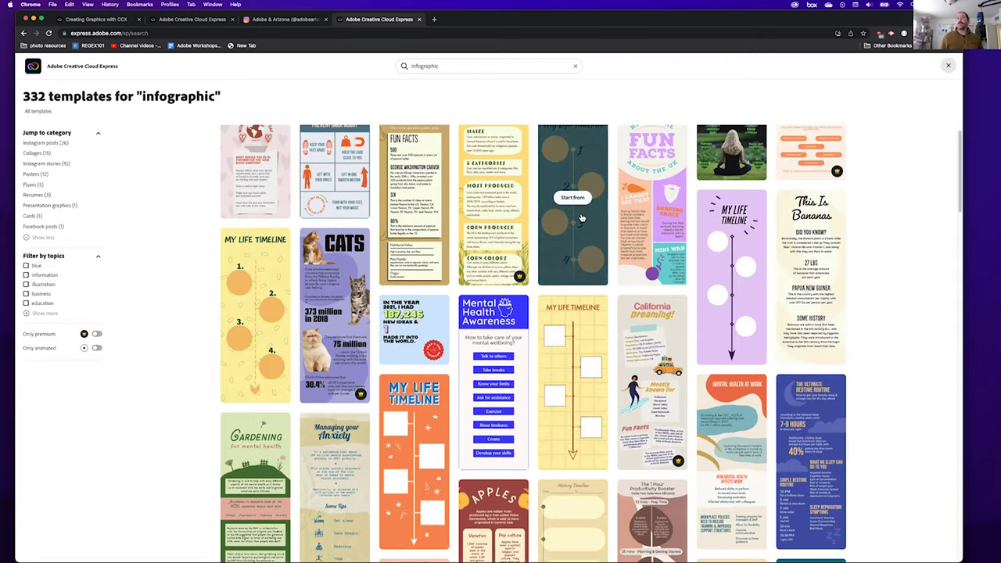
{"action": "scroll", "coordinate": [485, 243], "scroll_direction": "down", "scroll_amount": 1}
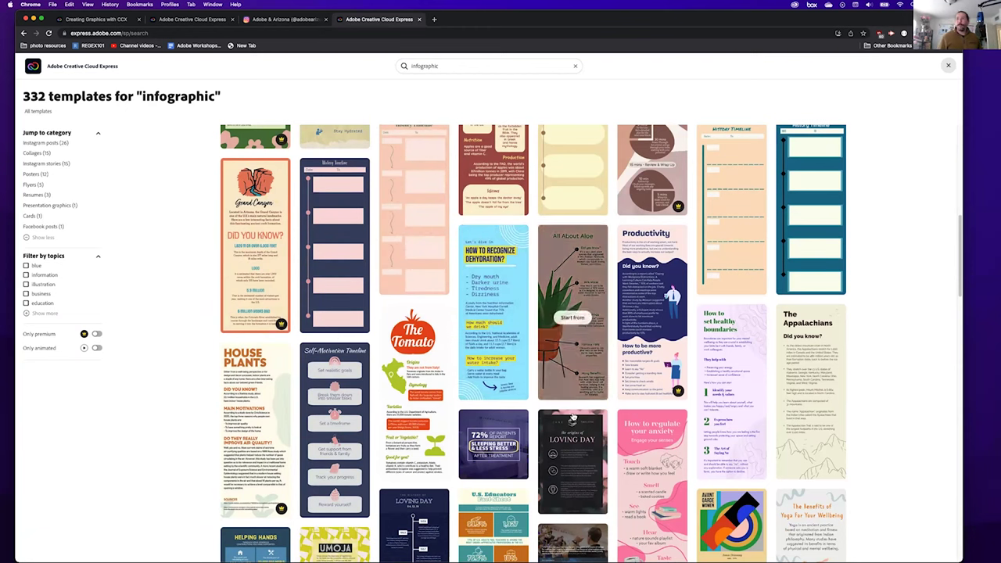
{"action": "scroll", "coordinate": [482, 380], "scroll_direction": "down", "scroll_amount": 3}
{"action": "scroll", "coordinate": [482, 380], "scroll_direction": "up", "scroll_amount": 10}
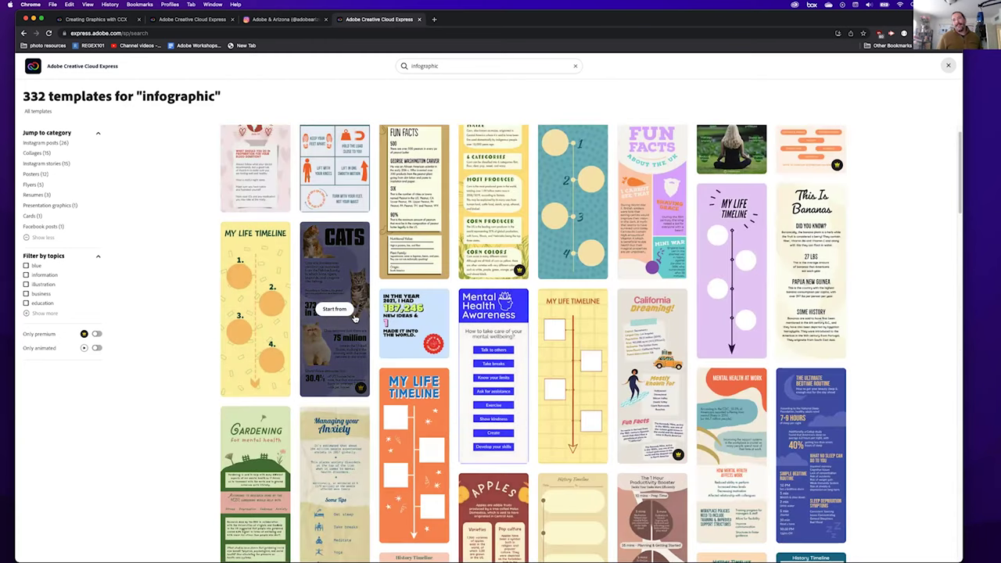
{"action": "left_click", "coordinate": [331, 312]}
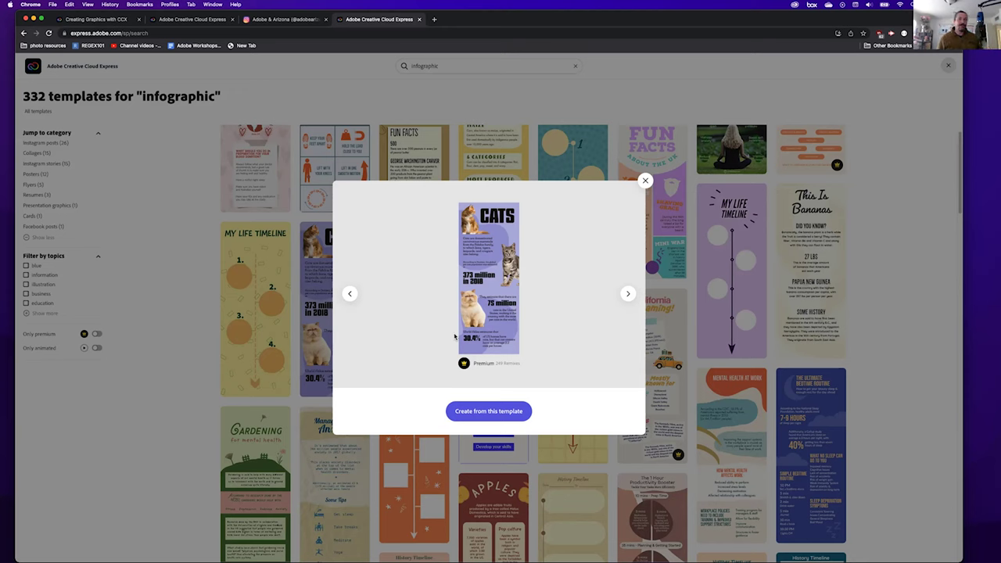
{"action": "left_click", "coordinate": [474, 413]}
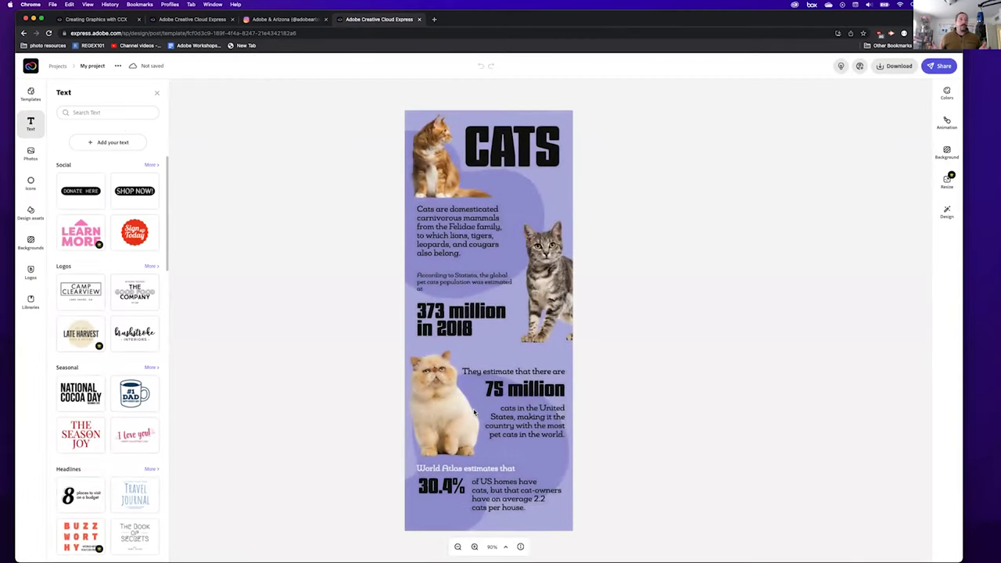
Close the Web Page project's browser tab and read the Create Graphics section of the Creating Graphics with CCX page
{"action": "left_click", "coordinate": [177, 21]}
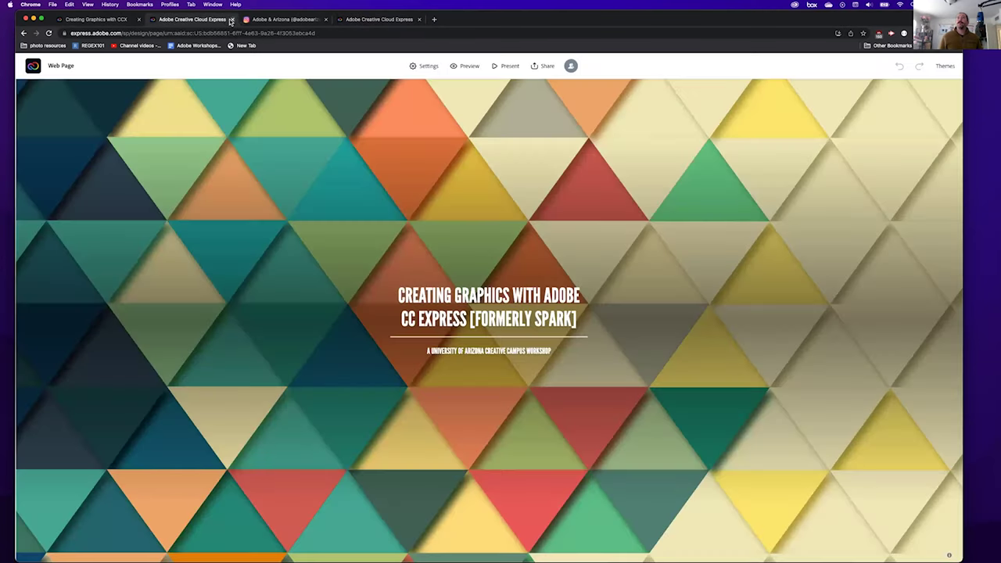
{"action": "left_click", "coordinate": [231, 19]}
{"action": "left_click", "coordinate": [94, 19]}
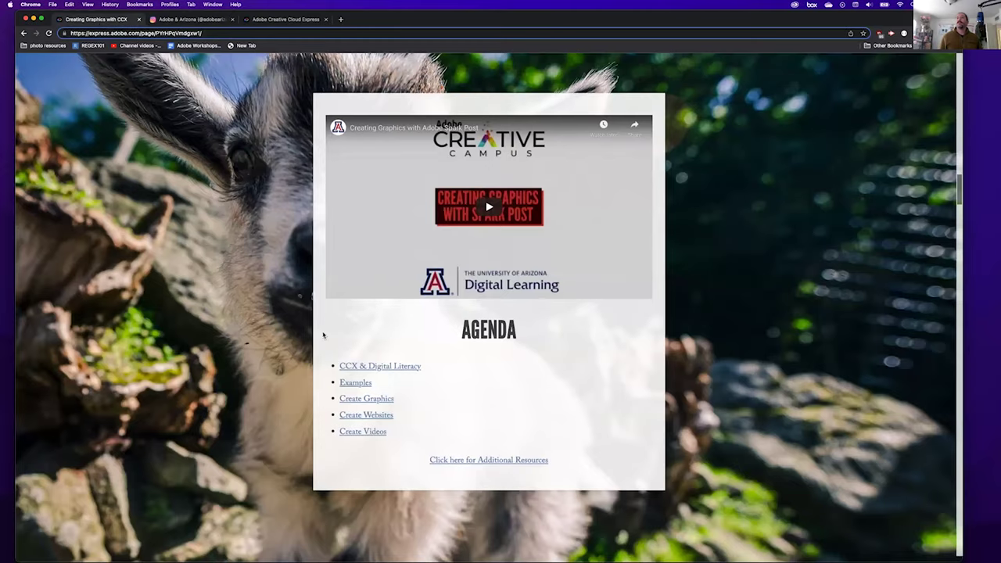
{"action": "left_click", "coordinate": [368, 400]}
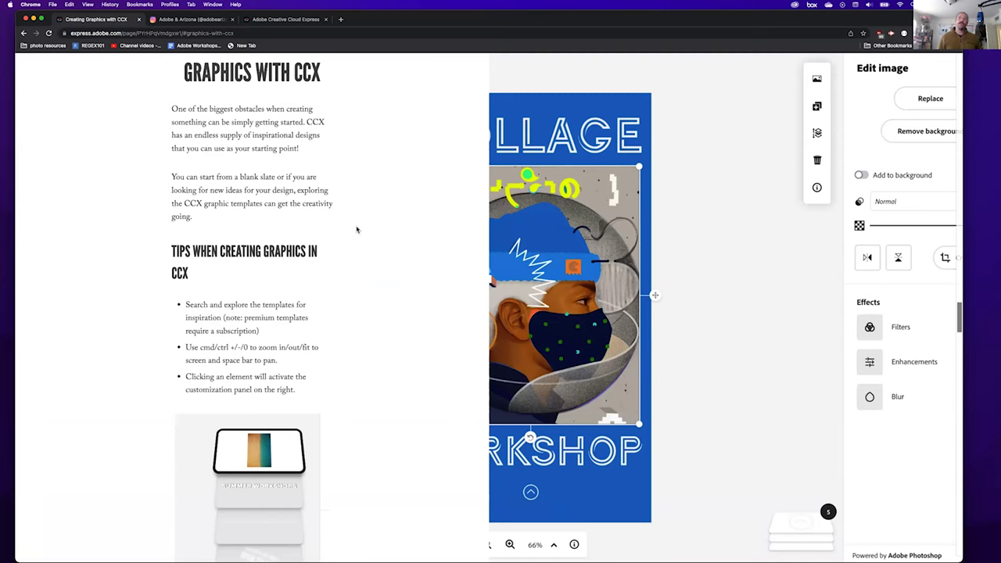
{"action": "scroll", "coordinate": [141, 297], "scroll_direction": "down", "scroll_amount": 10}
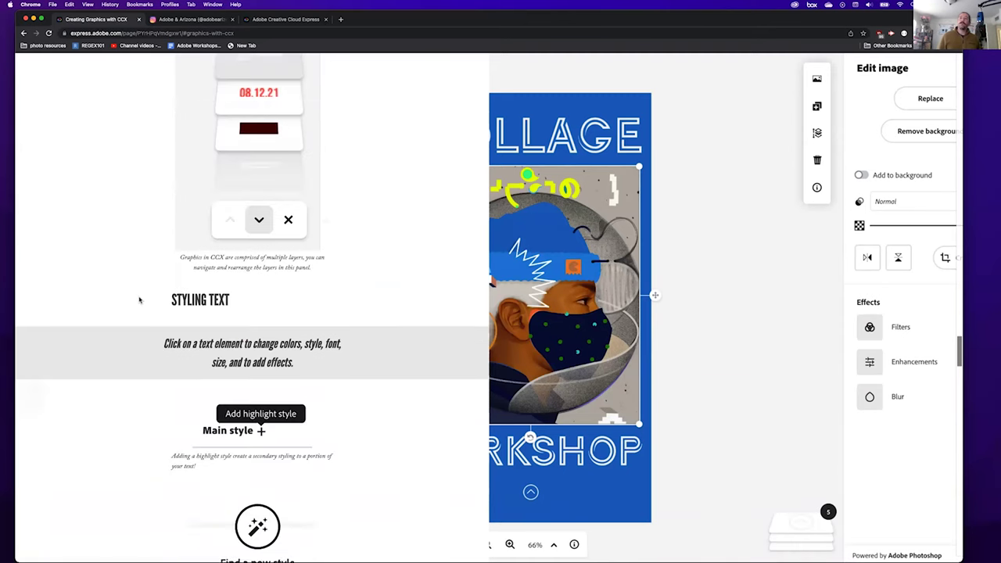
Finish reading the Styling Text section, return to the Cats infographic project, and close the text options
{"action": "scroll", "coordinate": [139, 300], "scroll_direction": "down", "scroll_amount": 1}
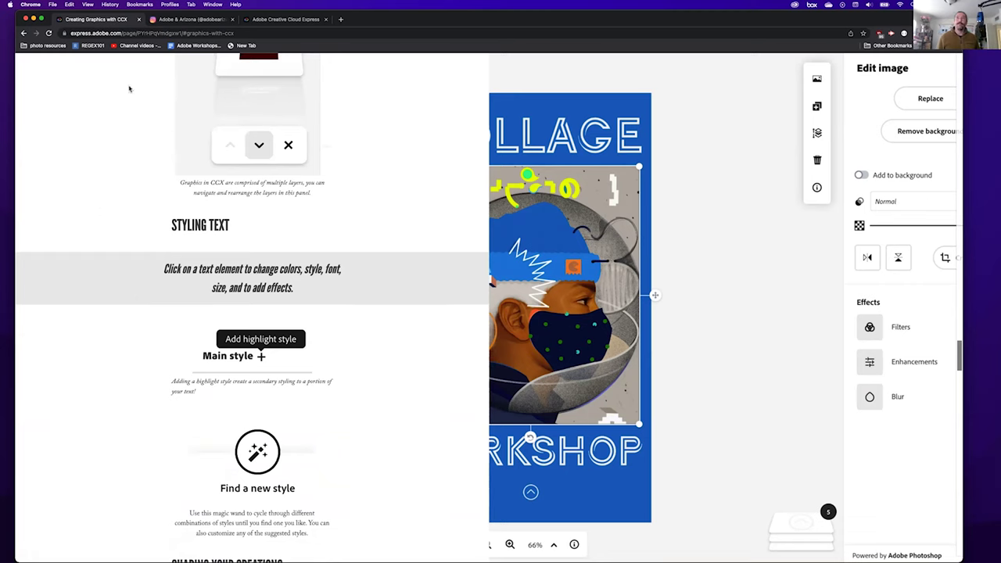
{"action": "left_click", "coordinate": [275, 19]}
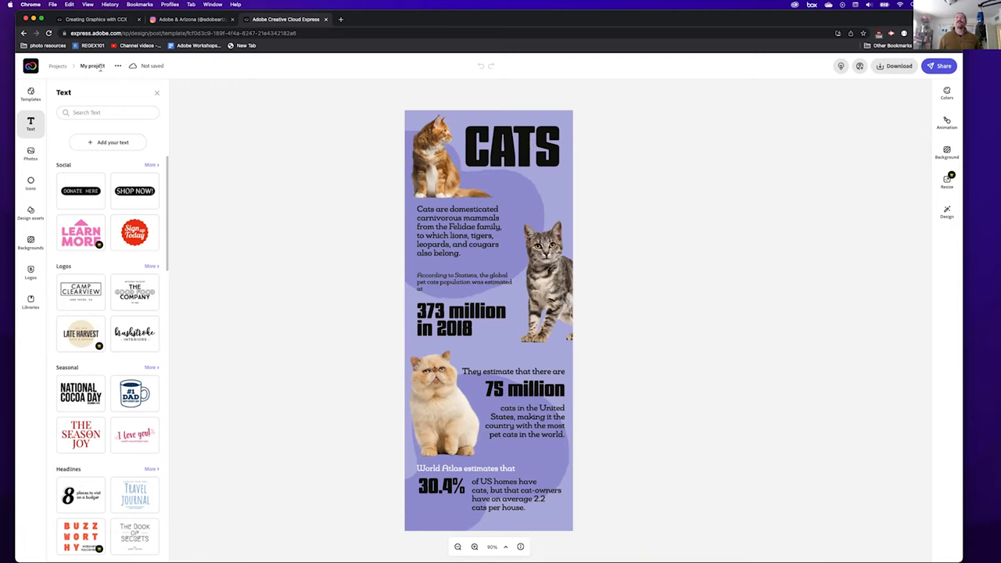
{"action": "left_click", "coordinate": [157, 93]}
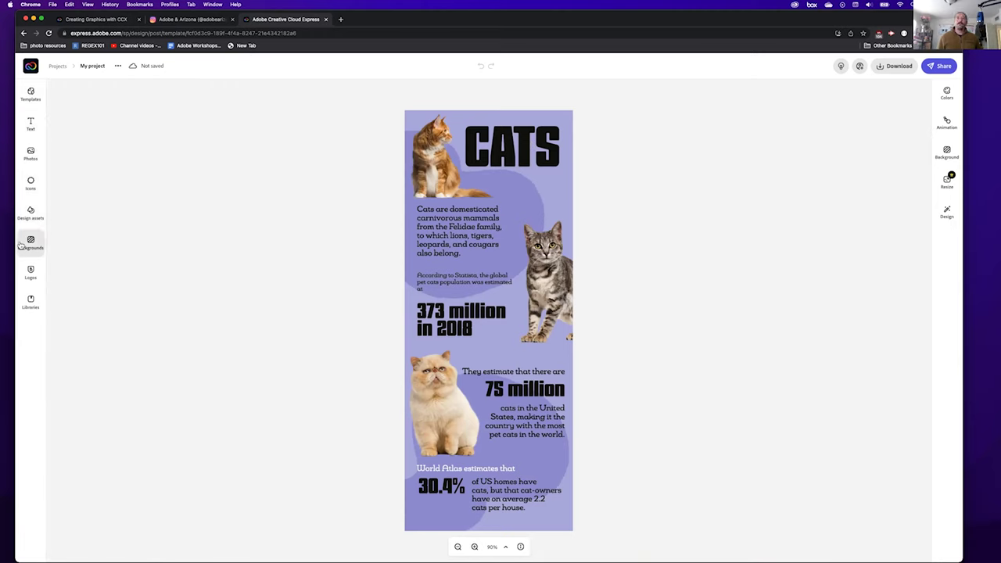
Examine the template search suggestions, categories and filters, collapse the topics filter, and close the template browser
{"action": "left_click", "coordinate": [29, 94]}
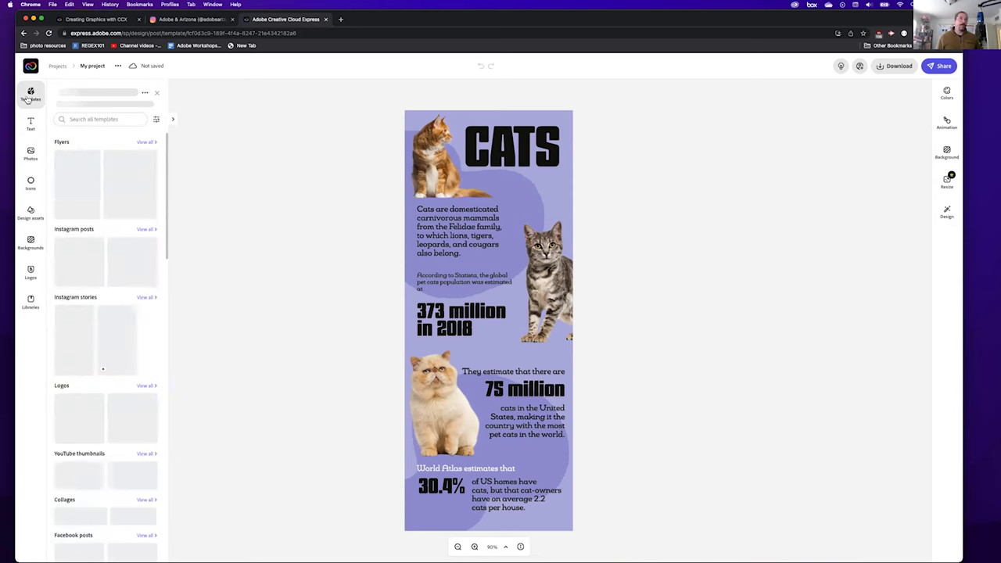
{"action": "left_click", "coordinate": [93, 119]}
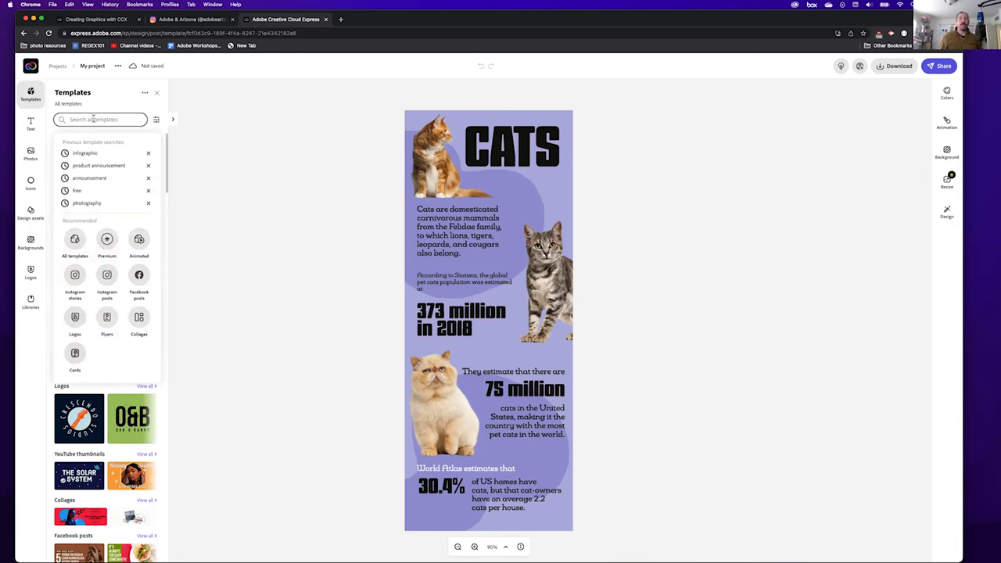
{"action": "left_click", "coordinate": [156, 121]}
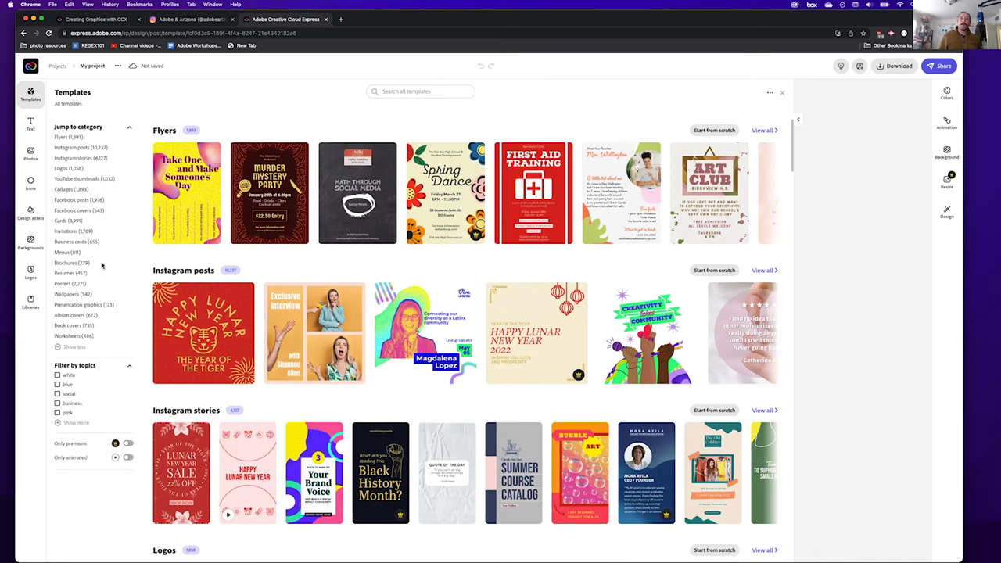
{"action": "left_click", "coordinate": [129, 366]}
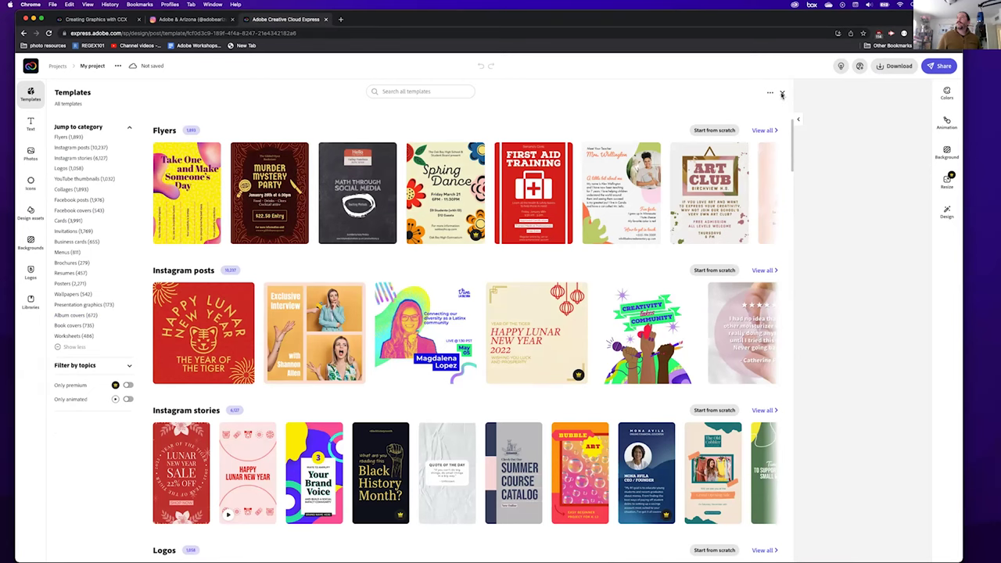
{"action": "left_click", "coordinate": [783, 93]}
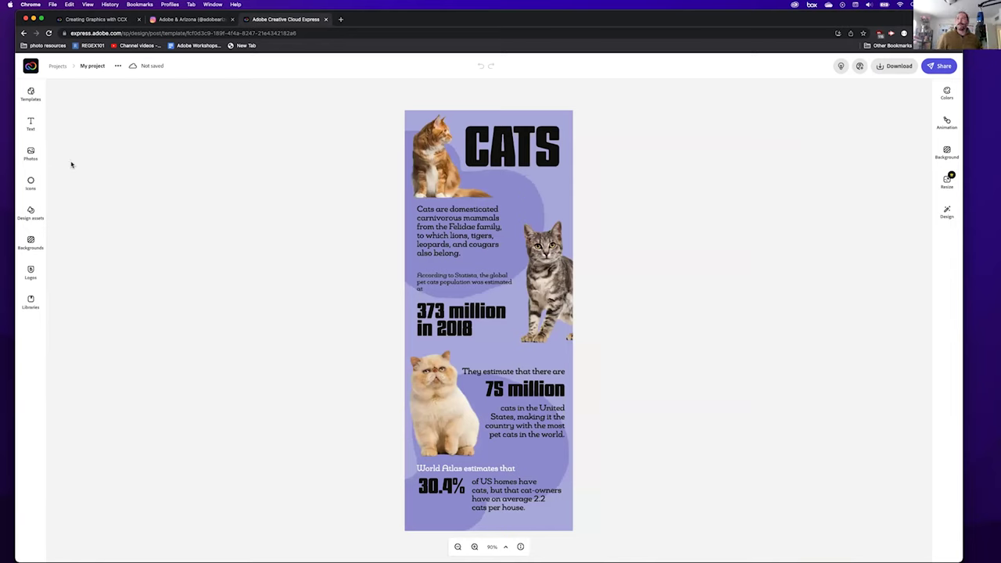
Look through the ready-made text designs and delete the CATS title from the infographic
{"action": "left_click", "coordinate": [31, 129]}
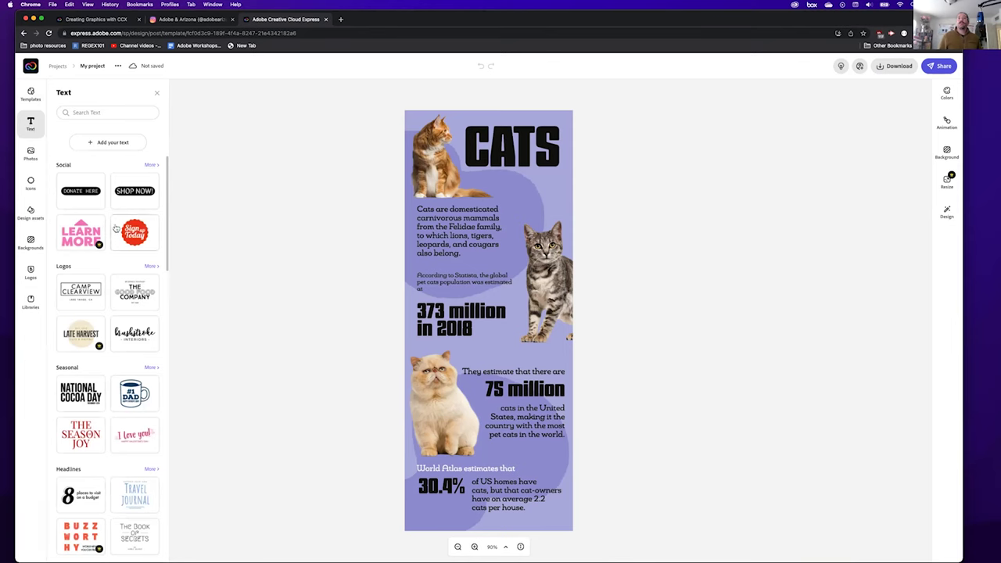
{"action": "scroll", "coordinate": [116, 231], "scroll_direction": "down", "scroll_amount": 5}
{"action": "scroll", "coordinate": [116, 230], "scroll_direction": "down", "scroll_amount": 8}
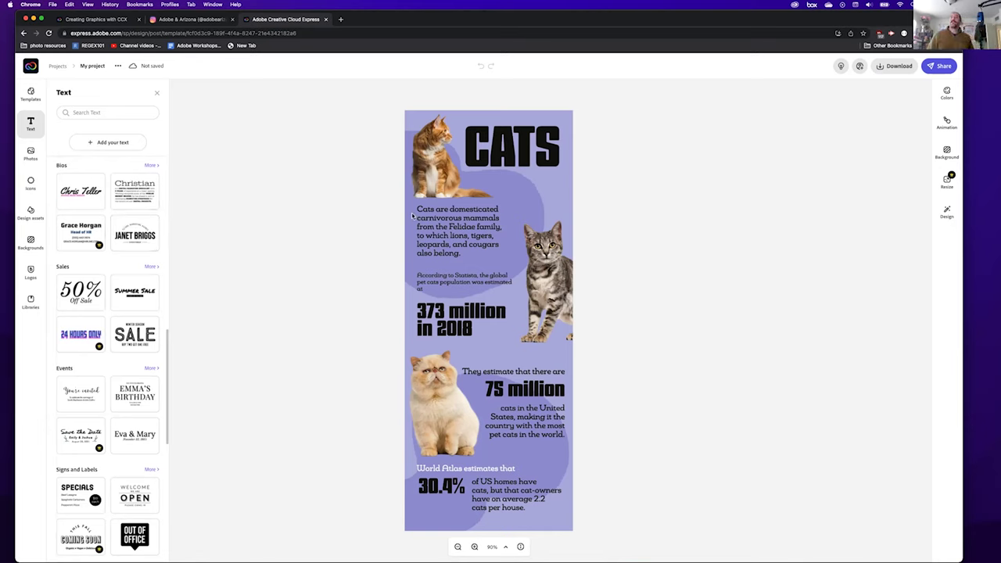
{"action": "left_click", "coordinate": [482, 158]}
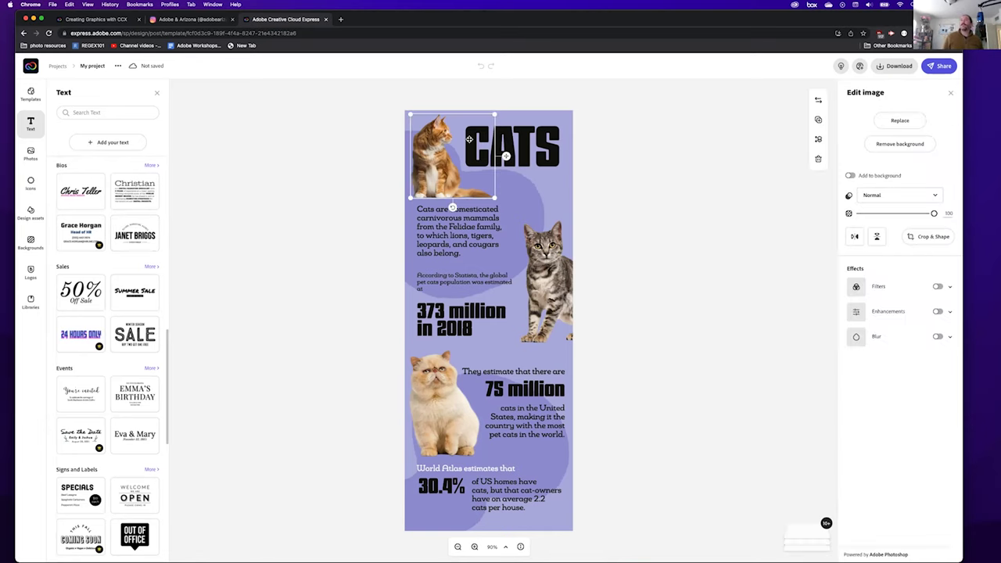
{"action": "left_click", "coordinate": [537, 147]}
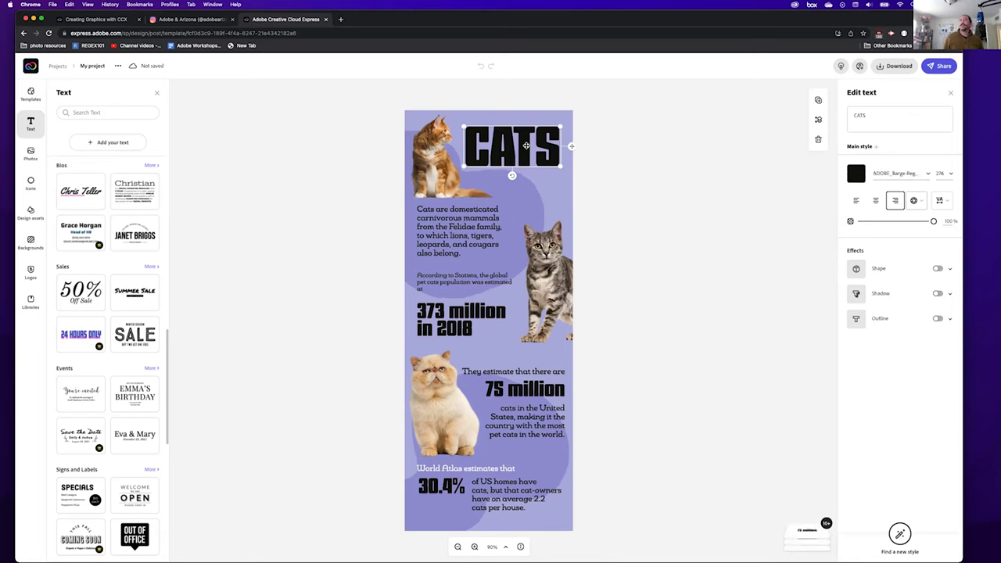
{"action": "key", "text": "Delete"}
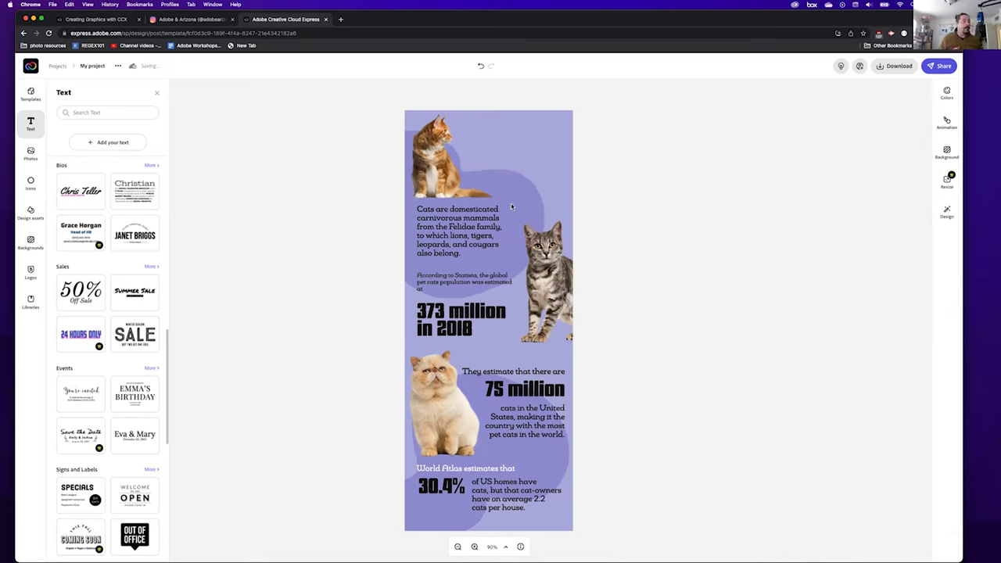
Search the text designs for "scary", add the HORROR NIGHT design, and place it across the top of the infographic
{"action": "scroll", "coordinate": [74, 342], "scroll_direction": "down", "scroll_amount": 5}
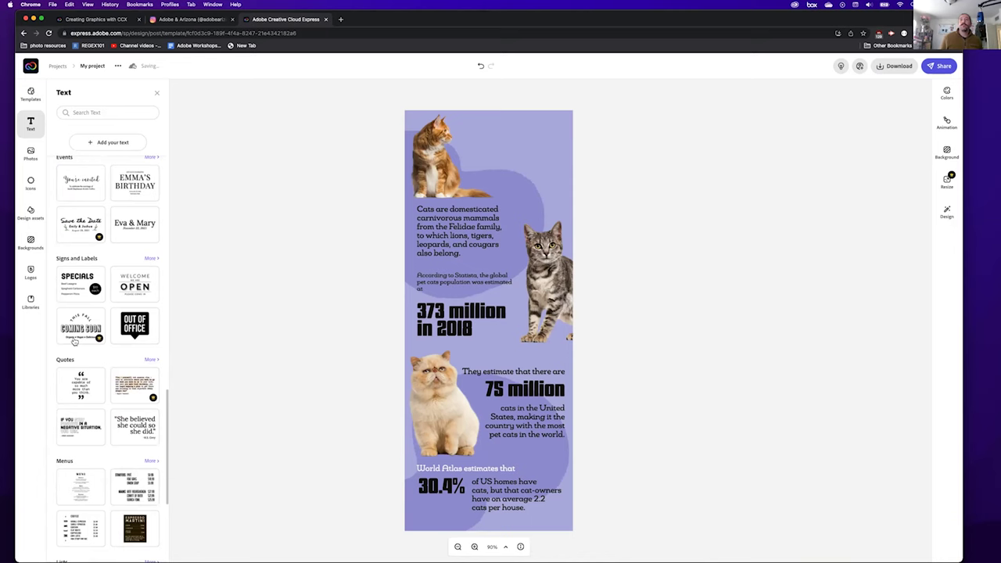
{"action": "scroll", "coordinate": [74, 342], "scroll_direction": "down", "scroll_amount": 5}
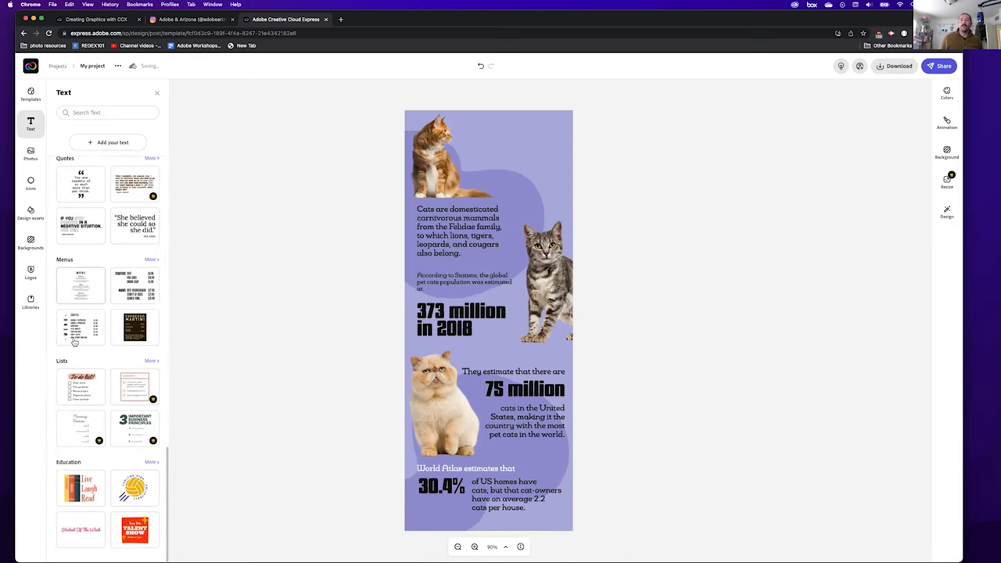
{"action": "scroll", "coordinate": [74, 342], "scroll_direction": "up", "scroll_amount": 15}
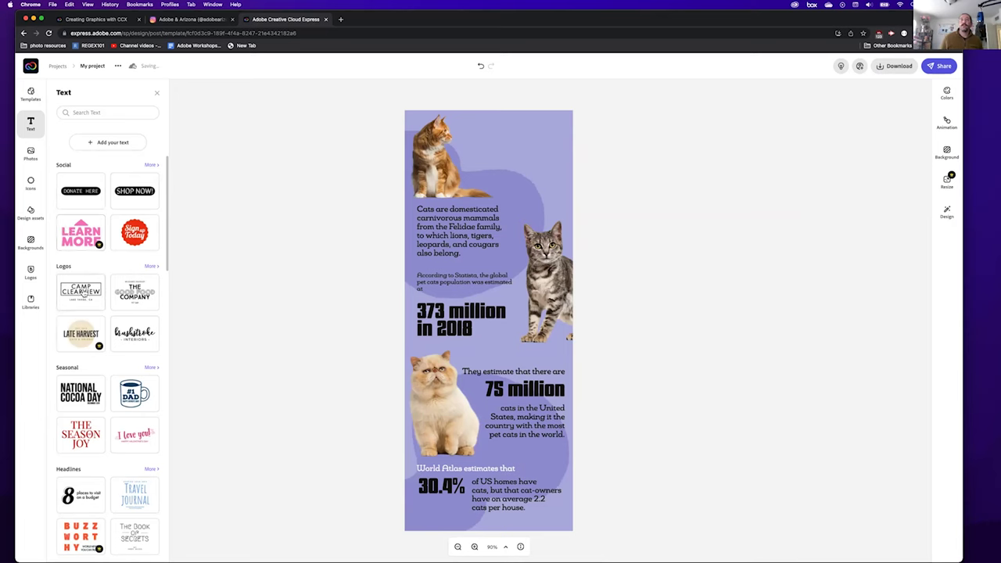
{"action": "scroll", "coordinate": [78, 321], "scroll_direction": "down", "scroll_amount": 4}
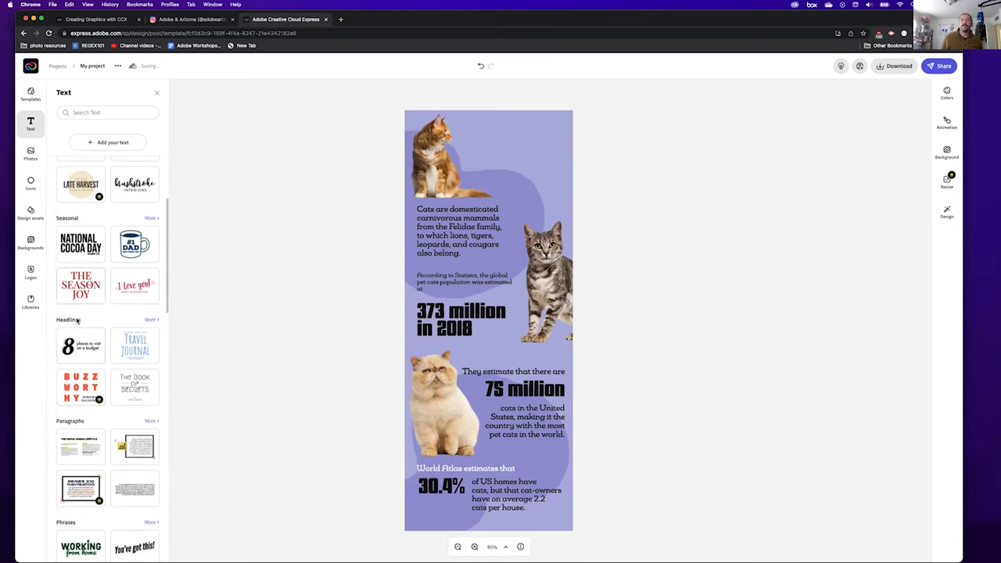
{"action": "scroll", "coordinate": [77, 321], "scroll_direction": "up", "scroll_amount": 4}
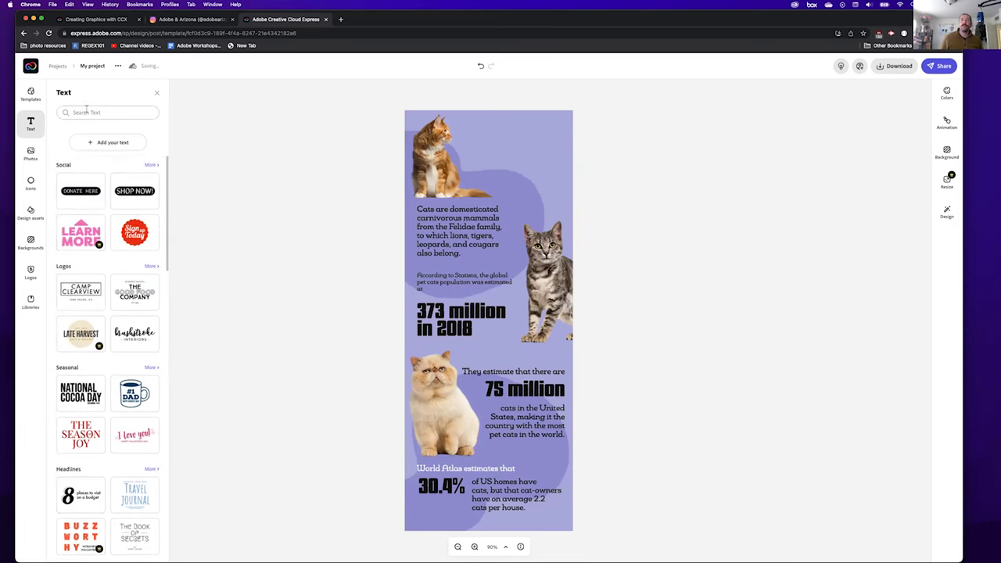
{"action": "left_click", "coordinate": [76, 112]}
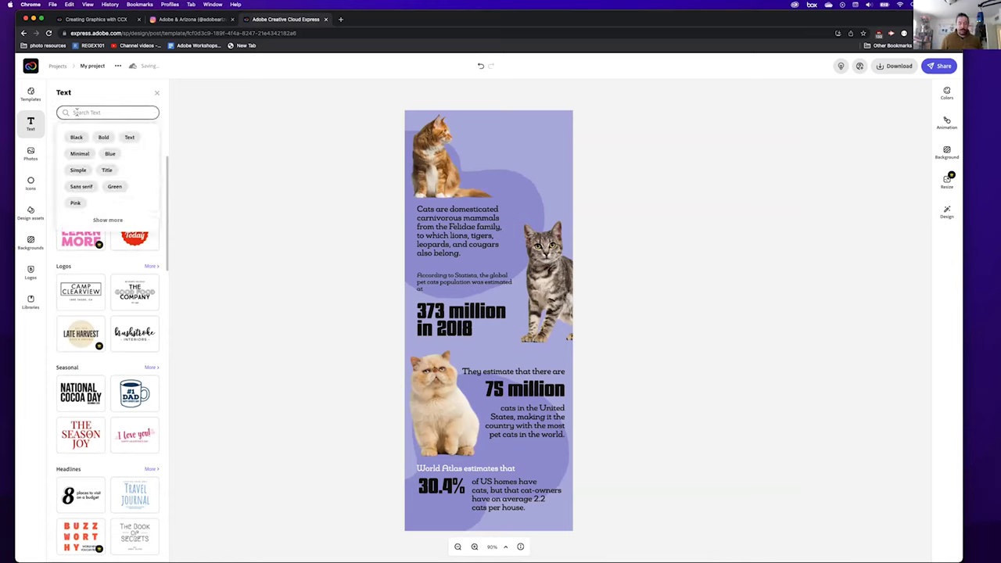
{"action": "type", "text": "scary"}
{"action": "key", "text": "Return"}
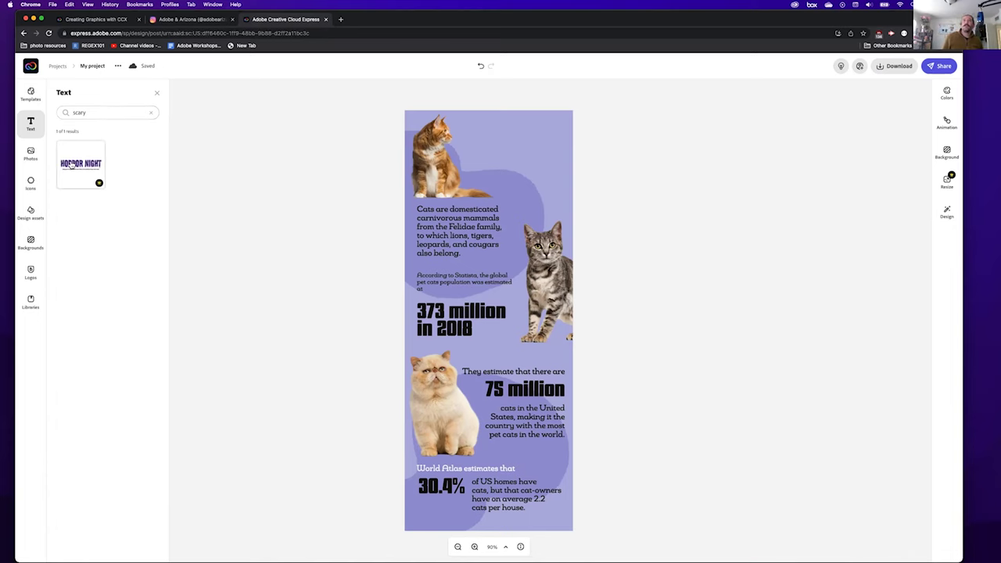
{"action": "left_click", "coordinate": [70, 164]}
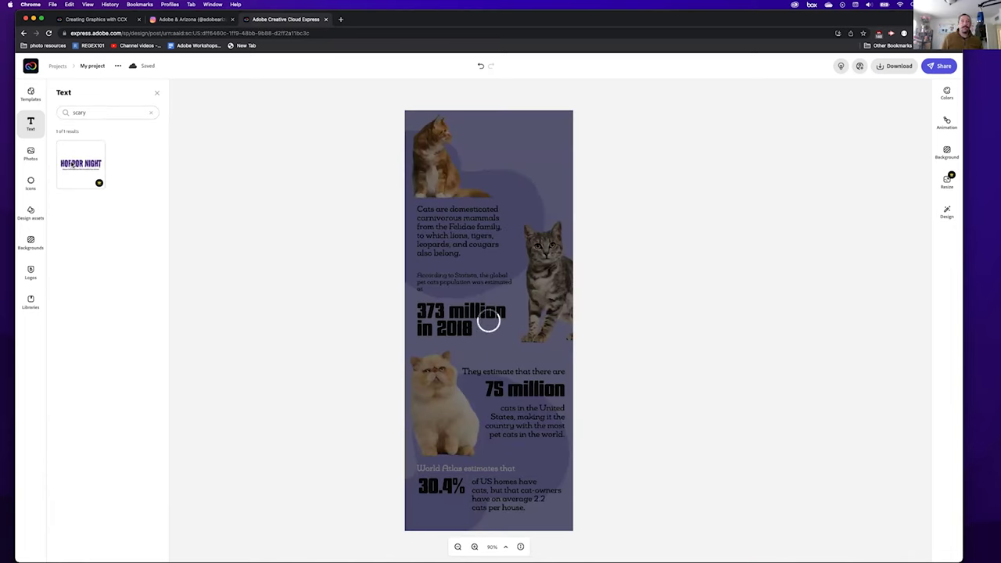
{"action": "left_click_drag", "start_coordinate": [464, 350], "coordinate": [494, 146]}
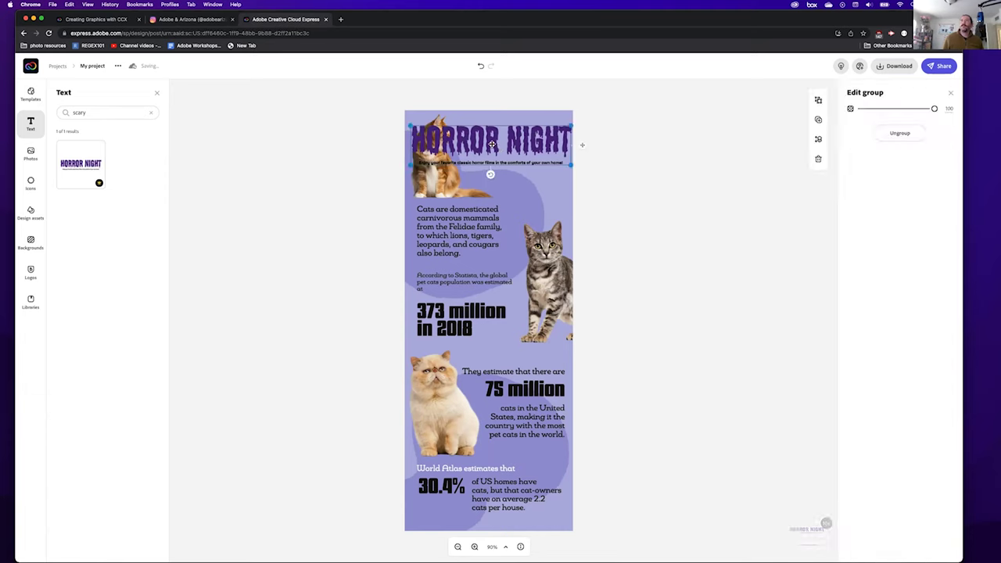
Select the HORROR NIGHT headline and its tagline individually to examine their text settings
{"action": "left_click", "coordinate": [495, 146]}
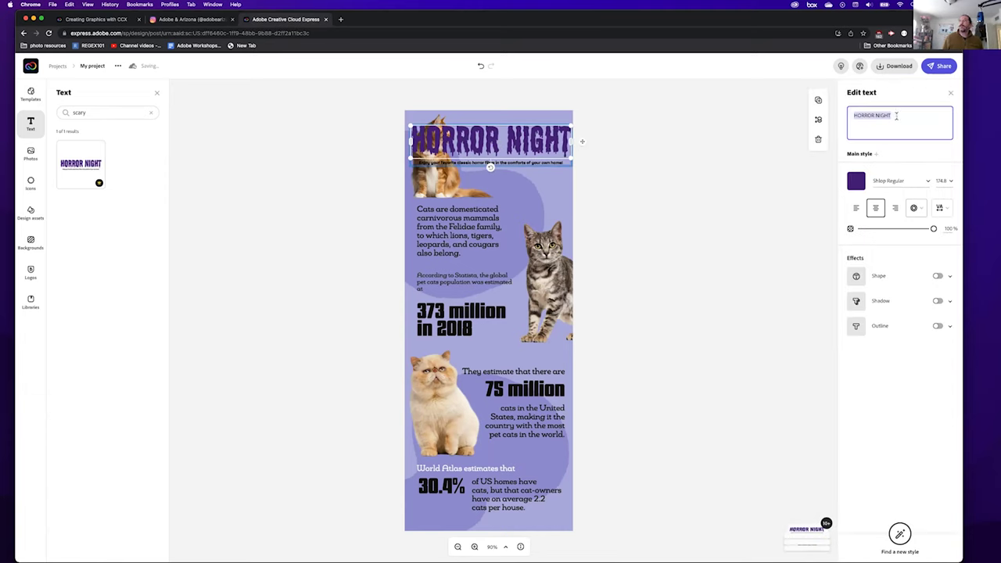
{"action": "left_click", "coordinate": [457, 163]}
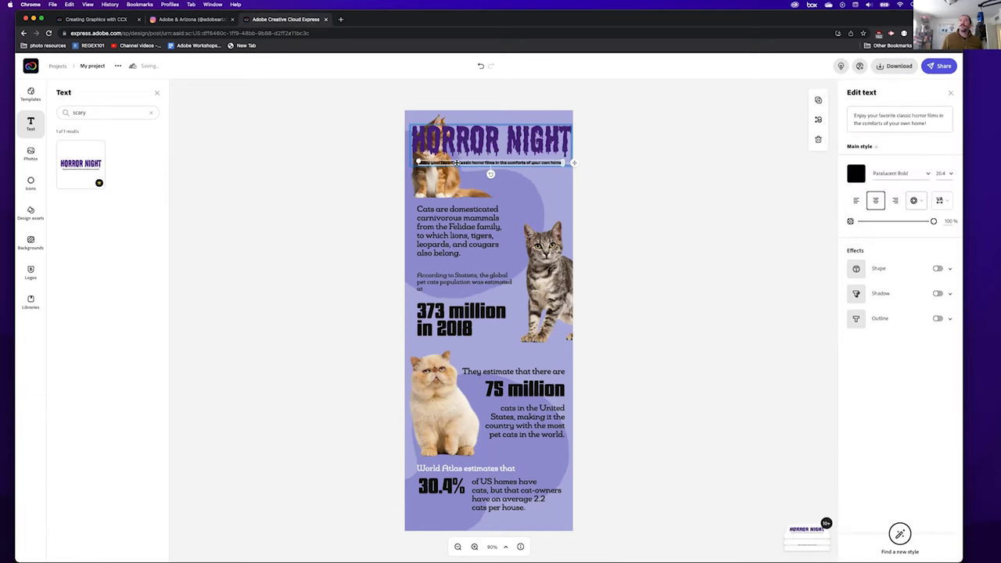
{"action": "left_click", "coordinate": [517, 141]}
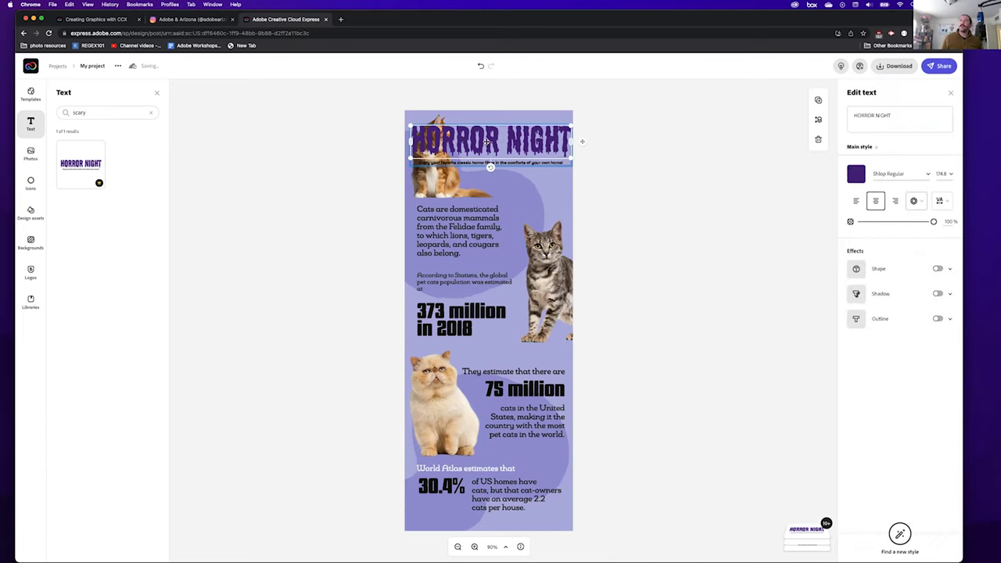
{"action": "left_click", "coordinate": [528, 162]}
{"action": "left_click", "coordinate": [524, 160]}
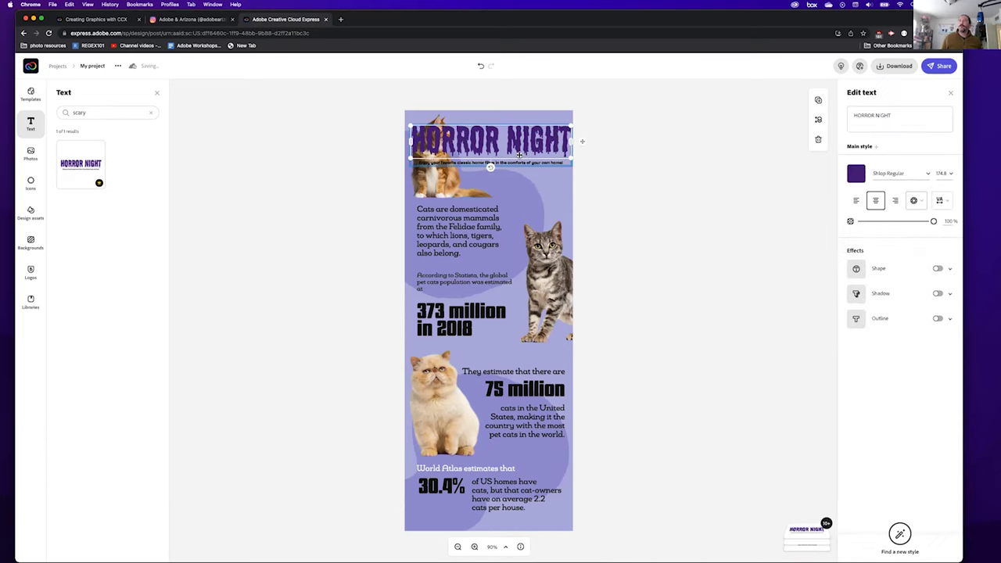
Shrink the HORROR NIGHT text group to fit beside the orange cat, and deselect it
{"action": "left_click", "coordinate": [616, 181]}
{"action": "left_click", "coordinate": [448, 144]}
{"action": "left_click_drag", "start_coordinate": [410, 124], "coordinate": [461, 131]}
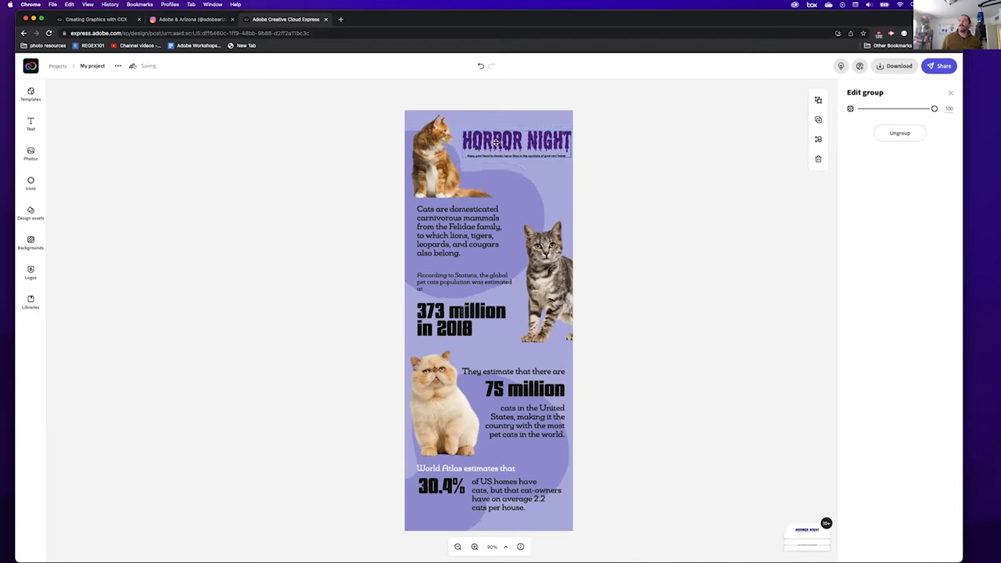
{"action": "left_click", "coordinate": [78, 151]}
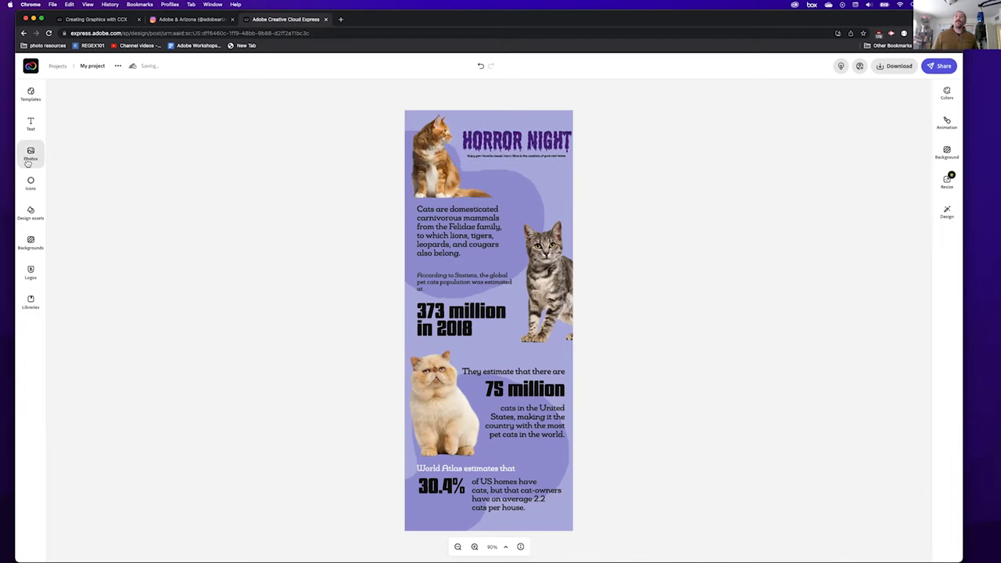
Search the stock photos for "clowns" and add the portrait of the red-haired clown on black to the infographic
{"action": "left_click", "coordinate": [30, 155]}
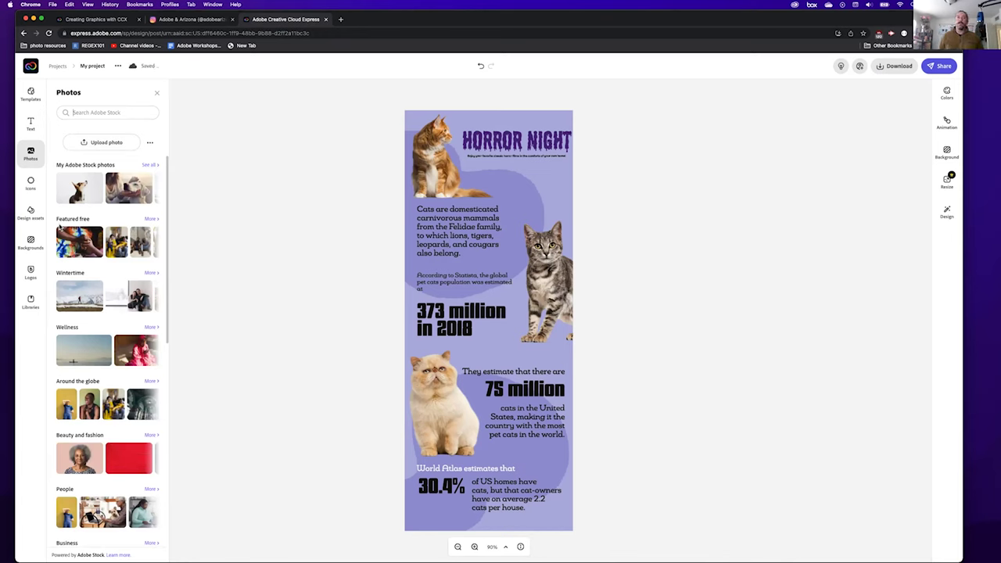
{"action": "type", "text": "clowns"}
{"action": "key", "text": "Return"}
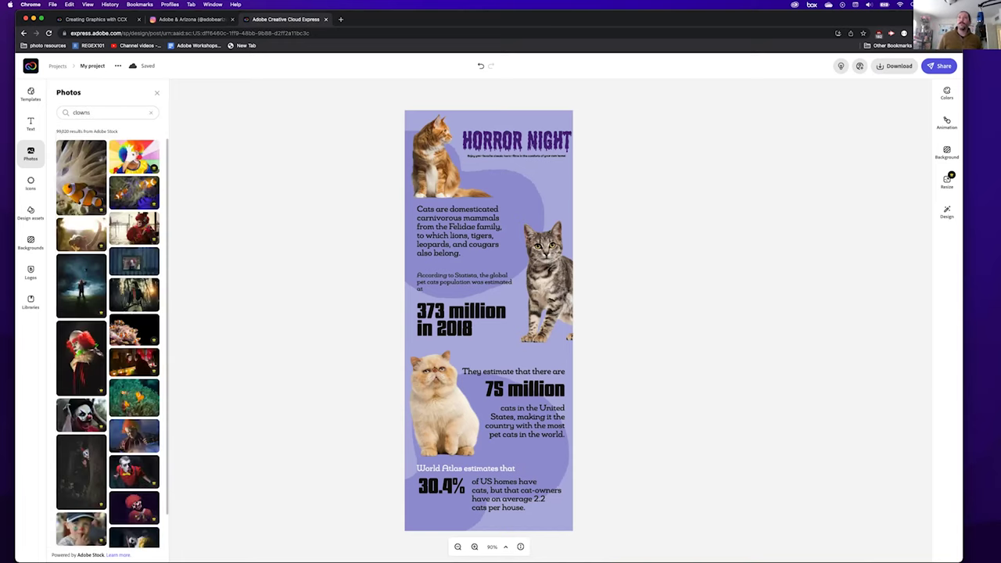
{"action": "scroll", "coordinate": [122, 254], "scroll_direction": "down", "scroll_amount": 5}
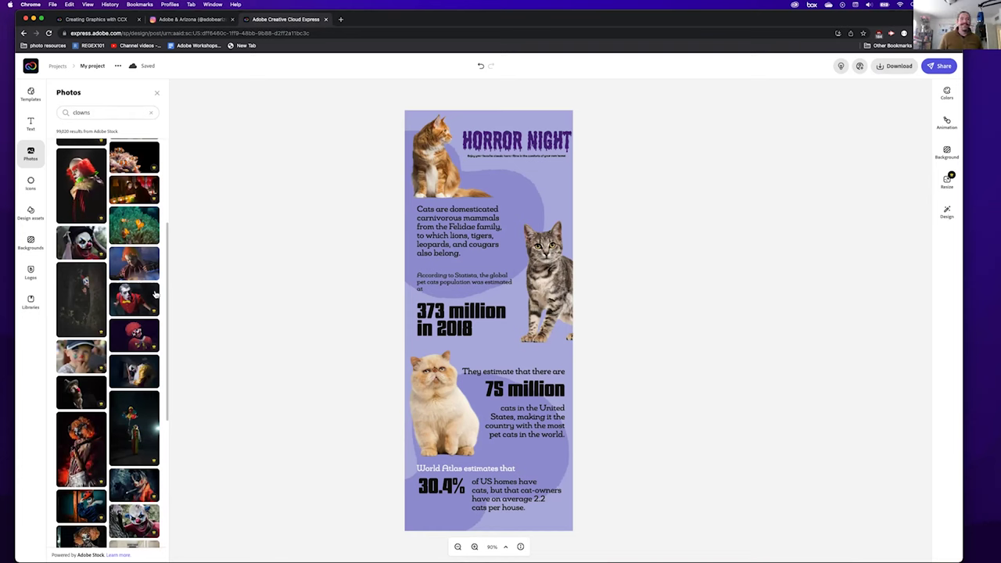
{"action": "scroll", "coordinate": [100, 342], "scroll_direction": "down", "scroll_amount": 2}
{"action": "scroll", "coordinate": [133, 289], "scroll_direction": "up", "scroll_amount": 3}
{"action": "scroll", "coordinate": [133, 289], "scroll_direction": "up", "scroll_amount": 4}
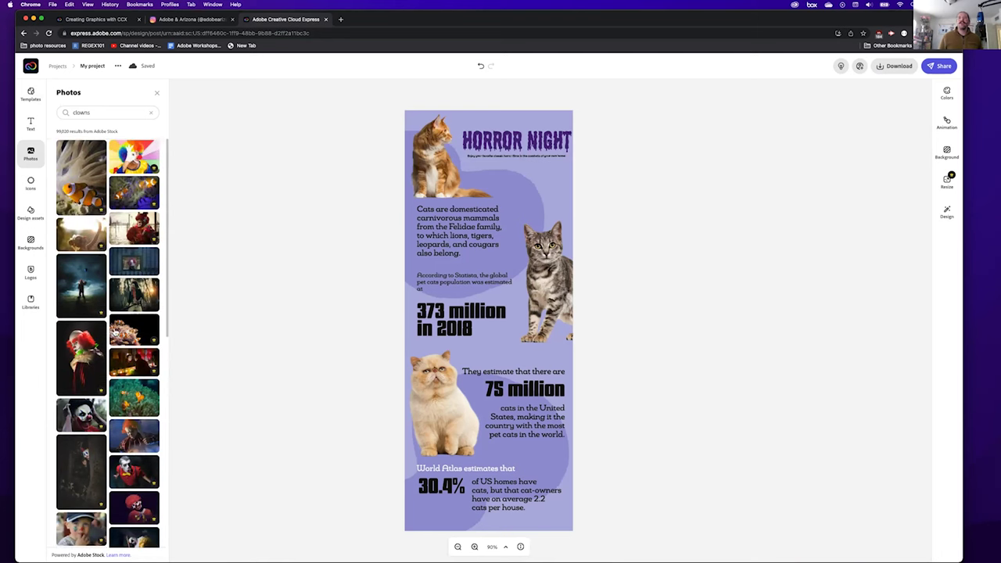
{"action": "left_click", "coordinate": [86, 368]}
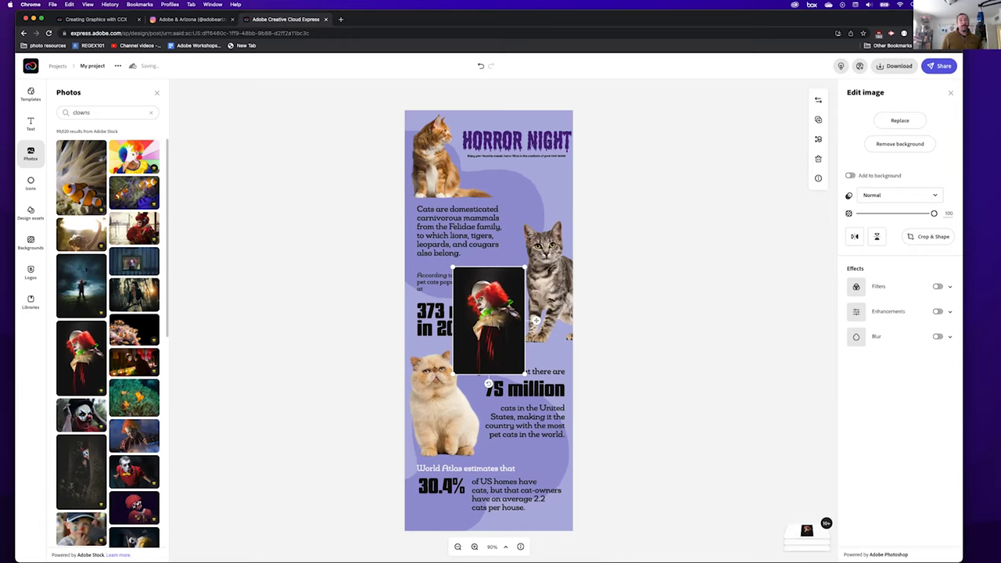
Clear the photo search, upload AdobeStock_452156404.jpeg from Downloads after previewing it, and position the hiking photo below the HORROR NIGHT headline
{"action": "left_click", "coordinate": [151, 113]}
{"action": "left_click", "coordinate": [80, 143]}
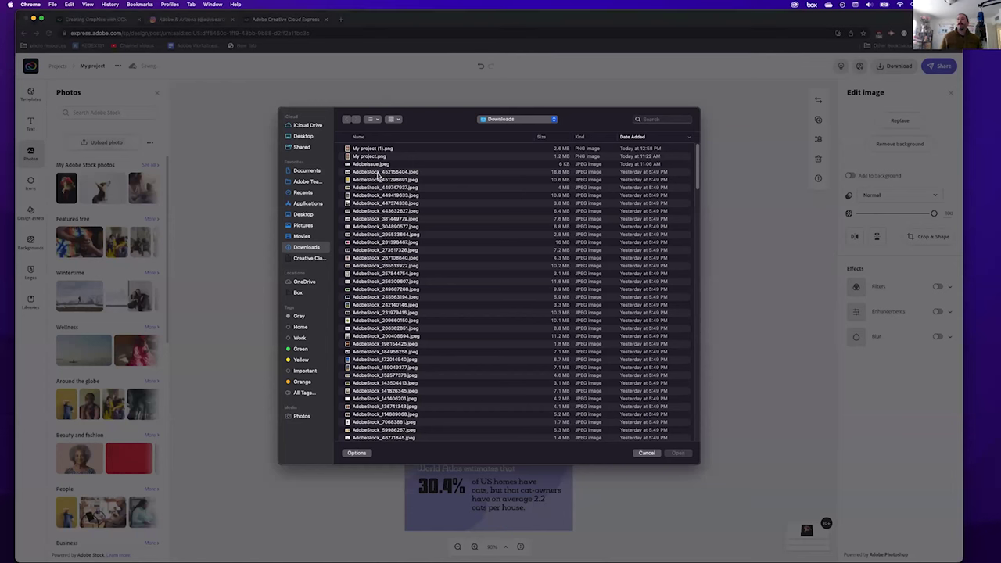
{"action": "left_click", "coordinate": [380, 174]}
{"action": "key", "text": "space"}
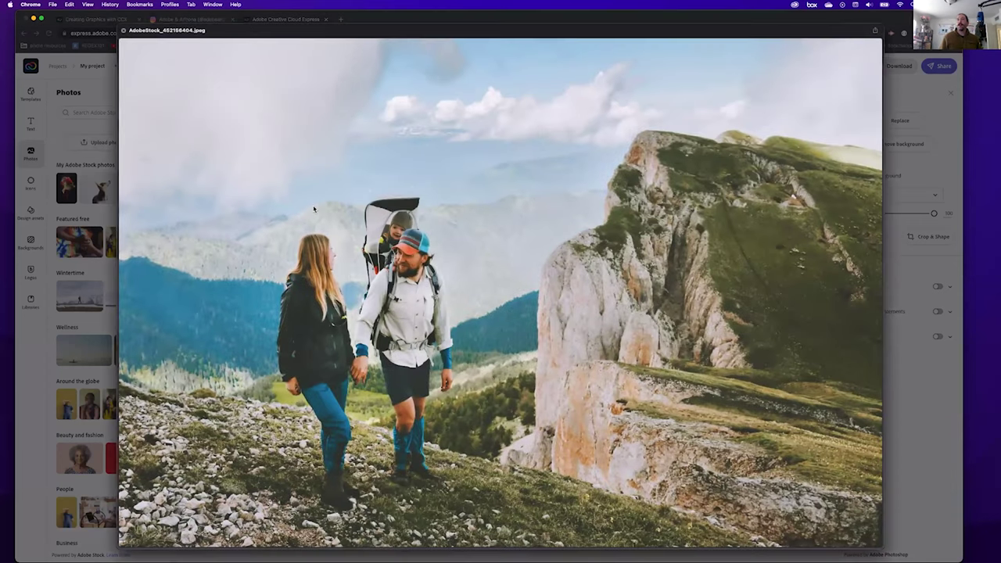
{"action": "key", "text": "space"}
{"action": "left_click", "coordinate": [673, 455]}
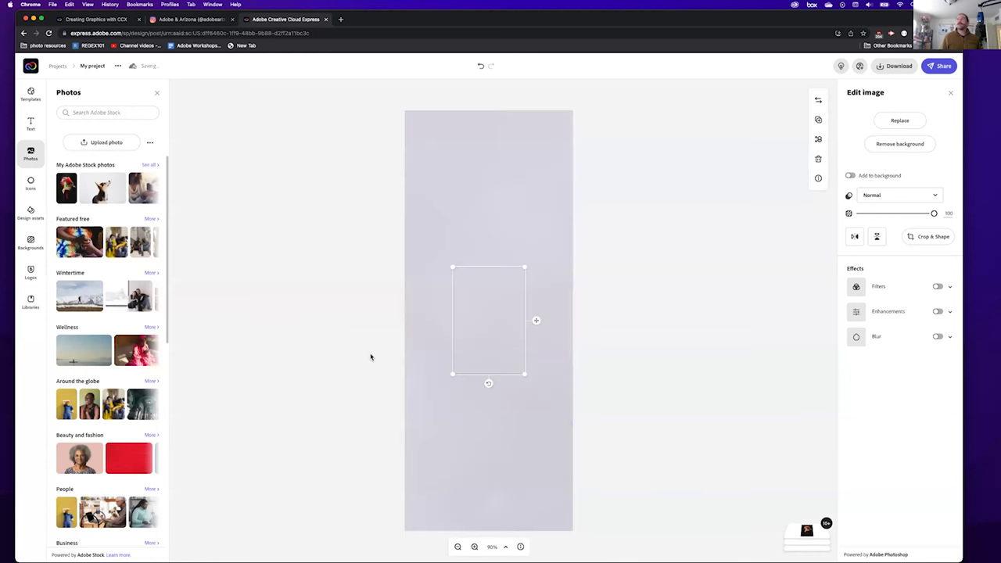
{"action": "left_click", "coordinate": [473, 217]}
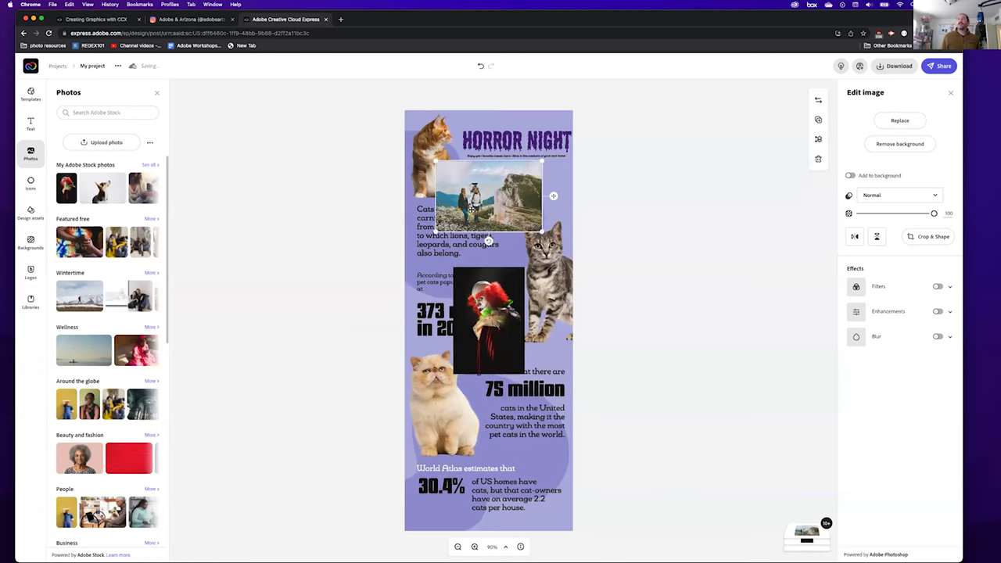
{"action": "left_click_drag", "start_coordinate": [474, 192], "coordinate": [472, 221]}
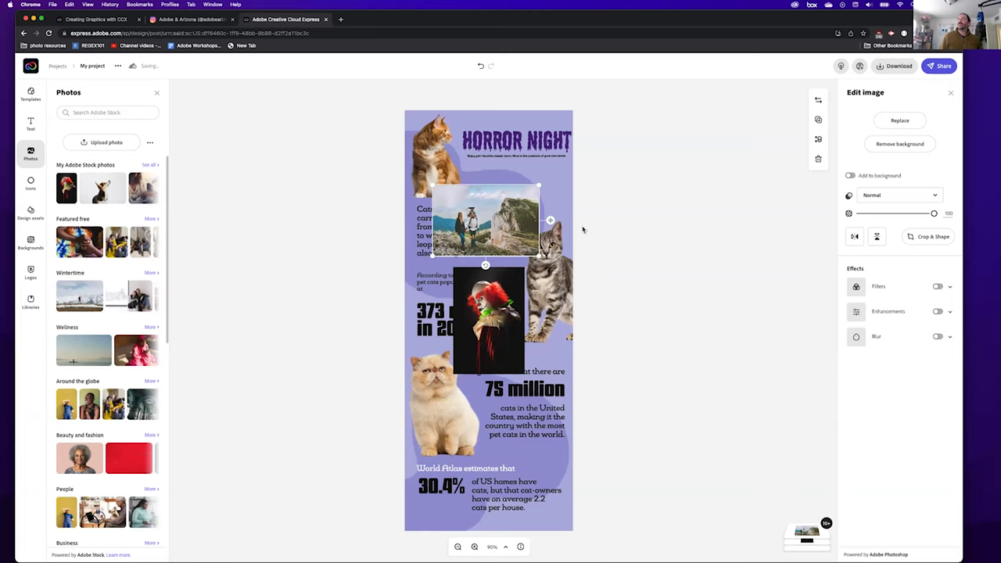
Turn the hiking photo into the infographic's background, detach it again, and delete it
{"action": "left_click", "coordinate": [850, 176]}
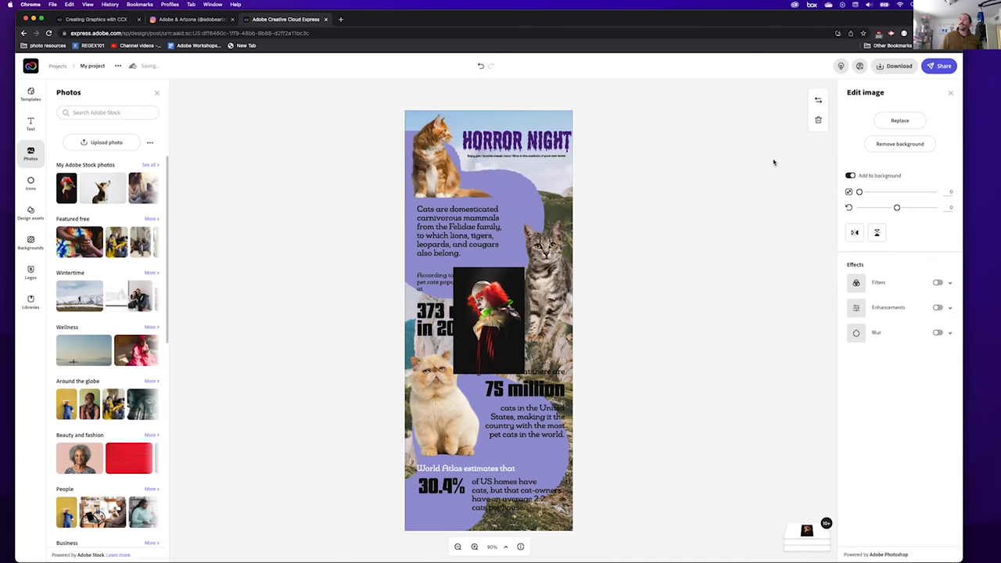
{"action": "left_click", "coordinate": [851, 176]}
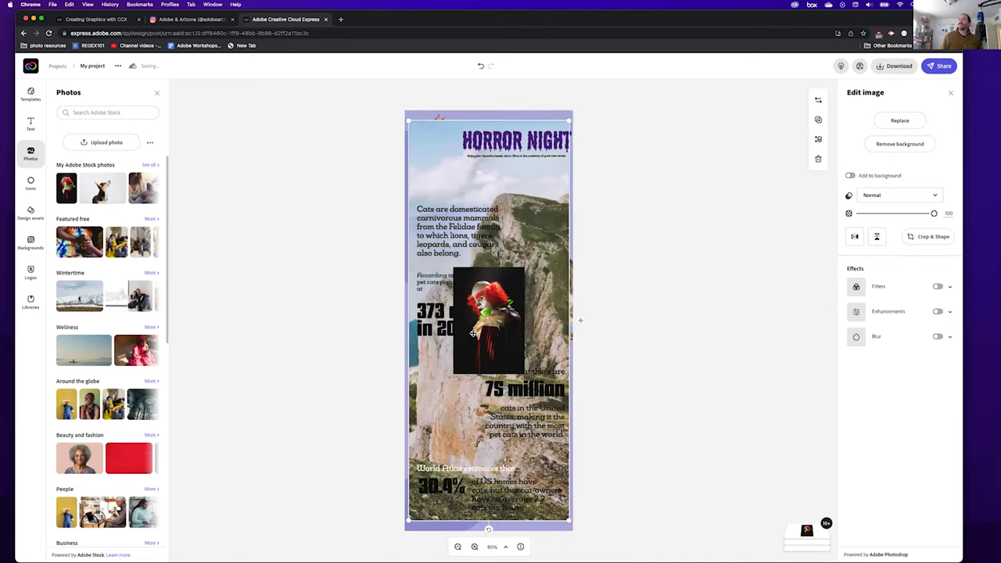
{"action": "key", "text": "Delete"}
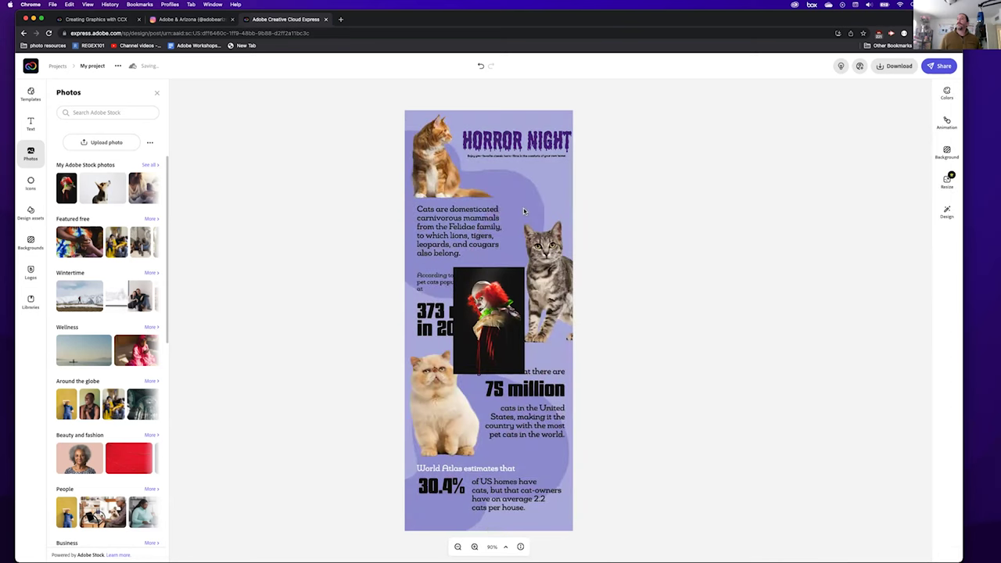
Place the red-haired clown in the orange cat's spot, search stock photos for "clowns", and put the rainbow-wigged clown in the gray cat's spot
{"action": "left_click_drag", "start_coordinate": [499, 322], "coordinate": [441, 167]}
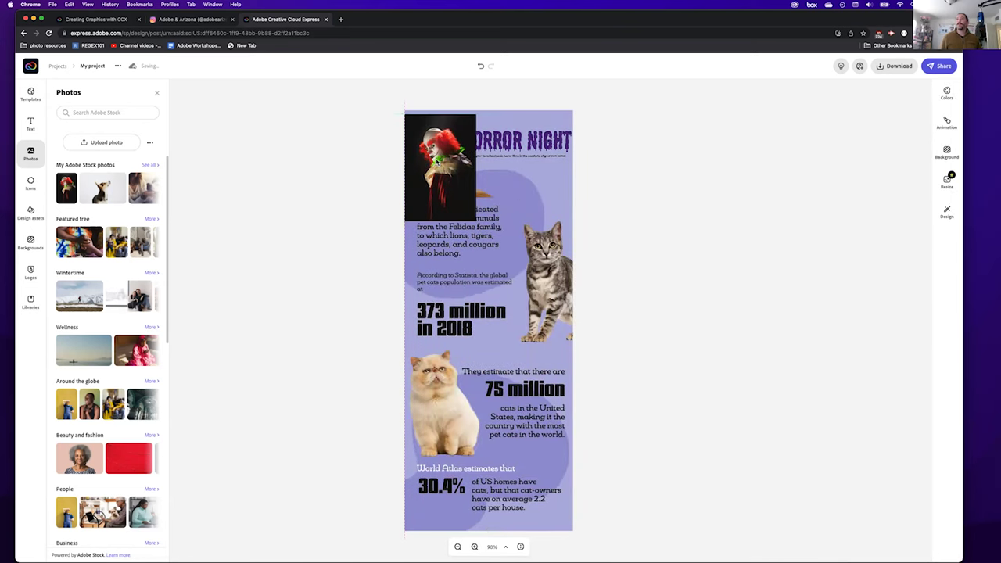
{"action": "left_click", "coordinate": [89, 113]}
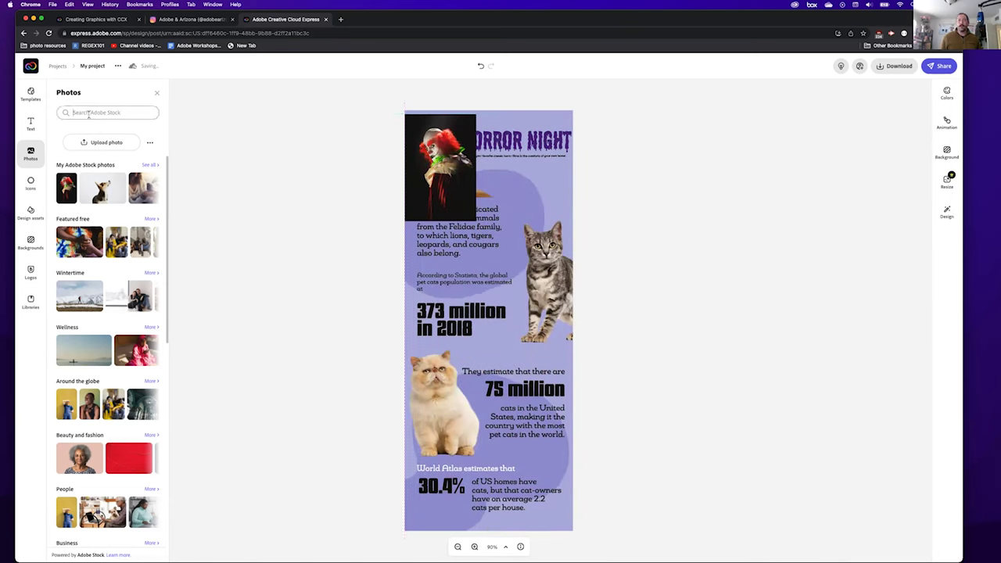
{"action": "type", "text": "clowns"}
{"action": "key", "text": "Return"}
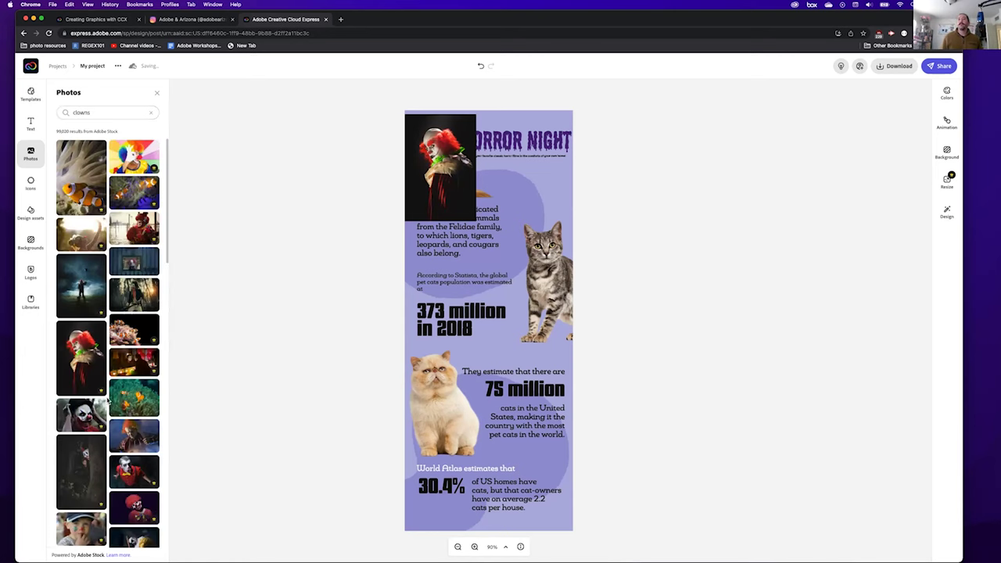
{"action": "left_click_drag", "start_coordinate": [276, 291], "coordinate": [557, 284]}
{"action": "mouse_move", "coordinate": [451, 167]}
{"action": "left_mouse_down"}
{"action": "mouse_move", "coordinate": [413, 220]}
{"action": "mouse_move", "coordinate": [446, 168]}
{"action": "left_mouse_up"}
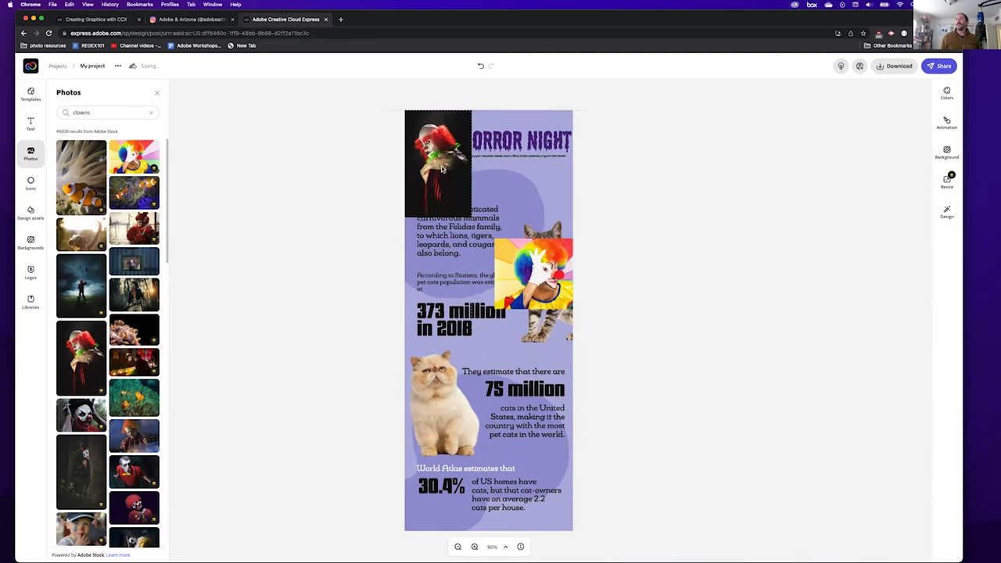
{"action": "mouse_move", "coordinate": [531, 270]}
{"action": "left_mouse_down"}
{"action": "mouse_move", "coordinate": [535, 316]}
{"action": "mouse_move", "coordinate": [516, 264]}
{"action": "left_mouse_up"}
Add the full-length photo of the blue-haired clown from the stock results and place it in the cream cat's spot
{"action": "scroll", "coordinate": [129, 320], "scroll_direction": "down", "scroll_amount": 2}
{"action": "scroll", "coordinate": [129, 320], "scroll_direction": "down", "scroll_amount": 3}
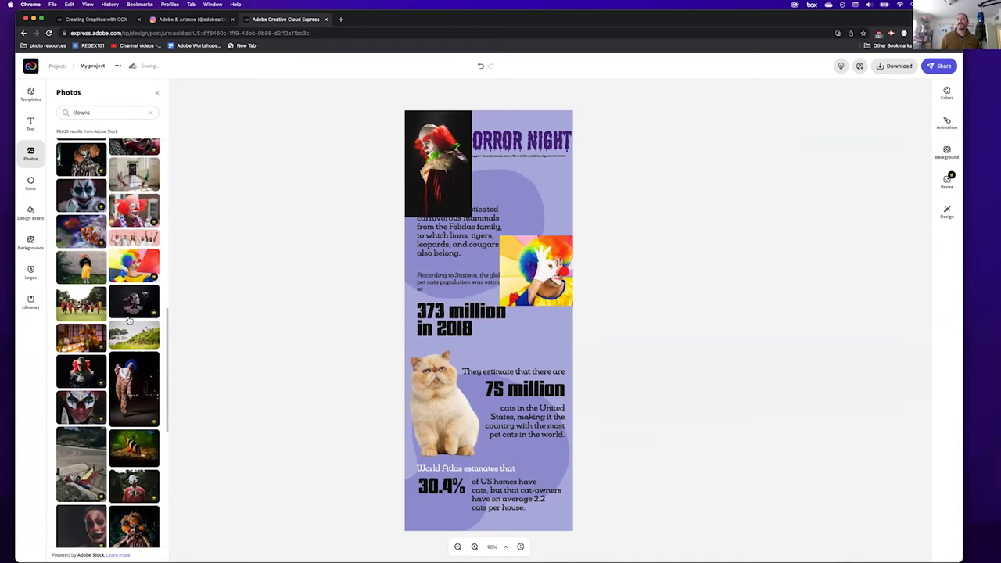
{"action": "scroll", "coordinate": [133, 352], "scroll_direction": "down", "scroll_amount": 1}
{"action": "left_click", "coordinate": [135, 382]}
{"action": "left_click_drag", "start_coordinate": [529, 317], "coordinate": [486, 386]}
{"action": "left_click_drag", "start_coordinate": [425, 399], "coordinate": [431, 401]}
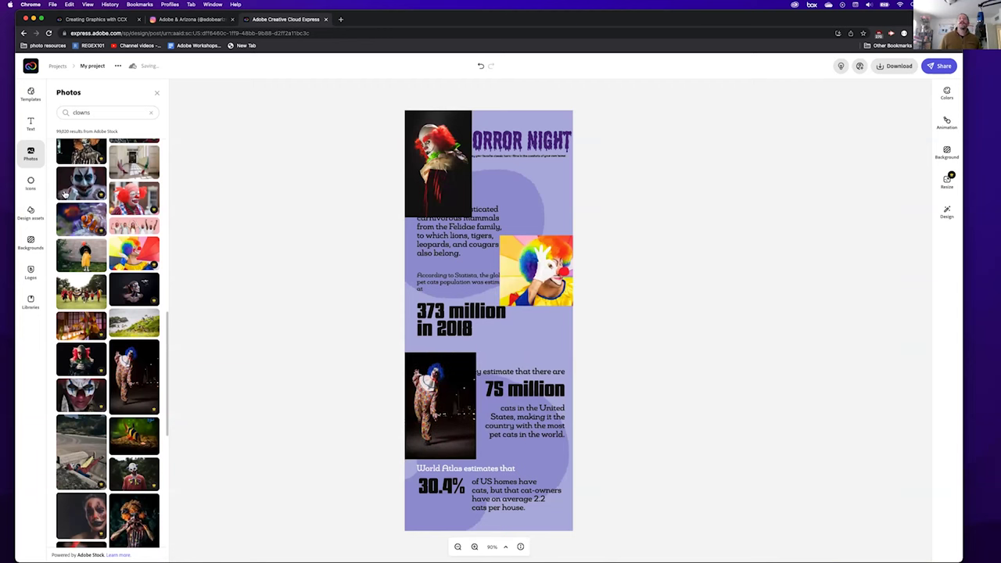
Close and reopen the photo library, and clear the "clowns" search
{"action": "left_click", "coordinate": [157, 93]}
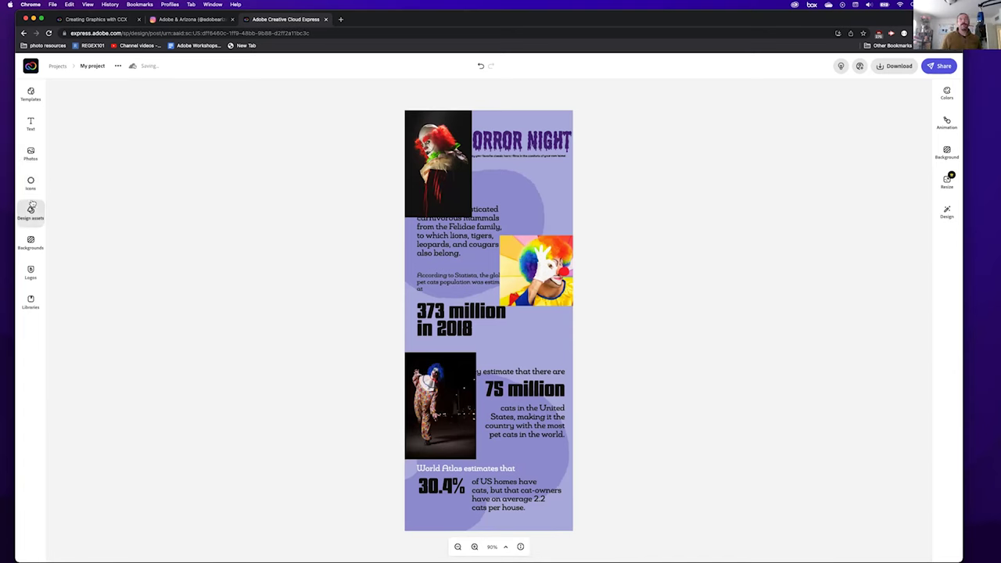
{"action": "left_click", "coordinate": [32, 156]}
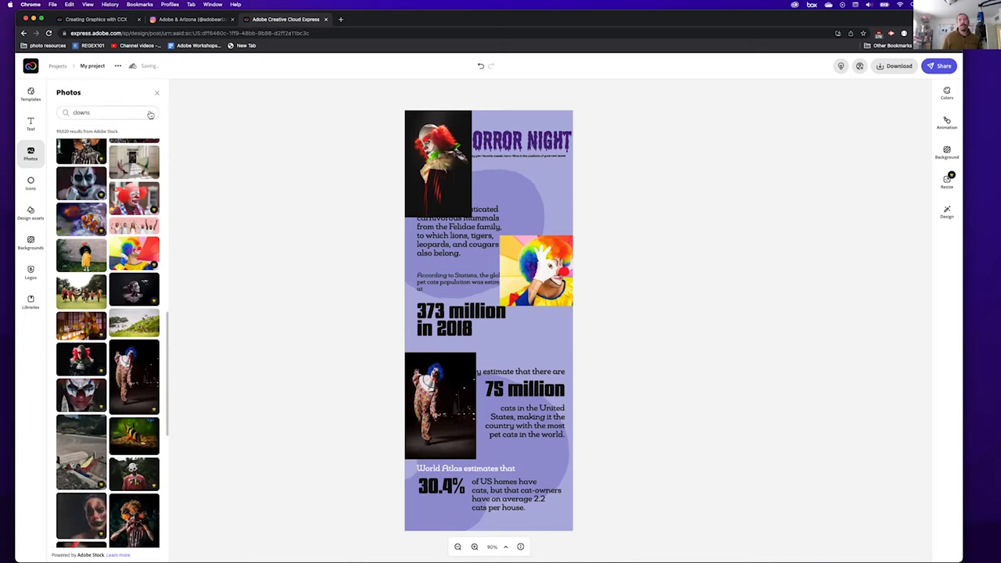
{"action": "left_click", "coordinate": [151, 113]}
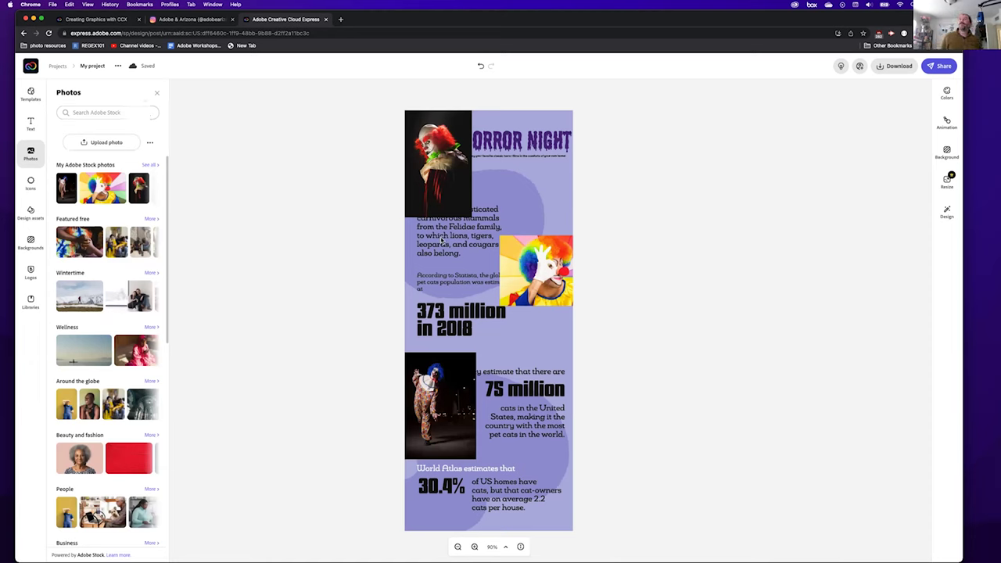
Move the red-haired clown photo away from the infographic's corner and remove its background
{"action": "left_click", "coordinate": [427, 168]}
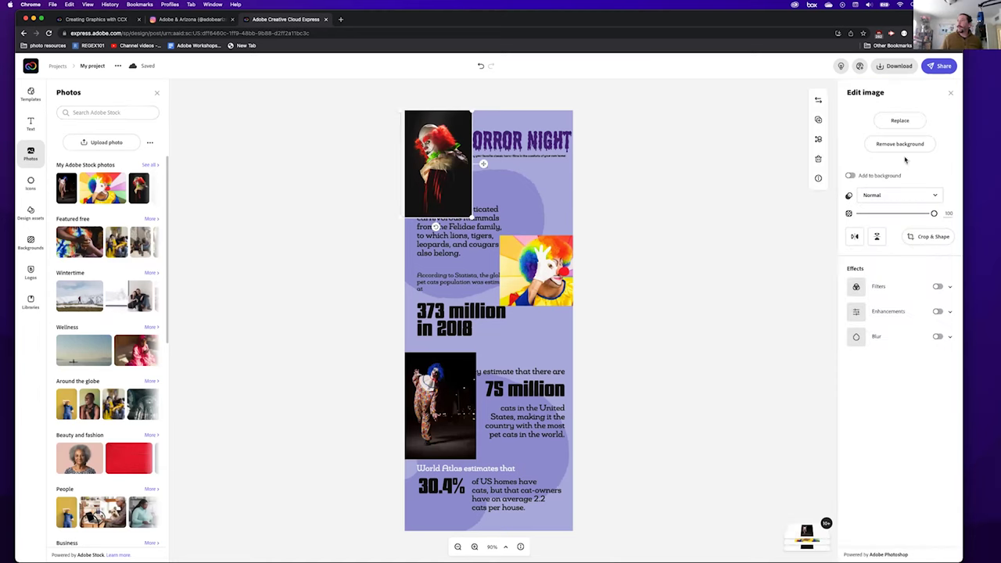
{"action": "left_click_drag", "start_coordinate": [436, 178], "coordinate": [469, 197]}
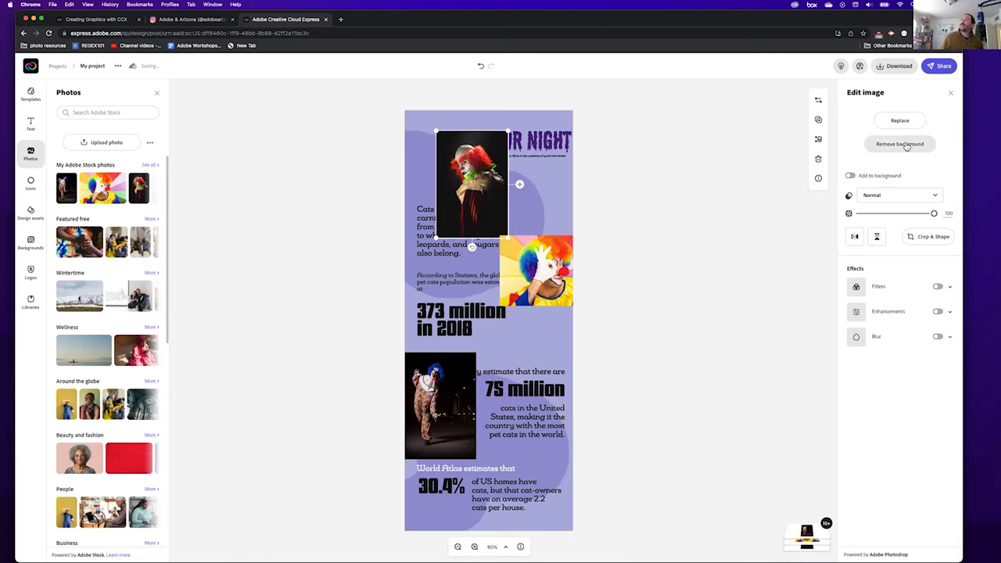
{"action": "left_click", "coordinate": [907, 146]}
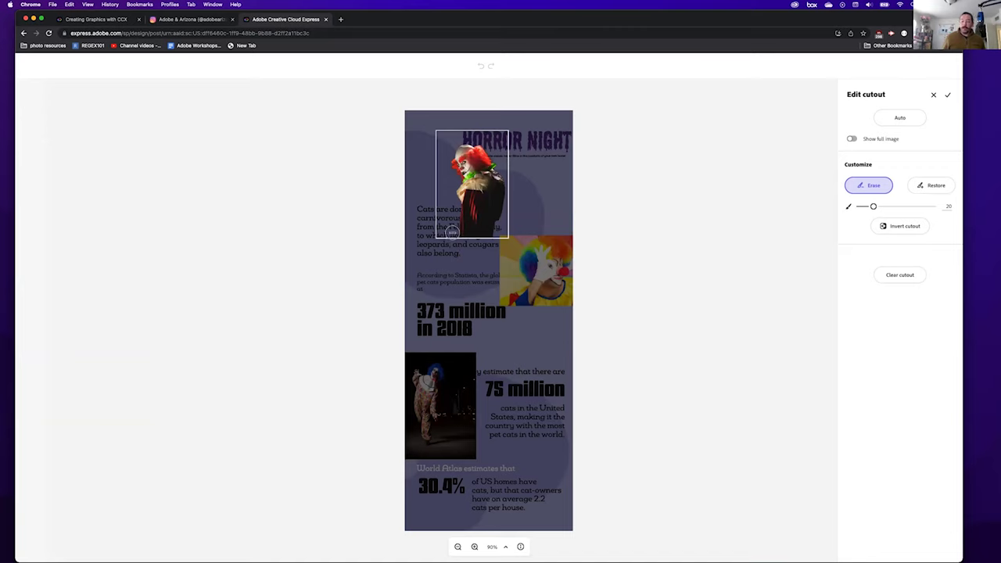
Try erasing the red hair in front of the clown's face from the cutout, and undo the stroke
{"action": "left_click", "coordinate": [475, 547]}
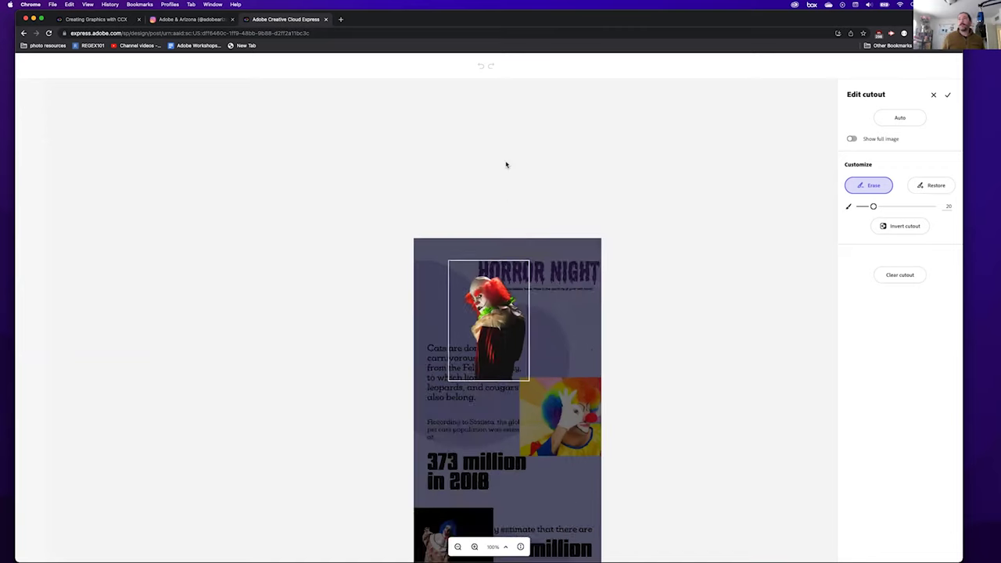
{"action": "scroll", "coordinate": [513, 313], "scroll_direction": "up", "scroll_amount": 2}
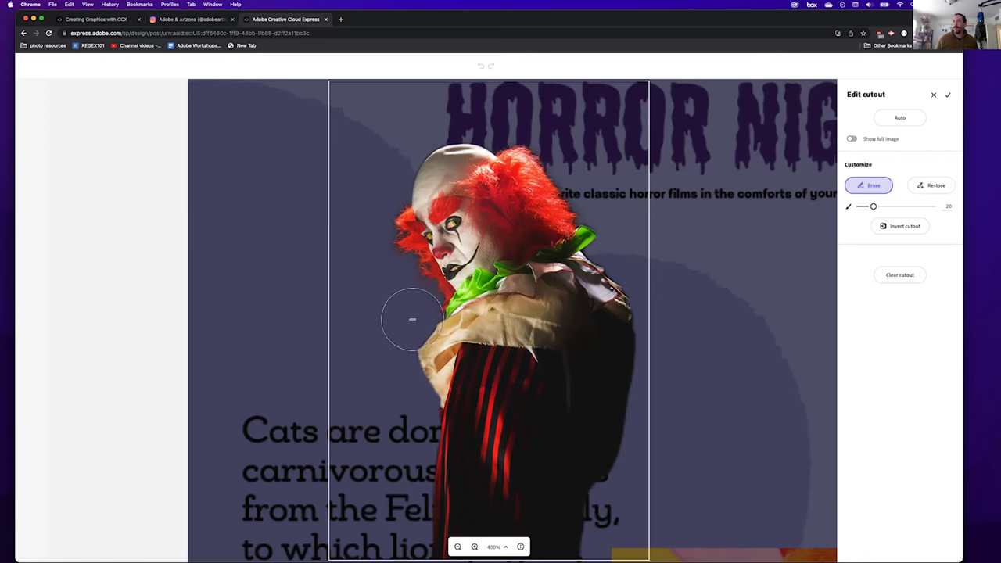
{"action": "mouse_move", "coordinate": [400, 268]}
{"action": "left_mouse_down"}
{"action": "mouse_move", "coordinate": [397, 231]}
{"action": "mouse_move", "coordinate": [403, 291]}
{"action": "left_mouse_up"}
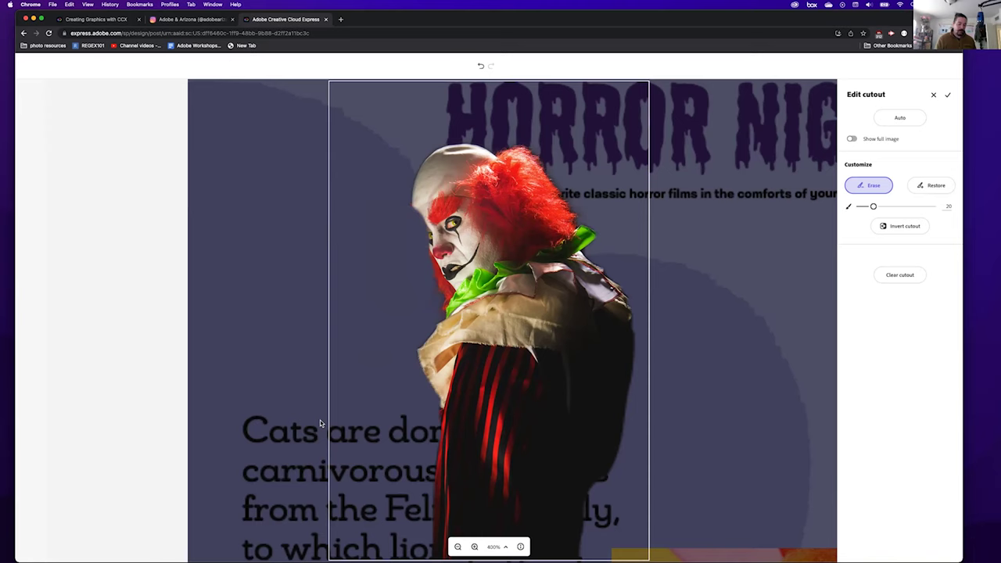
{"action": "key", "text": "super+z"}
Set the cutout brush size to 8 and restore the edge of the clown's striped costume along the lower front
{"action": "left_click_drag", "start_coordinate": [873, 207], "coordinate": [864, 207]}
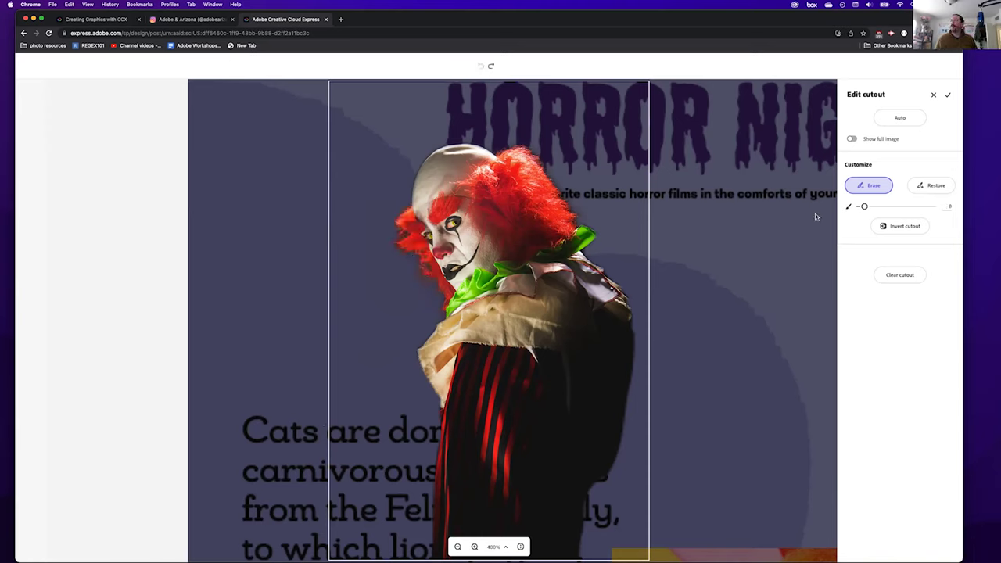
{"action": "left_click", "coordinate": [932, 186]}
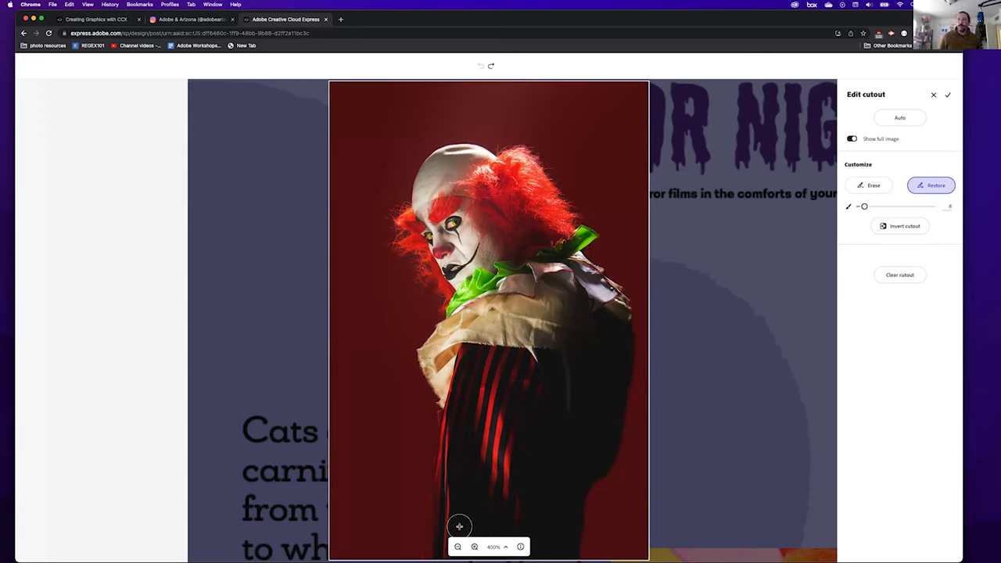
{"action": "left_click_drag", "start_coordinate": [439, 502], "coordinate": [449, 412]}
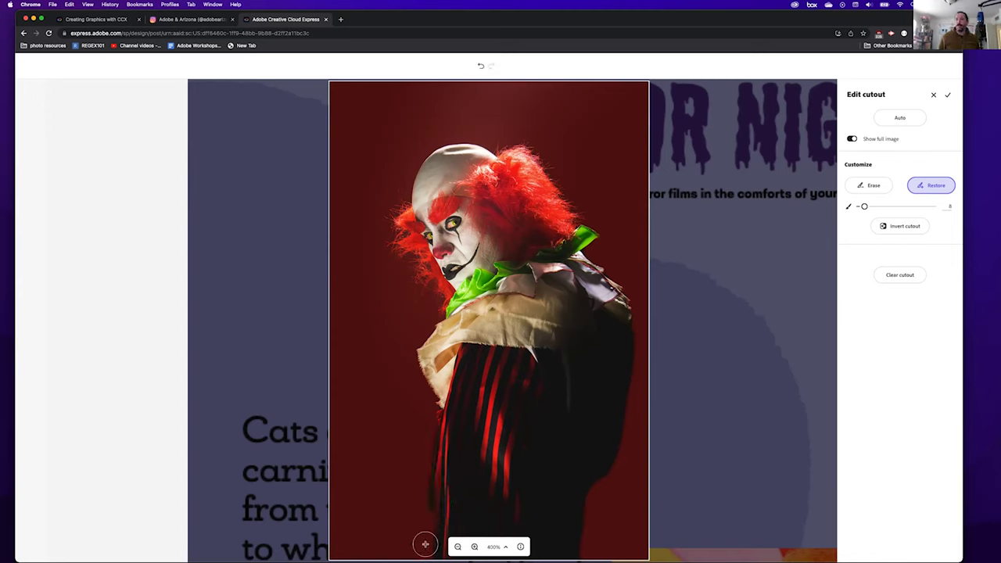
{"action": "mouse_move", "coordinate": [426, 548]}
{"action": "left_mouse_down"}
{"action": "mouse_move", "coordinate": [437, 503]}
{"action": "mouse_move", "coordinate": [431, 555]}
{"action": "left_mouse_up"}
{"action": "left_click", "coordinate": [868, 185]}
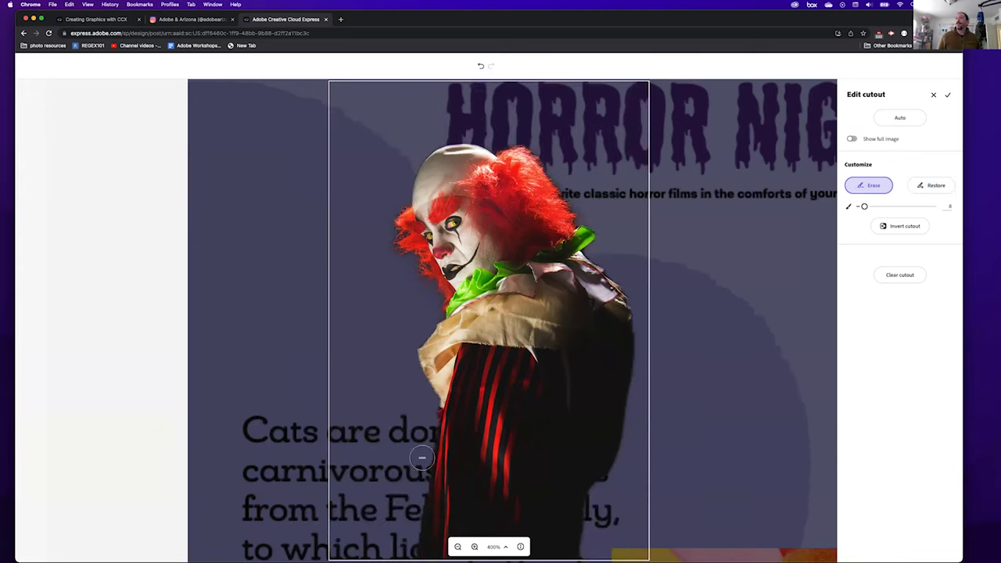
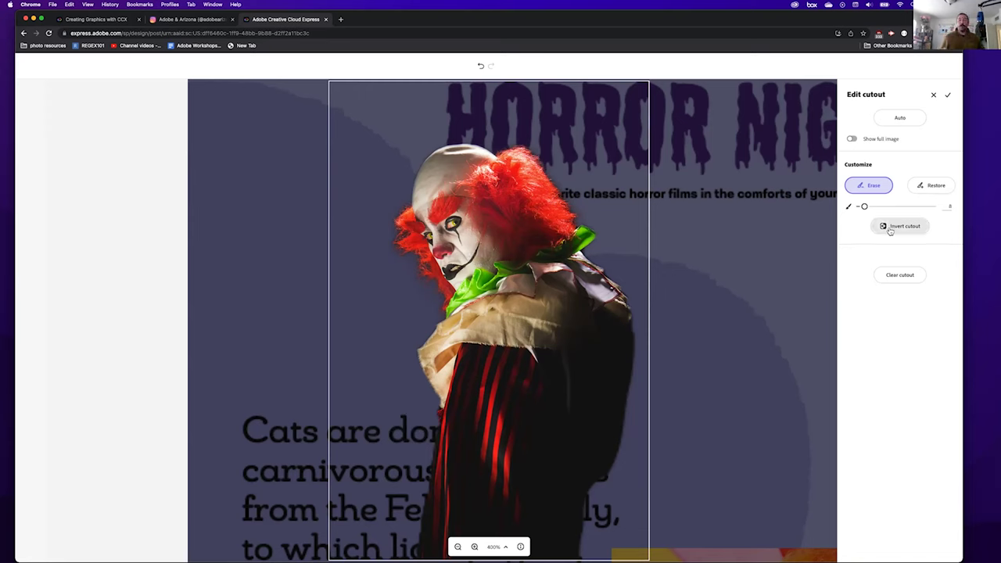
Invert the red-haired clown's cutout, invert it back, and apply the cutout
{"action": "left_click", "coordinate": [890, 226]}
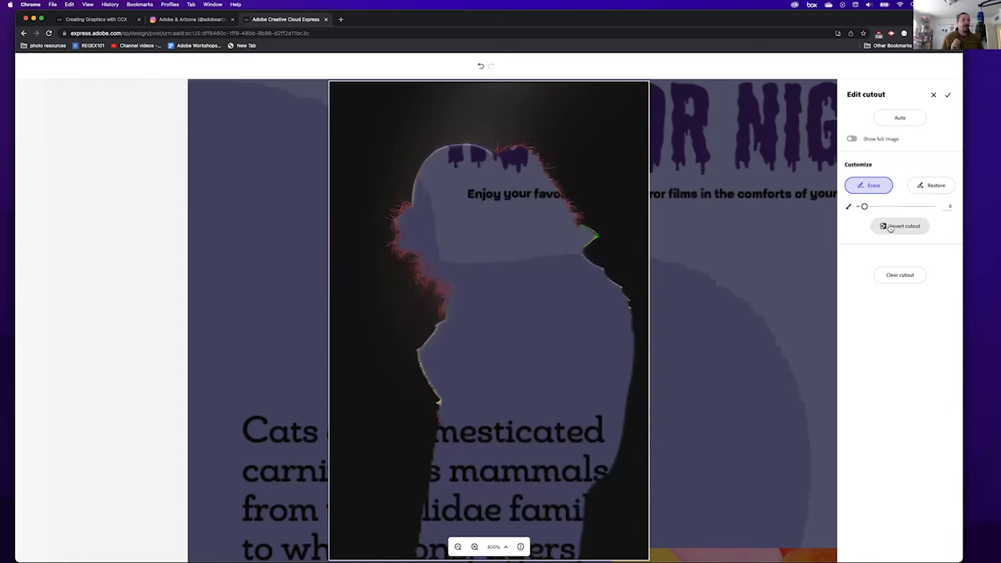
{"action": "left_click", "coordinate": [889, 227]}
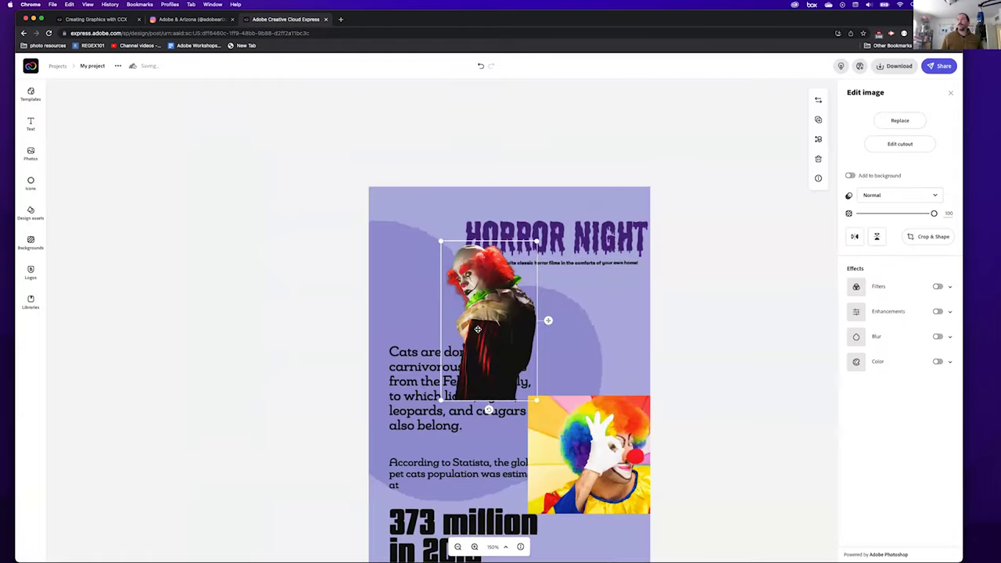
Move the red-haired clown cutout beside the HORROR NIGHT headline and shrink it to fit above the first paragraph
{"action": "left_click_drag", "start_coordinate": [486, 321], "coordinate": [434, 282]}
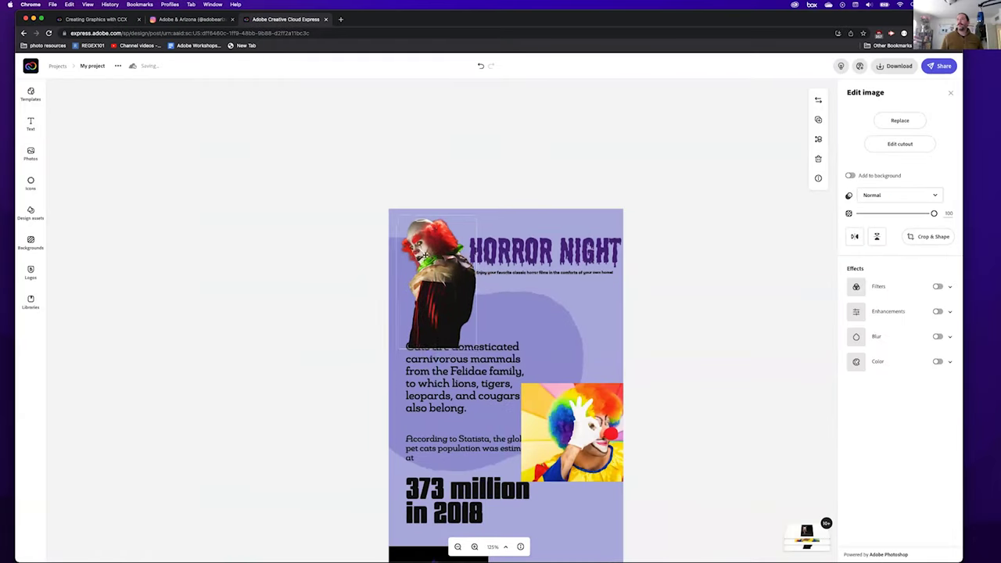
{"action": "left_click_drag", "start_coordinate": [473, 214], "coordinate": [463, 233]}
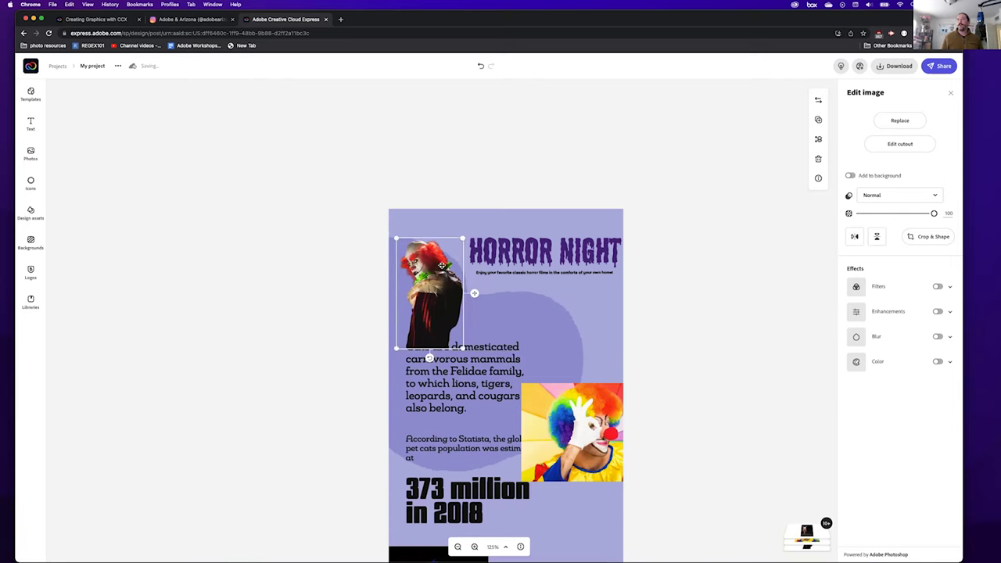
Remove the background from the rainbow-wigged clown photo, restore the missing lower edge of the costume, and apply the cutout
{"action": "left_click_drag", "start_coordinate": [587, 435], "coordinate": [555, 420]}
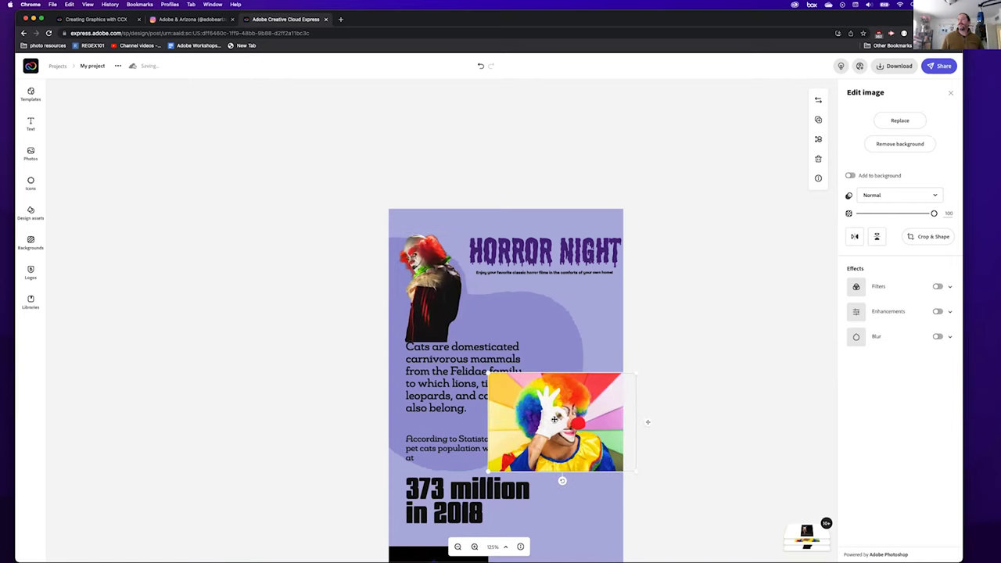
{"action": "left_click", "coordinate": [889, 149]}
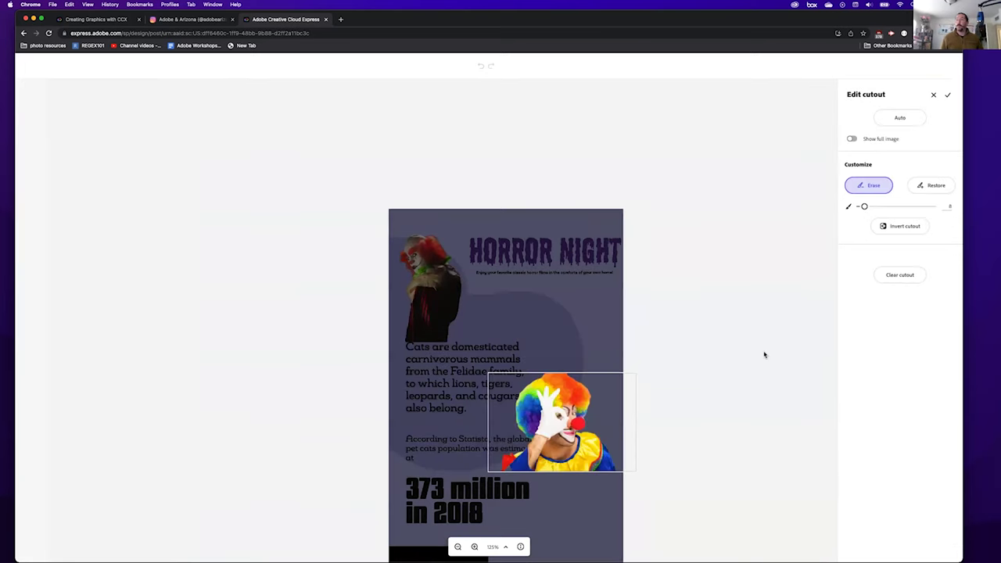
{"action": "scroll", "coordinate": [502, 486], "scroll_direction": "up", "scroll_amount": 10}
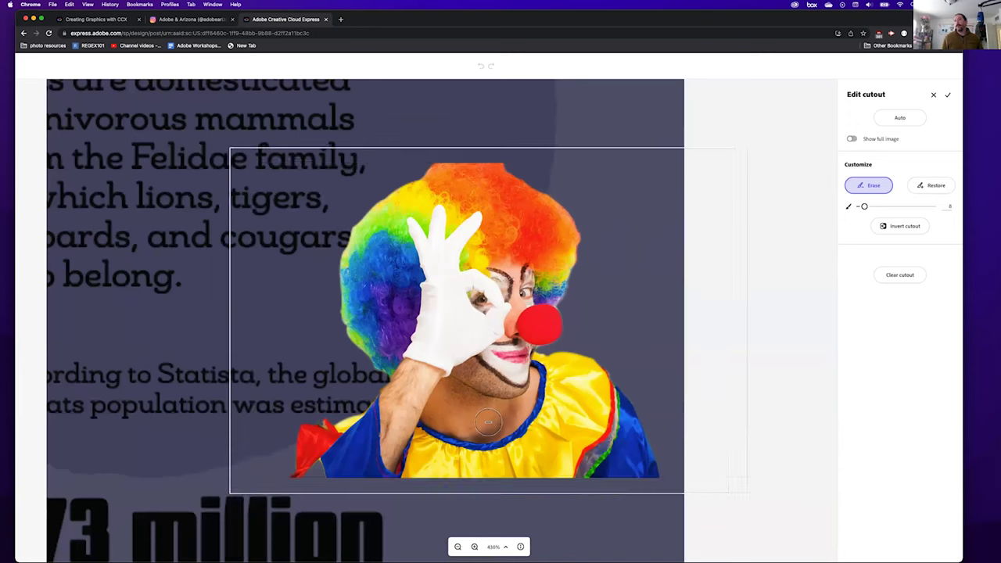
{"action": "left_click", "coordinate": [912, 188]}
{"action": "mouse_move", "coordinate": [352, 478]}
{"action": "left_mouse_down"}
{"action": "mouse_move", "coordinate": [297, 472]}
{"action": "mouse_move", "coordinate": [300, 501]}
{"action": "mouse_move", "coordinate": [294, 485]}
{"action": "mouse_move", "coordinate": [315, 439]}
{"action": "mouse_move", "coordinate": [348, 441]}
{"action": "mouse_move", "coordinate": [357, 473]}
{"action": "mouse_move", "coordinate": [413, 442]}
{"action": "mouse_move", "coordinate": [441, 448]}
{"action": "left_mouse_up"}
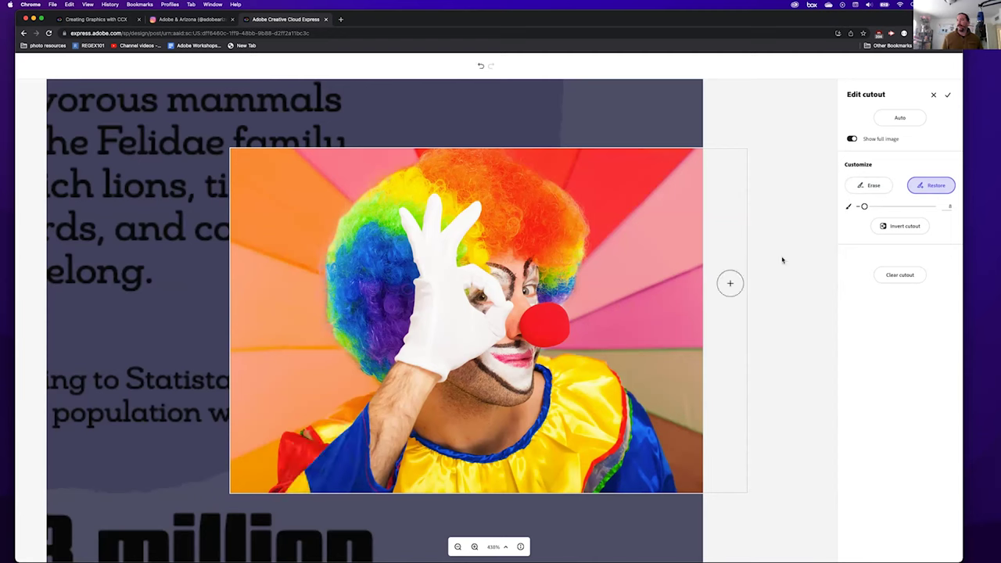
{"action": "left_click", "coordinate": [858, 185]}
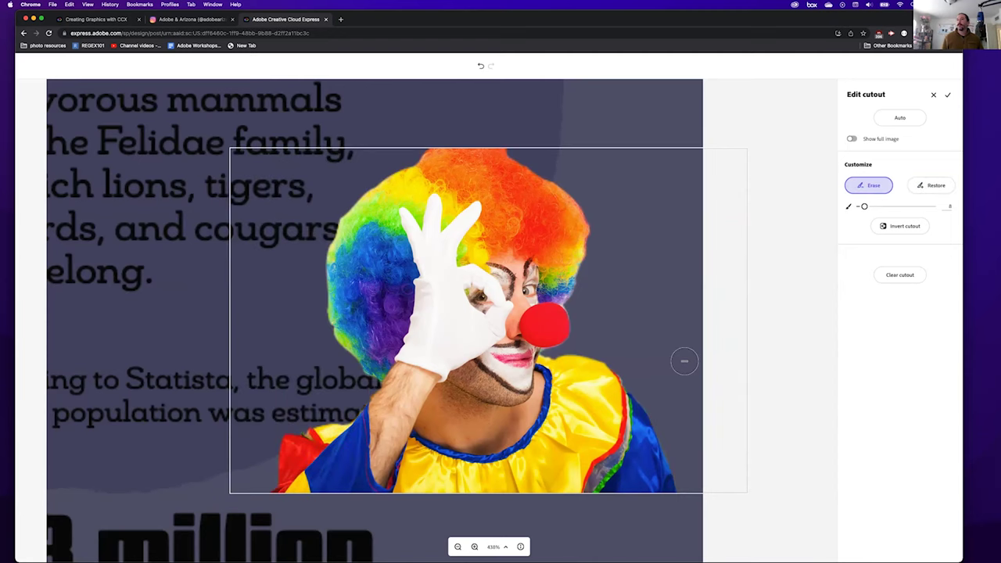
{"action": "left_click", "coordinate": [949, 94]}
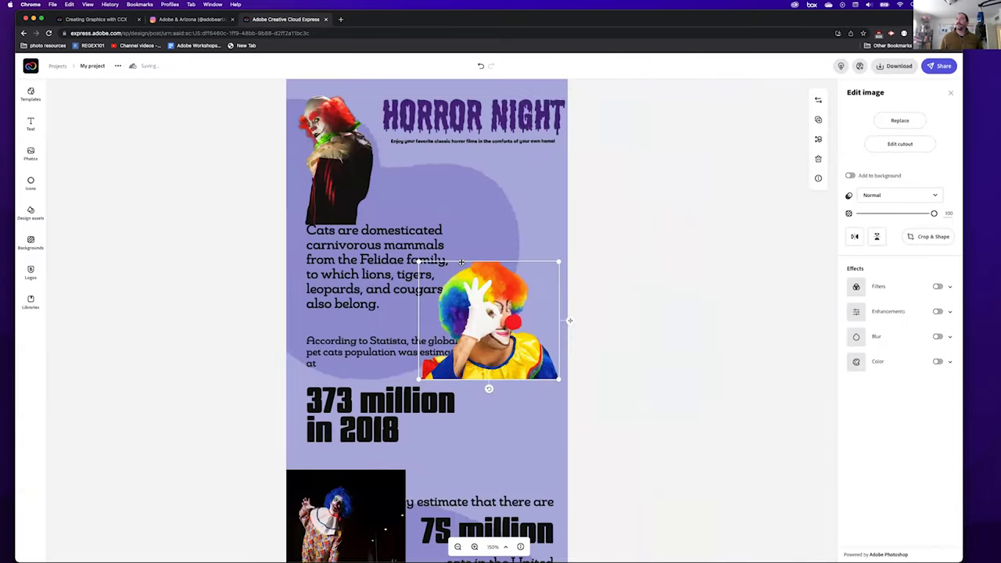
Shrink the rainbow-wigged clown cutout and place it to the right of the "373 million in 2018" text
{"action": "left_click_drag", "start_coordinate": [421, 261], "coordinate": [446, 287]}
{"action": "left_click_drag", "start_coordinate": [496, 330], "coordinate": [511, 405]}
{"action": "left_click_drag", "start_coordinate": [253, 430], "coordinate": [248, 284]}
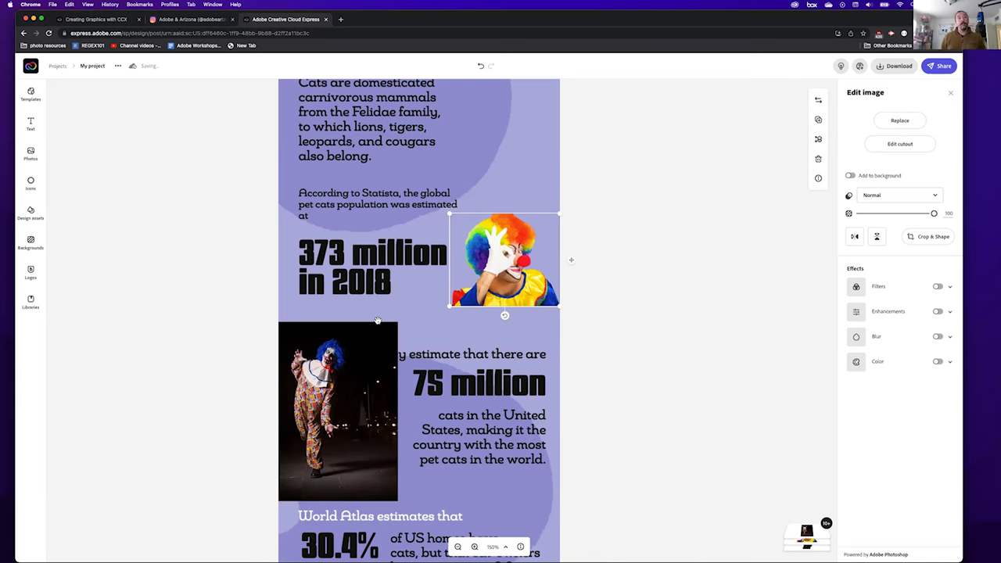
{"action": "scroll", "coordinate": [378, 324], "scroll_direction": "down", "scroll_amount": 5}
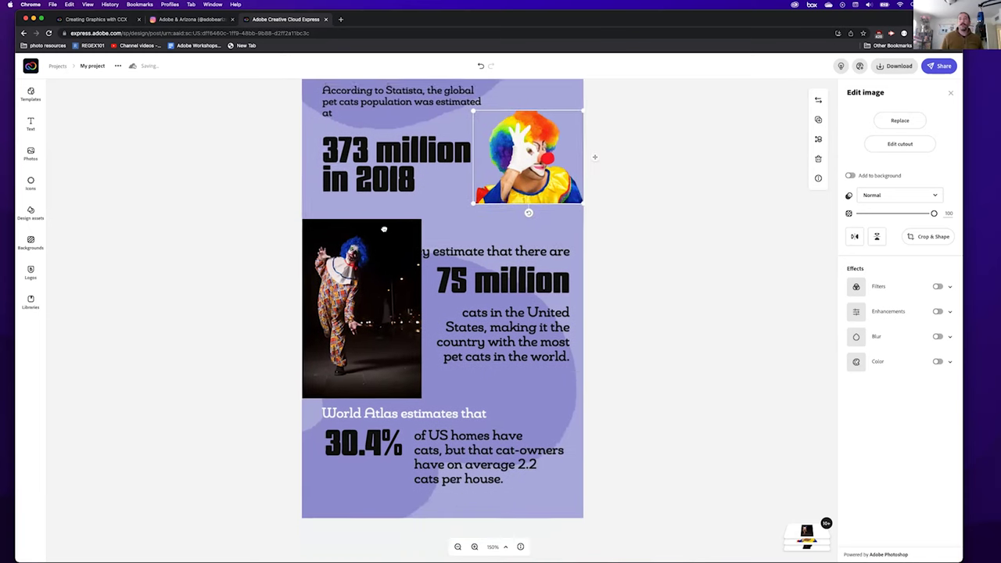
{"action": "scroll", "coordinate": [383, 303], "scroll_direction": "down", "scroll_amount": 3}
{"action": "scroll", "coordinate": [328, 289], "scroll_direction": "up", "scroll_amount": 3}
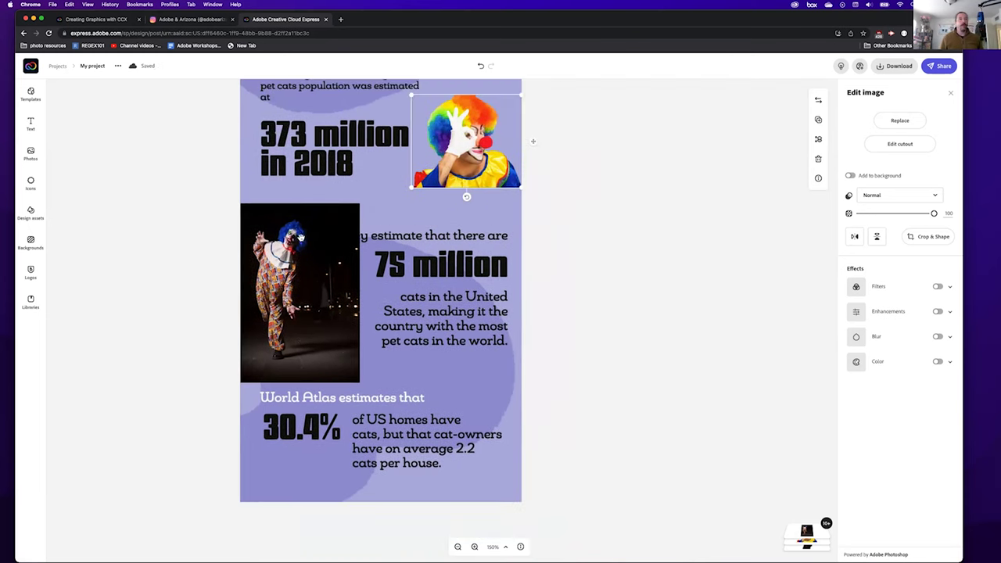
{"action": "scroll", "coordinate": [317, 280], "scroll_direction": "up", "scroll_amount": 2}
{"action": "scroll", "coordinate": [549, 183], "scroll_direction": "up", "scroll_amount": 1}
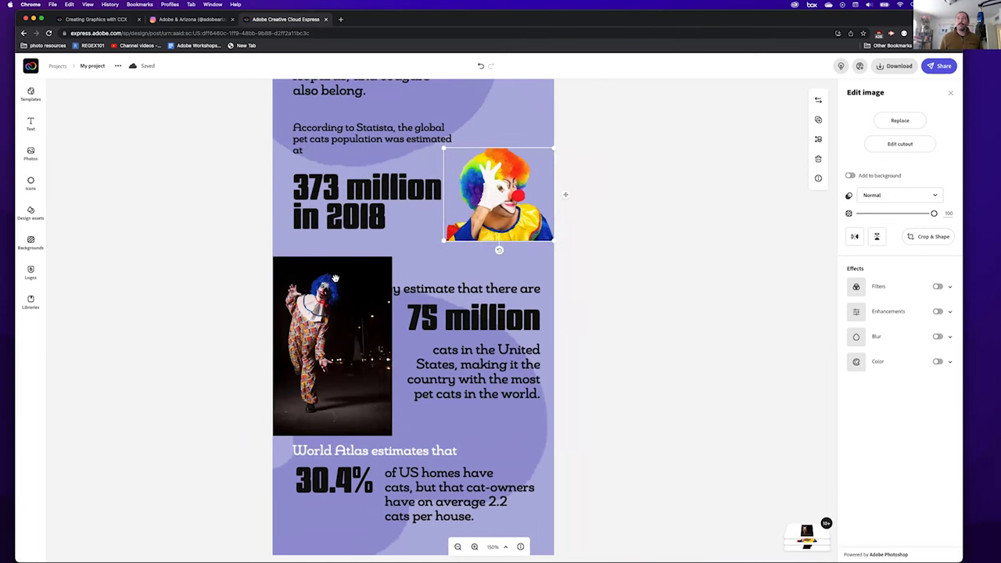
{"action": "scroll", "coordinate": [335, 279], "scroll_direction": "up", "scroll_amount": 1}
{"action": "scroll", "coordinate": [335, 277], "scroll_direction": "down", "scroll_amount": 2}
{"action": "scroll", "coordinate": [335, 278], "scroll_direction": "up", "scroll_amount": 1}
{"action": "scroll", "coordinate": [335, 275], "scroll_direction": "down", "scroll_amount": 1}
{"action": "scroll", "coordinate": [335, 278], "scroll_direction": "left", "scroll_amount": 2}
{"action": "scroll", "coordinate": [352, 274], "scroll_direction": "up", "scroll_amount": 1}
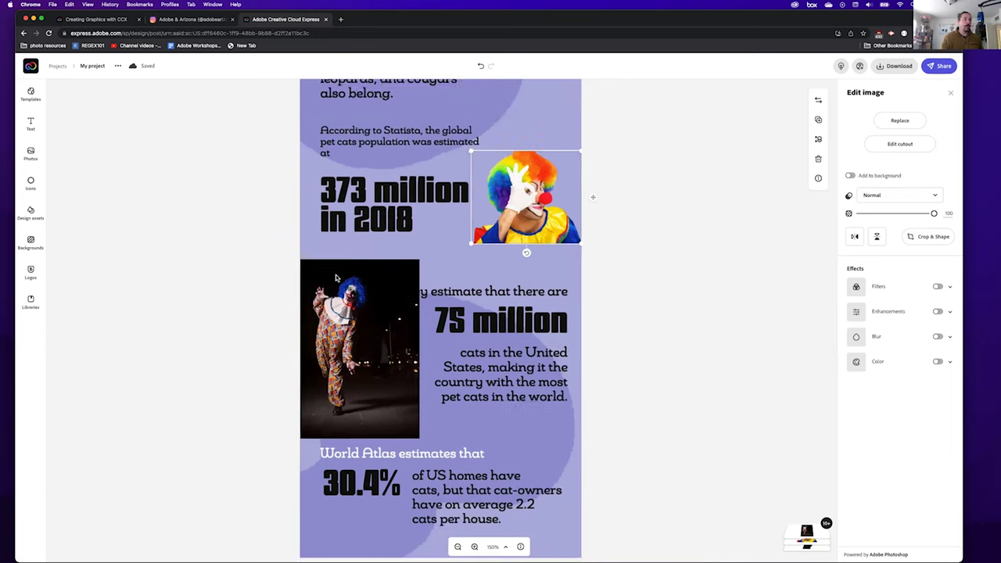
{"action": "scroll", "coordinate": [376, 271], "scroll_direction": "down", "scroll_amount": 2}
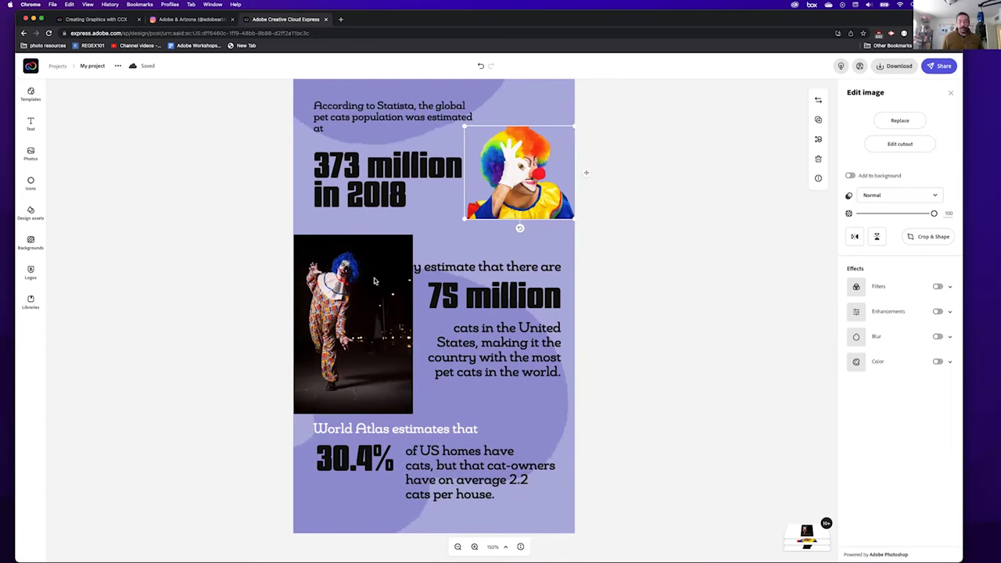
{"action": "scroll", "coordinate": [374, 281], "scroll_direction": "left", "scroll_amount": 2}
{"action": "scroll", "coordinate": [374, 281], "scroll_direction": "right", "scroll_amount": 2}
{"action": "scroll", "coordinate": [374, 281], "scroll_direction": "up", "scroll_amount": 1}
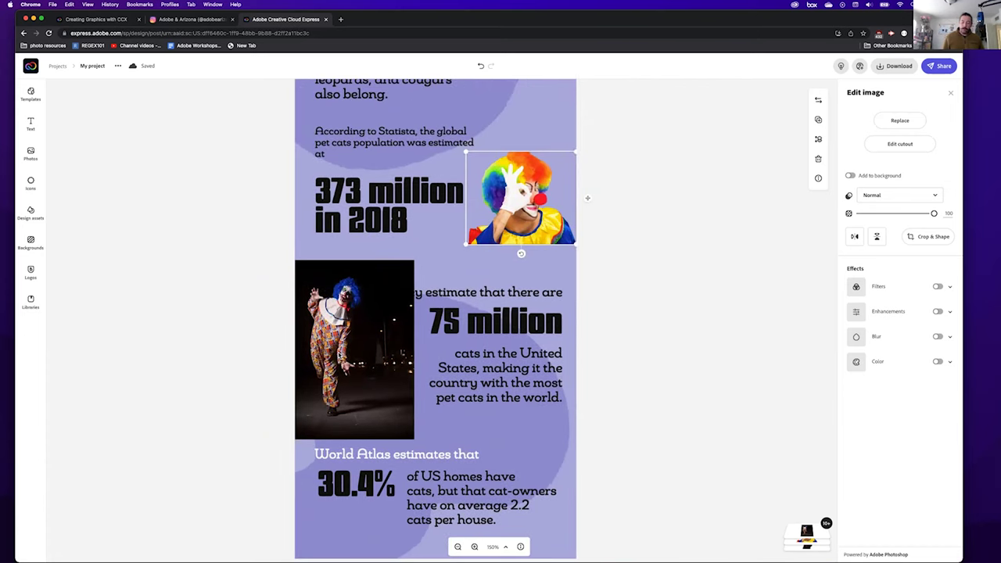
{"action": "scroll", "coordinate": [341, 357], "scroll_direction": "down", "scroll_amount": 3}
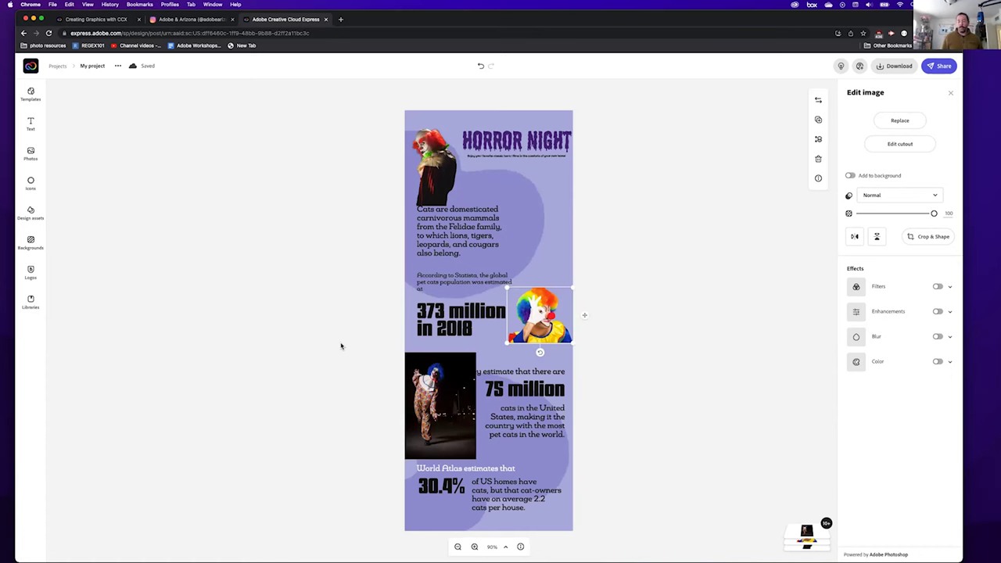
Remove the background from the blue-haired clown photo, apply the cutout, and enlarge it beside the "75 million" text
{"action": "scroll", "coordinate": [510, 427], "scroll_direction": "up", "scroll_amount": 5}
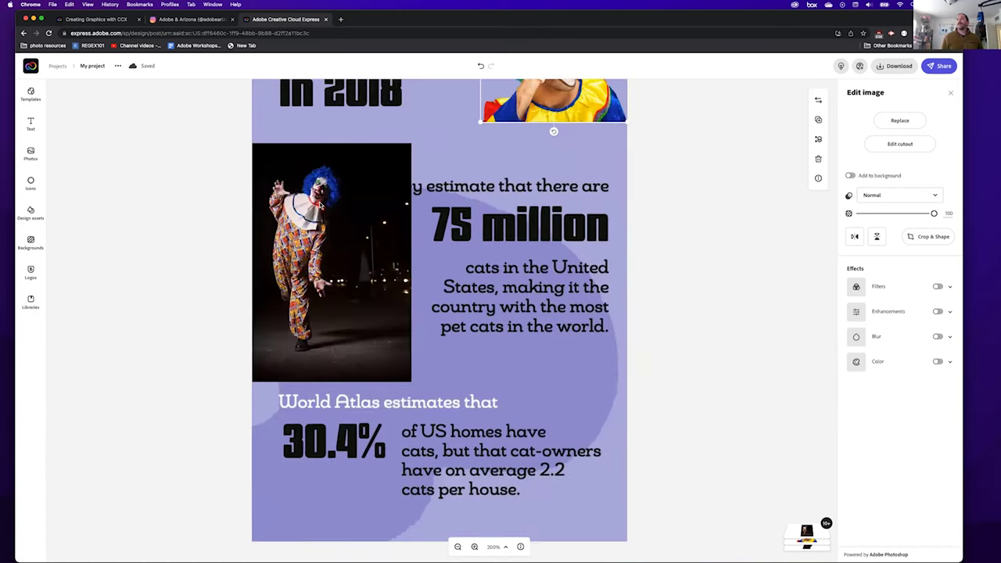
{"action": "left_click", "coordinate": [319, 205]}
{"action": "left_click", "coordinate": [906, 147]}
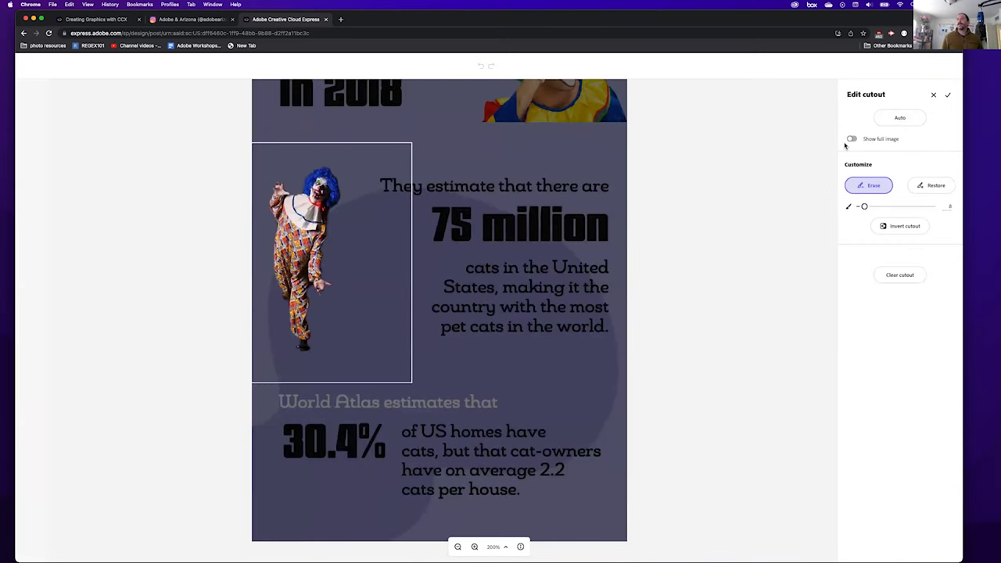
{"action": "left_click", "coordinate": [948, 95]}
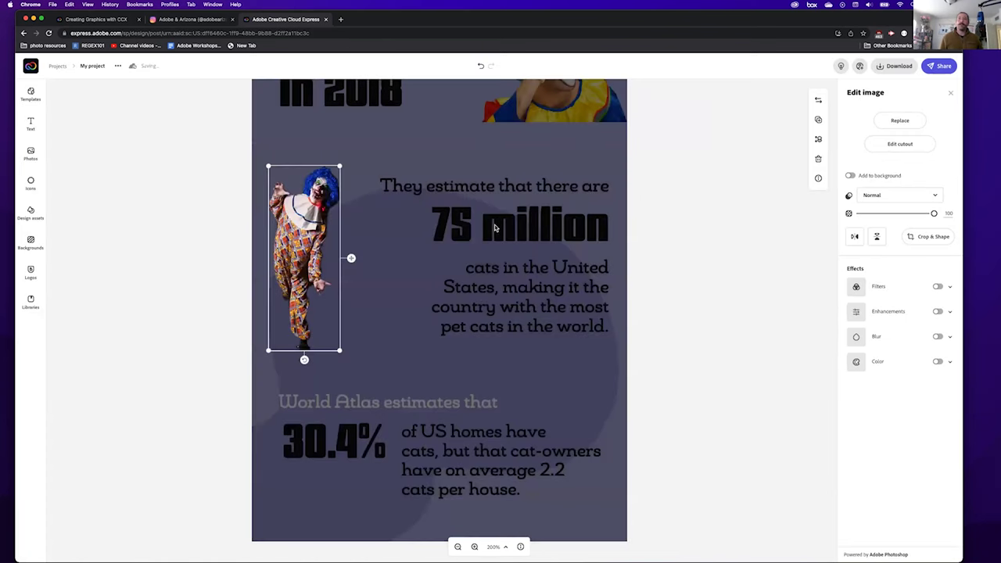
{"action": "left_click_drag", "start_coordinate": [344, 172], "coordinate": [368, 118]}
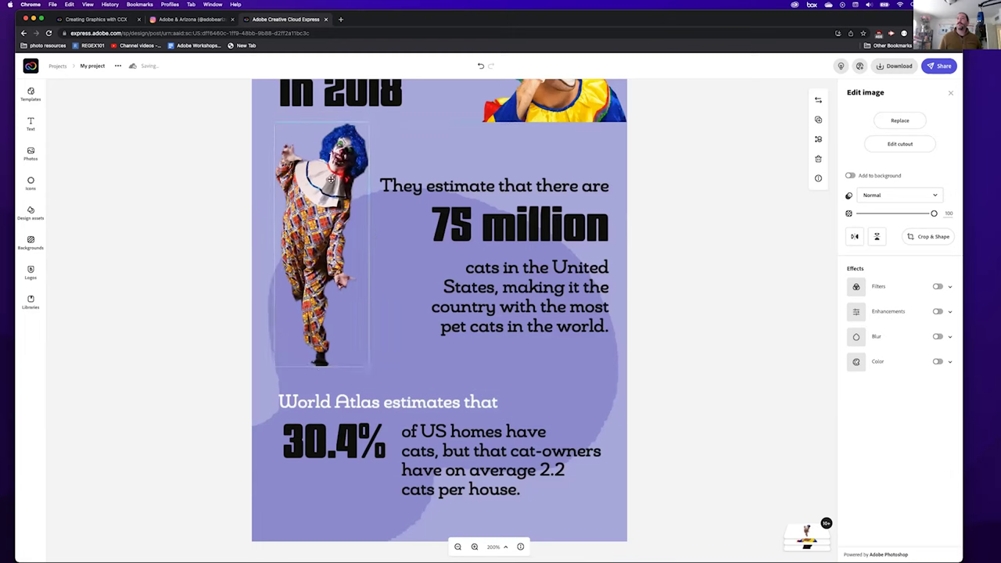
{"action": "scroll", "coordinate": [331, 180], "scroll_direction": "down", "scroll_amount": 5}
{"action": "scroll", "coordinate": [313, 244], "scroll_direction": "up", "scroll_amount": 3}
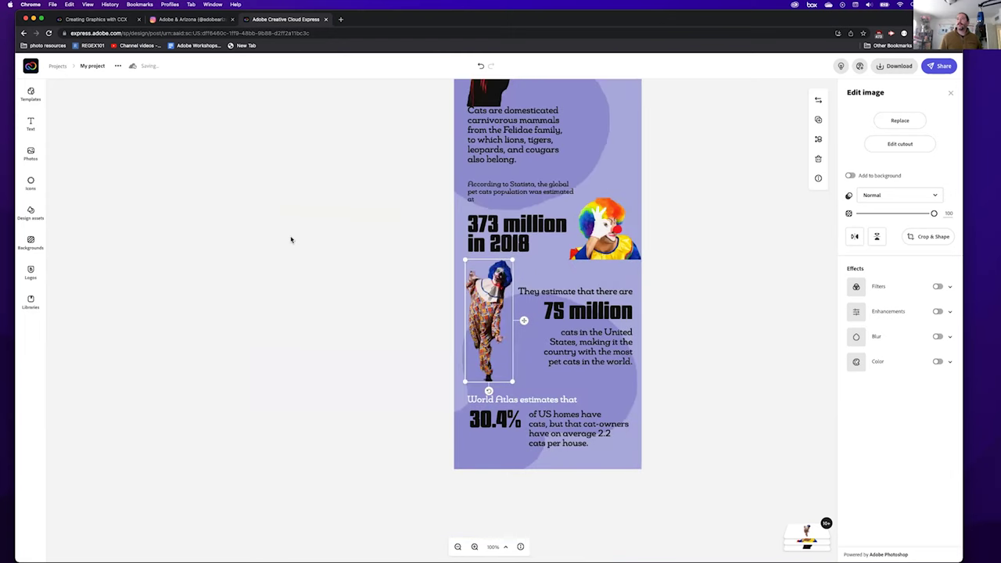
Search the icon library for "heart" and clear the search term
{"action": "left_click", "coordinate": [28, 188]}
{"action": "type", "text": "heart"}
{"action": "double_click", "coordinate": [98, 113]}
{"action": "key", "text": "BackSpace"}
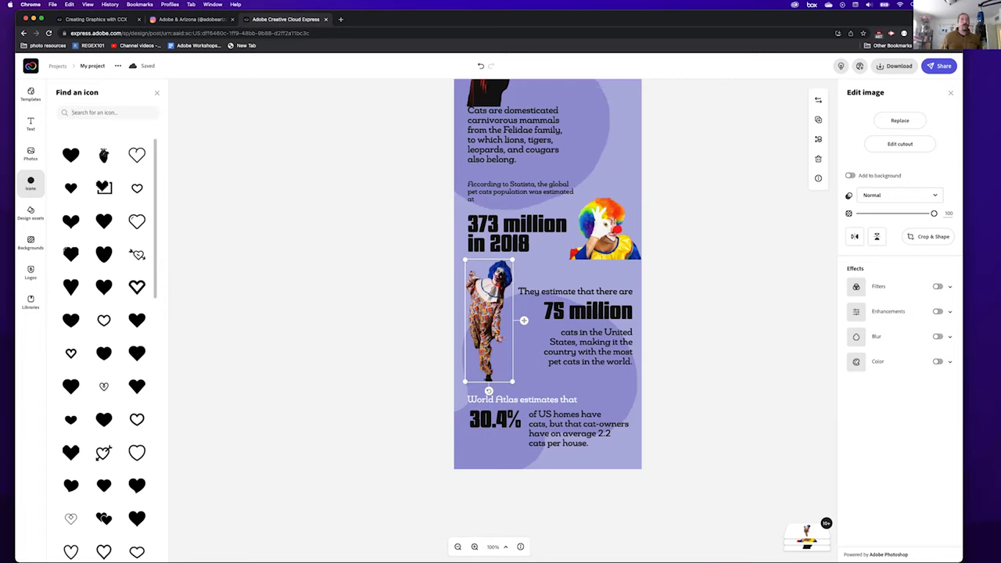
Search the icon library for "square", add the solid rounded square to the page, and move it up over the first paragraphs
{"action": "type", "text": "square"}
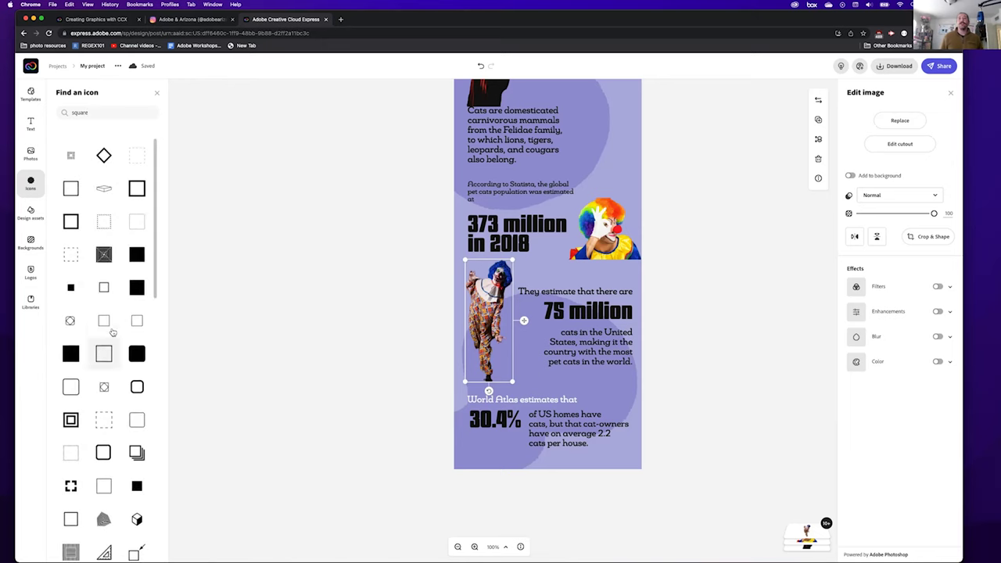
{"action": "scroll", "coordinate": [113, 332], "scroll_direction": "down", "scroll_amount": 1}
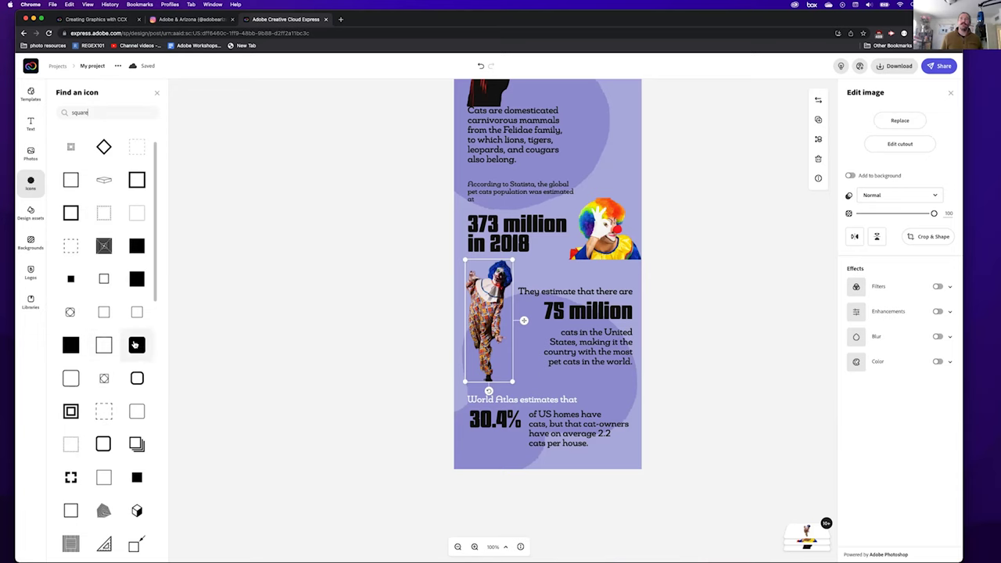
{"action": "left_click", "coordinate": [133, 349]}
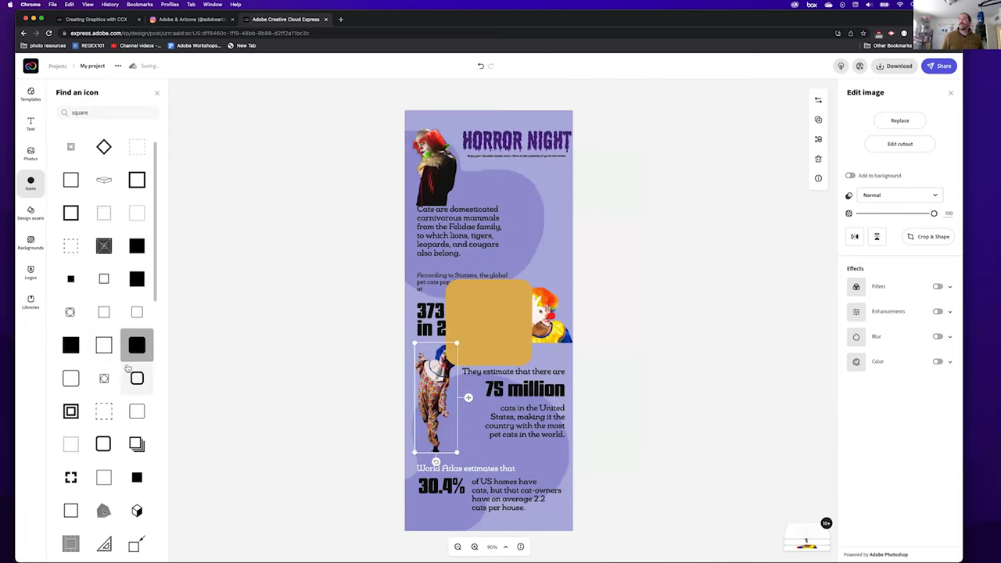
{"action": "left_click_drag", "start_coordinate": [481, 323], "coordinate": [483, 277]}
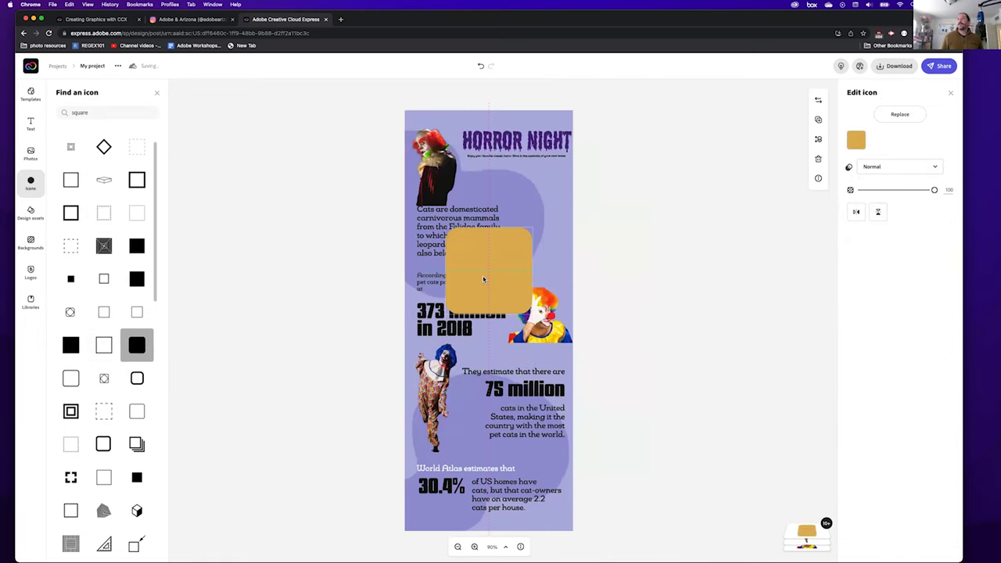
Recolor the rounded square icon to a custom mint green
{"action": "left_click", "coordinate": [857, 140]}
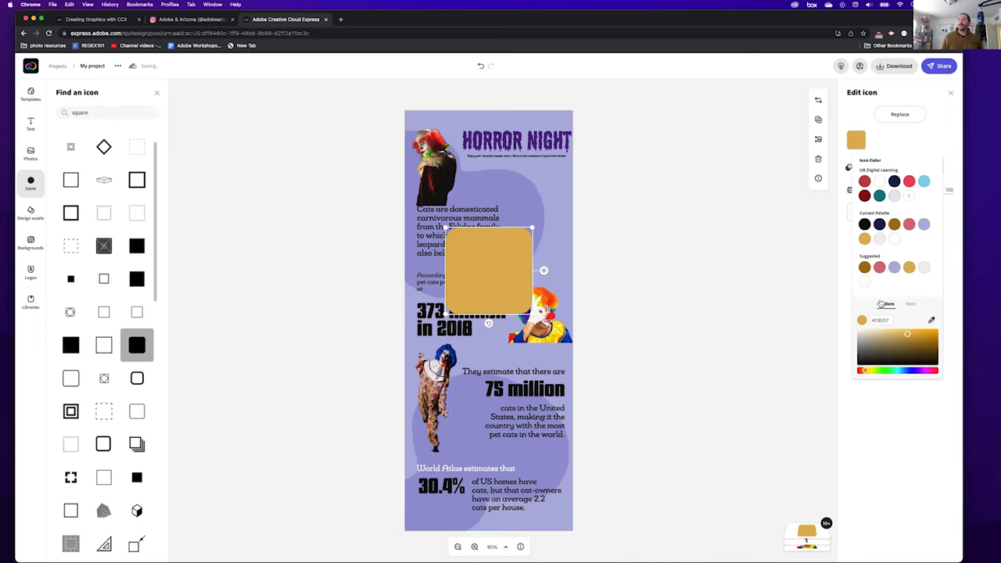
{"action": "left_click_drag", "start_coordinate": [865, 374], "coordinate": [893, 374]}
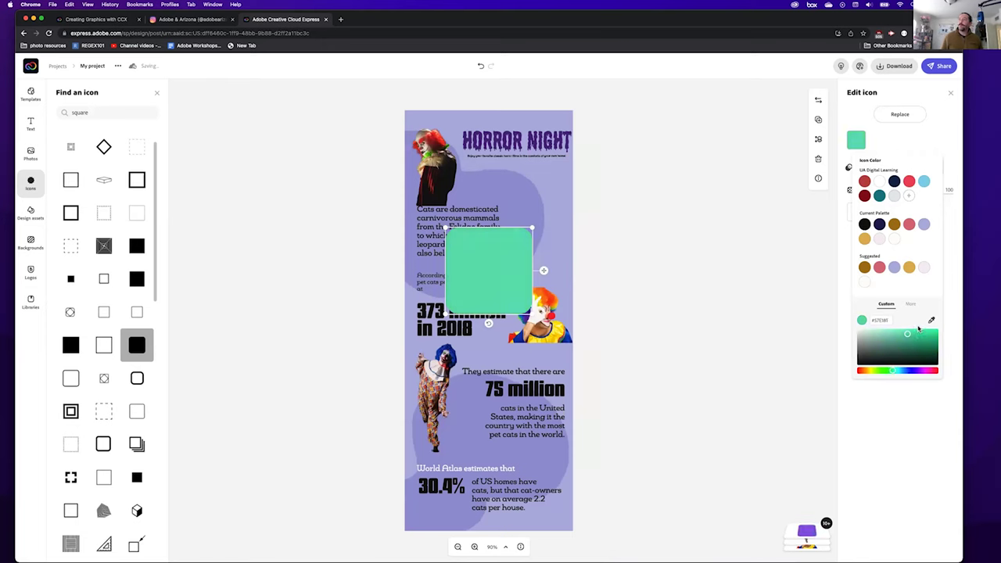
{"action": "mouse_move", "coordinate": [908, 336]}
{"action": "left_mouse_down"}
{"action": "mouse_move", "coordinate": [912, 345]}
{"action": "mouse_move", "coordinate": [929, 338]}
{"action": "mouse_move", "coordinate": [905, 334]}
{"action": "left_mouse_up"}
Move the green square over the red-haired clown beside the HORROR NIGHT headline and resize it to cover the cutout
{"action": "left_click_drag", "start_coordinate": [482, 271], "coordinate": [442, 162]}
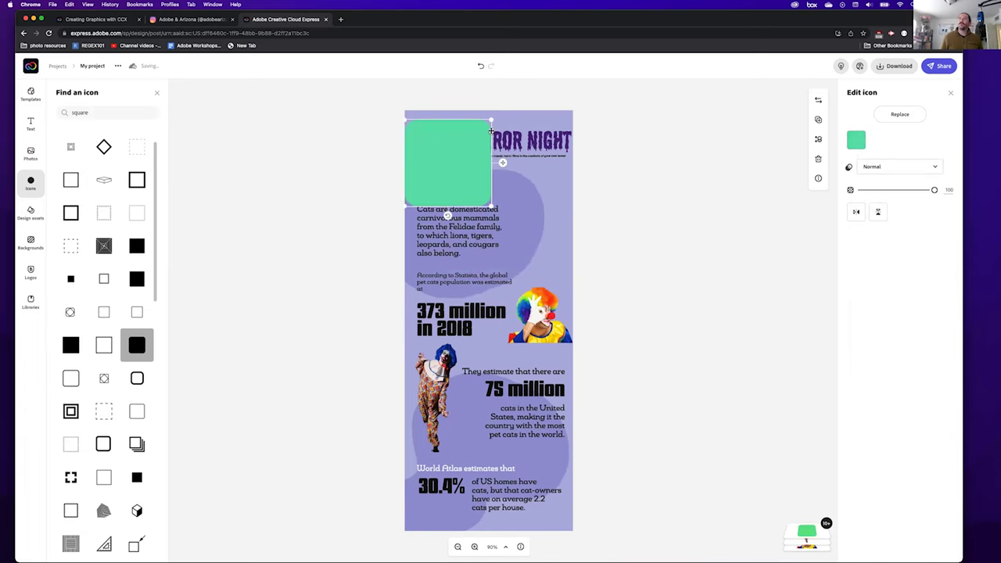
{"action": "left_click_drag", "start_coordinate": [492, 121], "coordinate": [436, 154]}
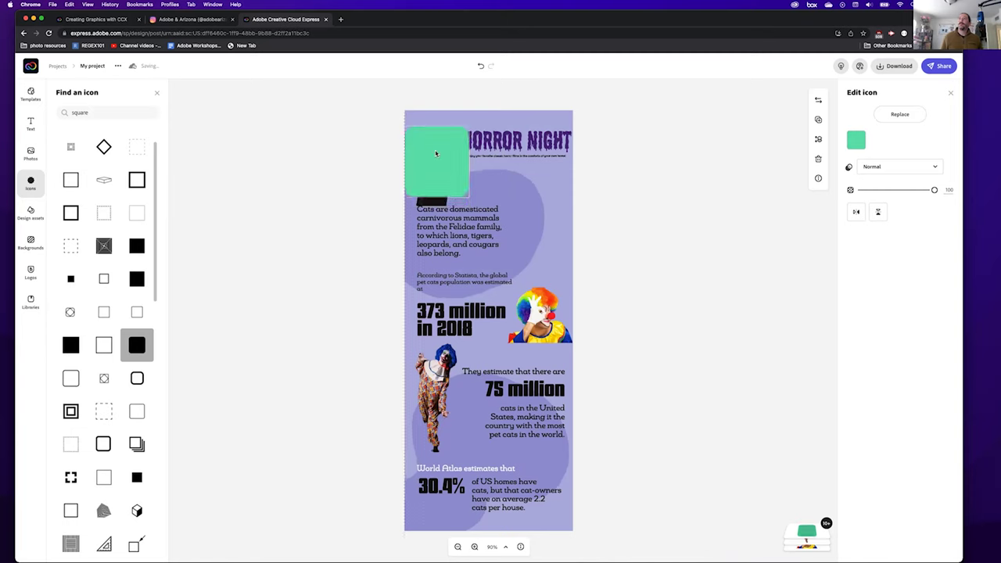
{"action": "left_click_drag", "start_coordinate": [470, 196], "coordinate": [473, 205]}
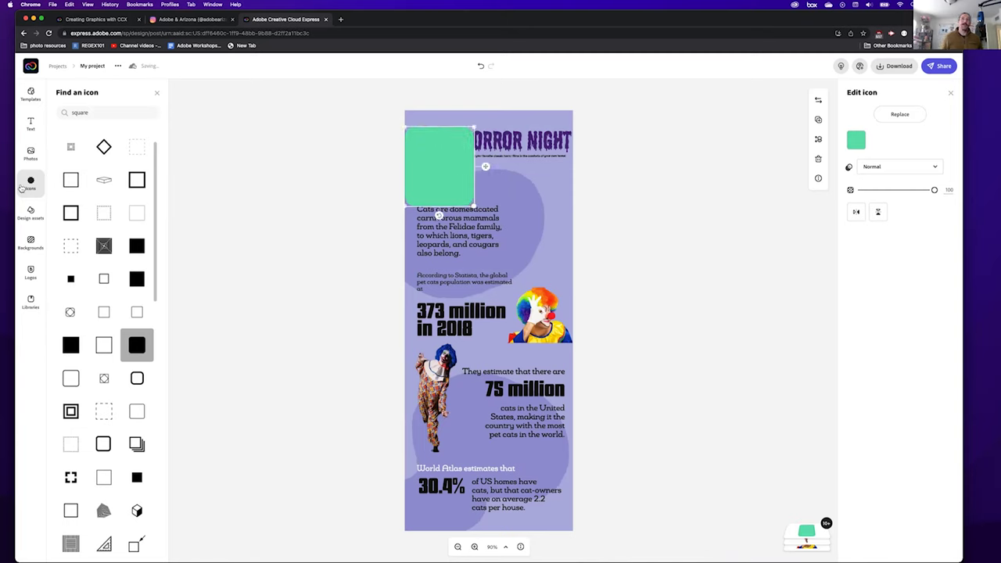
Browse the square icons and switch to the Instagram tab to view the unlimited Adobe Stock downloads post
{"action": "scroll", "coordinate": [92, 206], "scroll_direction": "down", "scroll_amount": 3}
{"action": "scroll", "coordinate": [91, 206], "scroll_direction": "up", "scroll_amount": 3}
{"action": "scroll", "coordinate": [98, 172], "scroll_direction": "down", "scroll_amount": 1}
{"action": "double_click", "coordinate": [105, 114]}
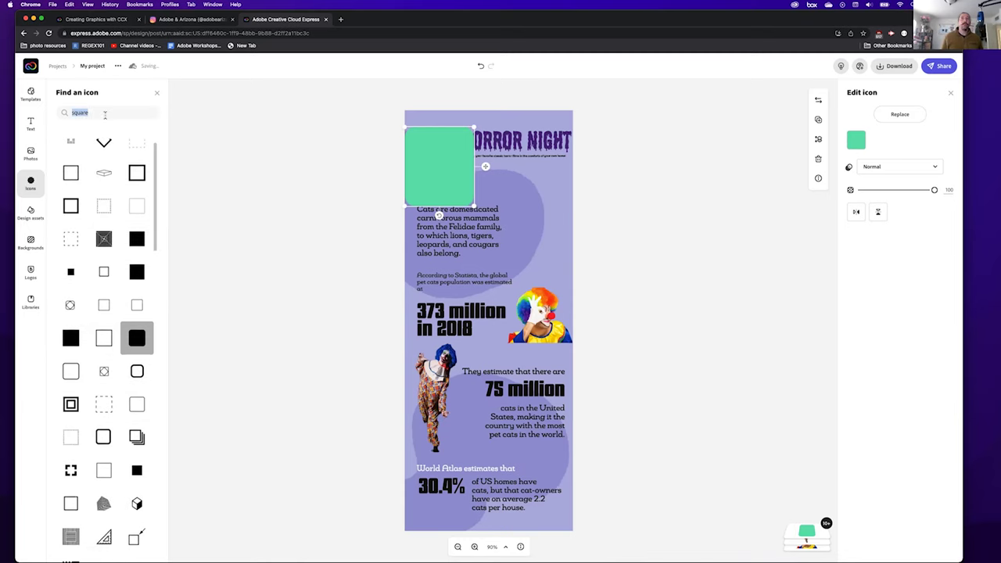
{"action": "left_click", "coordinate": [192, 16]}
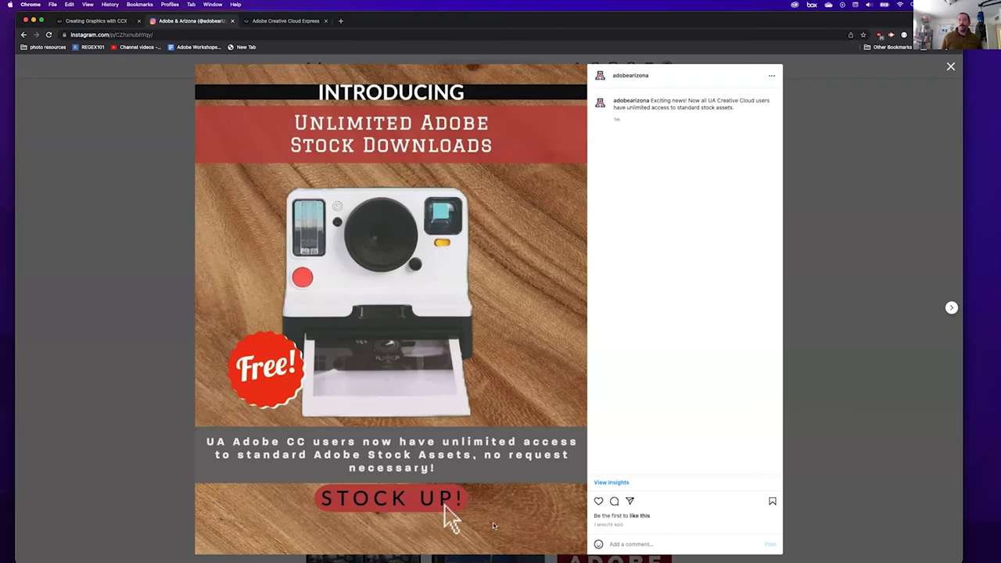
Return to the Adobe Creative Cloud Express project, search the icon library for "pointer", browse the cursor icons, and close the search
{"action": "left_click", "coordinate": [266, 21]}
{"action": "type", "text": "pointer"}
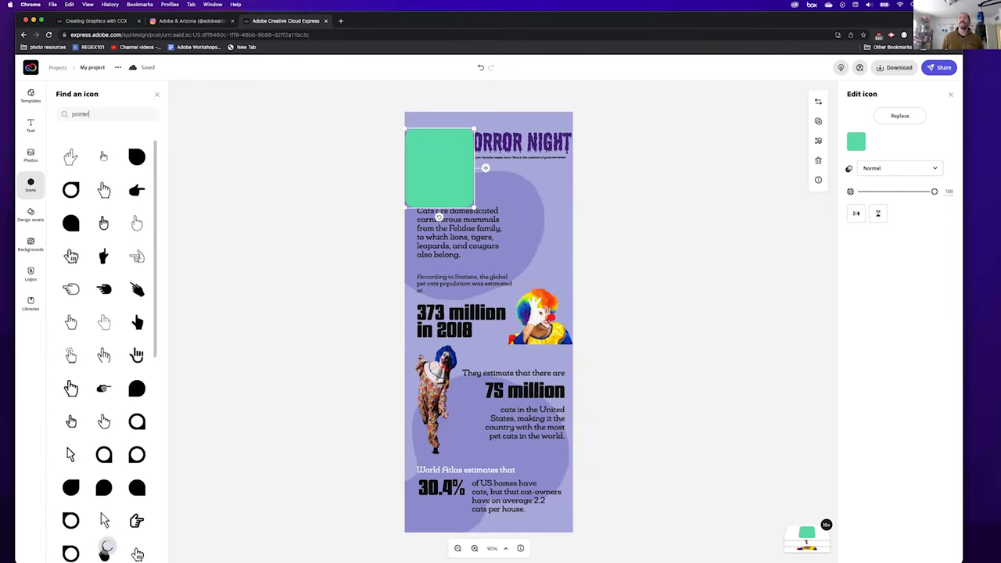
{"action": "scroll", "coordinate": [104, 291], "scroll_direction": "down", "scroll_amount": 6}
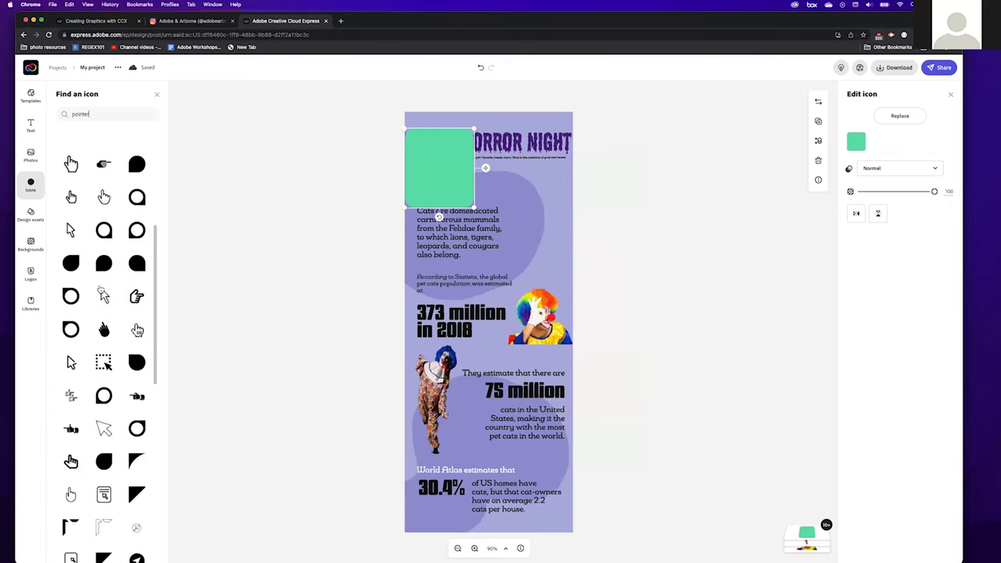
{"action": "scroll", "coordinate": [104, 294], "scroll_direction": "down", "scroll_amount": 1}
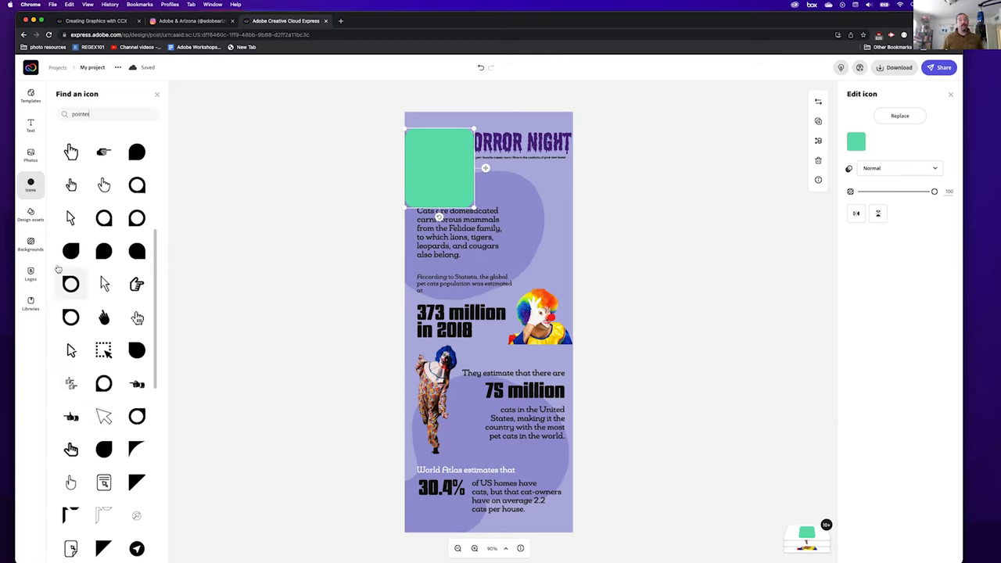
{"action": "left_click", "coordinate": [157, 96]}
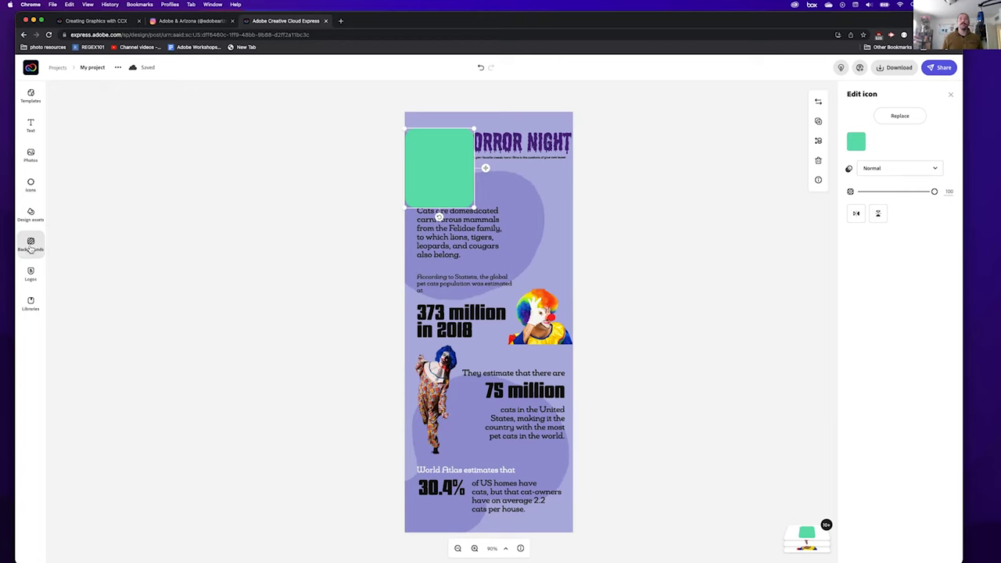
Browse the "pointer" icon results down to the hand and arrow cursors and pick the outlined pointing hand
{"action": "left_click", "coordinate": [31, 185]}
{"action": "scroll", "coordinate": [87, 256], "scroll_direction": "down", "scroll_amount": 5}
{"action": "scroll", "coordinate": [87, 256], "scroll_direction": "down", "scroll_amount": 5}
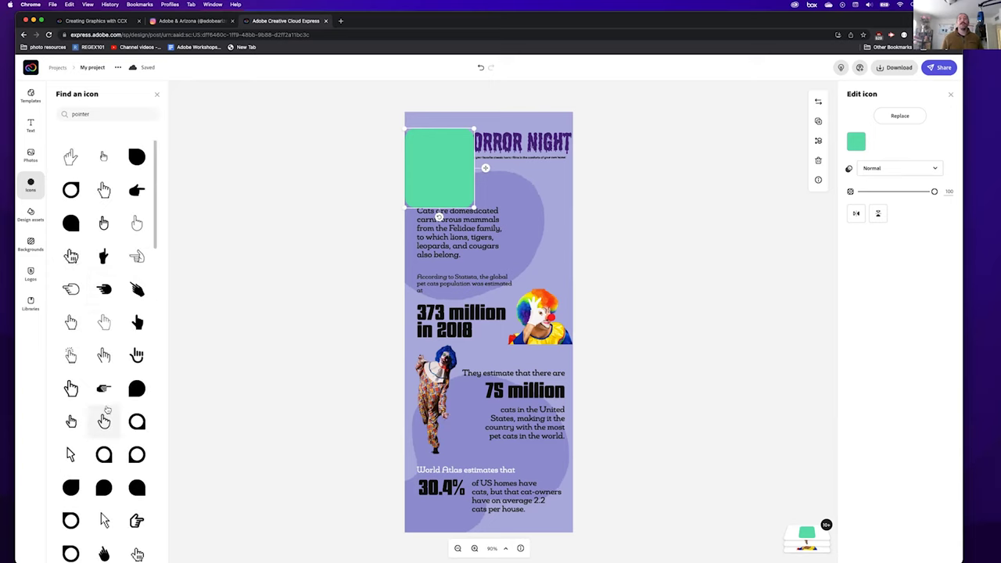
{"action": "scroll", "coordinate": [106, 414], "scroll_direction": "down", "scroll_amount": 10}
{"action": "scroll", "coordinate": [108, 412], "scroll_direction": "down", "scroll_amount": 5}
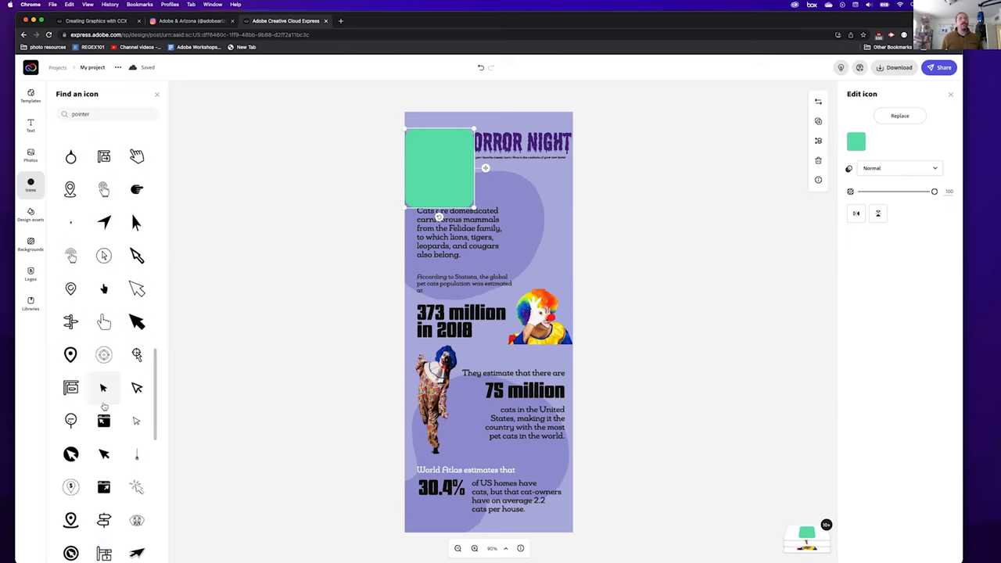
{"action": "left_click", "coordinate": [104, 321]}
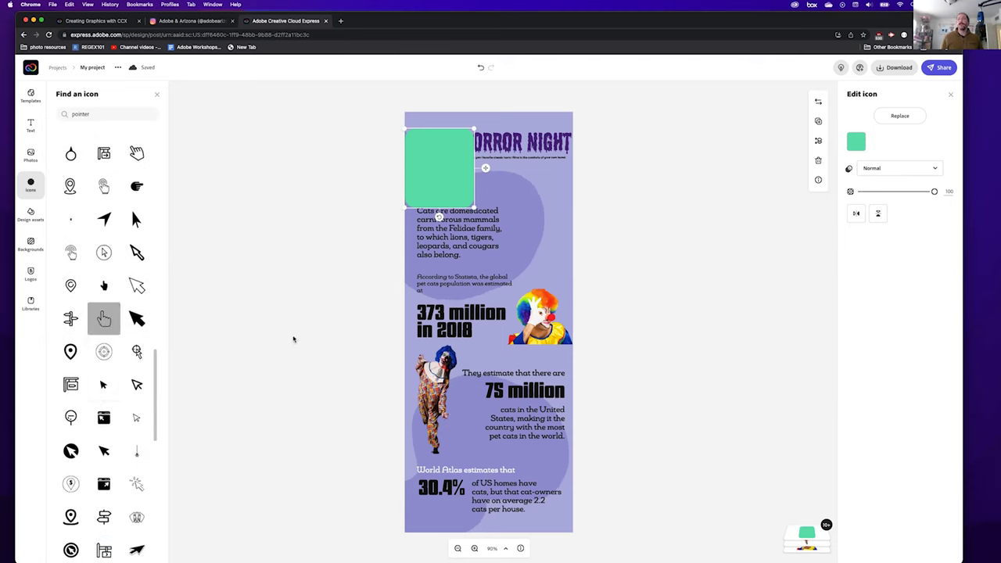
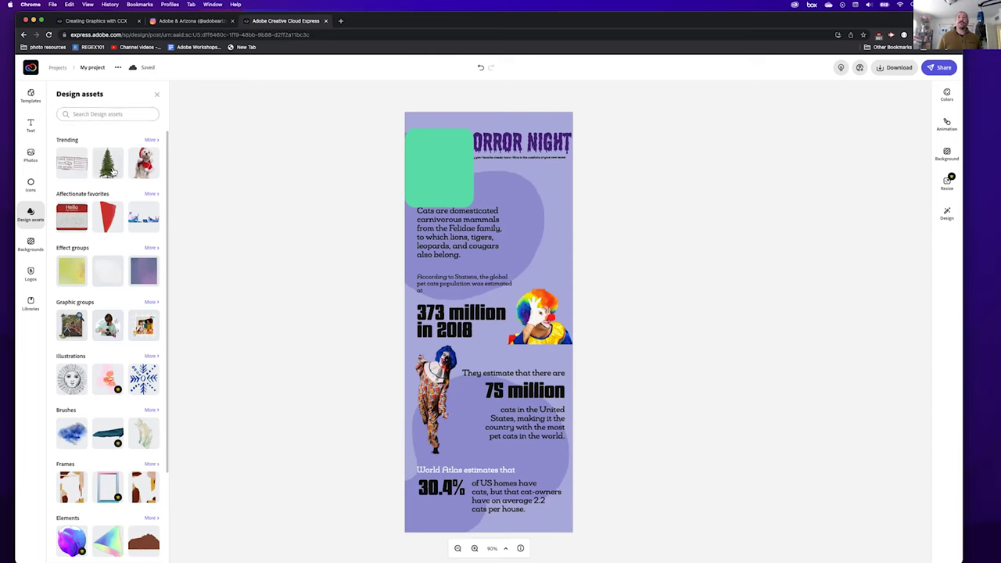
Try a Boho Paint frame from the design assets stretched over the whole infographic, and remove it again
{"action": "scroll", "coordinate": [129, 338], "scroll_direction": "down", "scroll_amount": 3}
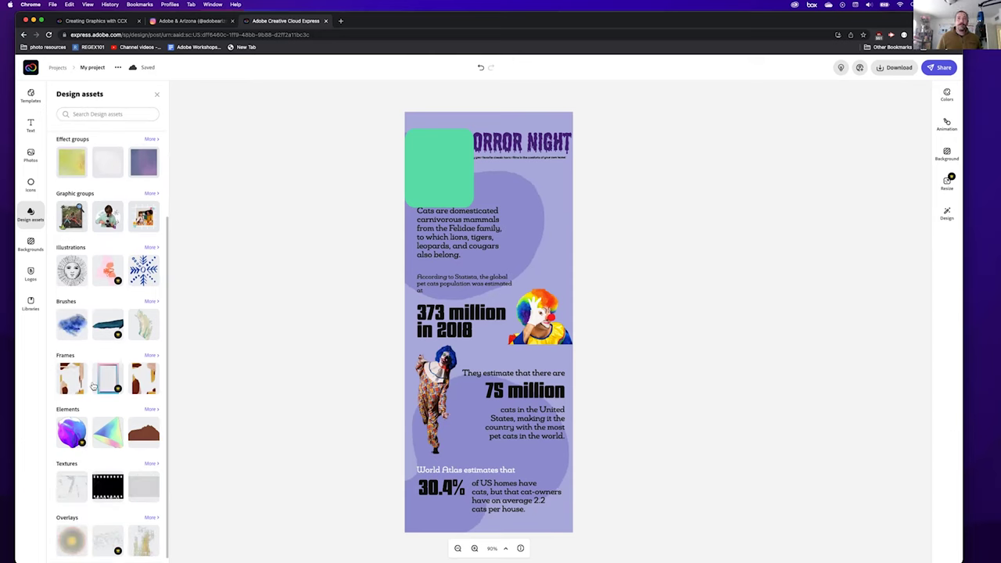
{"action": "left_click", "coordinate": [150, 357]}
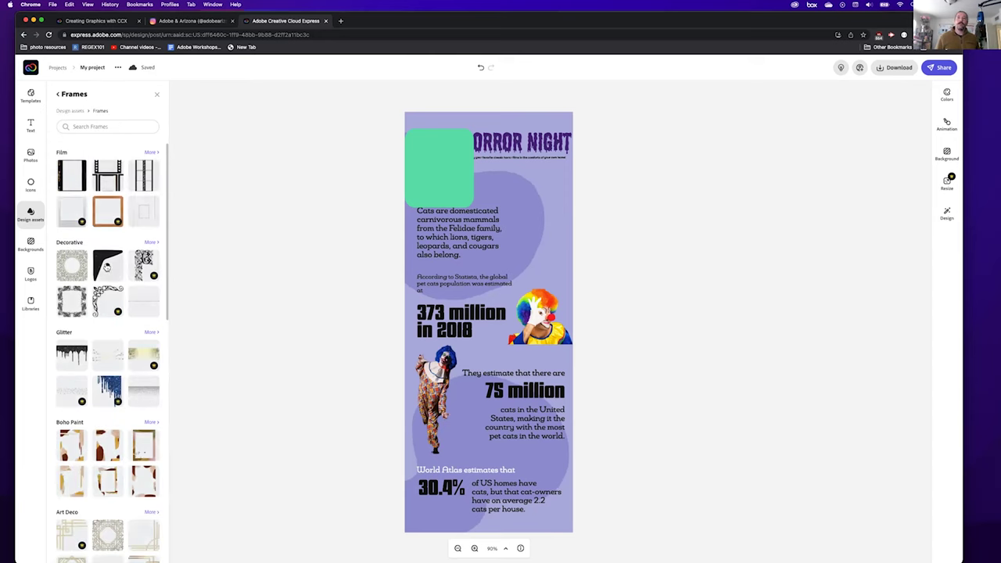
{"action": "scroll", "coordinate": [77, 432], "scroll_direction": "down", "scroll_amount": 2}
{"action": "left_click", "coordinate": [67, 392]}
{"action": "left_click_drag", "start_coordinate": [516, 176], "coordinate": [426, 125]}
{"action": "mouse_move", "coordinate": [491, 210]}
{"action": "left_mouse_down"}
{"action": "mouse_move", "coordinate": [478, 215]}
{"action": "mouse_move", "coordinate": [507, 248]}
{"action": "mouse_move", "coordinate": [617, 496]}
{"action": "mouse_move", "coordinate": [651, 548]}
{"action": "mouse_move", "coordinate": [719, 532]}
{"action": "left_mouse_up"}
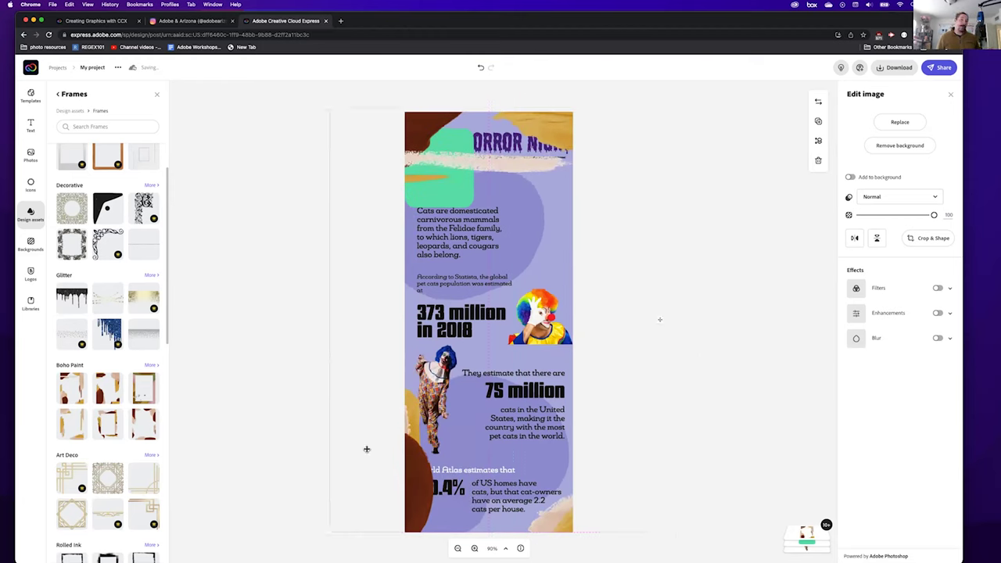
{"action": "left_click", "coordinate": [360, 345]}
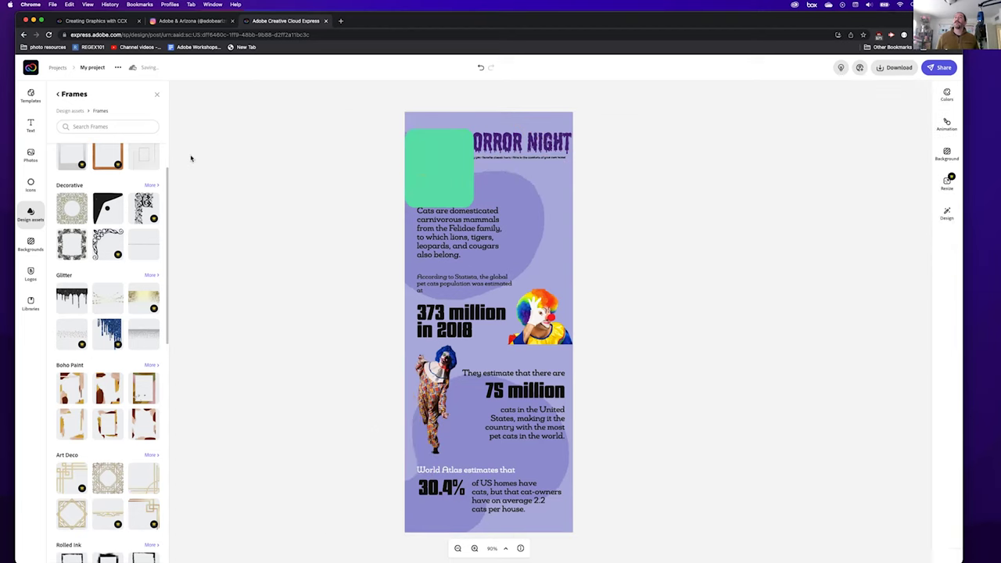
Examine the background library categories, the background editing options and the background layout choices
{"action": "left_click", "coordinate": [29, 242]}
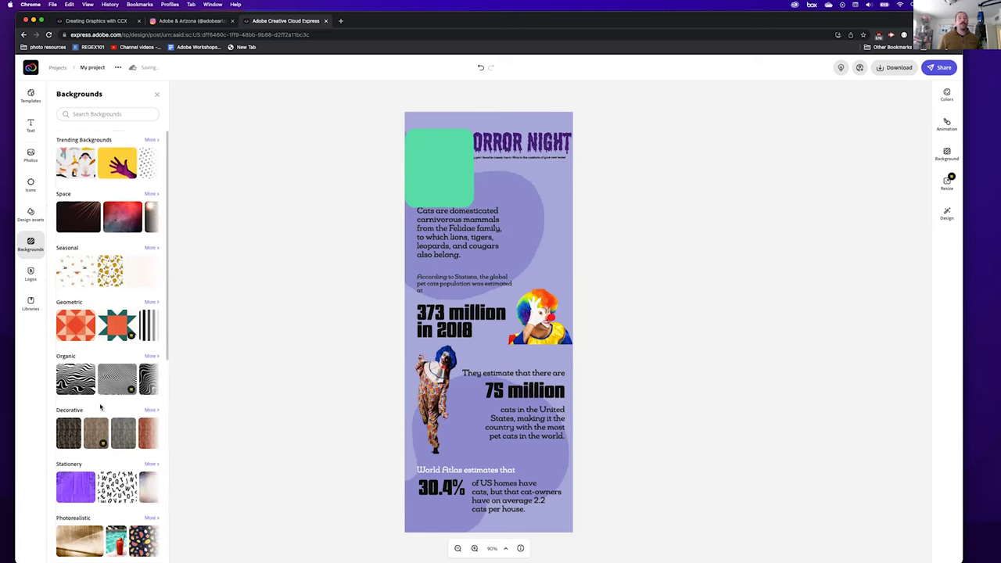
{"action": "scroll", "coordinate": [100, 409], "scroll_direction": "down", "scroll_amount": 10}
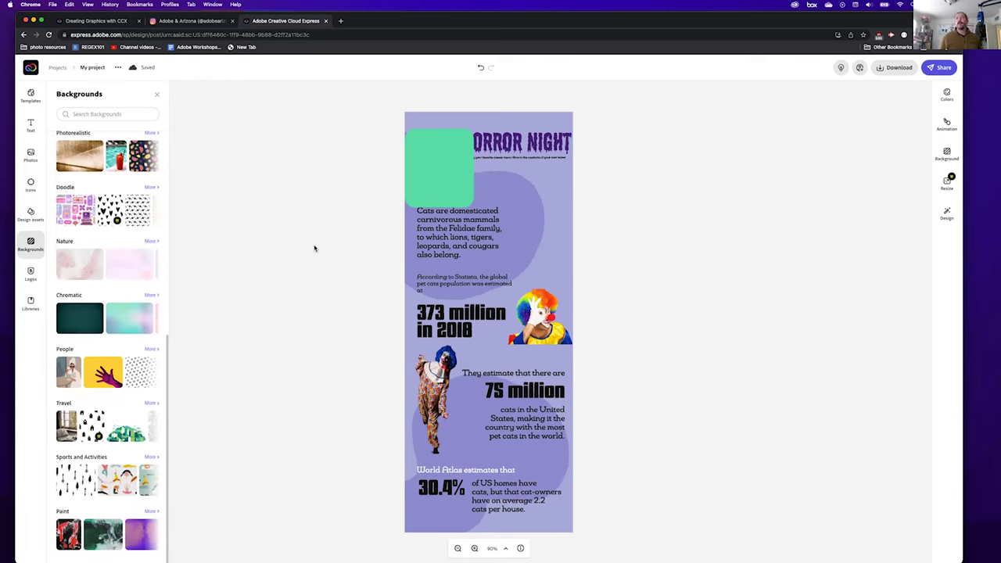
{"action": "left_click", "coordinate": [281, 256]}
{"action": "left_click", "coordinate": [540, 199]}
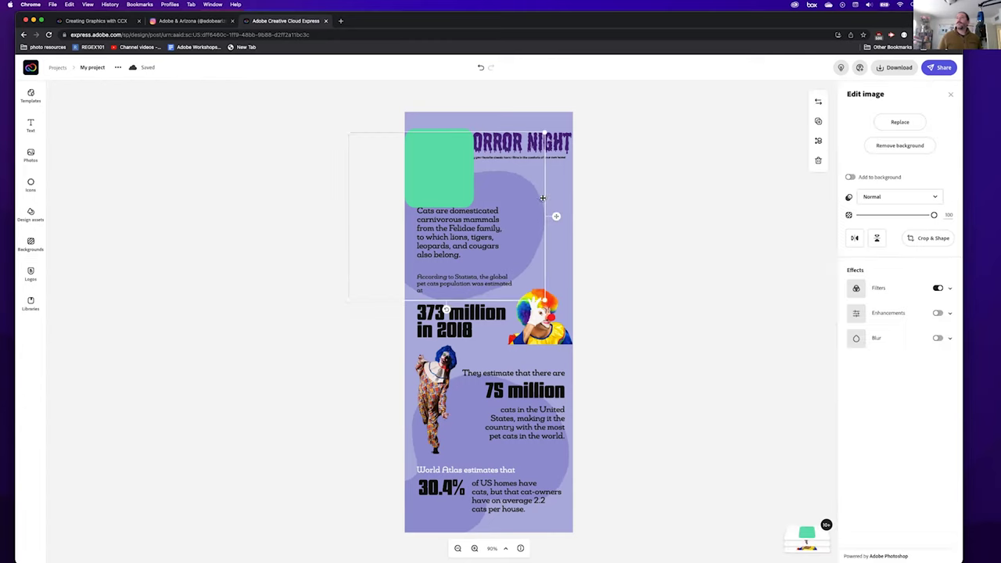
{"action": "left_click", "coordinate": [556, 192]}
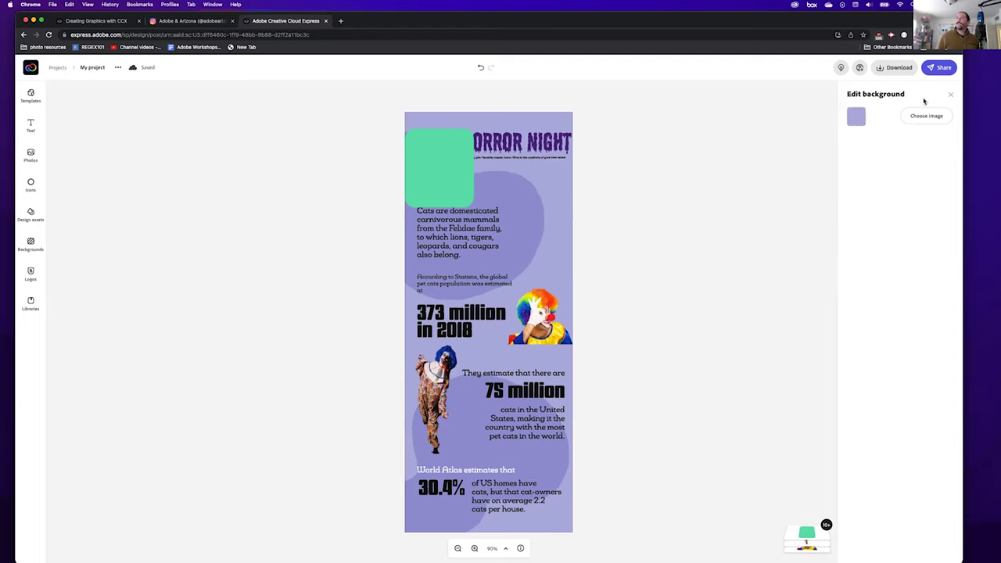
{"action": "left_click", "coordinate": [950, 94]}
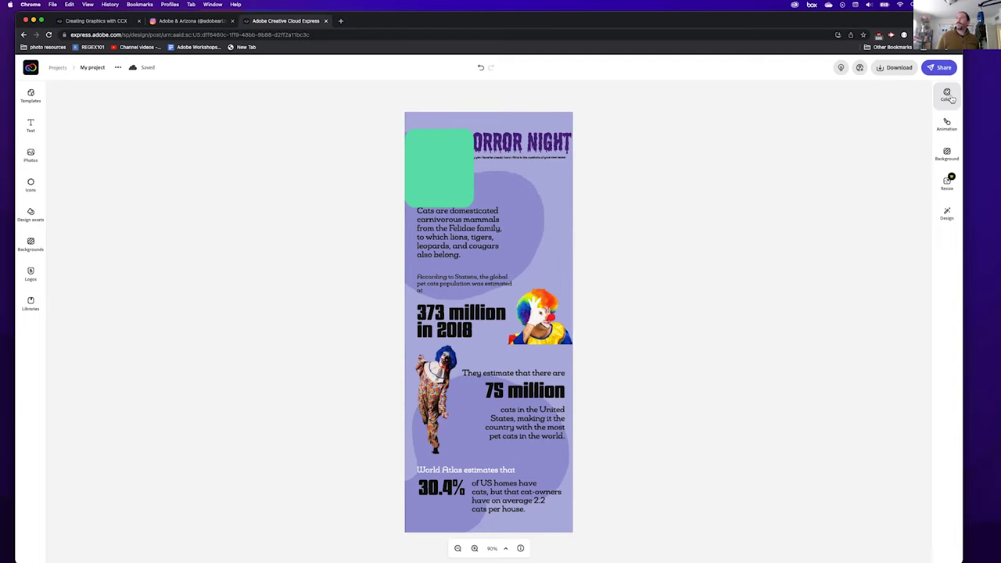
{"action": "left_click", "coordinate": [945, 156]}
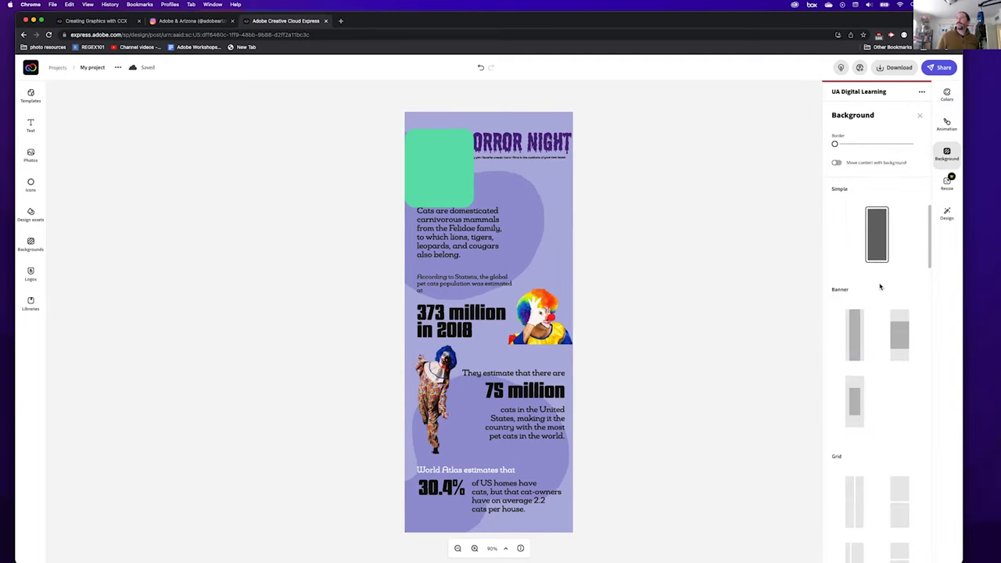
{"action": "left_click", "coordinate": [920, 117]}
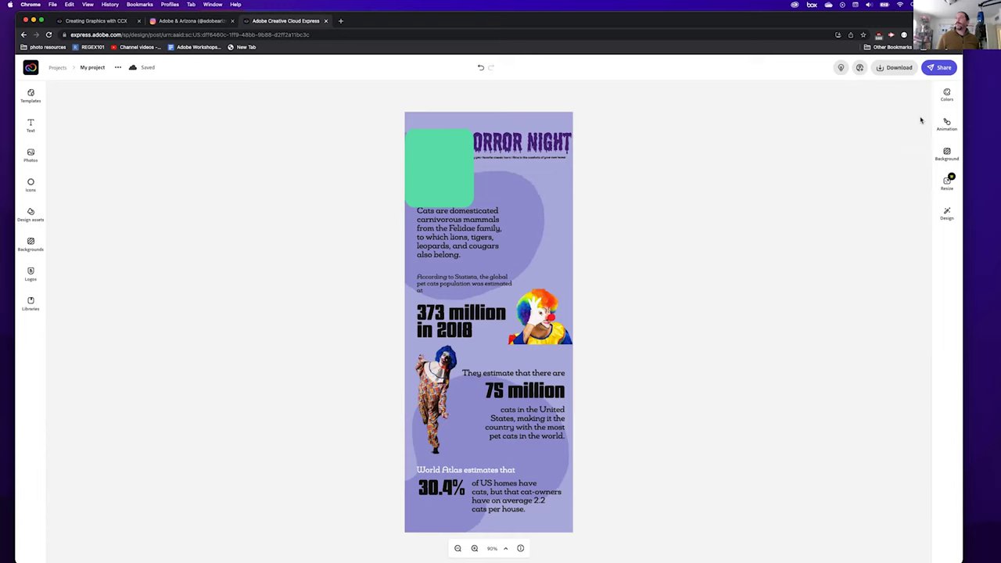
Pin the pink marble texture from the Nature backgrounds to the infographic's background
{"action": "left_click", "coordinate": [30, 243]}
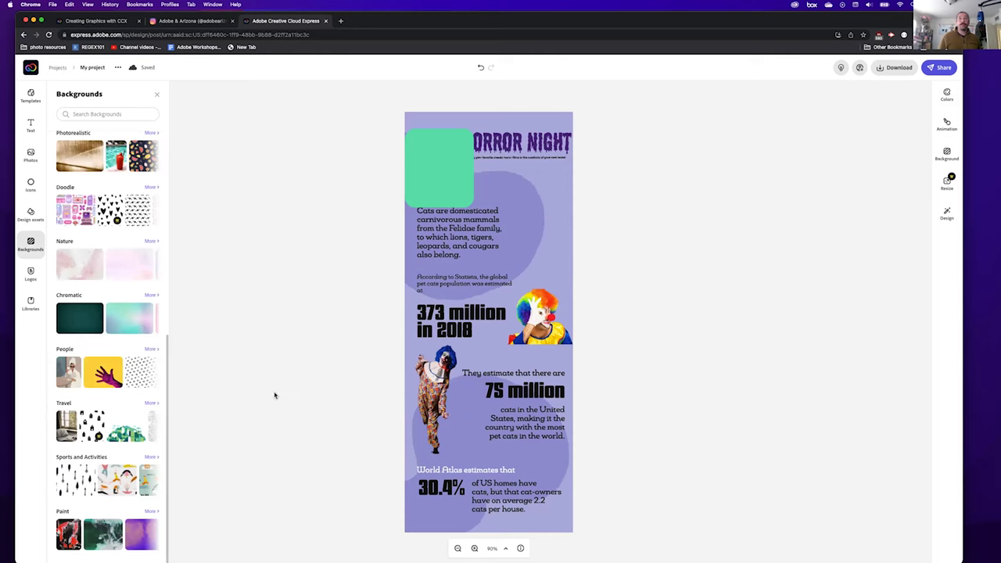
{"action": "left_click", "coordinate": [75, 266]}
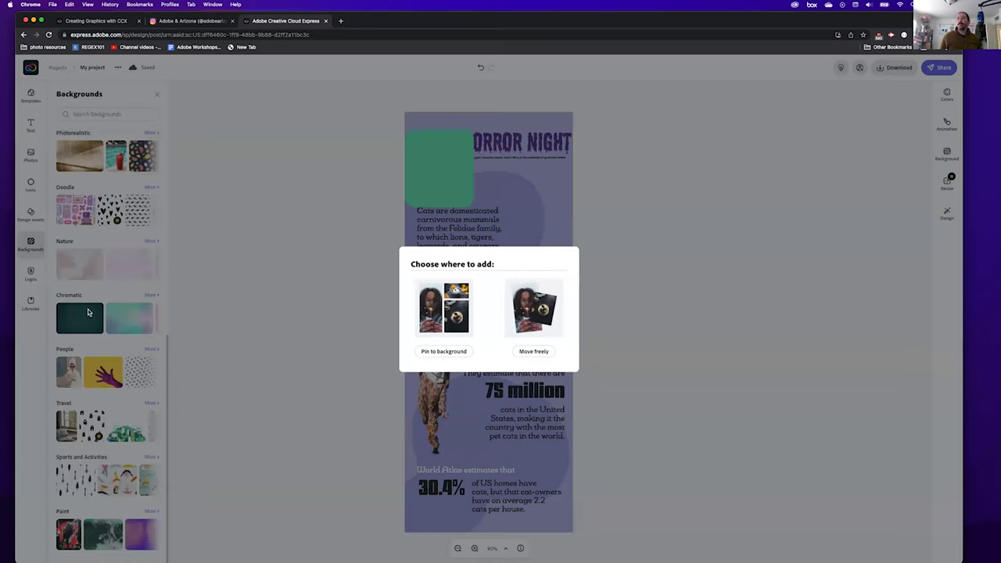
{"action": "left_click", "coordinate": [430, 353]}
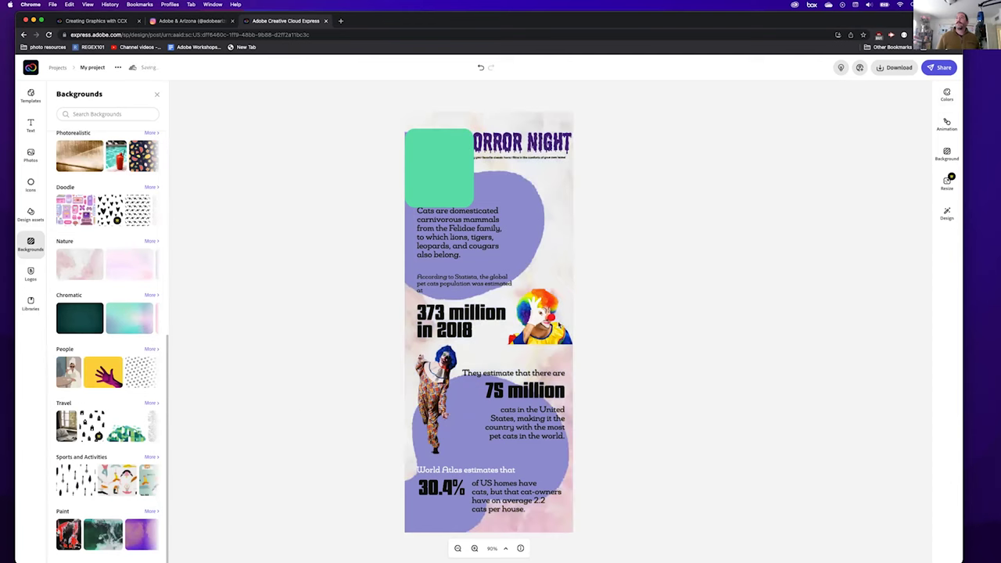
Delete both purple blob shapes behind the infographic's upper and lower text
{"action": "left_click", "coordinate": [515, 214]}
{"action": "left_click_drag", "start_coordinate": [516, 209], "coordinate": [556, 230]}
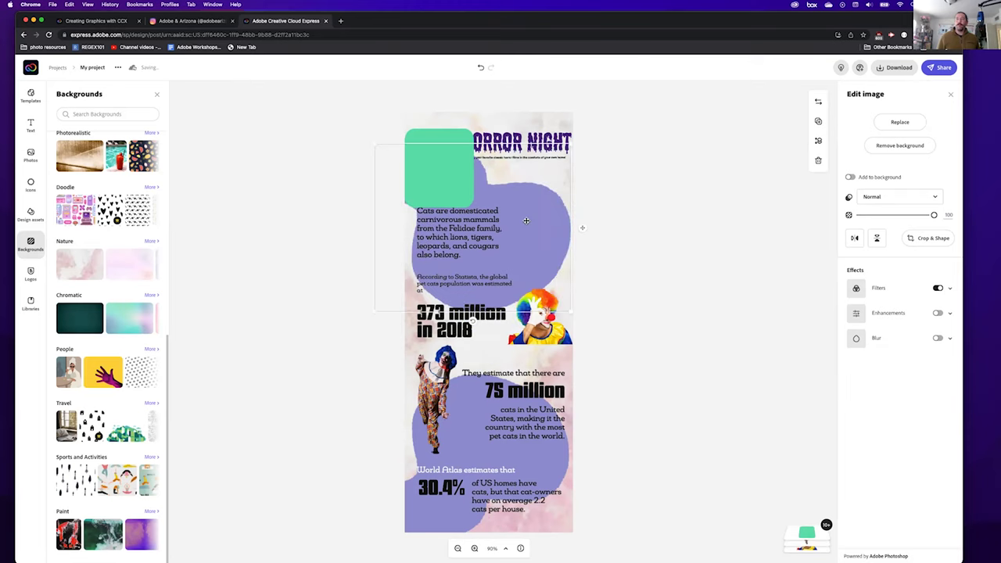
{"action": "key", "text": "Delete"}
{"action": "left_click", "coordinate": [471, 428]}
{"action": "key", "text": "Delete"}
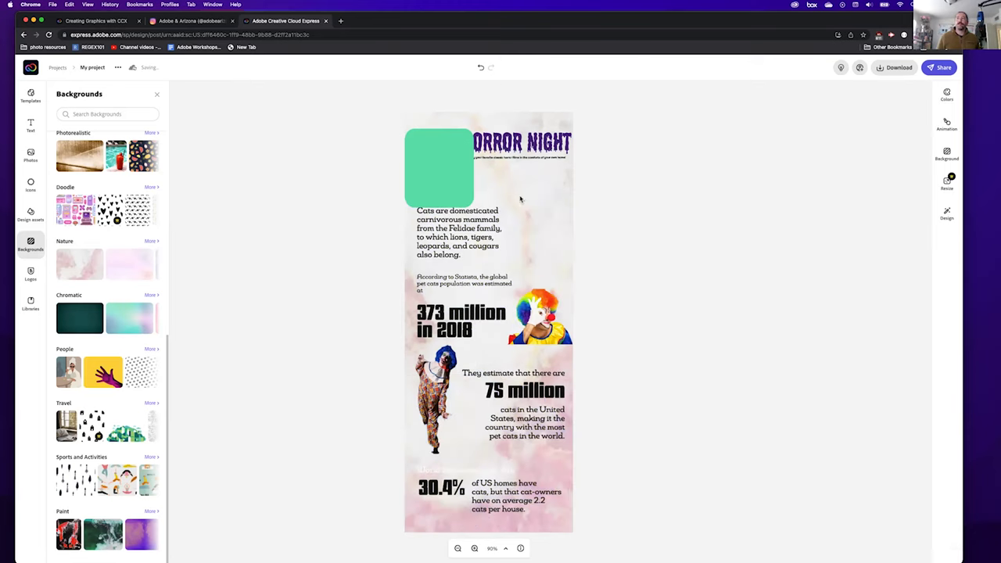
Rotate the marble background image to -12 and set its scale to 1
{"action": "left_click", "coordinate": [520, 199]}
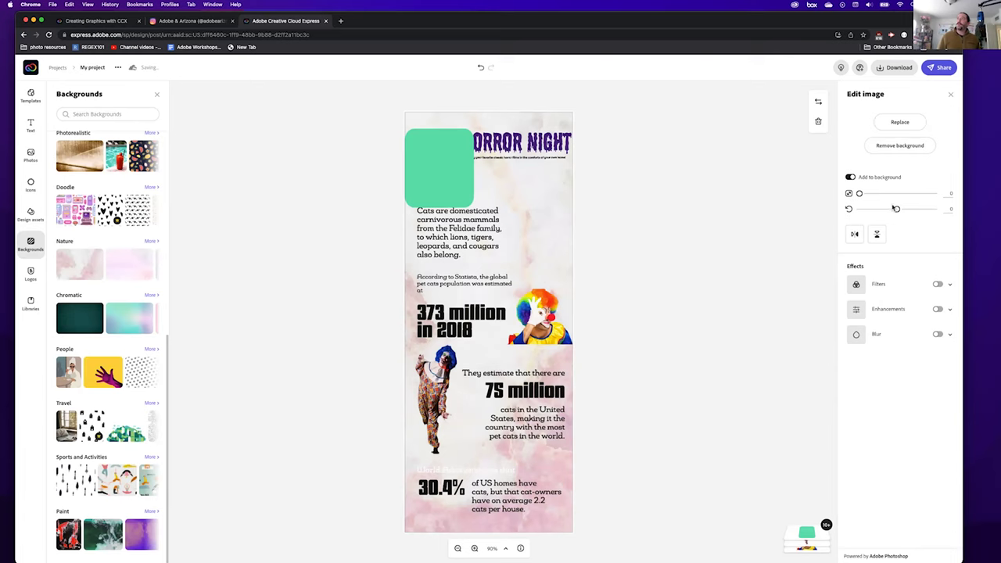
{"action": "left_click_drag", "start_coordinate": [898, 210], "coordinate": [860, 194]}
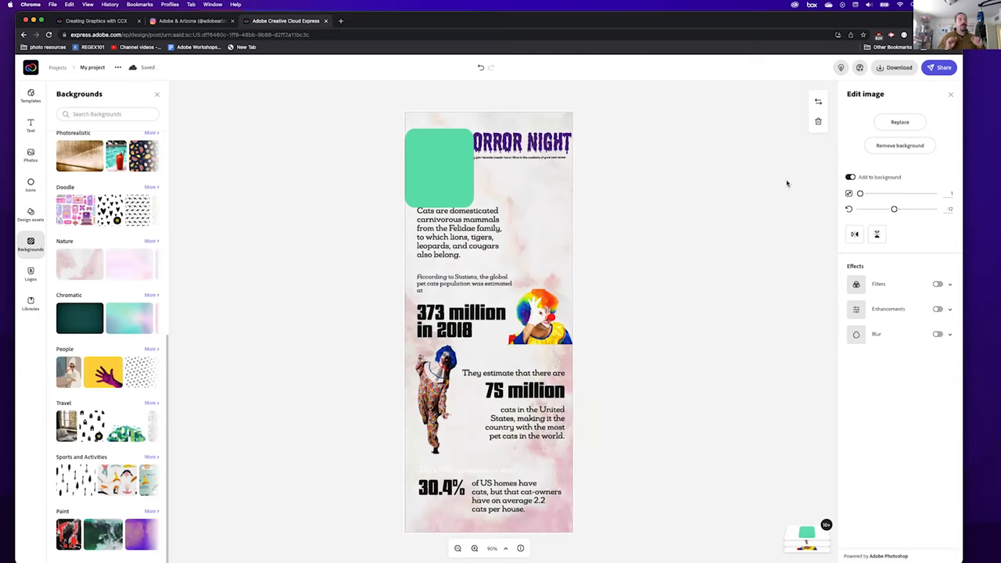
Place the Adobe Creative Campus logo in the infographic's lower-left corner beneath the 30.4% figure
{"action": "left_click", "coordinate": [30, 274]}
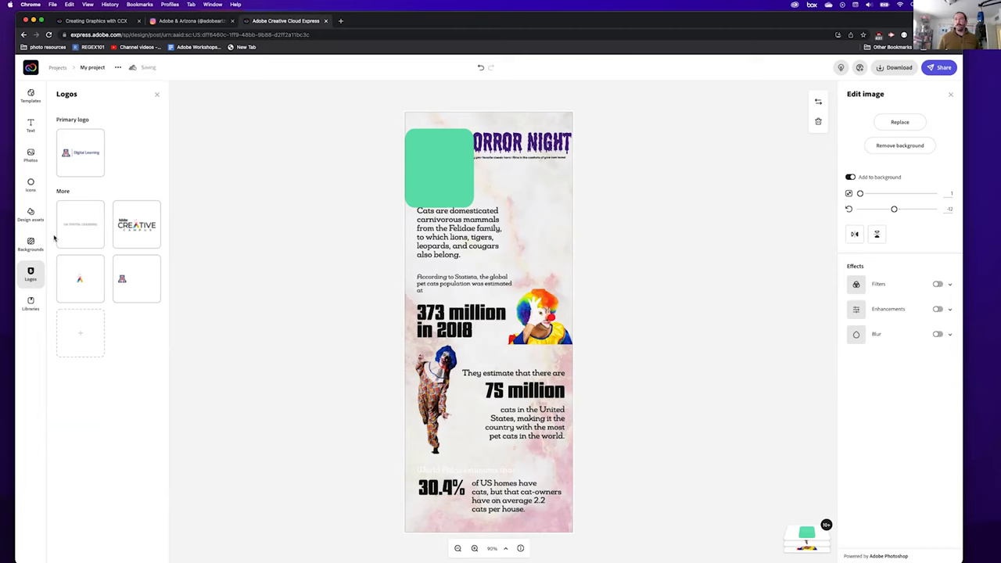
{"action": "left_click_drag", "start_coordinate": [136, 224], "coordinate": [384, 490]}
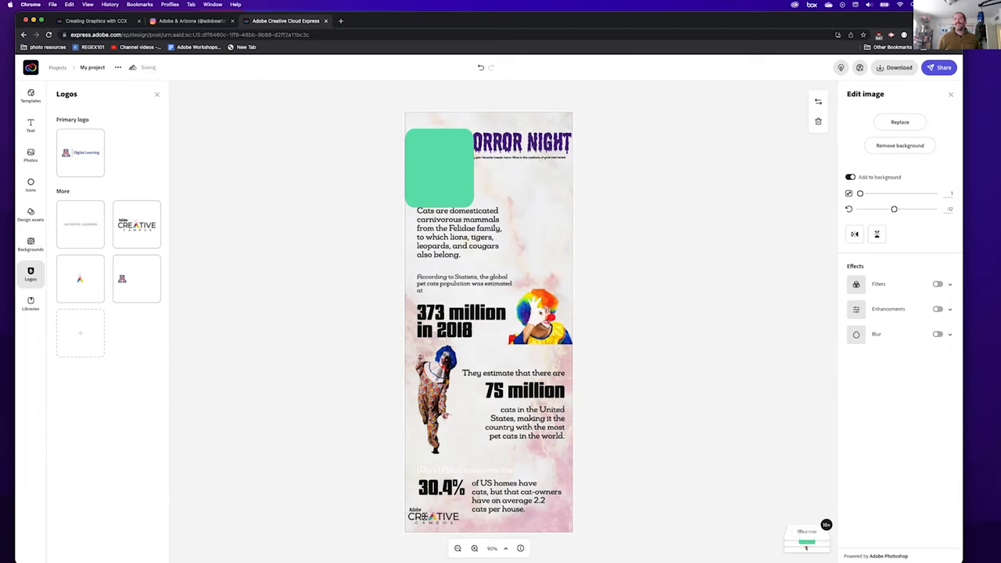
{"action": "left_click_drag", "start_coordinate": [430, 519], "coordinate": [436, 519]}
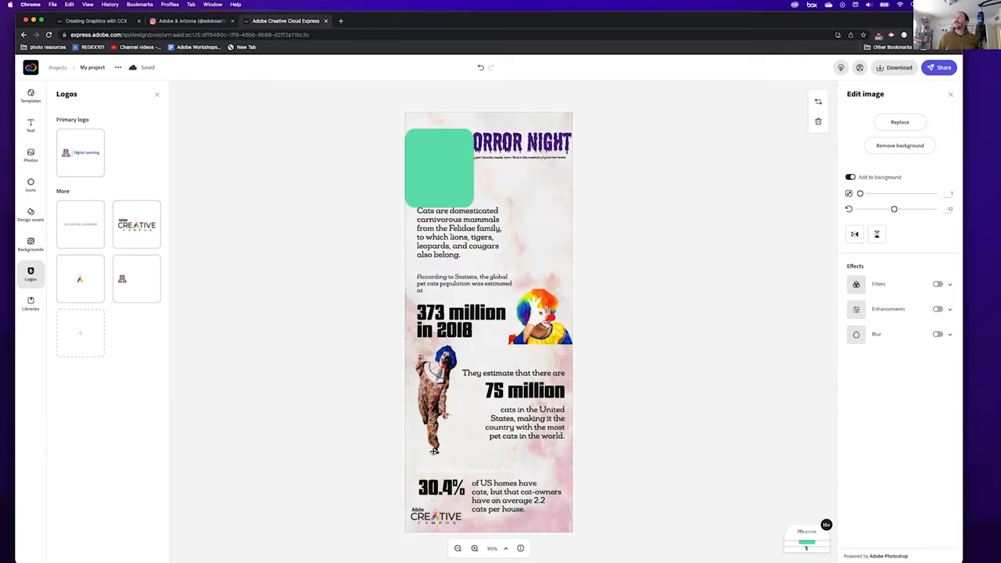
Look through the available Creative Cloud libraries and the assets stored in Your Library
{"action": "left_click", "coordinate": [27, 307]}
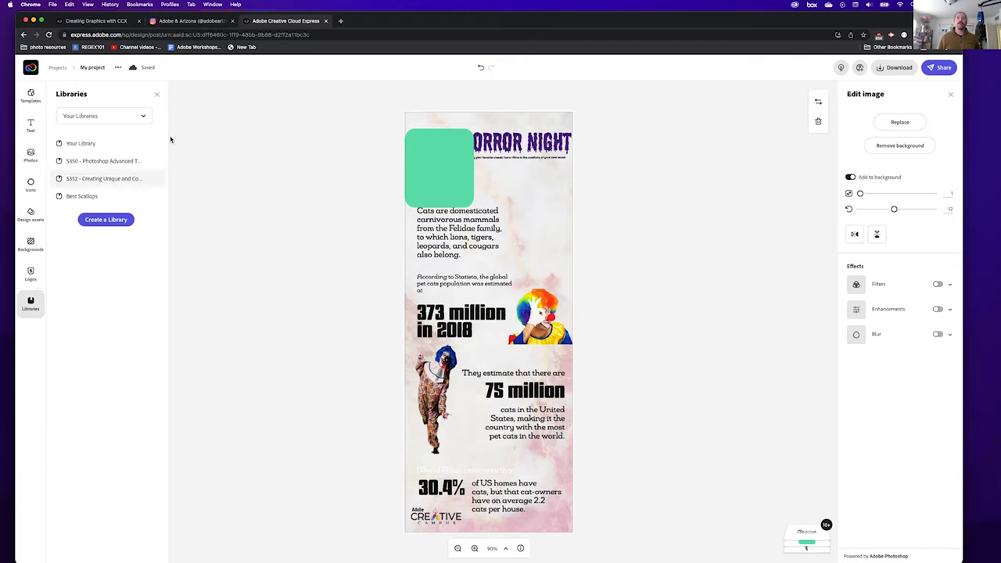
{"action": "left_click", "coordinate": [81, 144]}
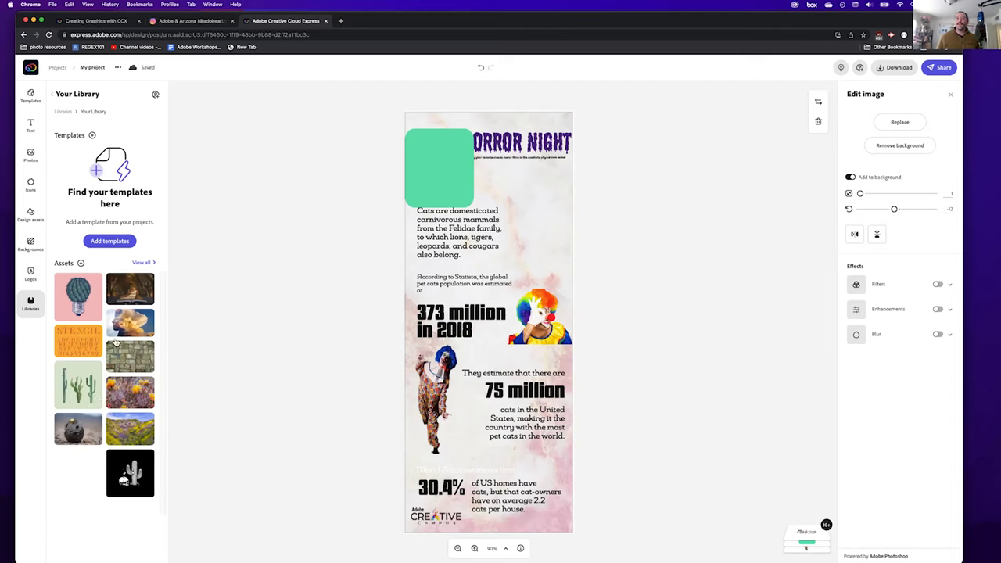
{"action": "left_click", "coordinate": [30, 305]}
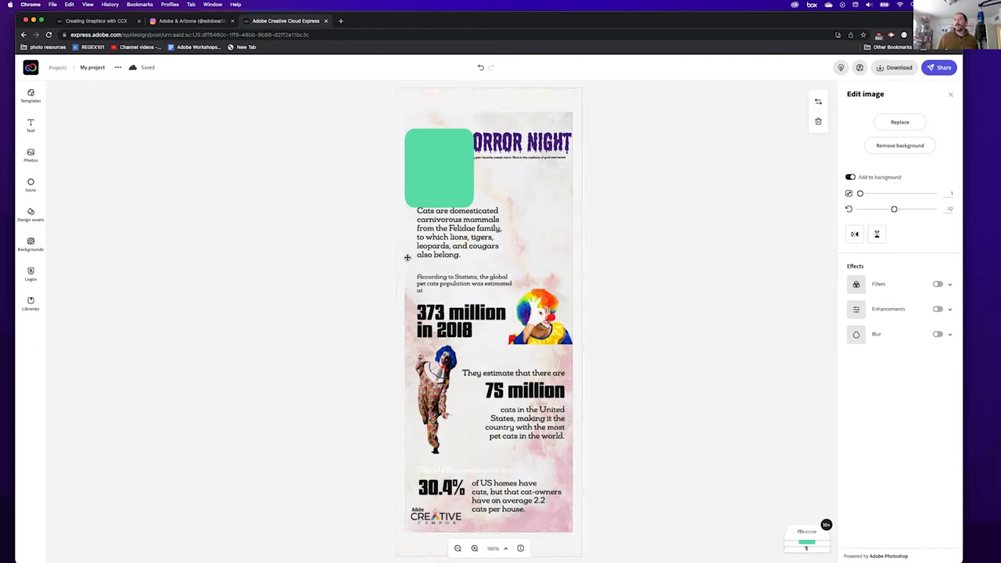
Magnify the HORROR NIGHT headline area of the infographic to 200% for a closer look
{"action": "scroll", "coordinate": [407, 258], "scroll_direction": "up", "scroll_amount": 5}
{"action": "scroll", "coordinate": [364, 313], "scroll_direction": "right", "scroll_amount": 2}
{"action": "scroll", "coordinate": [389, 232], "scroll_direction": "up", "scroll_amount": 3}
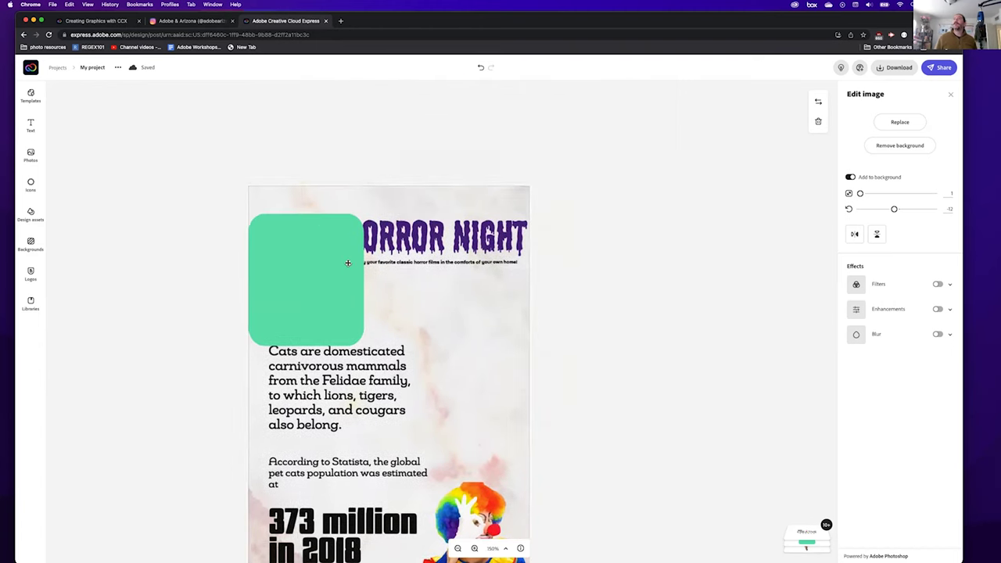
{"action": "scroll", "coordinate": [349, 263], "scroll_direction": "up", "scroll_amount": 3}
{"action": "scroll", "coordinate": [375, 297], "scroll_direction": "up", "scroll_amount": 3}
{"action": "scroll", "coordinate": [392, 324], "scroll_direction": "right", "scroll_amount": 2}
{"action": "scroll", "coordinate": [399, 234], "scroll_direction": "up", "scroll_amount": 1}
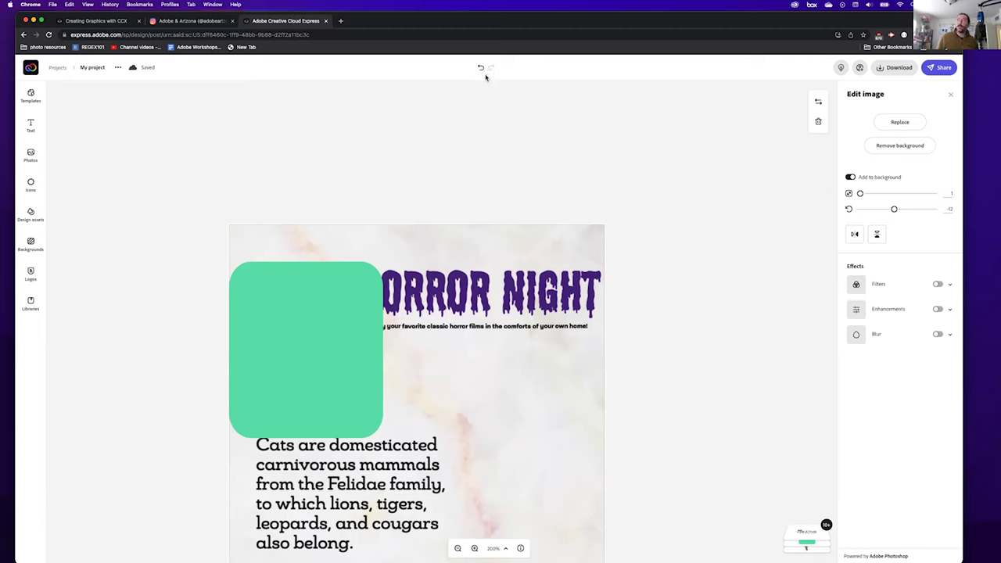
Rename the project as "2.3.22 Express W"
{"action": "left_click", "coordinate": [118, 67]}
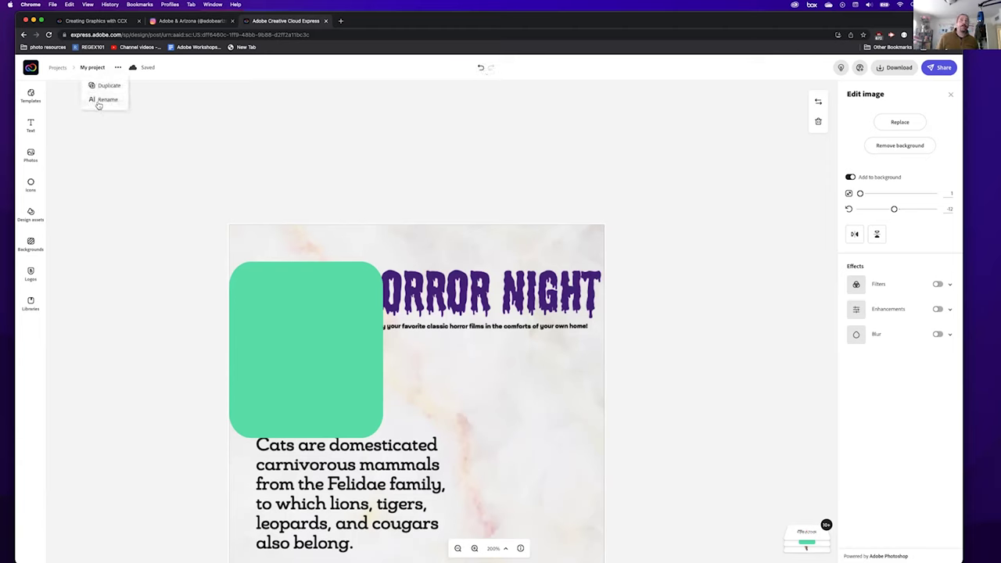
{"action": "left_click", "coordinate": [99, 103]}
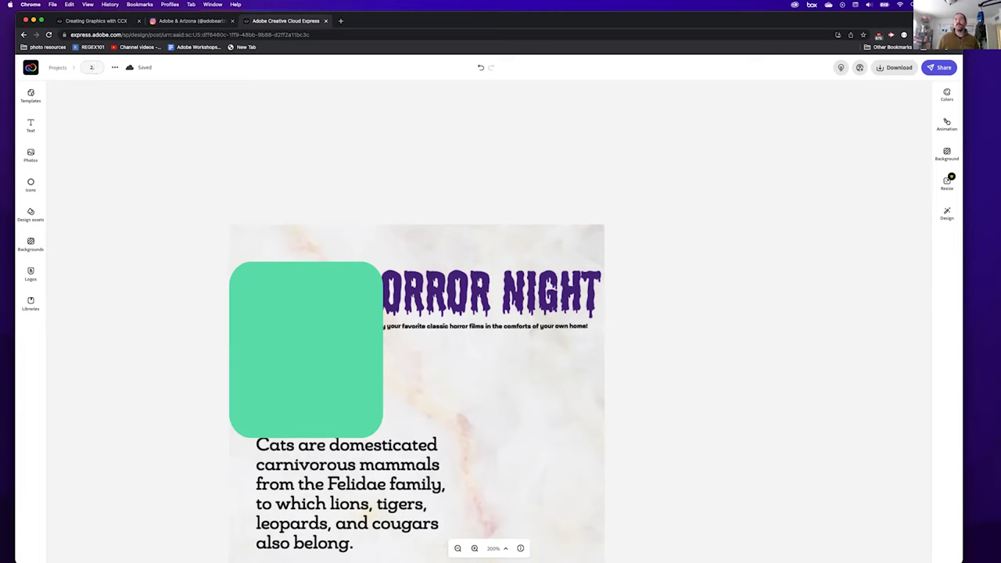
{"action": "type", "text": "22 Express W"}
{"action": "key", "text": "Return"}
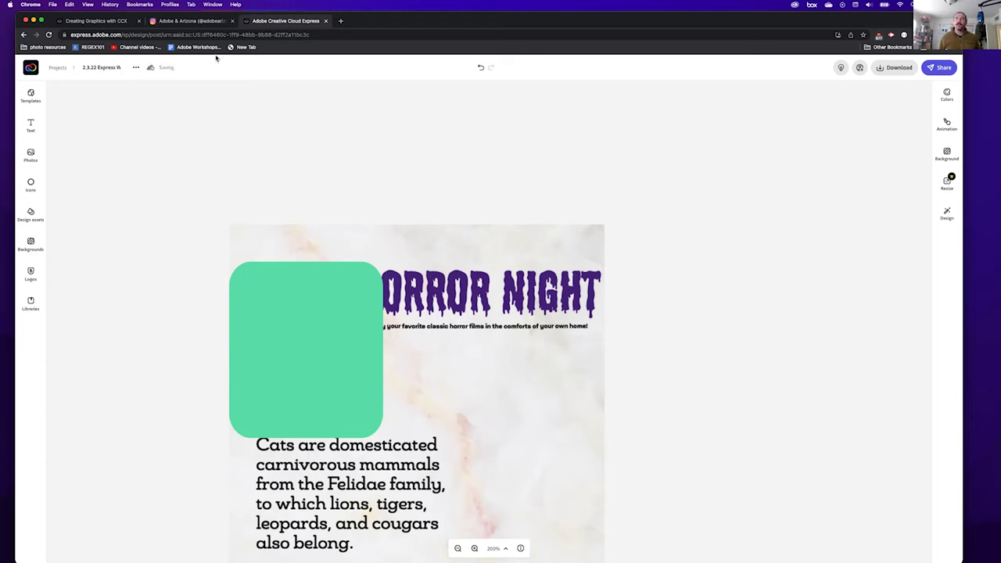
Move the green rounded square behind the red-haired clown image in the infographic's layer order
{"action": "mouse_move", "coordinate": [152, 72]}
{"action": "key", "text": "super+0"}
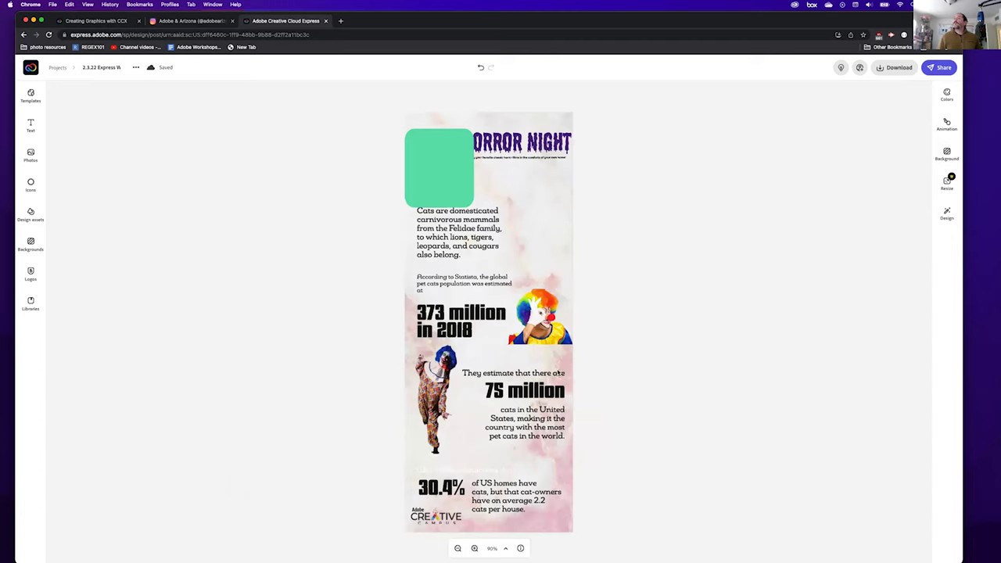
{"action": "left_click", "coordinate": [530, 195]}
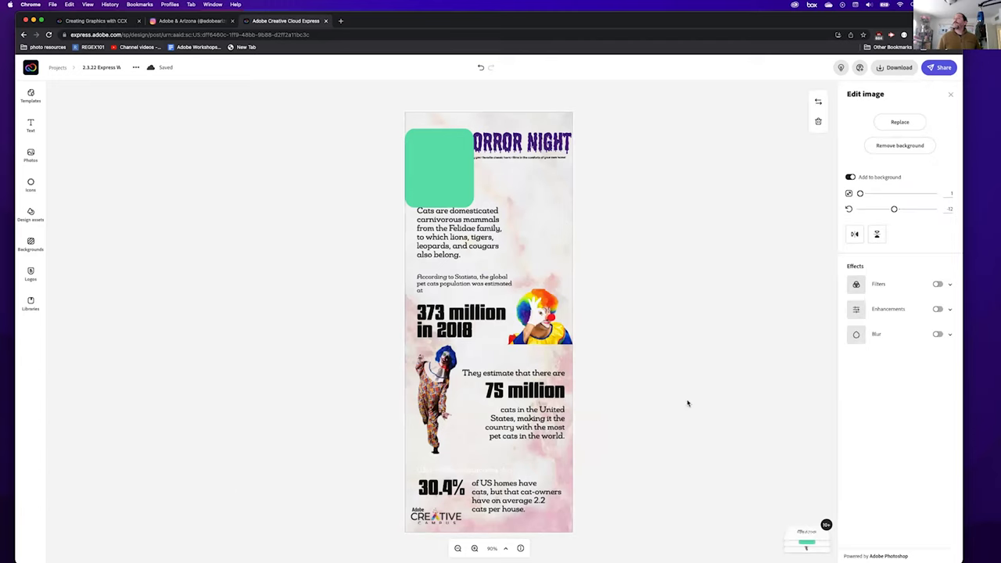
{"action": "left_click", "coordinate": [693, 333]}
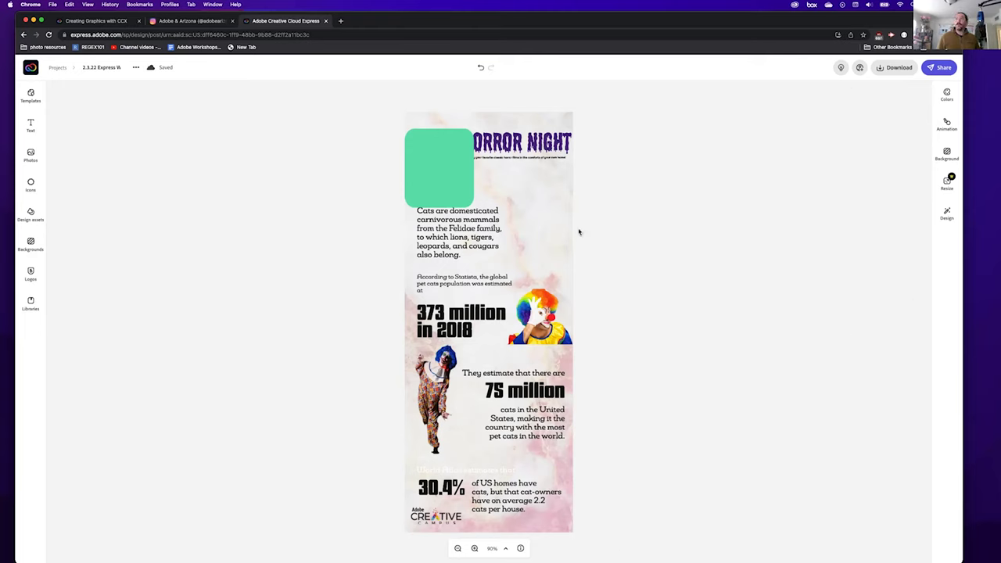
{"action": "left_click", "coordinate": [553, 220]}
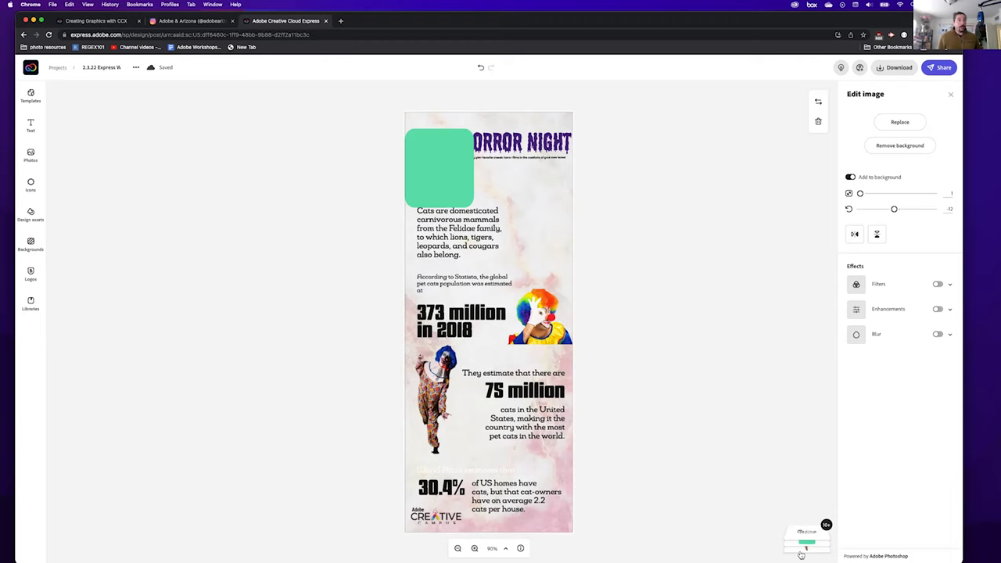
{"action": "left_click", "coordinate": [456, 170]}
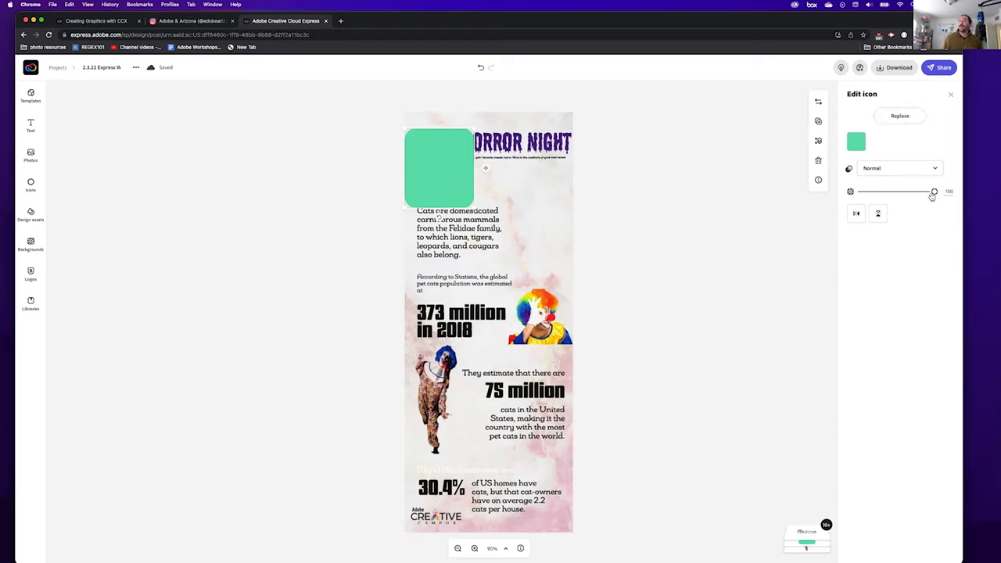
{"action": "mouse_move", "coordinate": [935, 194]}
{"action": "left_mouse_down"}
{"action": "mouse_move", "coordinate": [910, 193]}
{"action": "mouse_move", "coordinate": [945, 194]}
{"action": "left_mouse_up"}
{"action": "left_click", "coordinate": [807, 540]}
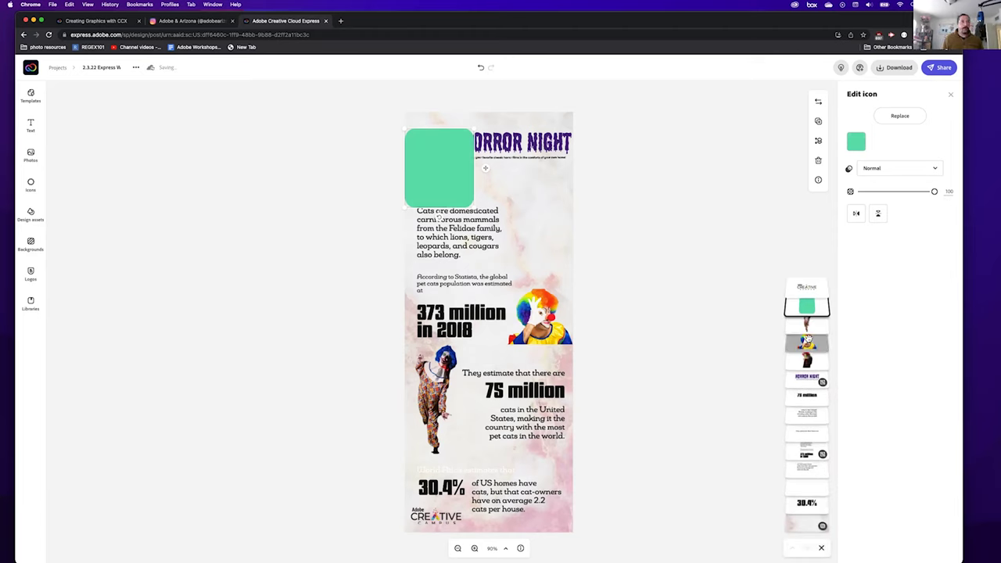
{"action": "right_click", "coordinate": [442, 186]}
{"action": "right_click", "coordinate": [436, 163]}
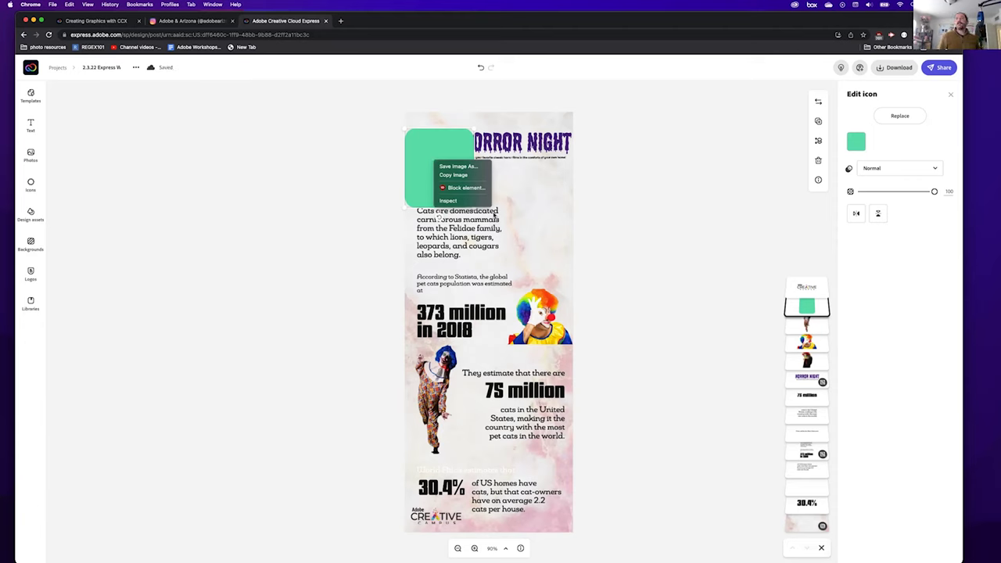
{"action": "left_click", "coordinate": [665, 249]}
{"action": "mouse_move", "coordinate": [802, 315]}
{"action": "left_mouse_down"}
{"action": "mouse_move", "coordinate": [811, 356]}
{"action": "mouse_move", "coordinate": [814, 324]}
{"action": "left_mouse_up"}
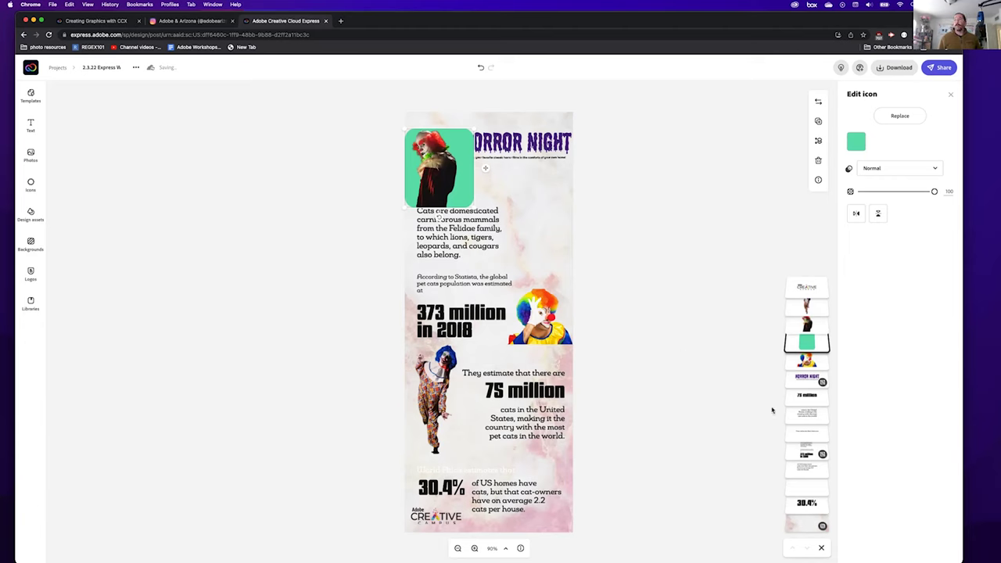
Bring the HORROR NIGHT headline group to the front of the layer order and nudge it beside the red-haired clown
{"action": "left_click", "coordinate": [806, 379]}
{"action": "left_click_drag", "start_coordinate": [795, 379], "coordinate": [804, 286]}
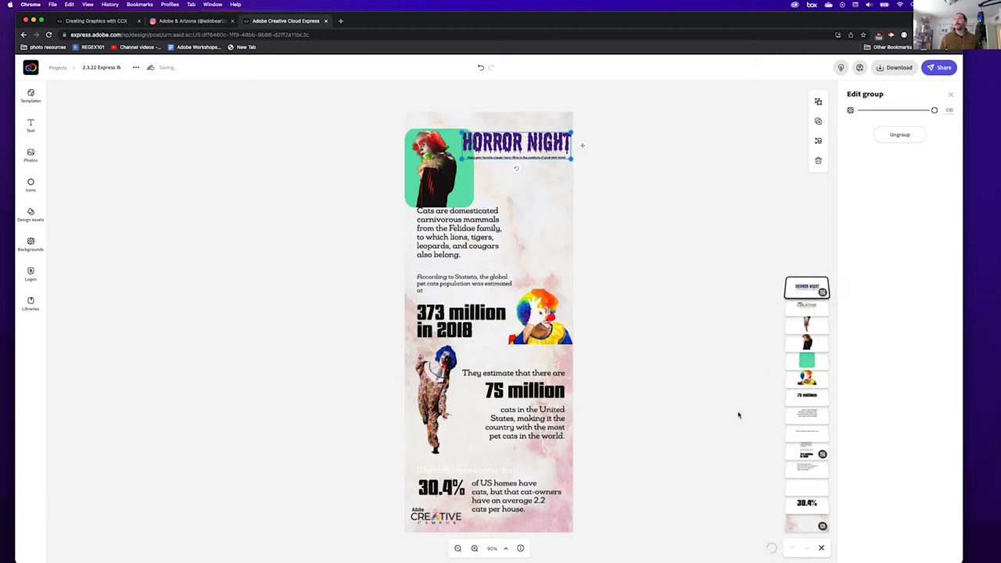
{"action": "left_click_drag", "start_coordinate": [502, 147], "coordinate": [497, 137]}
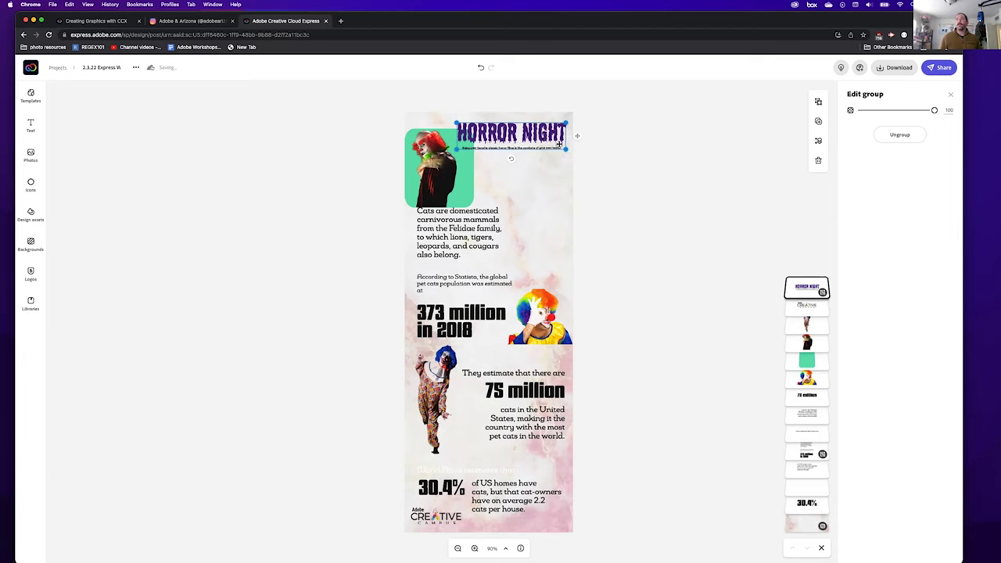
{"action": "mouse_move", "coordinate": [490, 136]}
{"action": "left_mouse_down"}
{"action": "mouse_move", "coordinate": [490, 167]}
{"action": "mouse_move", "coordinate": [492, 138]}
{"action": "left_mouse_up"}
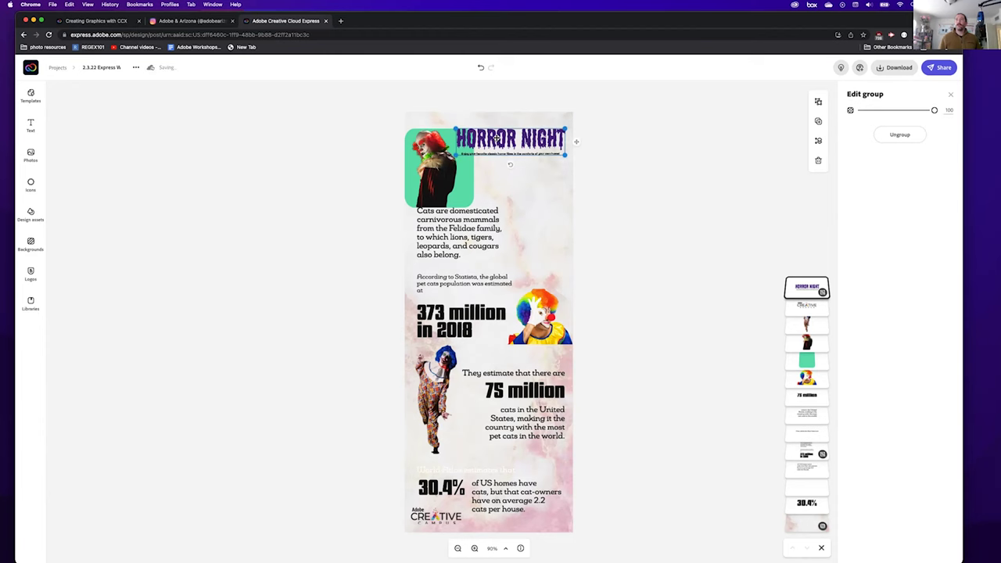
Ungroup the HORROR NIGHT headline from its tagline and move both texts up toward the infographic's upper edge
{"action": "scroll", "coordinate": [496, 161], "scroll_direction": "up", "scroll_amount": 10}
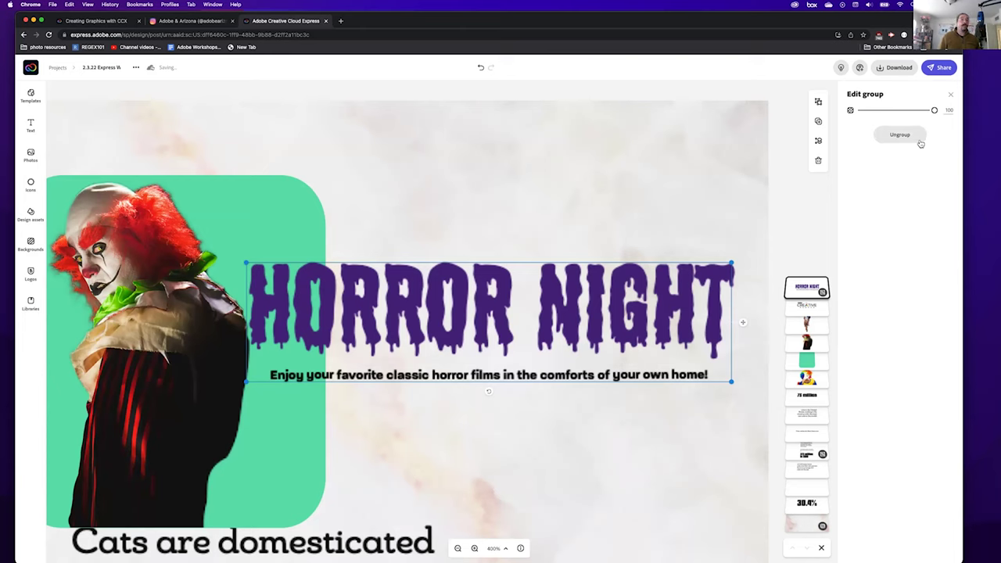
{"action": "left_click", "coordinate": [454, 301]}
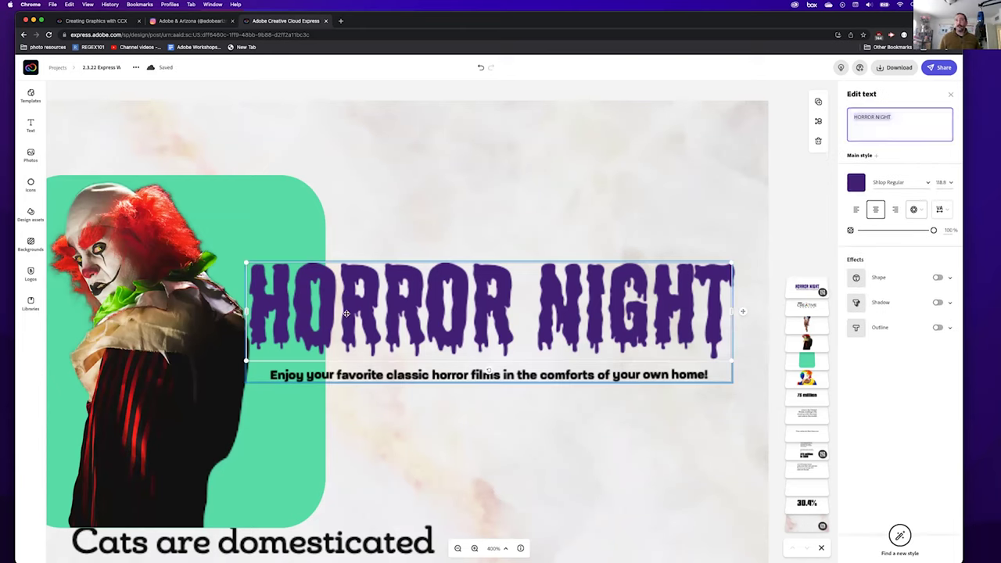
{"action": "left_click", "coordinate": [329, 376]}
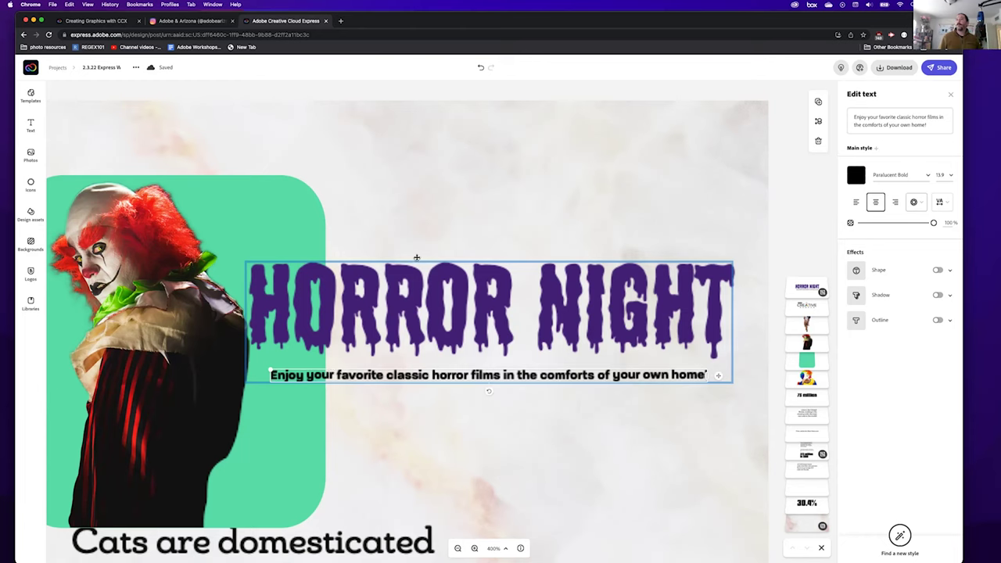
{"action": "left_click", "coordinate": [417, 257]}
{"action": "left_click", "coordinate": [888, 140]}
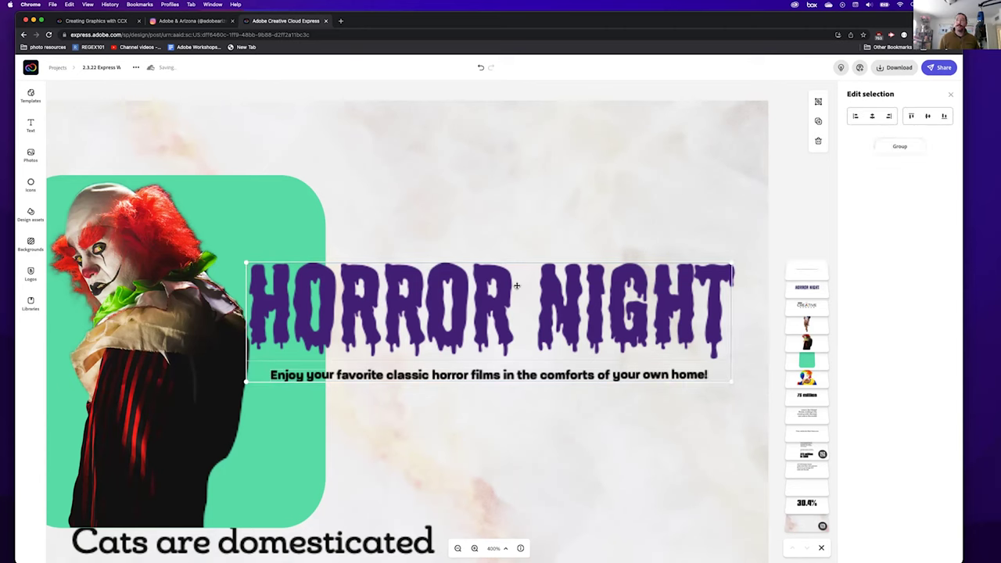
{"action": "left_click", "coordinate": [507, 245]}
{"action": "left_click_drag", "start_coordinate": [482, 306], "coordinate": [495, 205]}
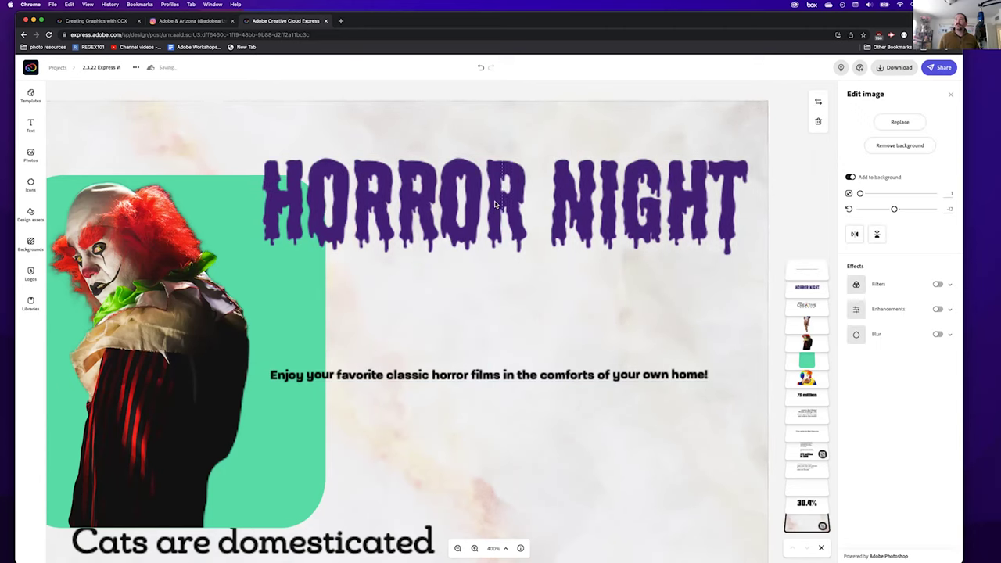
{"action": "left_click_drag", "start_coordinate": [449, 373], "coordinate": [468, 266]}
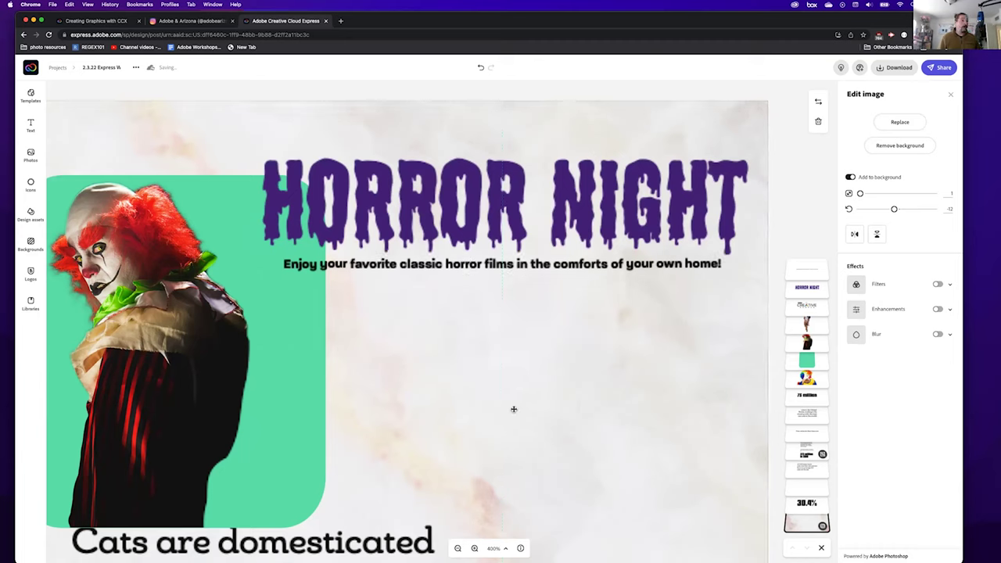
Replace the HORROR NIGHT headline text with "CLOWNS!"
{"action": "left_click", "coordinate": [454, 224]}
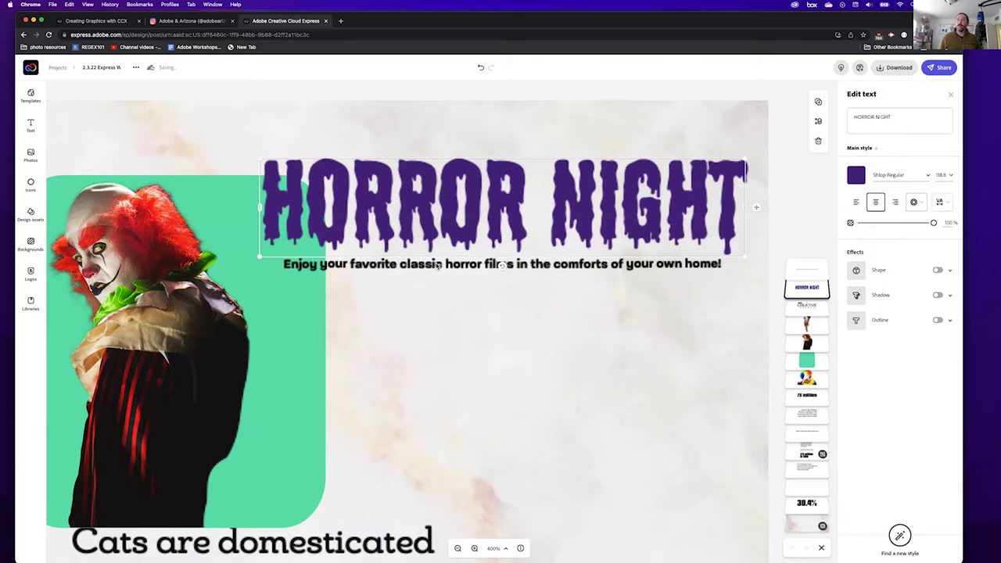
{"action": "left_click", "coordinate": [438, 266], "text": "shift"}
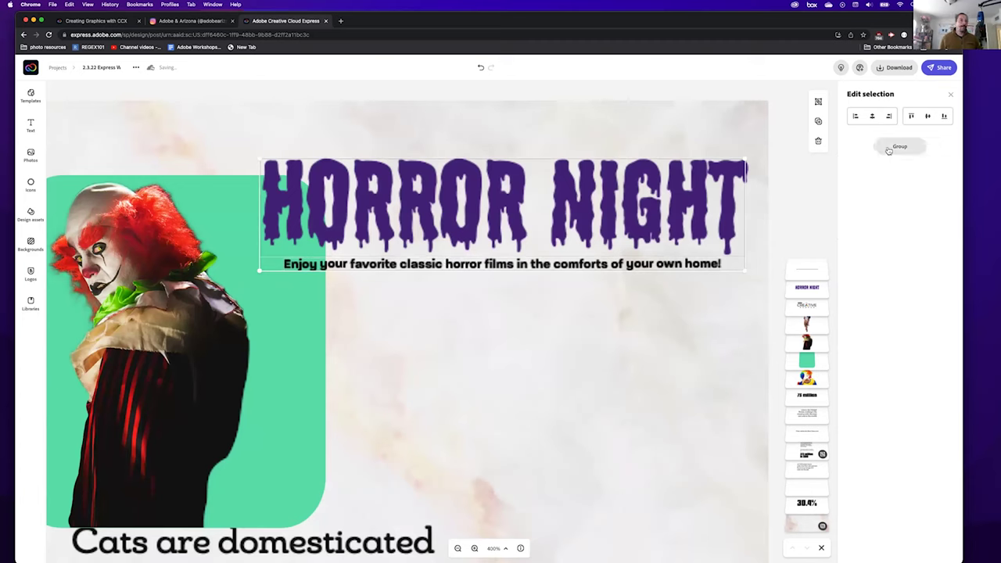
{"action": "left_click", "coordinate": [490, 157]}
{"action": "left_click", "coordinate": [896, 115]}
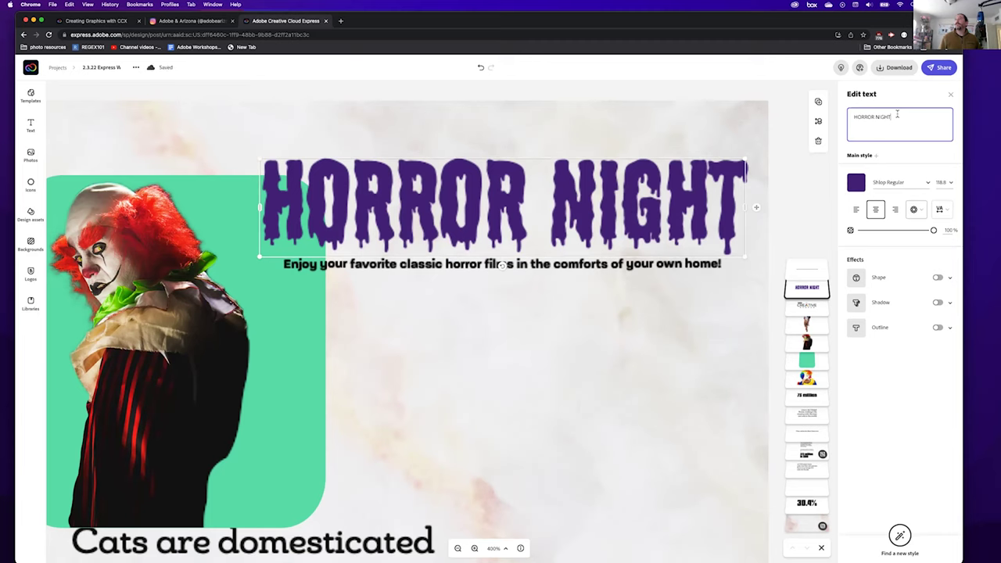
{"action": "type", "text": "CLOWNS"}
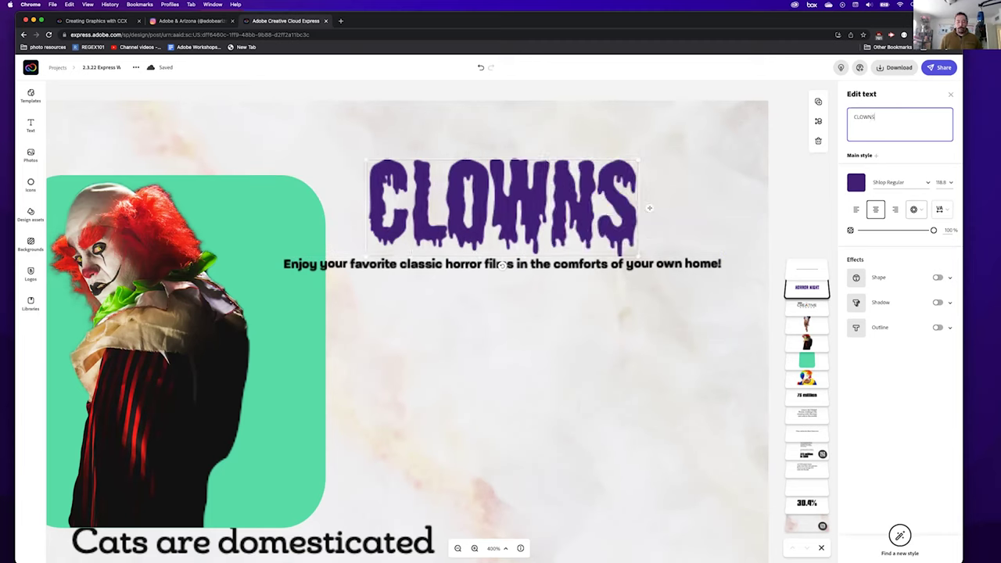
{"action": "type", "text": " D"}
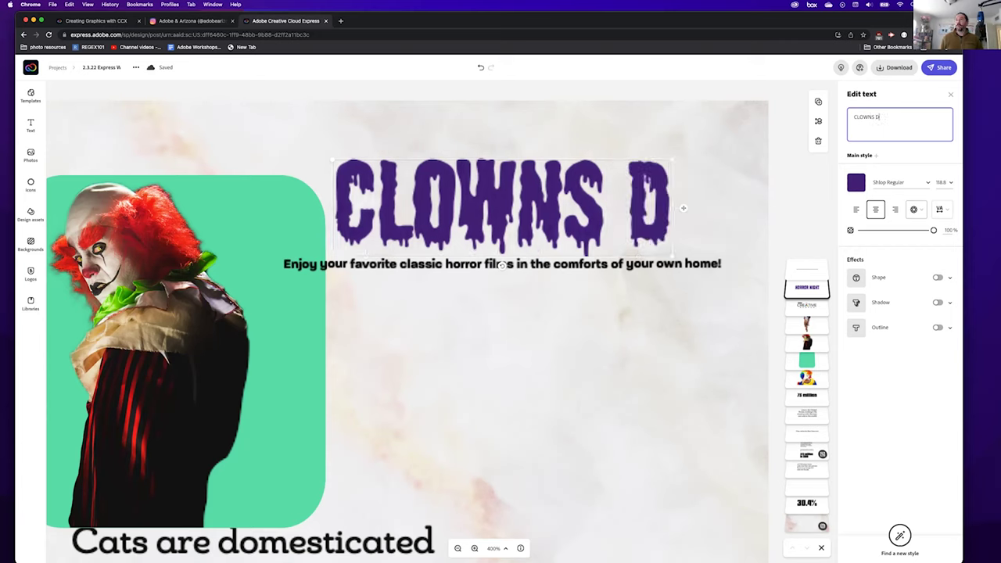
{"action": "key", "text": "BackSpace"}
{"action": "key", "text": "BackSpace"}
{"action": "type", "text": "!"}
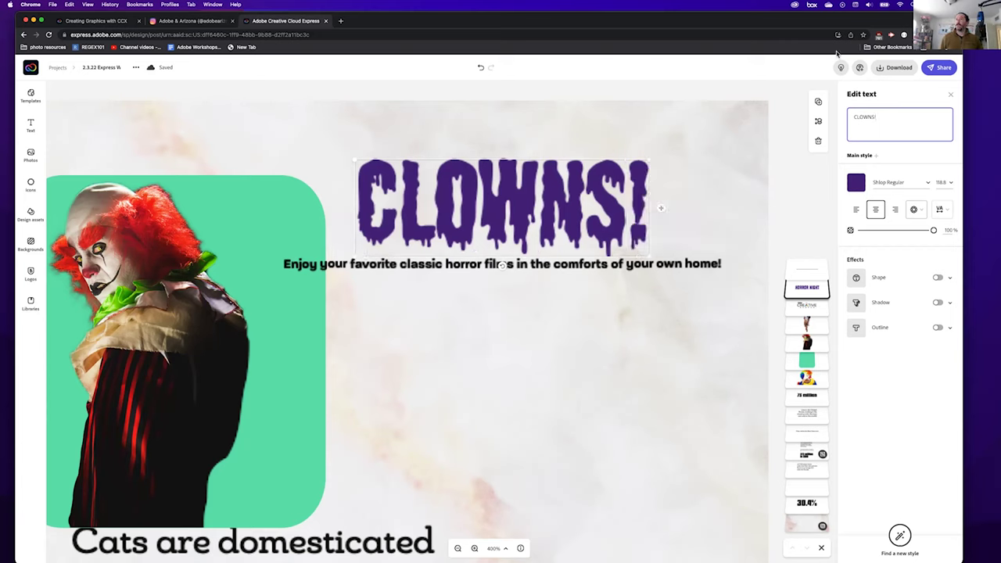
Delete the tagline under the headline and enlarge CLOWNS! to about size 156.4, placed beside the red-haired clown
{"action": "left_click", "coordinate": [385, 267]}
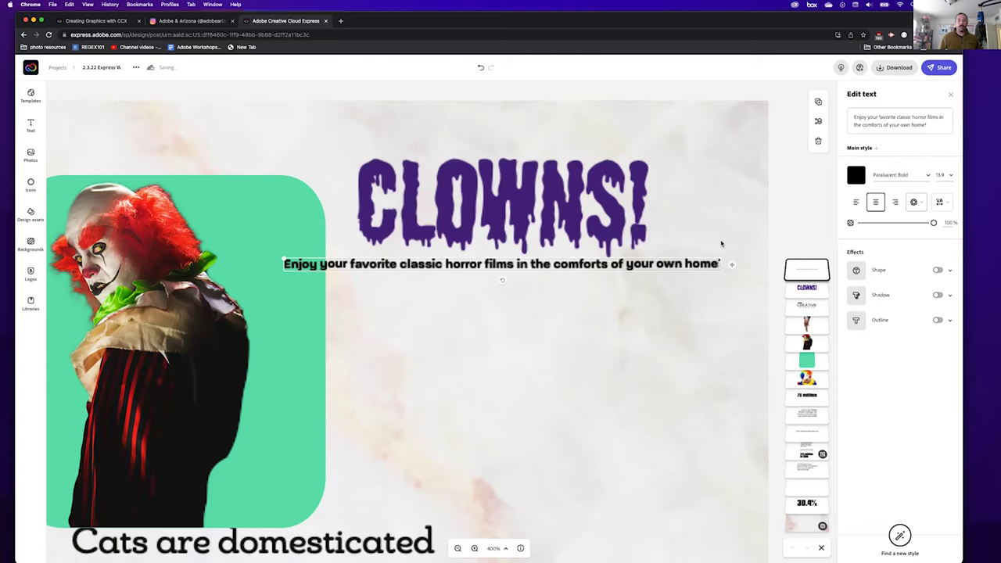
{"action": "key", "text": "Delete"}
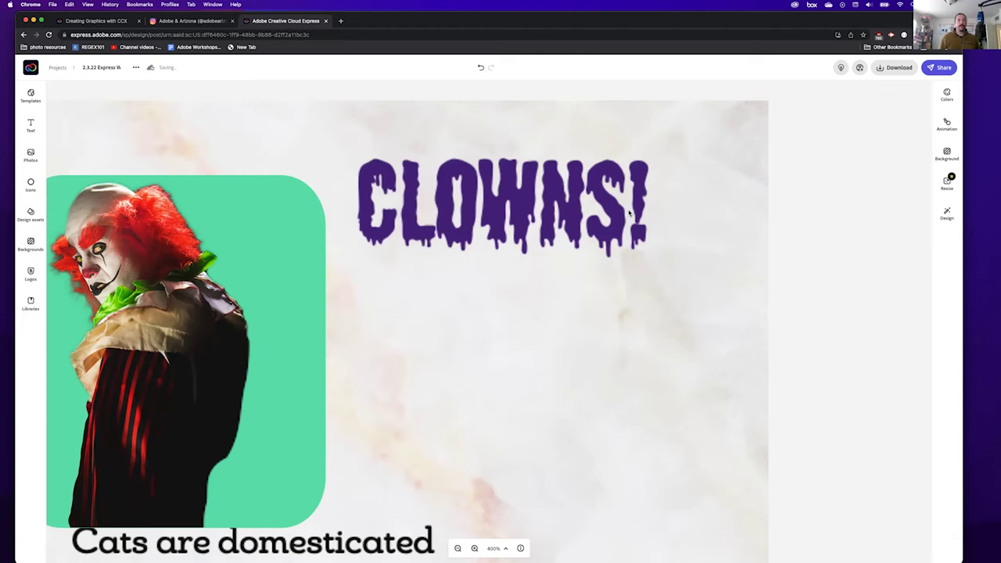
{"action": "scroll", "coordinate": [630, 219], "scroll_direction": "down", "scroll_amount": 5}
{"action": "left_click", "coordinate": [470, 288]}
{"action": "left_click_drag", "start_coordinate": [488, 302], "coordinate": [579, 352]}
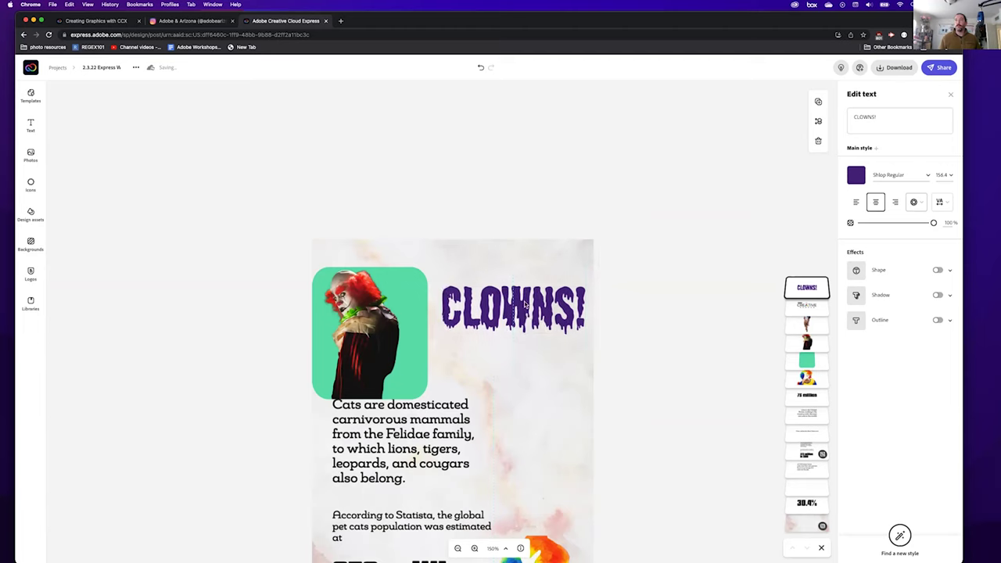
{"action": "left_click_drag", "start_coordinate": [509, 350], "coordinate": [509, 353]}
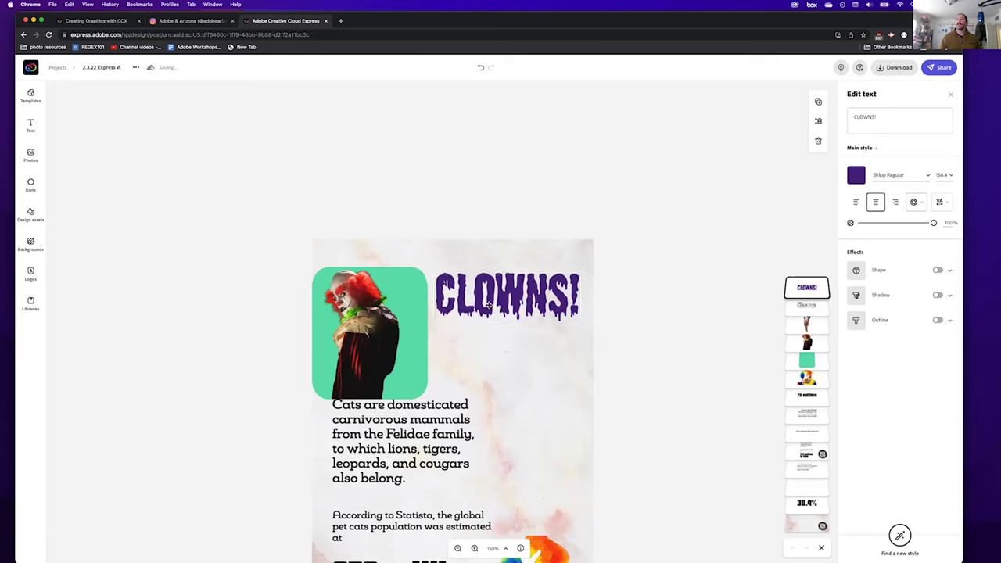
Delete the green rounded square behind the red-haired clown and shift the clown slightly up and to the right
{"action": "left_click", "coordinate": [425, 477]}
{"action": "scroll", "coordinate": [425, 386], "scroll_direction": "down", "scroll_amount": 3}
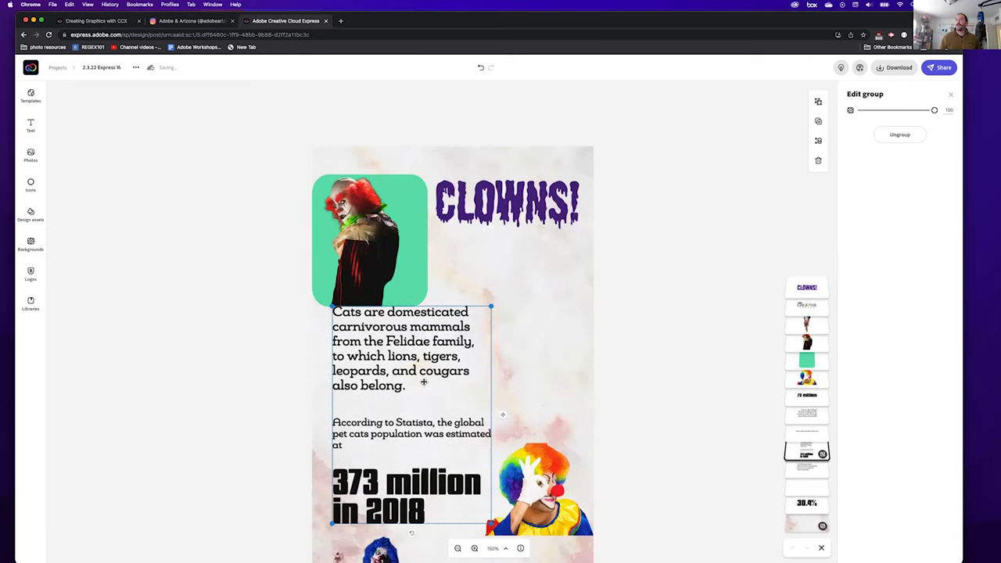
{"action": "scroll", "coordinate": [399, 377], "scroll_direction": "down", "scroll_amount": 2}
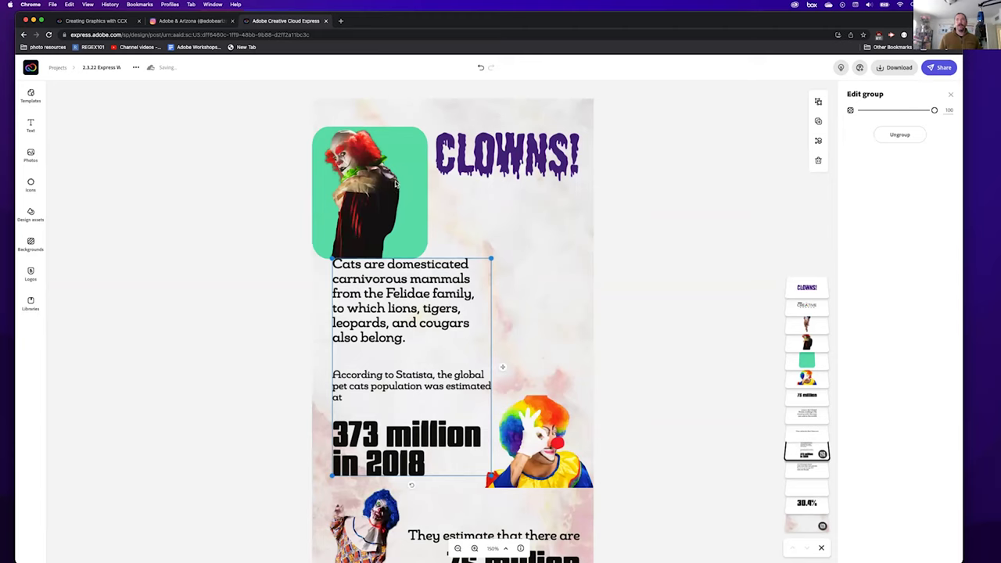
{"action": "left_click", "coordinate": [407, 151]}
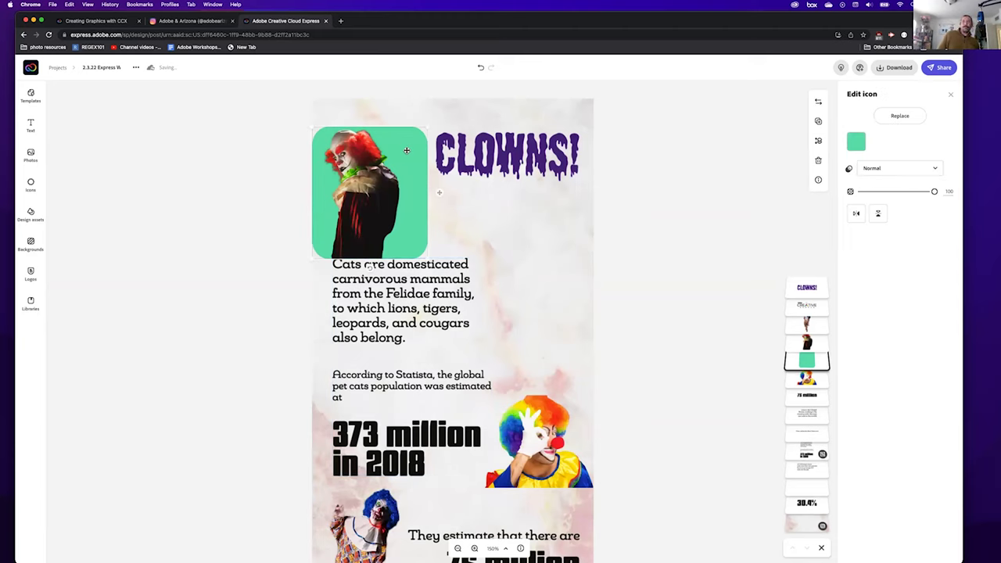
{"action": "key", "text": "Delete"}
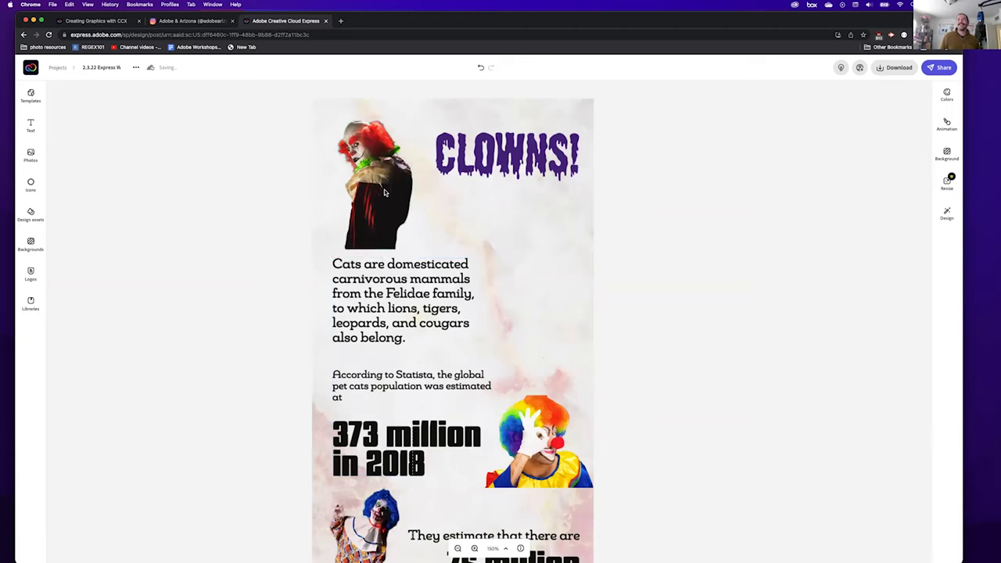
Replace "Cats" with "Clowns" in the opening paragraph, reduce its text to about size 36.1 and widen its text box
{"action": "left_click", "coordinate": [345, 296]}
{"action": "left_click", "coordinate": [370, 305]}
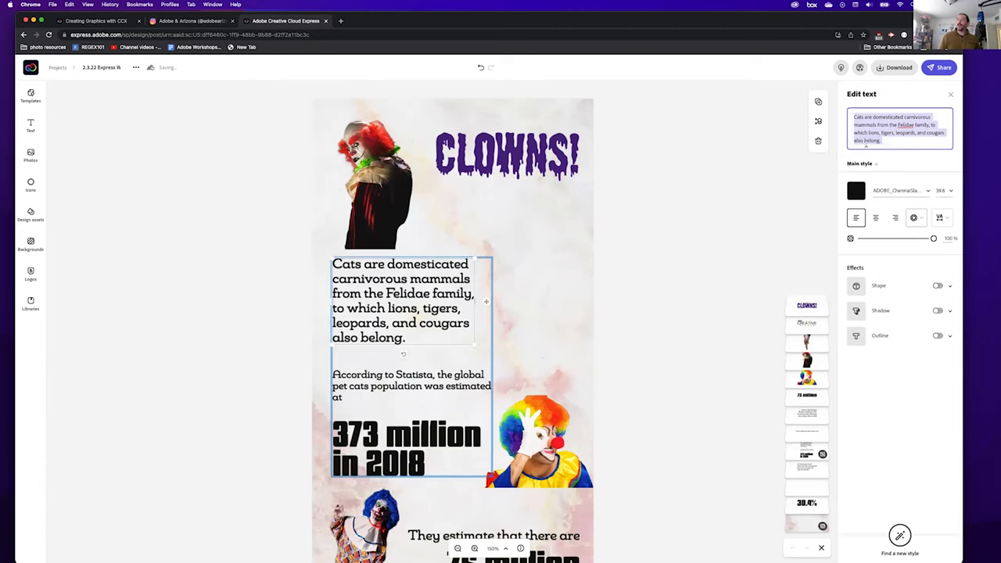
{"action": "left_click", "coordinate": [865, 132]}
{"action": "left_click_drag", "start_coordinate": [865, 117], "coordinate": [849, 116]}
{"action": "type", "text": "Clowns"}
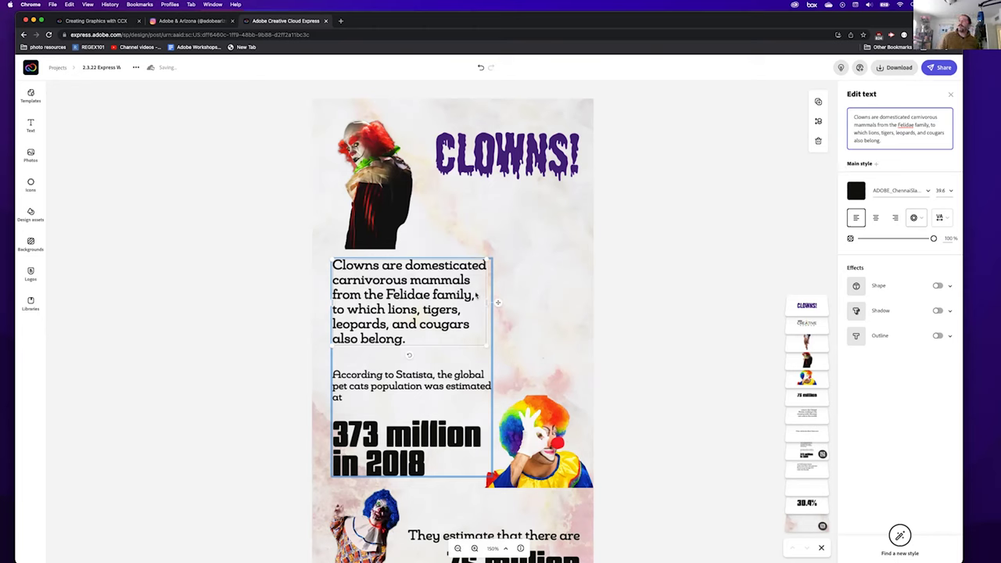
{"action": "mouse_move", "coordinate": [487, 304]}
{"action": "left_mouse_down"}
{"action": "mouse_move", "coordinate": [393, 307]}
{"action": "mouse_move", "coordinate": [575, 307]}
{"action": "mouse_move", "coordinate": [472, 307]}
{"action": "left_mouse_up"}
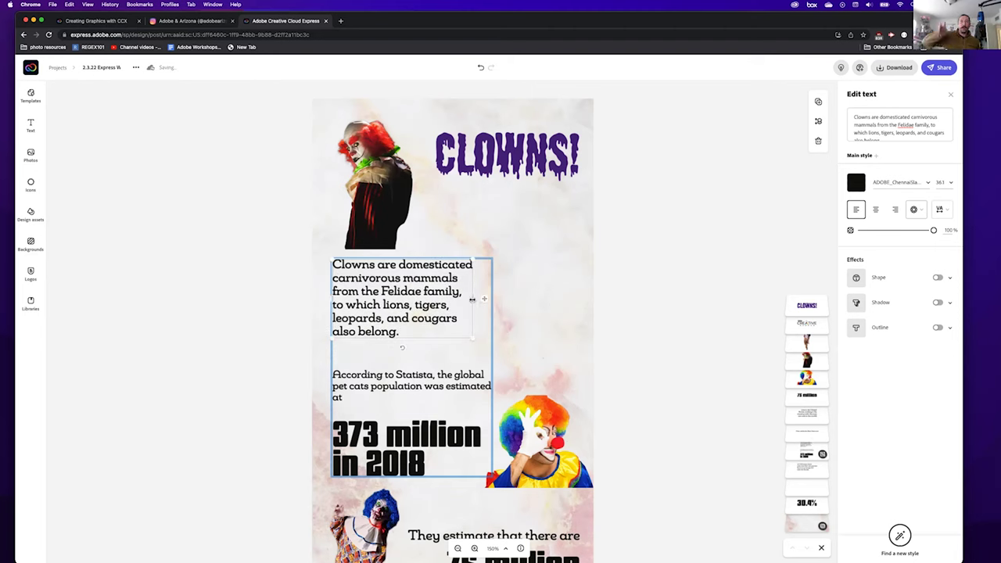
{"action": "left_click_drag", "start_coordinate": [471, 299], "coordinate": [497, 360]}
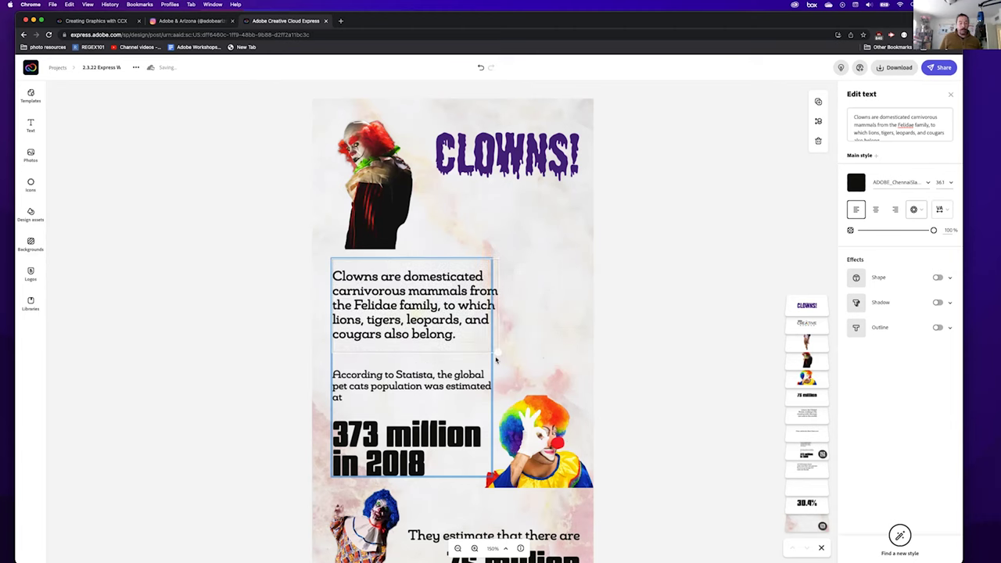
Undo the last resize of the opening paragraph, widen its box slightly and reduce the text to about size 30.3
{"action": "key", "text": "super+z"}
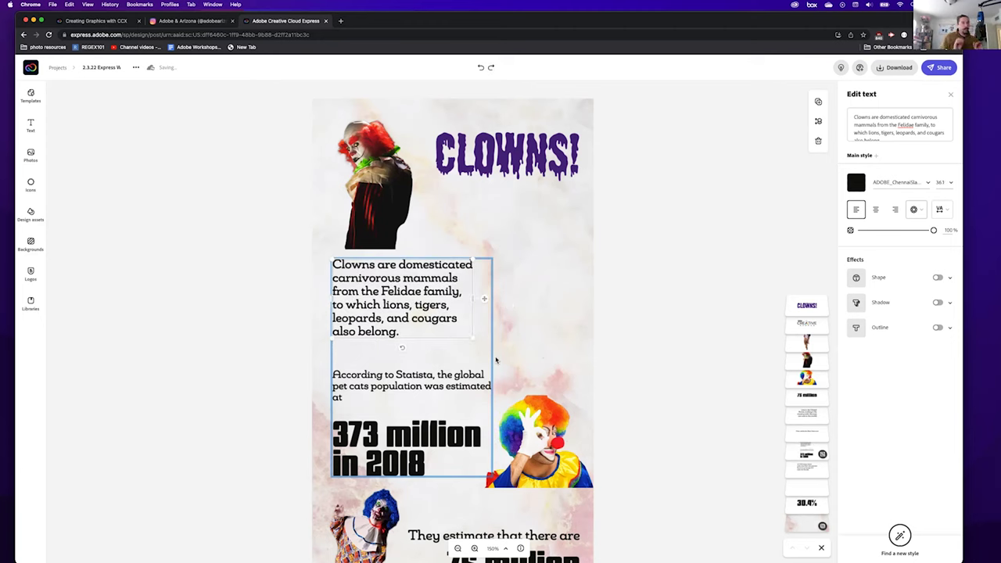
{"action": "left_click_drag", "start_coordinate": [471, 299], "coordinate": [480, 326]}
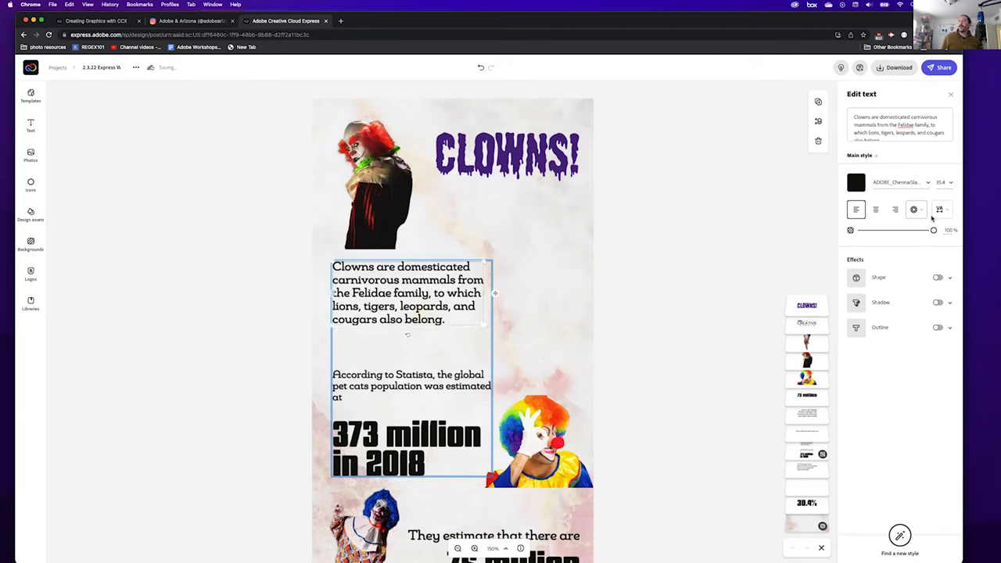
{"action": "left_click", "coordinate": [951, 183]}
{"action": "left_click", "coordinate": [943, 200]}
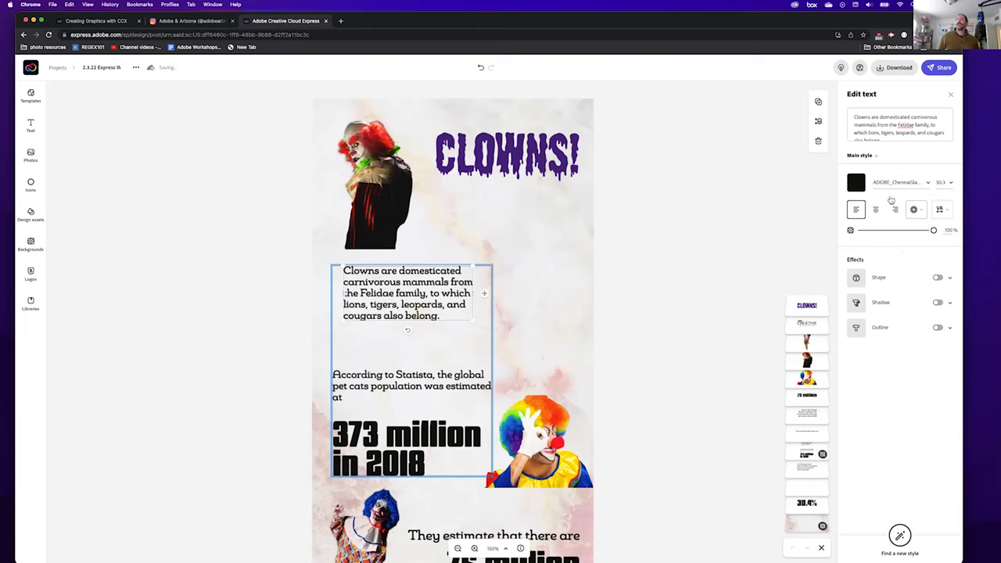
Try Alfarn Regular on the opening paragraph, and set its font to the brand font Proxima Nova instead
{"action": "left_click", "coordinate": [929, 183]}
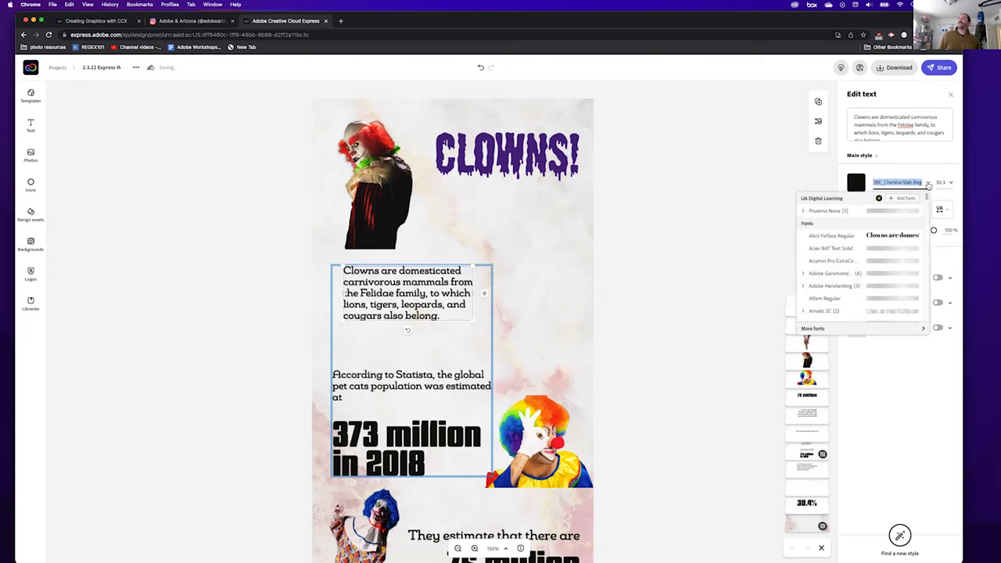
{"action": "left_click", "coordinate": [841, 300]}
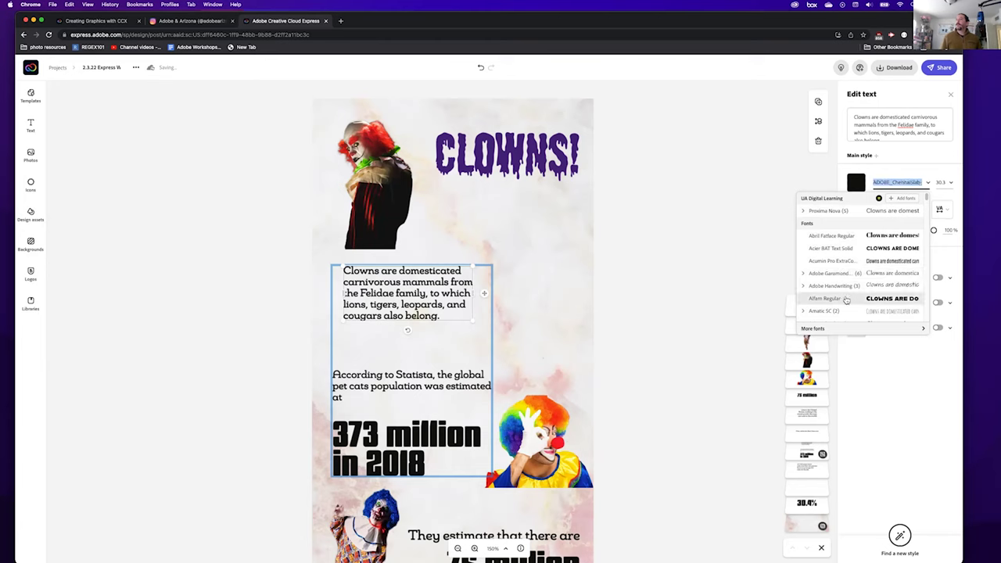
{"action": "left_click", "coordinate": [900, 182]}
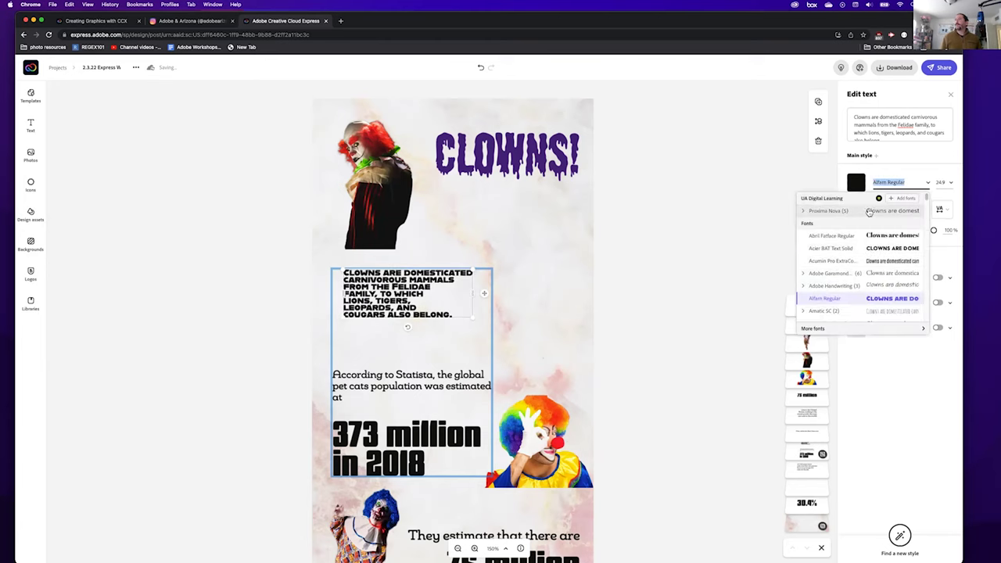
{"action": "left_click", "coordinate": [870, 212]}
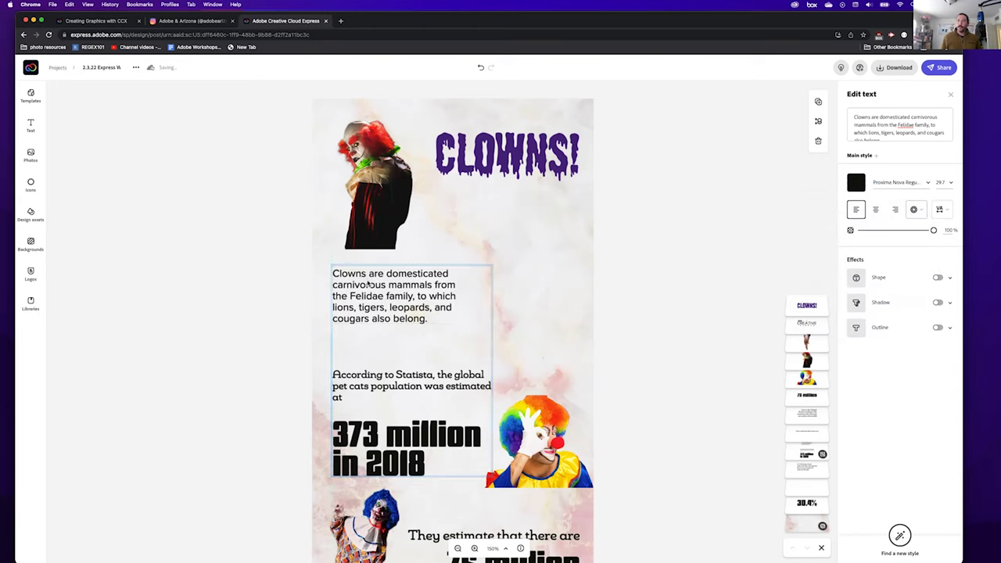
Enlarge the opening paragraph to about size 37.2 so it spans the width of the text block below
{"action": "left_click_drag", "start_coordinate": [461, 324], "coordinate": [469, 335]}
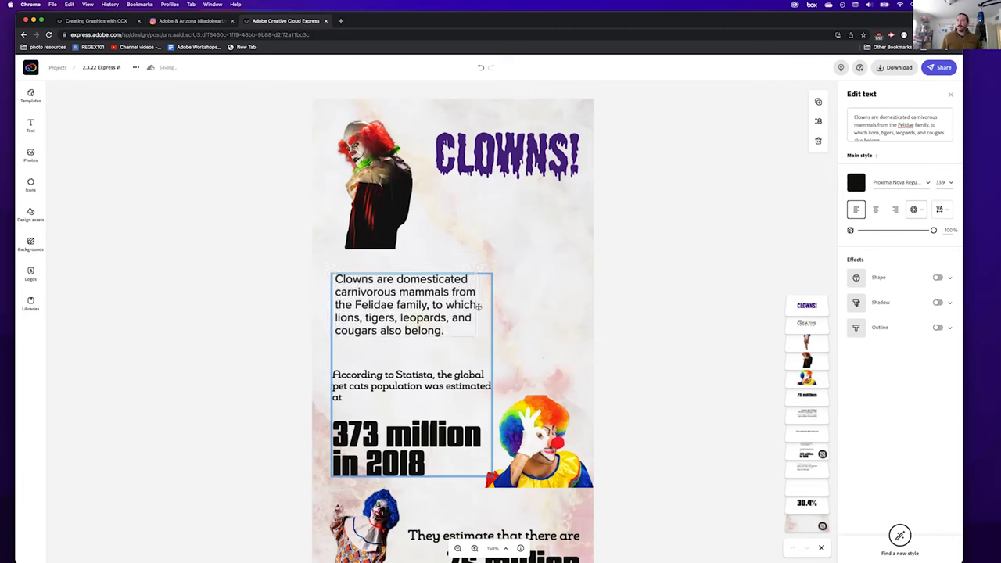
{"action": "left_click", "coordinate": [488, 306]}
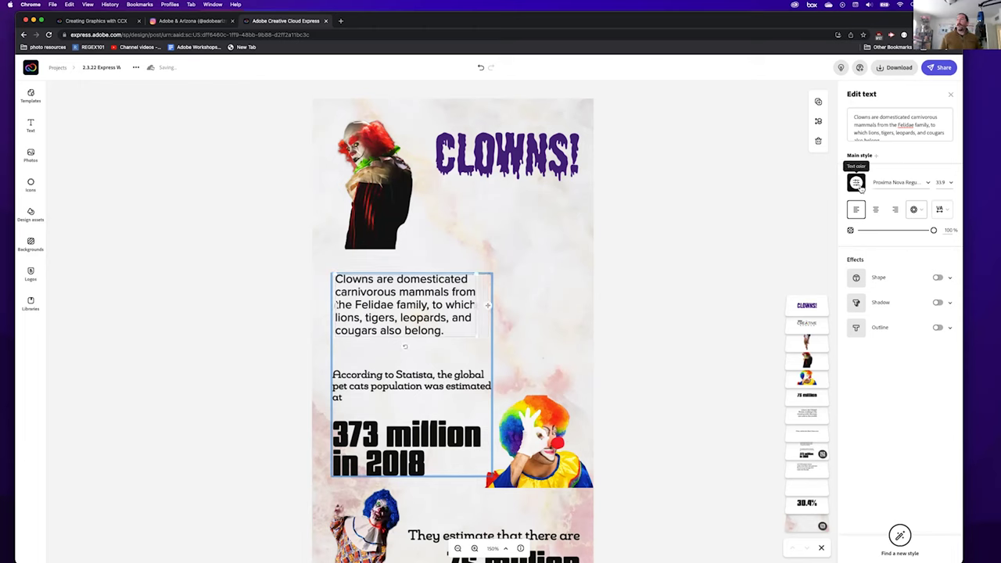
{"action": "left_click", "coordinate": [928, 185]}
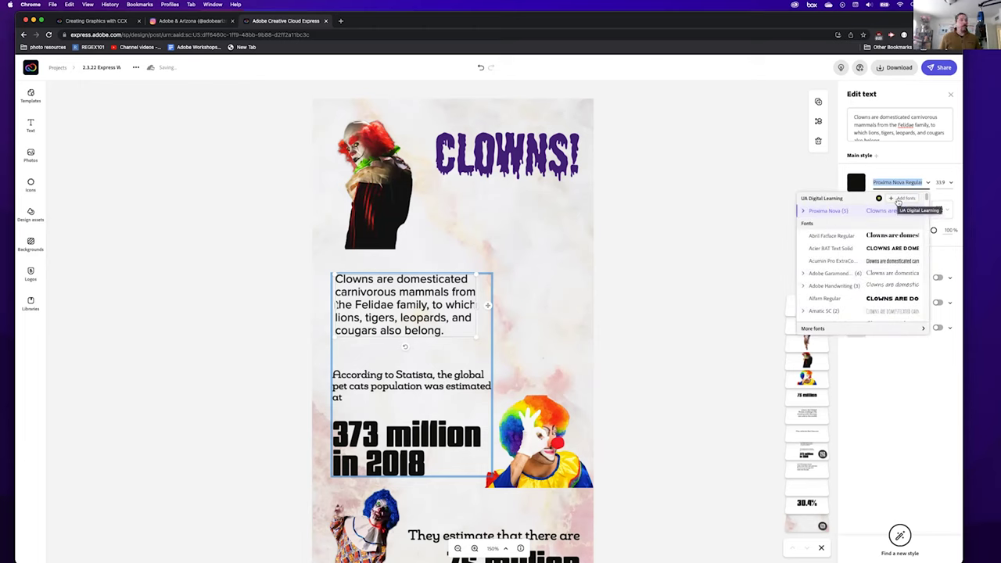
{"action": "left_click", "coordinate": [884, 384]}
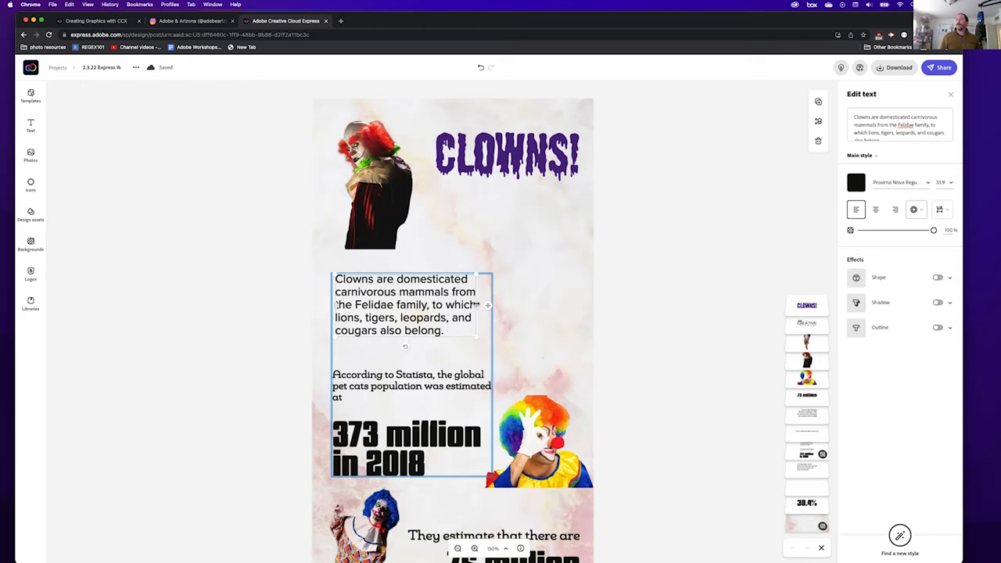
{"action": "left_click_drag", "start_coordinate": [472, 341], "coordinate": [490, 347]}
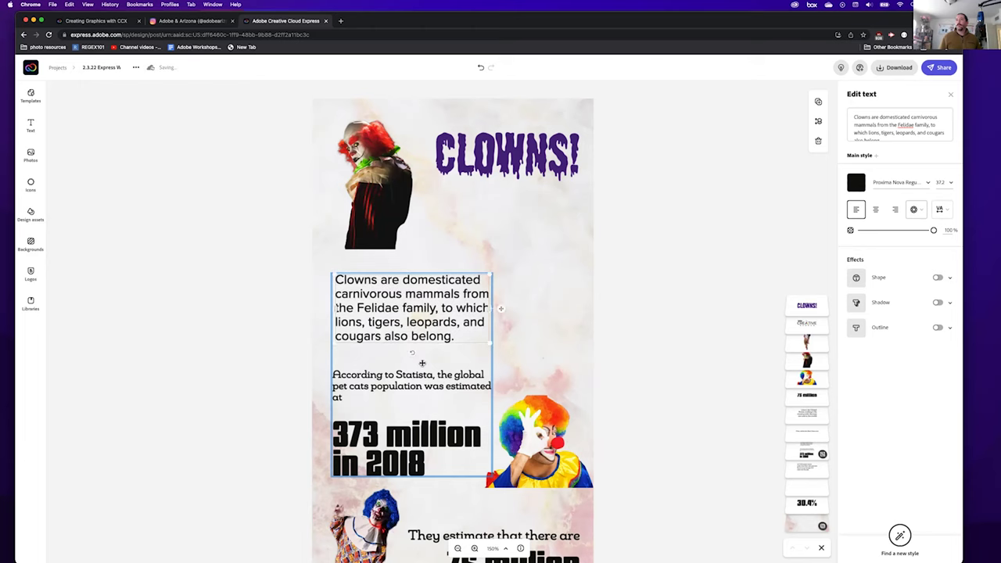
{"action": "left_click", "coordinate": [400, 325]}
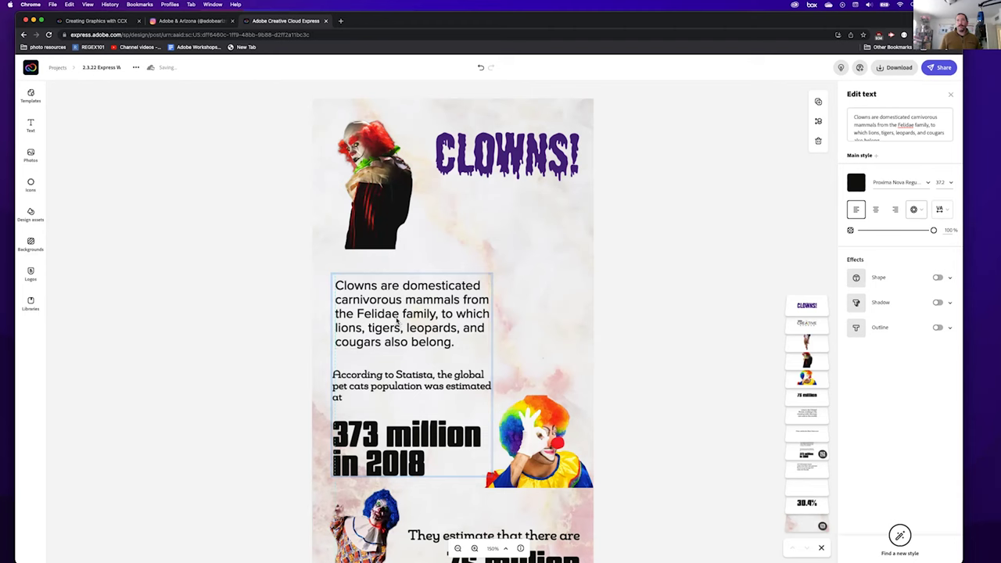
Delete the "According to Statista" text between the opening paragraph and "373 million in 2018"
{"action": "scroll", "coordinate": [396, 336], "scroll_direction": "down", "scroll_amount": 1}
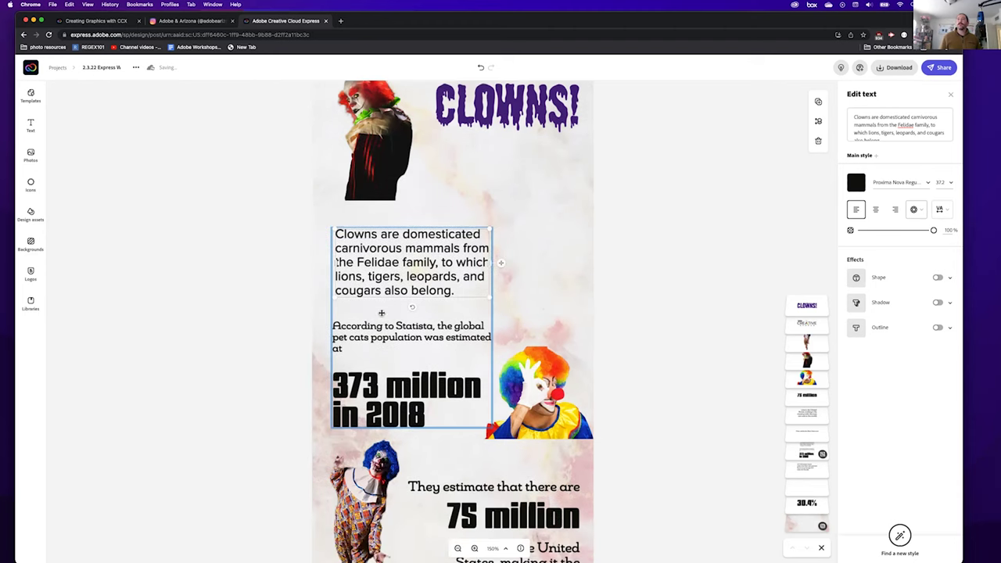
{"action": "left_click", "coordinate": [381, 335]}
{"action": "left_click", "coordinate": [378, 331]}
{"action": "key", "text": "BackSpace"}
{"action": "left_click", "coordinate": [383, 398]}
{"action": "left_click", "coordinate": [364, 331]}
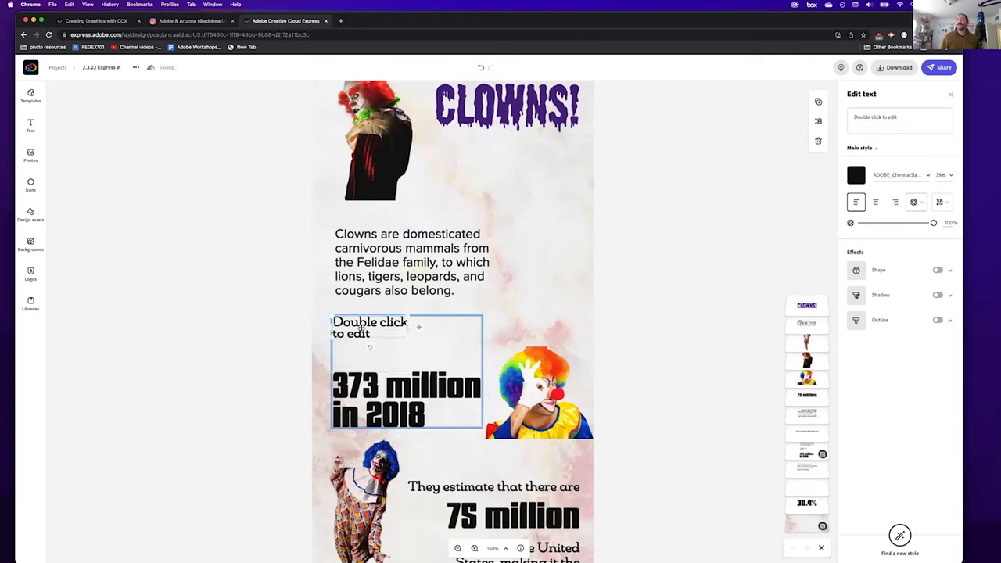
{"action": "key", "text": "BackSpace"}
Ungroup the opening paragraph and "373 million in 2018", and move the figure up directly beneath the paragraph
{"action": "left_click", "coordinate": [378, 389]}
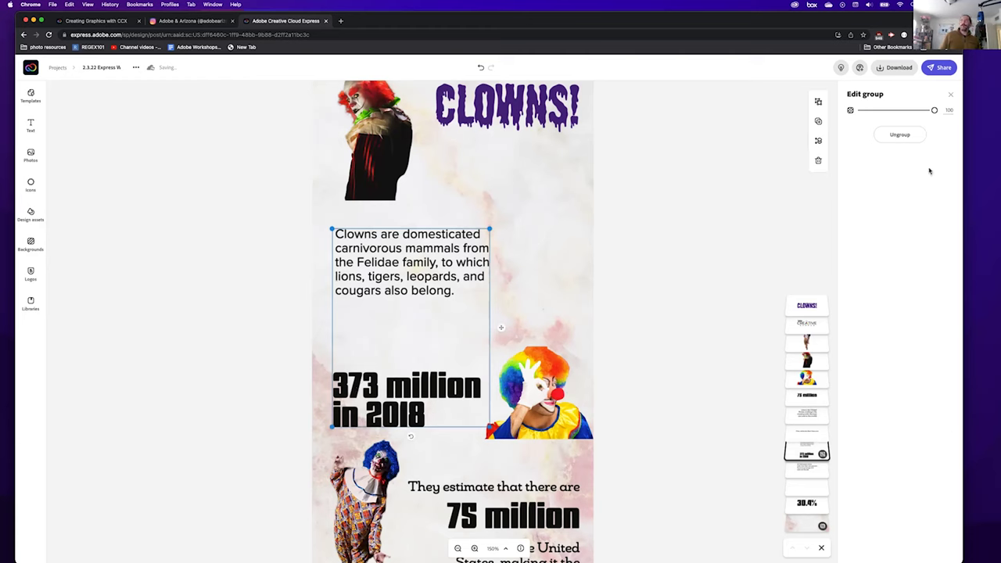
{"action": "left_click", "coordinate": [899, 135]}
{"action": "left_click", "coordinate": [371, 405]}
{"action": "left_click_drag", "start_coordinate": [370, 405], "coordinate": [370, 353]}
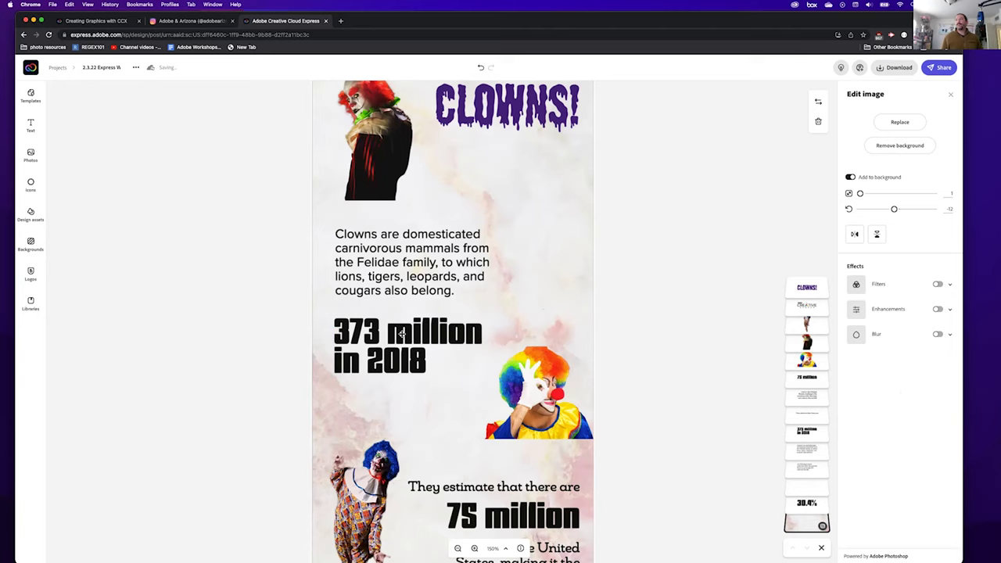
Try the center-aligned grid layout on "373 million in 2018" and undo it
{"action": "left_click", "coordinate": [351, 350]}
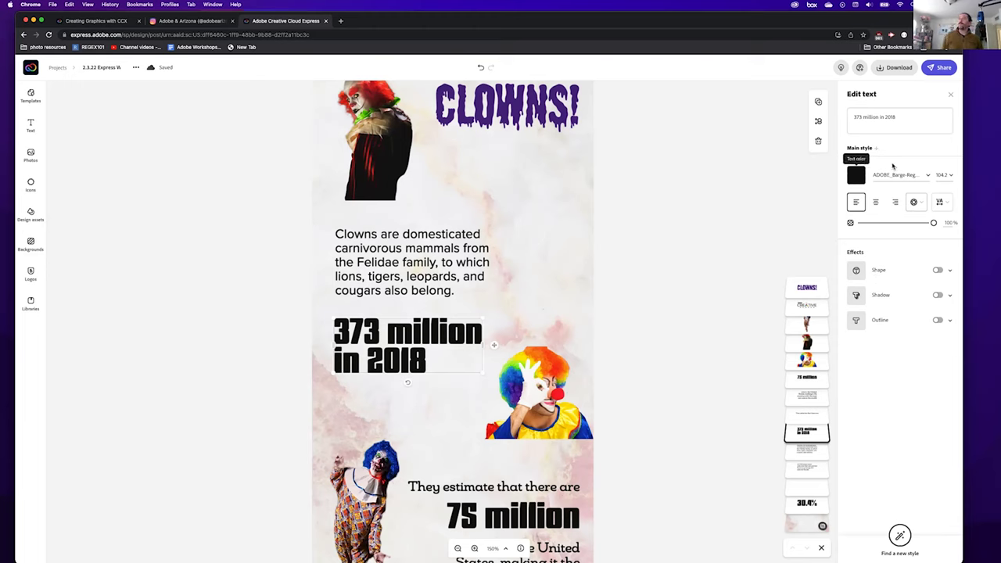
{"action": "left_click", "coordinate": [913, 203]}
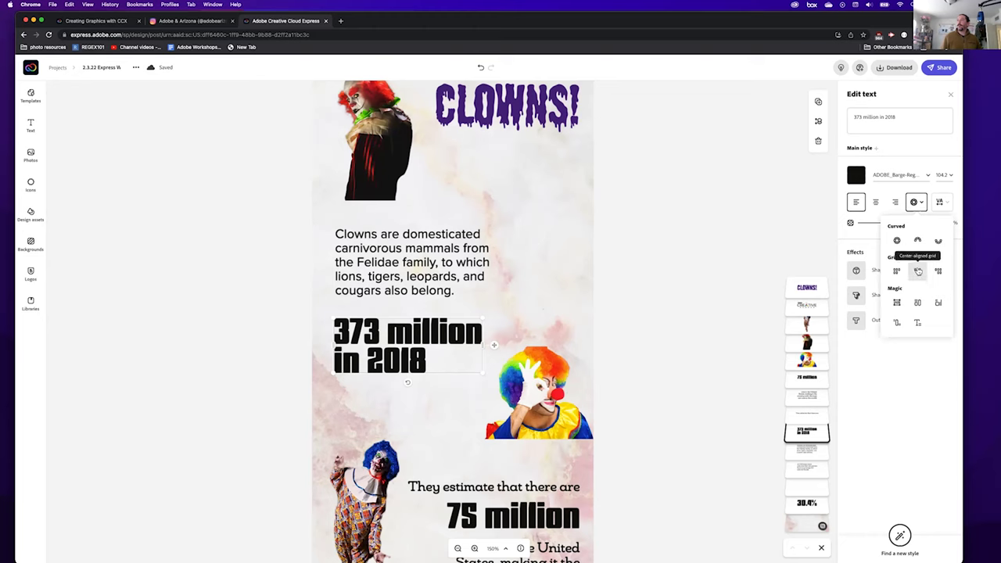
{"action": "left_click", "coordinate": [918, 271]}
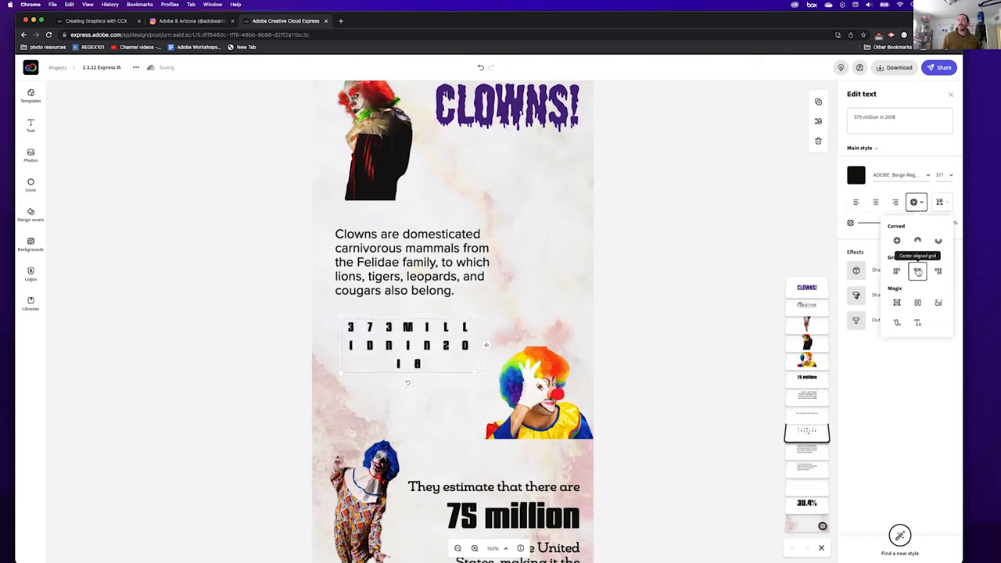
{"action": "key", "text": "super+z"}
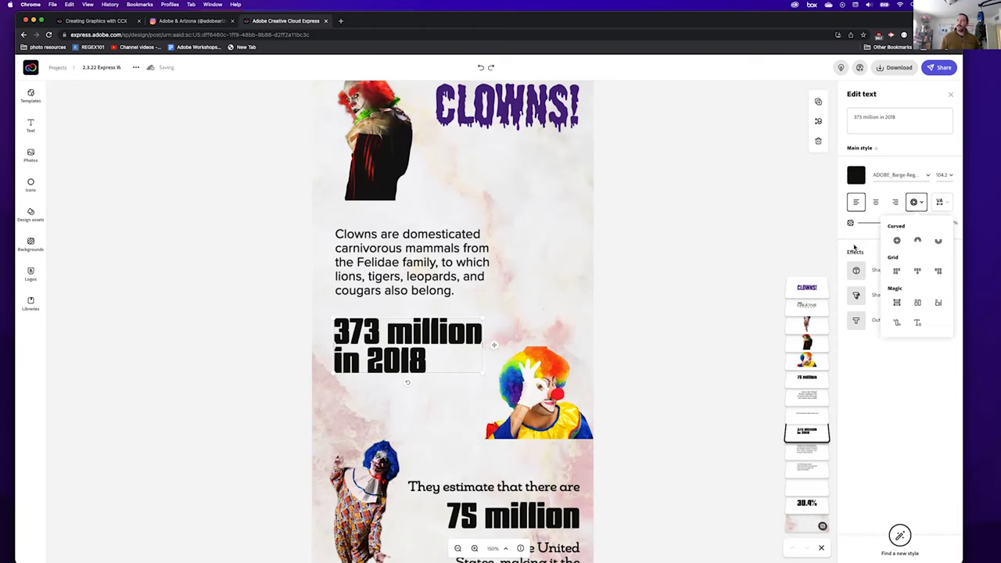
{"action": "left_click", "coordinate": [885, 376]}
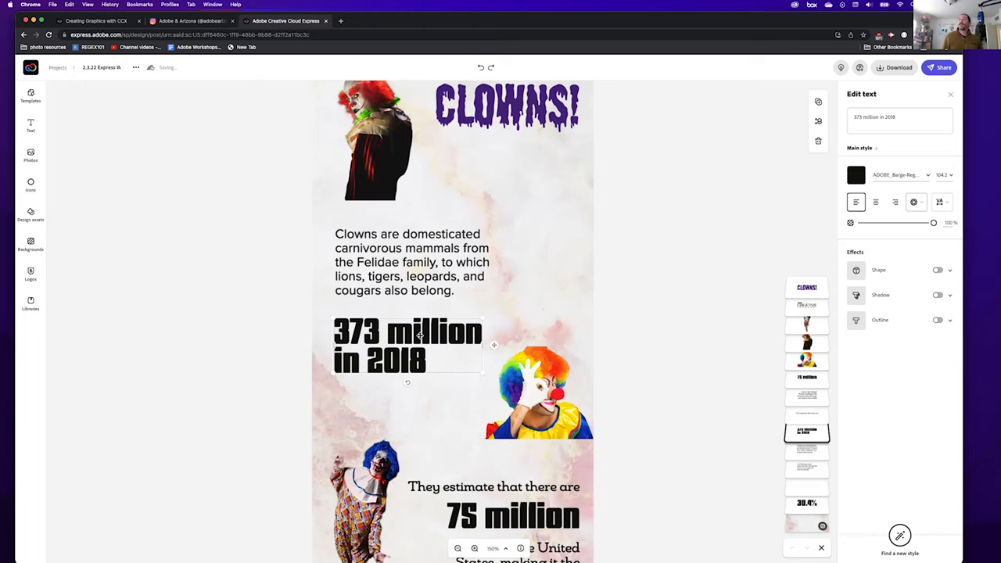
Cycle through the suggested styles for "373 million in 2018" until it is dark blue Source Sans Pro Black, placed slightly lower
{"action": "left_click", "coordinate": [901, 537]}
{"action": "left_click", "coordinate": [900, 538]}
{"action": "left_click", "coordinate": [901, 537]}
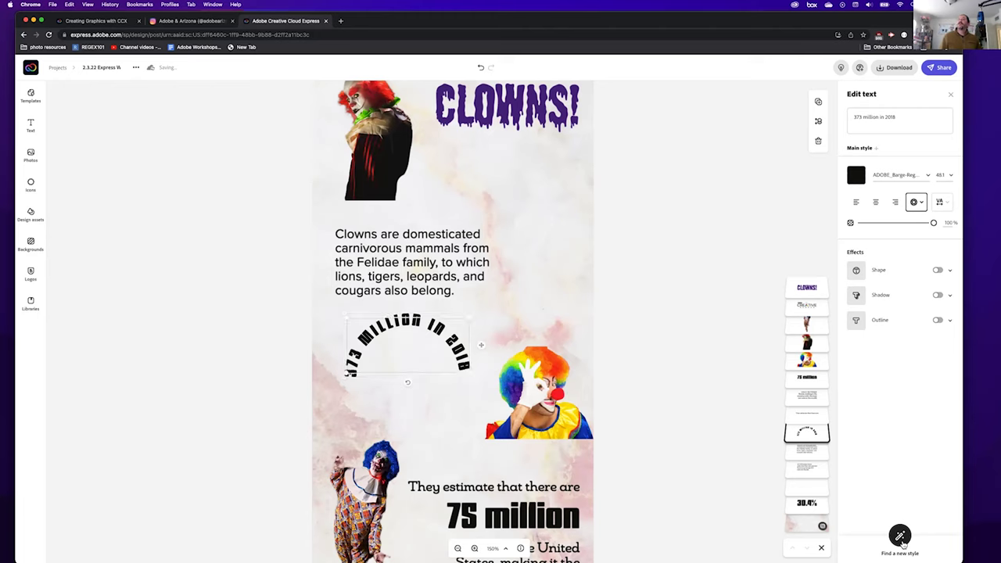
{"action": "left_click", "coordinate": [900, 537]}
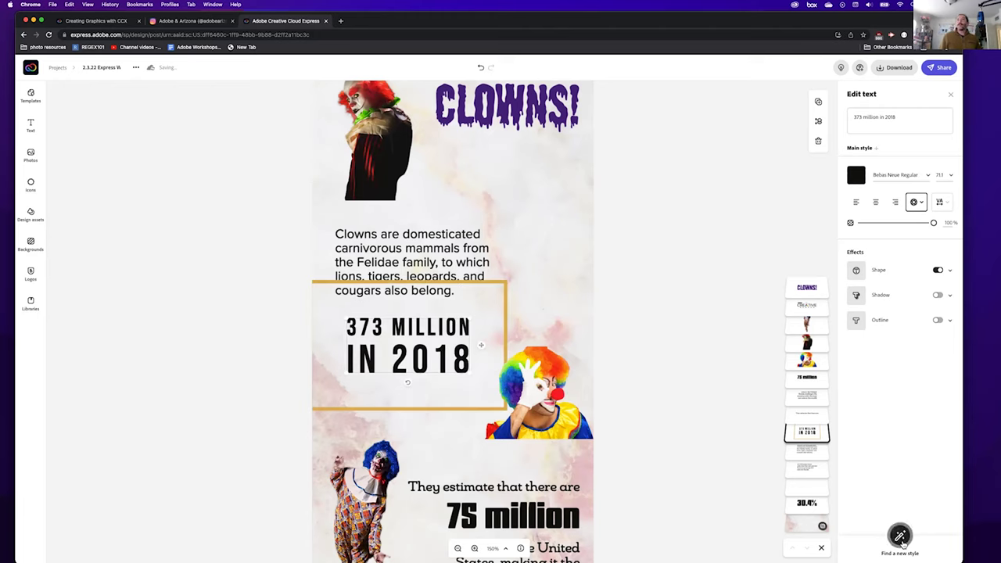
{"action": "left_click", "coordinate": [900, 537]}
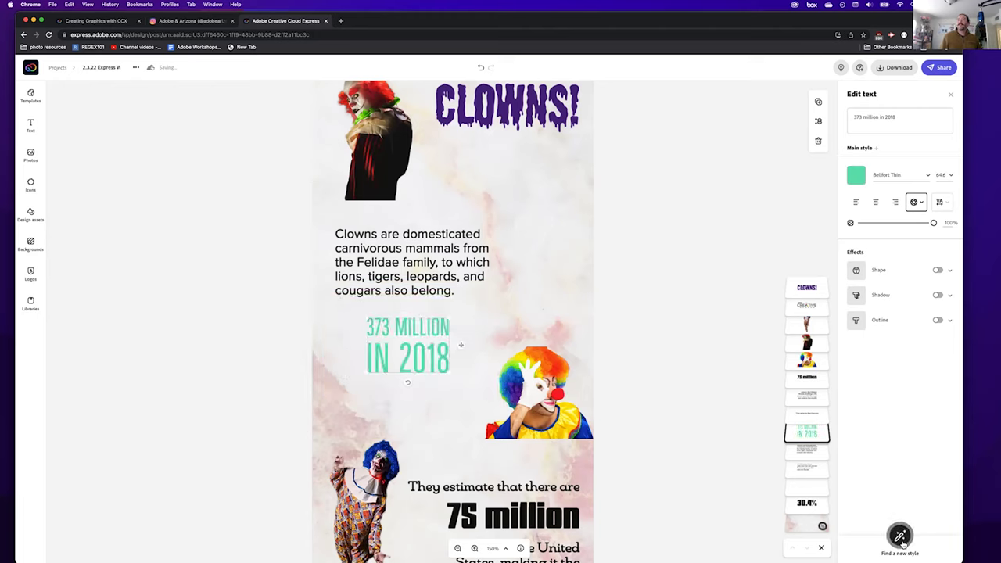
{"action": "left_click", "coordinate": [901, 538]}
{"action": "left_click", "coordinate": [901, 538]}
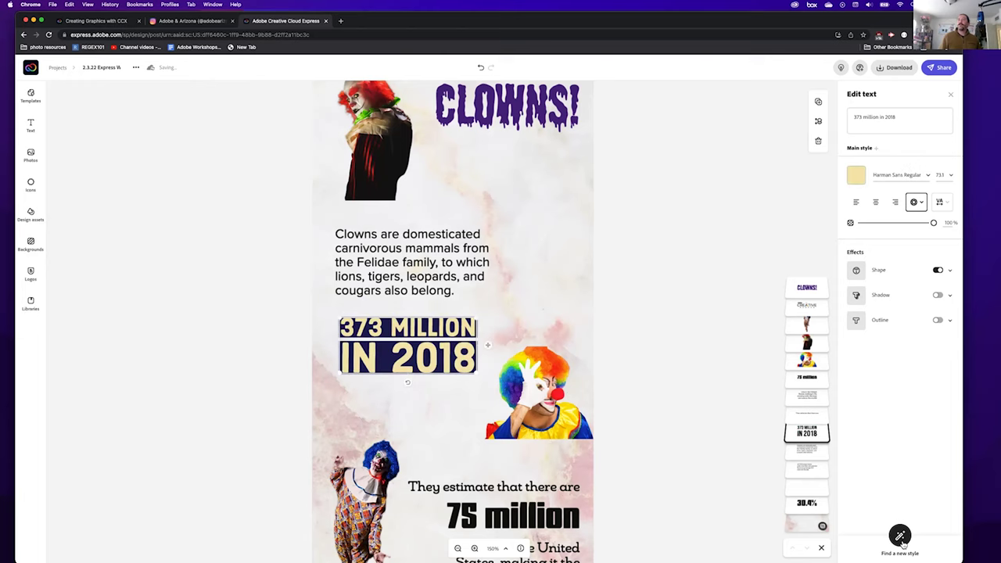
{"action": "left_click", "coordinate": [900, 538]}
{"action": "left_click", "coordinate": [901, 537]}
{"action": "left_click", "coordinate": [900, 538]}
{"action": "left_click", "coordinate": [901, 538]}
{"action": "left_click", "coordinate": [901, 538]}
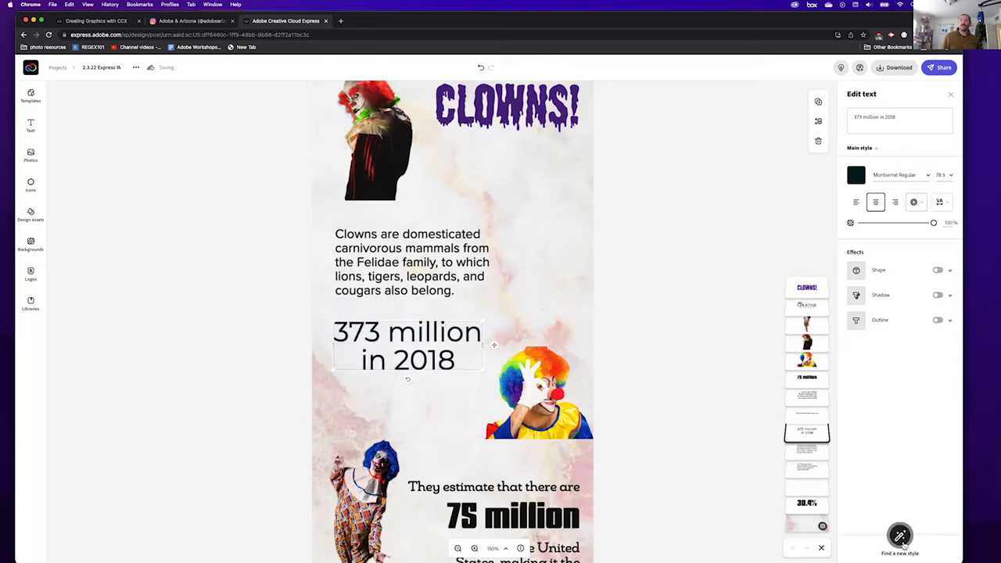
{"action": "left_click", "coordinate": [900, 538]}
{"action": "left_click", "coordinate": [901, 537]}
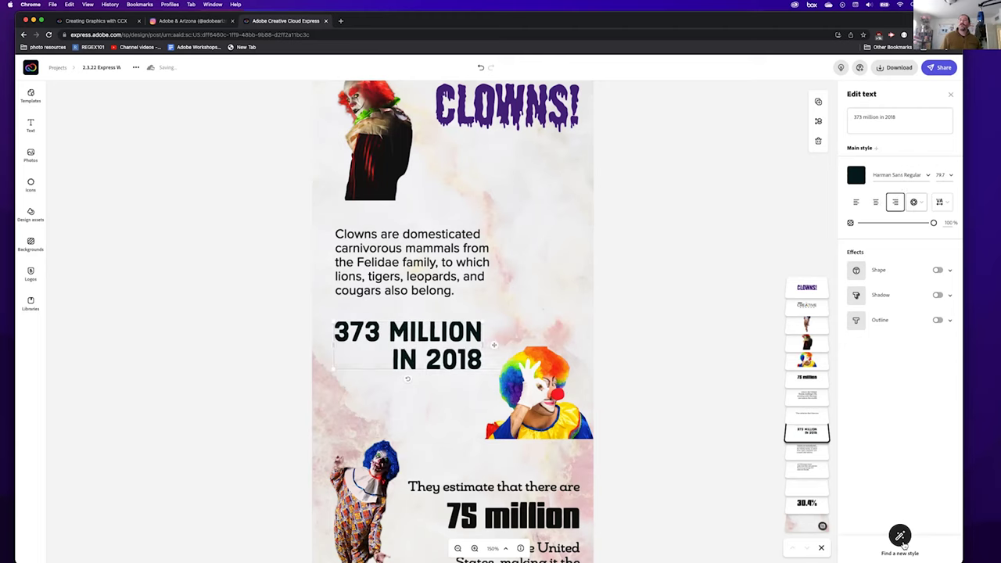
{"action": "left_click", "coordinate": [900, 537]}
{"action": "left_click", "coordinate": [901, 537]}
{"action": "left_click", "coordinate": [901, 538]}
{"action": "left_click", "coordinate": [900, 537]}
{"action": "left_click", "coordinate": [901, 537]}
{"action": "left_click", "coordinate": [901, 538]}
{"action": "left_click", "coordinate": [900, 537]}
{"action": "left_click", "coordinate": [900, 537]}
{"action": "left_click", "coordinate": [901, 538]}
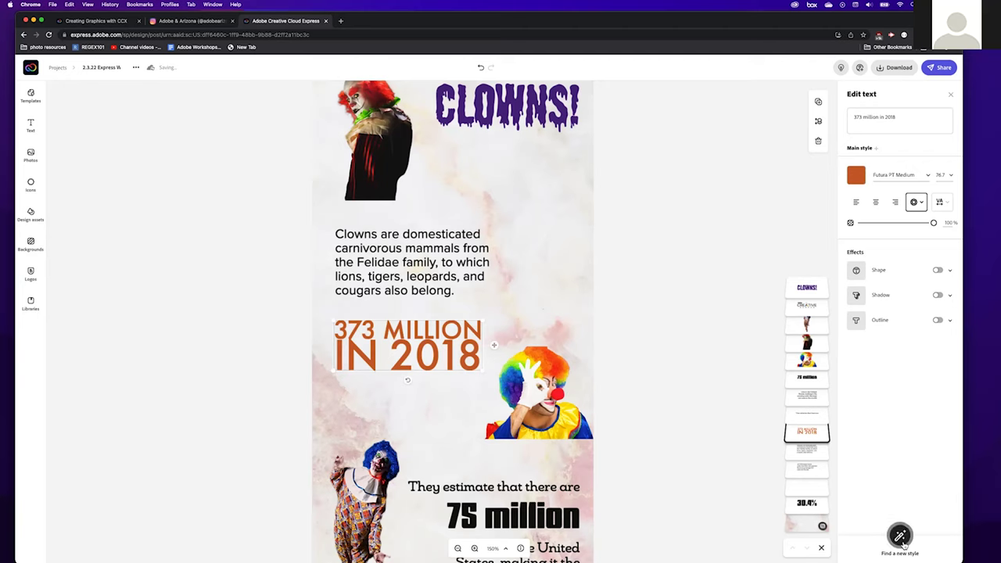
{"action": "left_click", "coordinate": [901, 537]}
{"action": "left_click", "coordinate": [901, 537]}
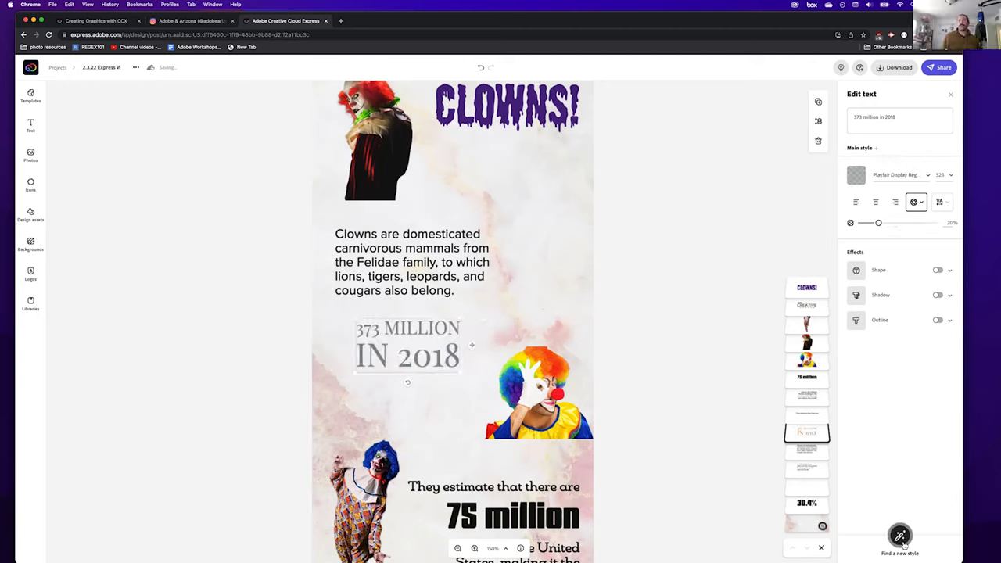
{"action": "left_click", "coordinate": [901, 538]}
{"action": "left_click", "coordinate": [904, 543]}
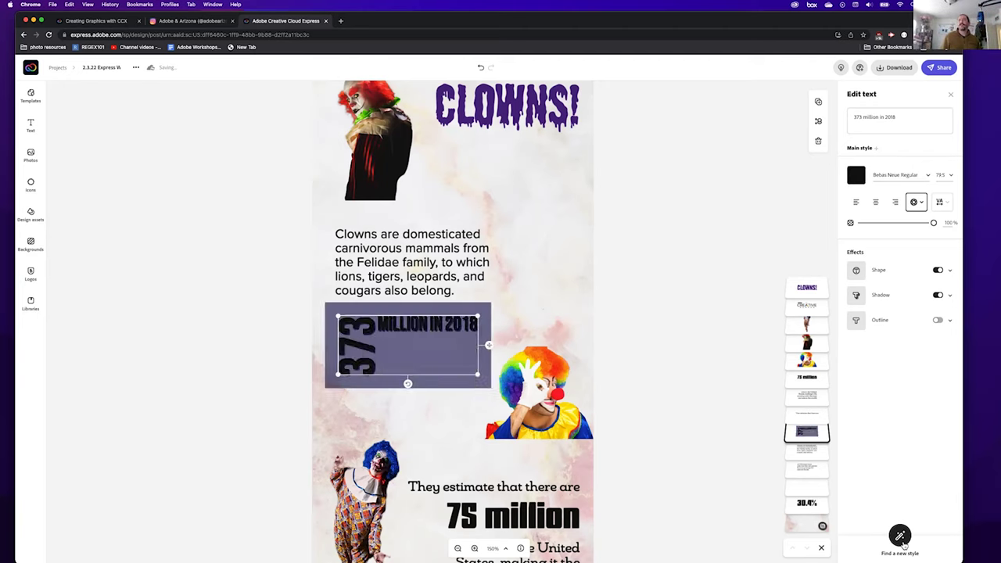
{"action": "left_click", "coordinate": [904, 543]}
{"action": "left_click", "coordinate": [904, 543]}
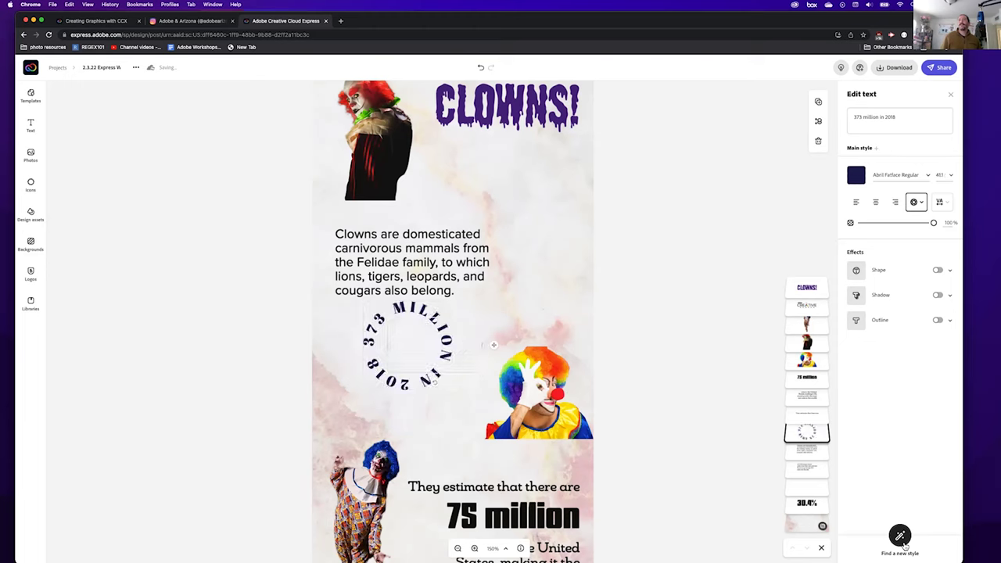
{"action": "left_click", "coordinate": [904, 543]}
{"action": "left_click", "coordinate": [903, 543]}
{"action": "left_click", "coordinate": [905, 545]}
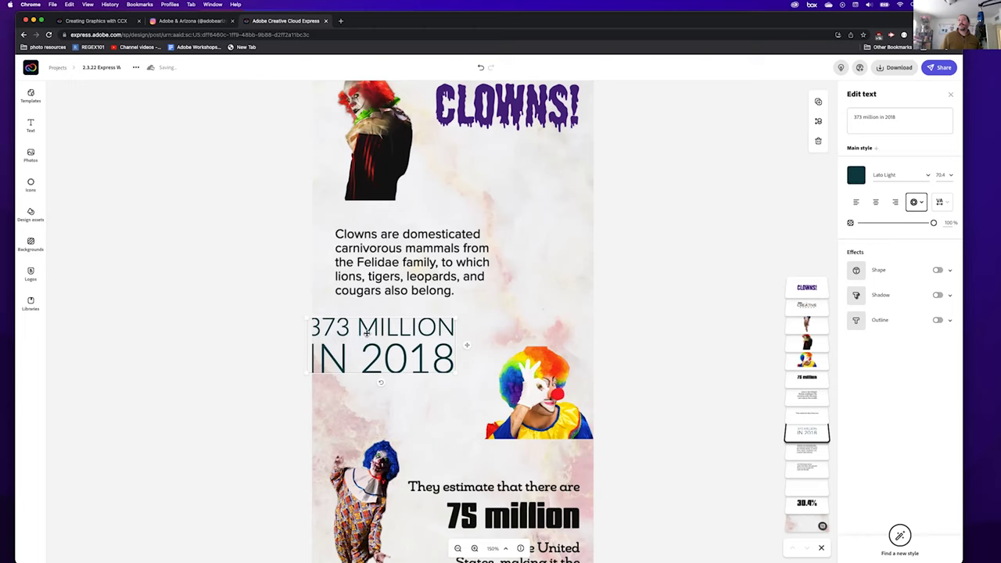
{"action": "left_click", "coordinate": [901, 536]}
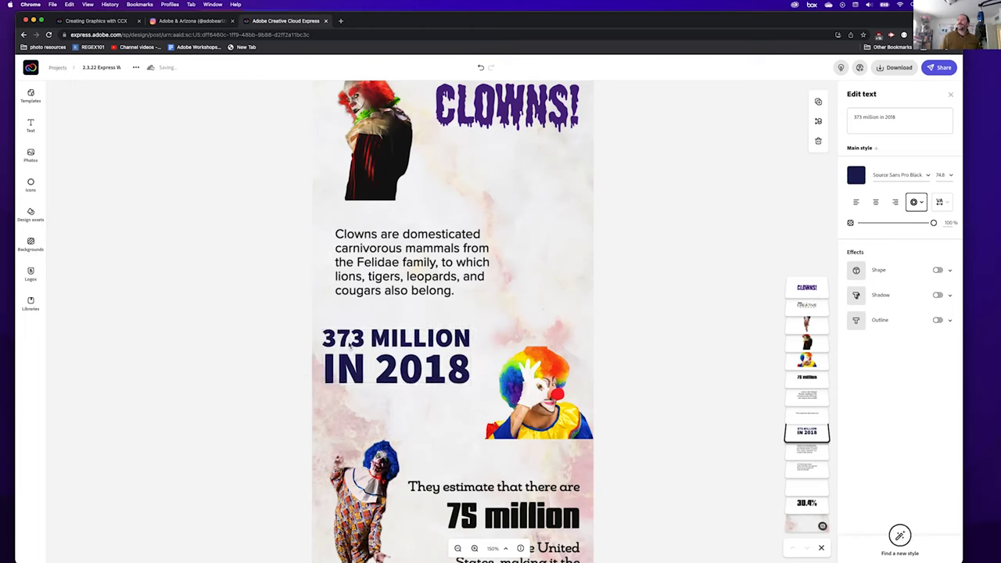
Try left, center and right alignment on "373 million in 2018", and restore its first Magic grid layout
{"action": "left_click", "coordinate": [923, 204]}
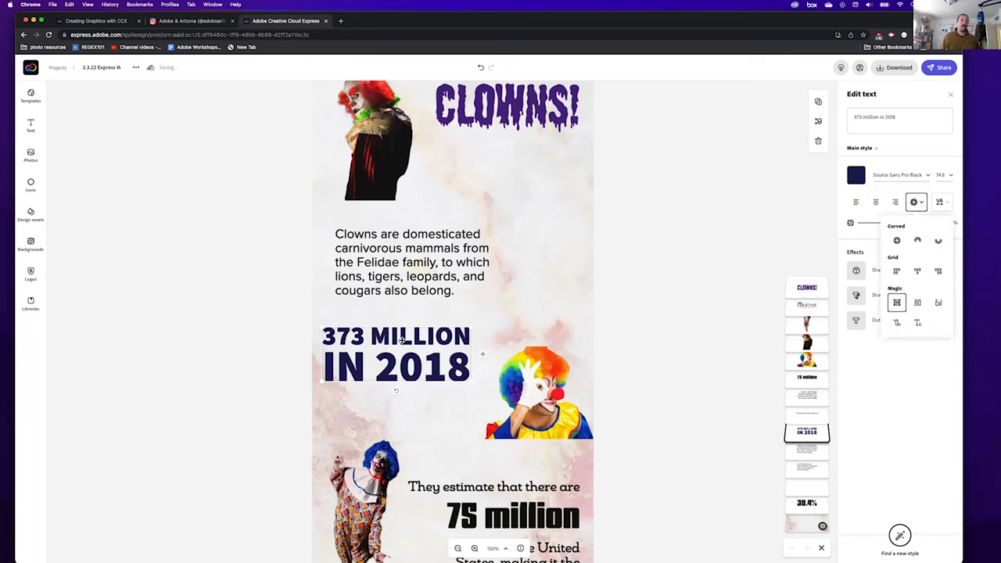
{"action": "left_click", "coordinate": [858, 204]}
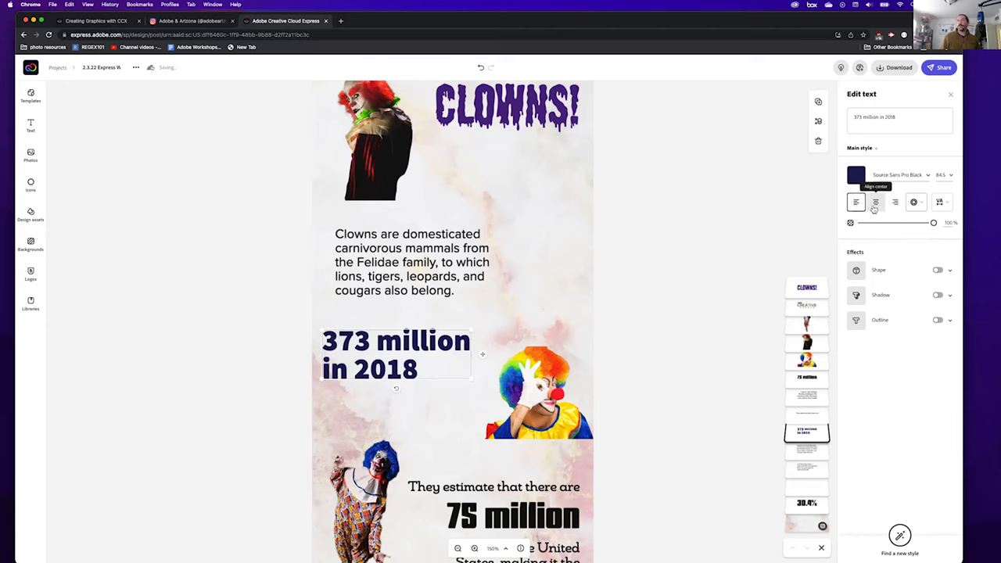
{"action": "left_click", "coordinate": [875, 203]}
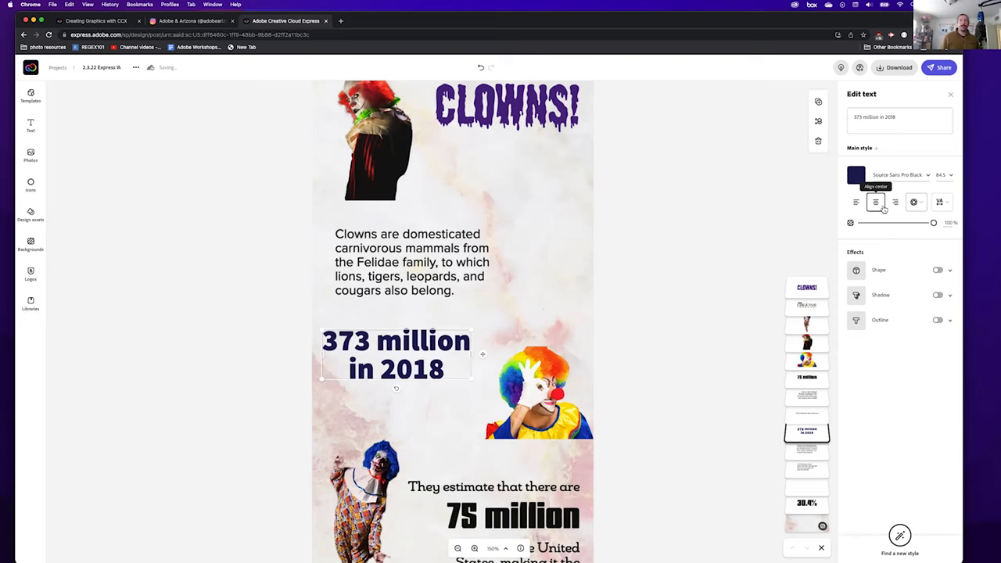
{"action": "left_click", "coordinate": [895, 203]}
{"action": "left_click", "coordinate": [917, 203]}
{"action": "left_click", "coordinate": [898, 305]}
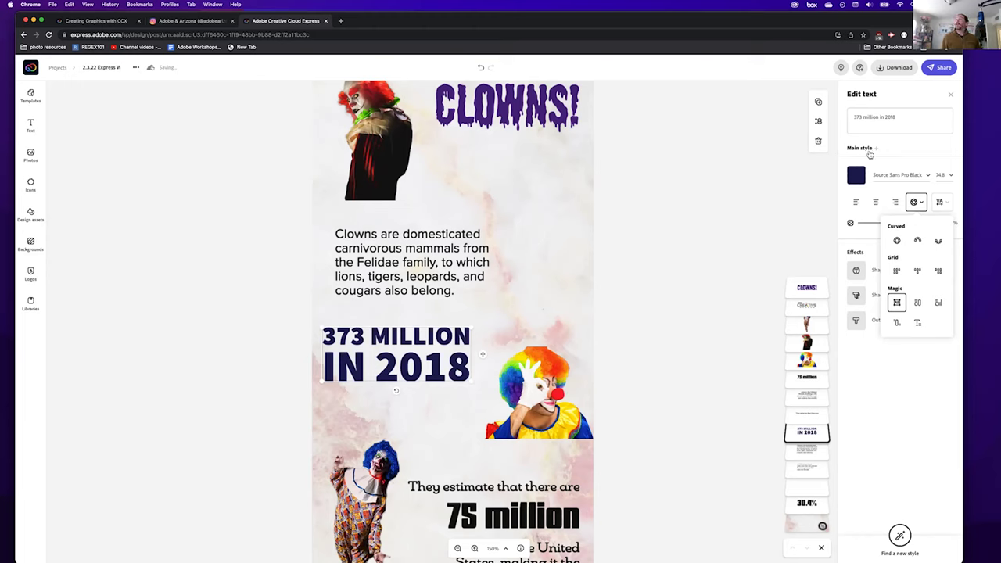
{"action": "left_click", "coordinate": [373, 387]}
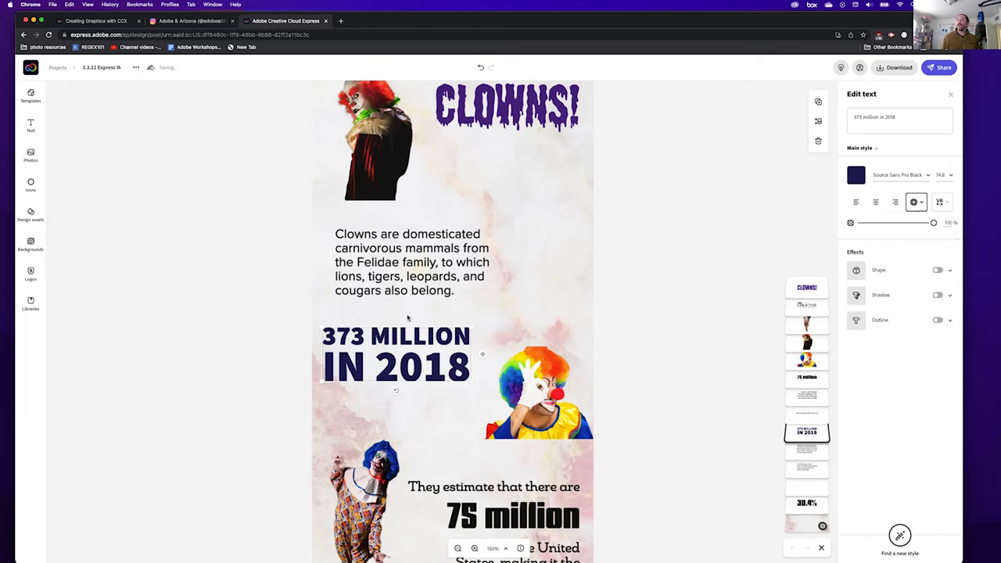
Add a highlight style to "373" in "373 million in 2018" and expand the highlight's Shape effect settings
{"action": "left_click", "coordinate": [877, 150]}
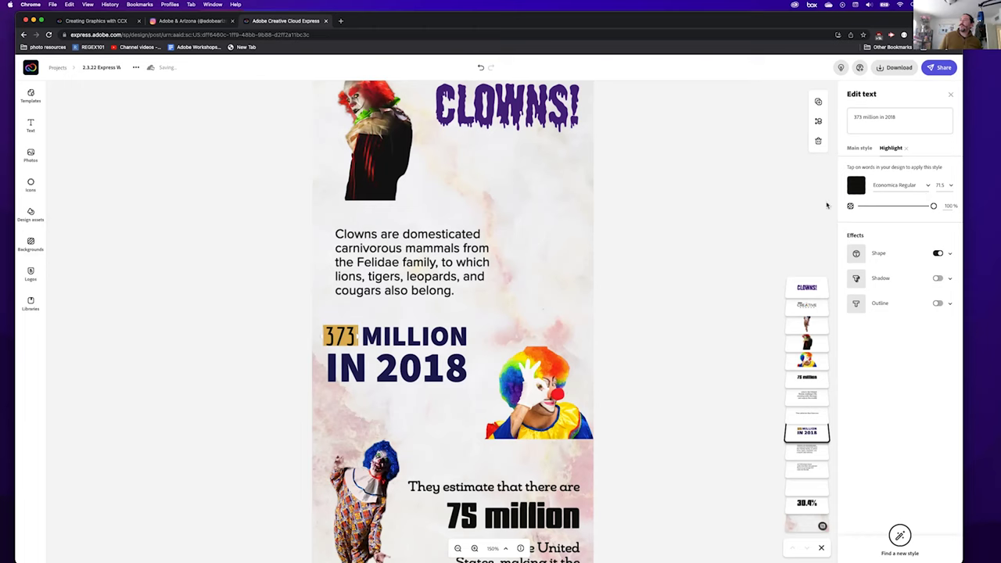
{"action": "left_click", "coordinate": [951, 255]}
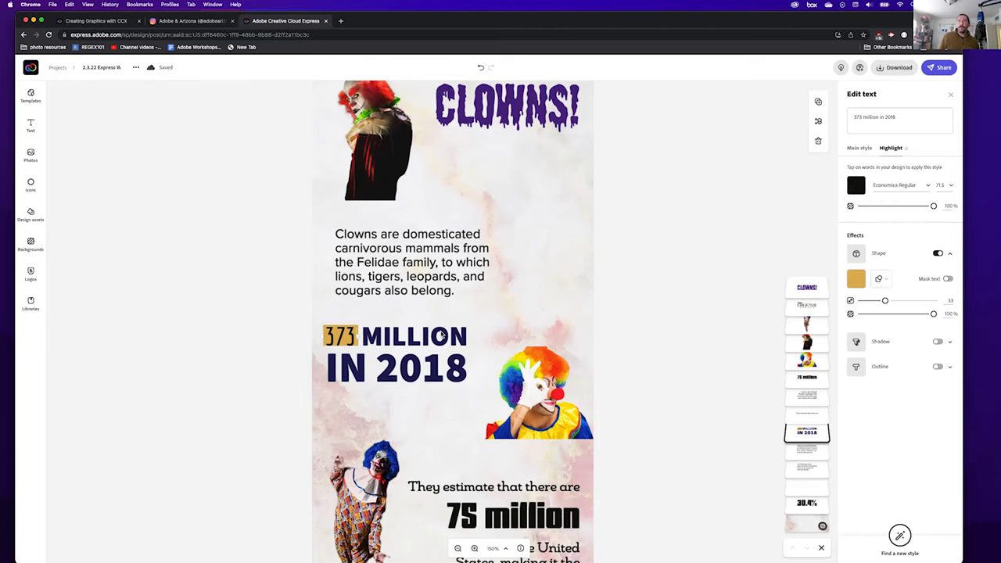
Enable the Shape effect on the "CLOWNS!" title and choose the ribbon banner shape with folded ends
{"action": "scroll", "coordinate": [440, 335], "scroll_direction": "down", "scroll_amount": 3}
{"action": "scroll", "coordinate": [485, 317], "scroll_direction": "up", "scroll_amount": 10}
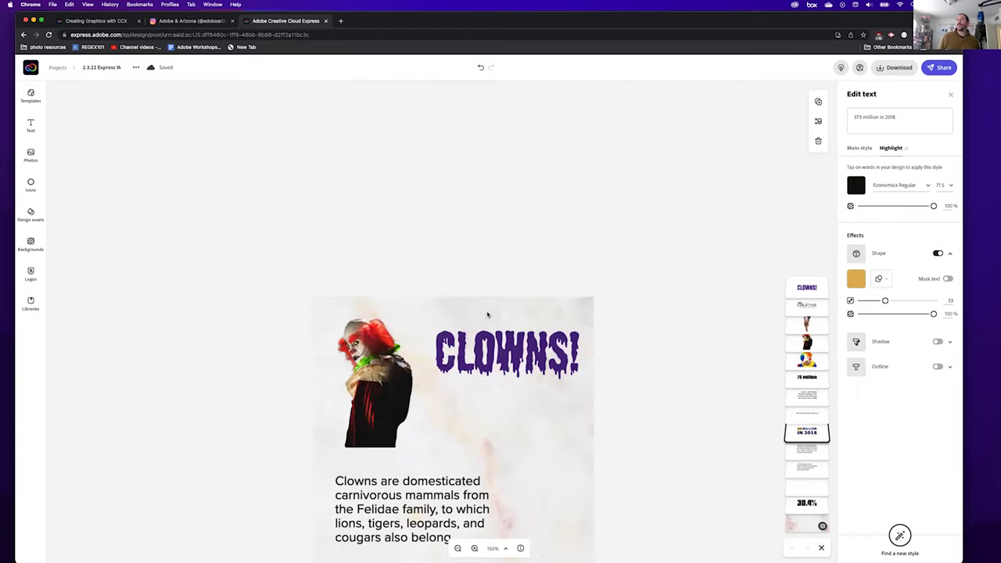
{"action": "left_click", "coordinate": [498, 354]}
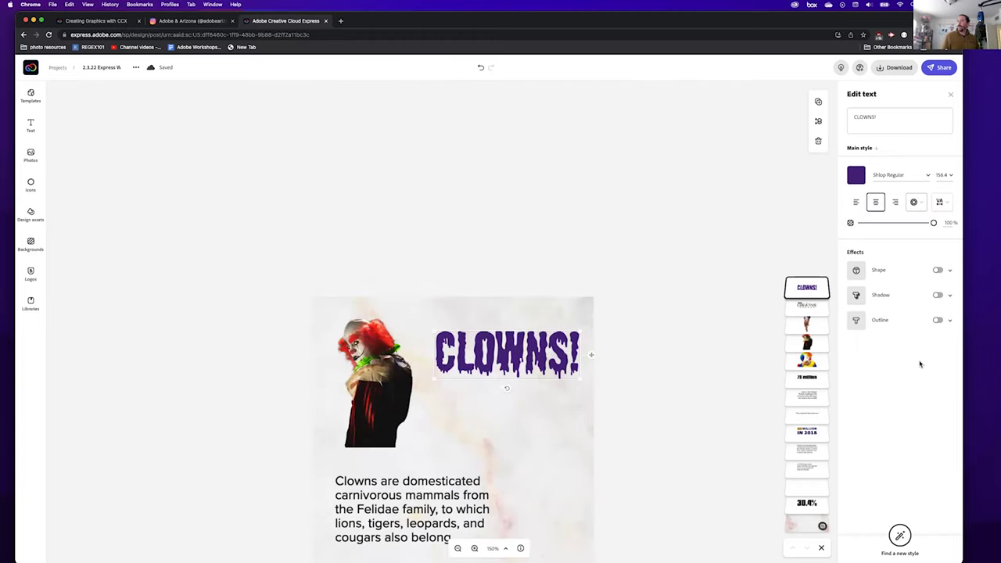
{"action": "left_click", "coordinate": [950, 274]}
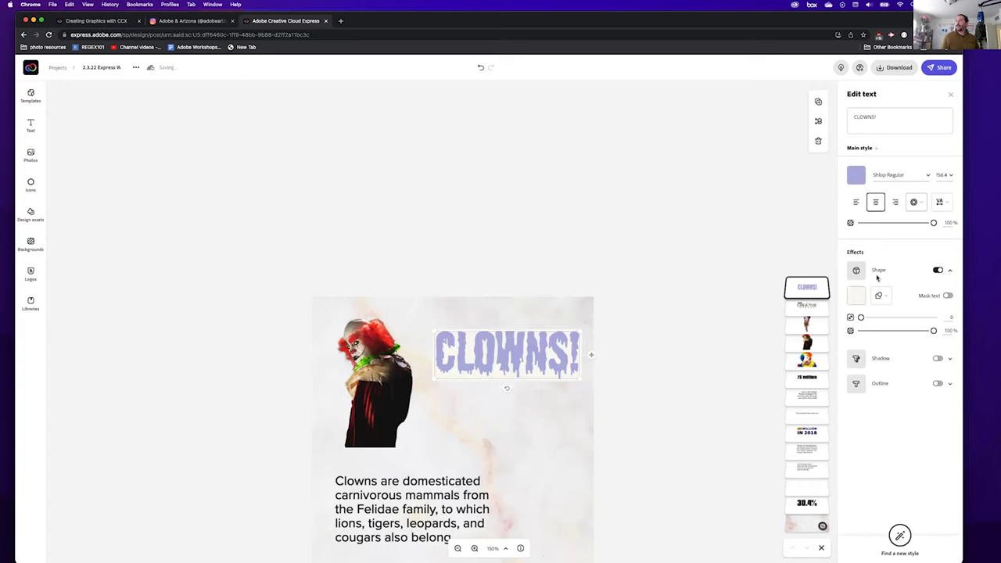
{"action": "left_click", "coordinate": [880, 299]}
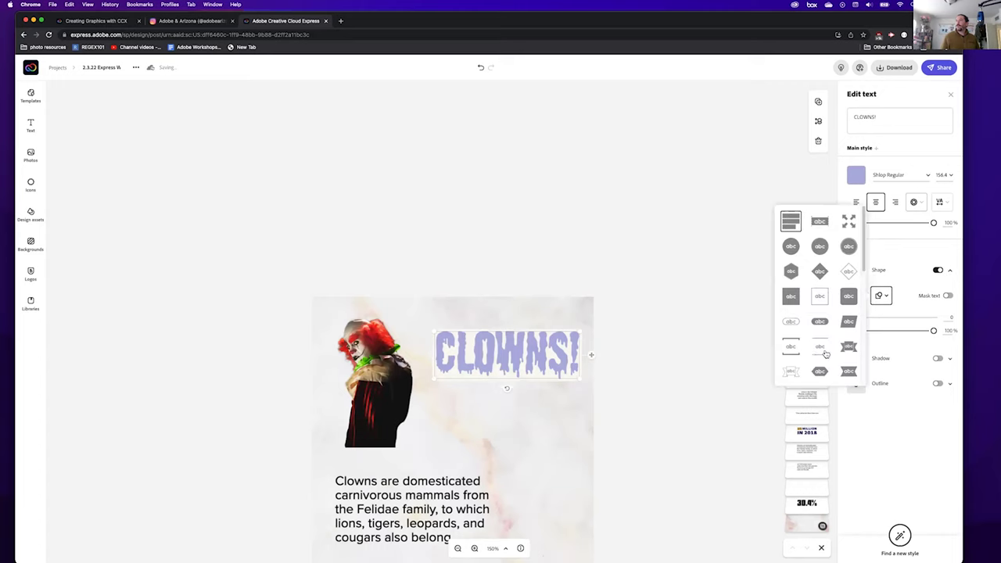
{"action": "scroll", "coordinate": [826, 344], "scroll_direction": "down", "scroll_amount": 2}
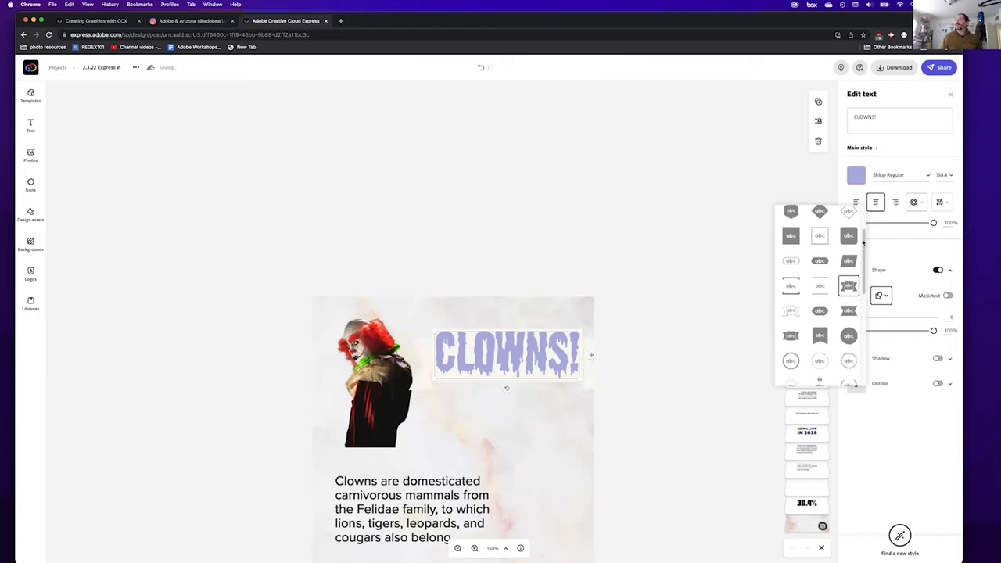
{"action": "left_click", "coordinate": [893, 254]}
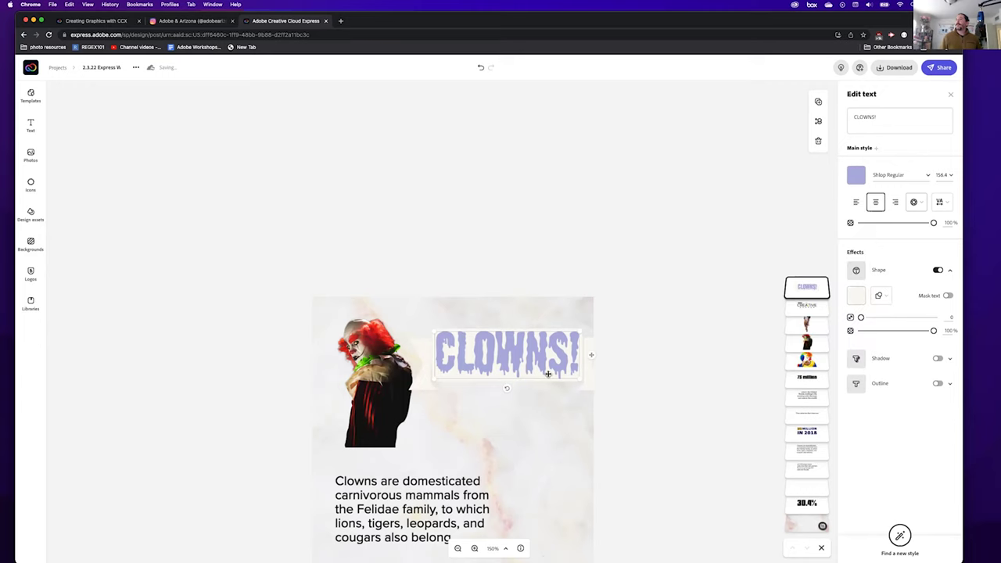
Recolor the "CLOWNS!" title text bright red (#EF4056) from the UA Digital Learning palette, and center it at the infographic's top
{"action": "left_click", "coordinate": [856, 175]}
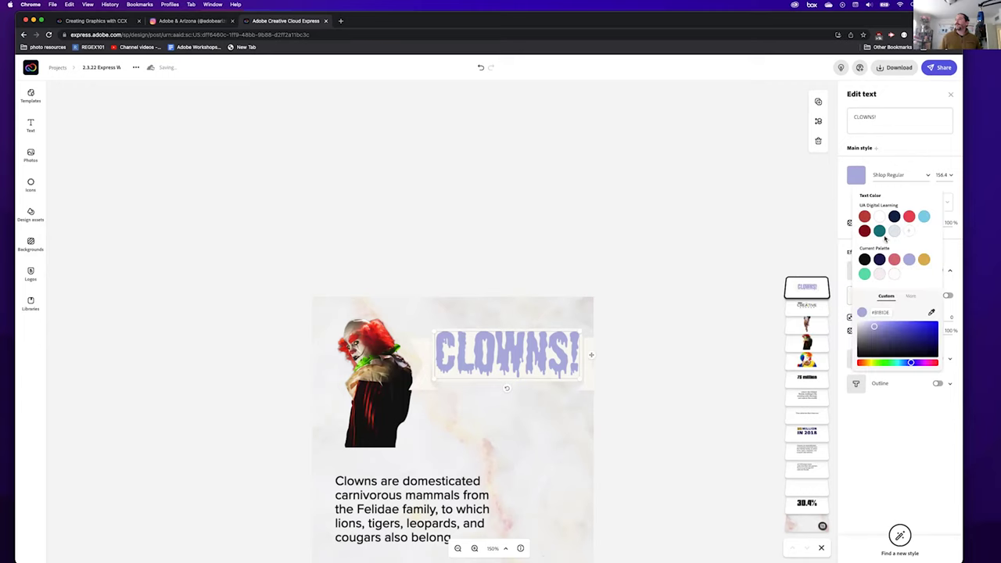
{"action": "left_click", "coordinate": [909, 217]}
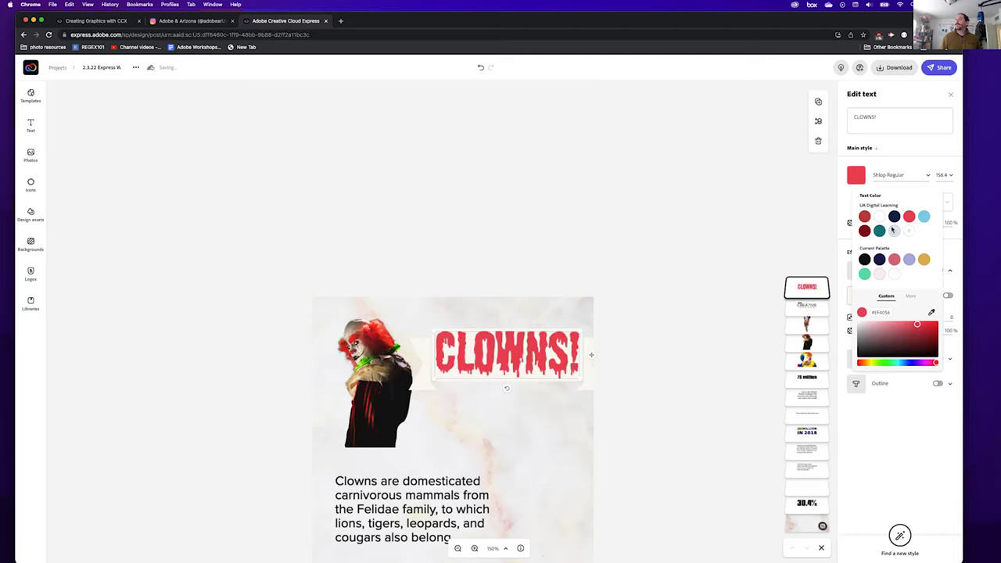
{"action": "left_click", "coordinate": [504, 342]}
{"action": "left_click_drag", "start_coordinate": [508, 349], "coordinate": [449, 328]}
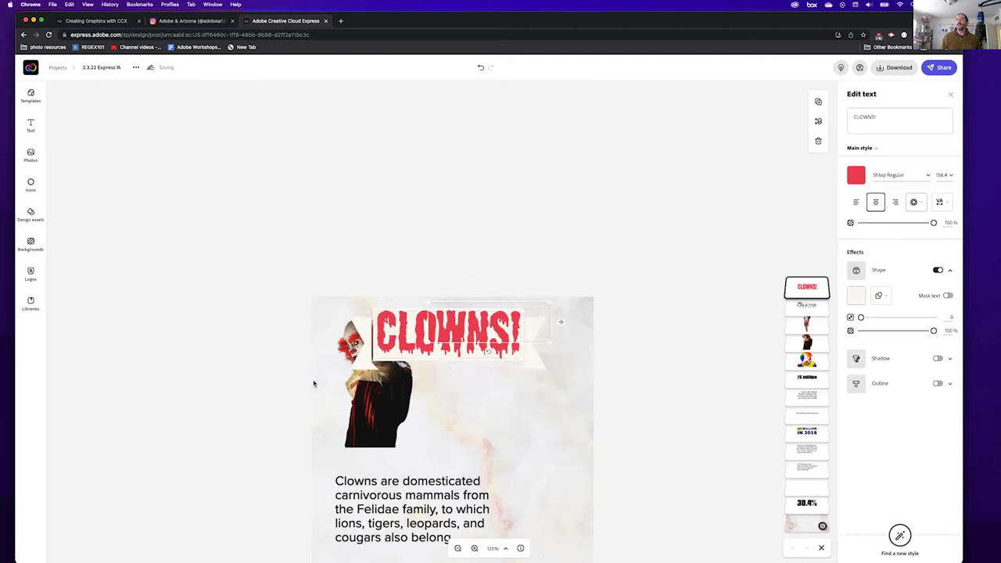
Place the red-haired clown on the infographic's right side below the title, and raise the opening paragraph beside it
{"action": "scroll", "coordinate": [313, 383], "scroll_direction": "down", "scroll_amount": 3}
{"action": "left_click_drag", "start_coordinate": [442, 177], "coordinate": [538, 212]}
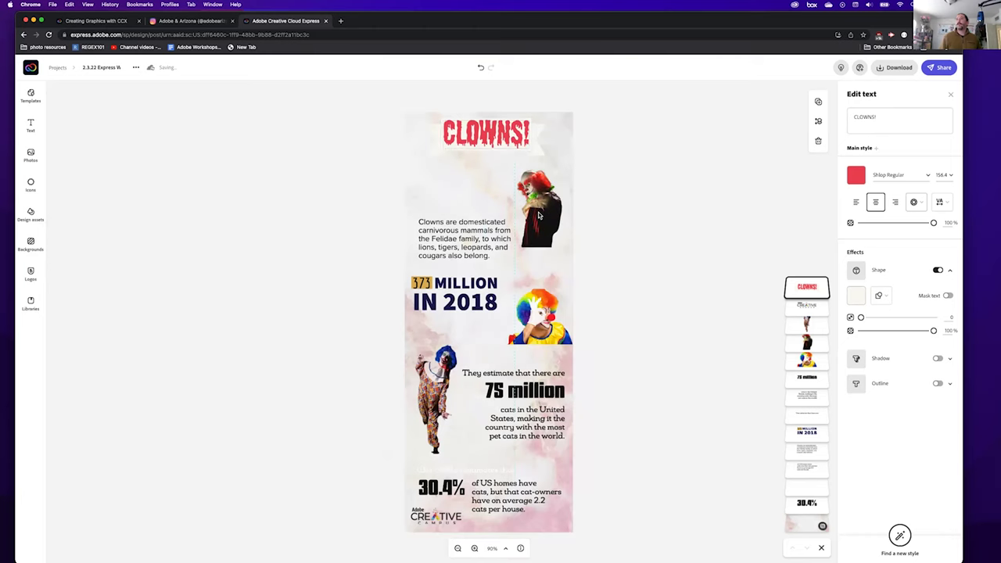
{"action": "left_click_drag", "start_coordinate": [441, 217], "coordinate": [444, 195]}
Swap the rainbow-wigged clown and "373 million in 2018", with the clown left and the text right, both slightly higher
{"action": "left_click_drag", "start_coordinate": [443, 296], "coordinate": [442, 268]}
{"action": "left_click_drag", "start_coordinate": [532, 315], "coordinate": [441, 311]}
{"action": "left_click_drag", "start_coordinate": [479, 270], "coordinate": [550, 314]}
{"action": "left_click_drag", "start_coordinate": [451, 310], "coordinate": [446, 291]}
{"action": "left_click_drag", "start_coordinate": [523, 315], "coordinate": [518, 299]}
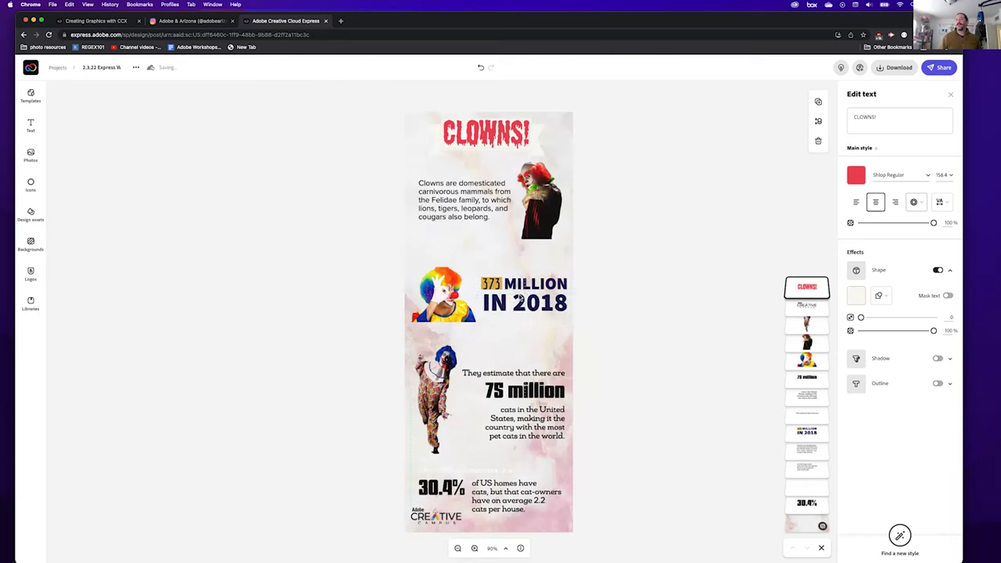
Swap the blue-wigged clown with the "75 million" text lines, placing the clown right and the text left
{"action": "left_click_drag", "start_coordinate": [434, 403], "coordinate": [615, 392]}
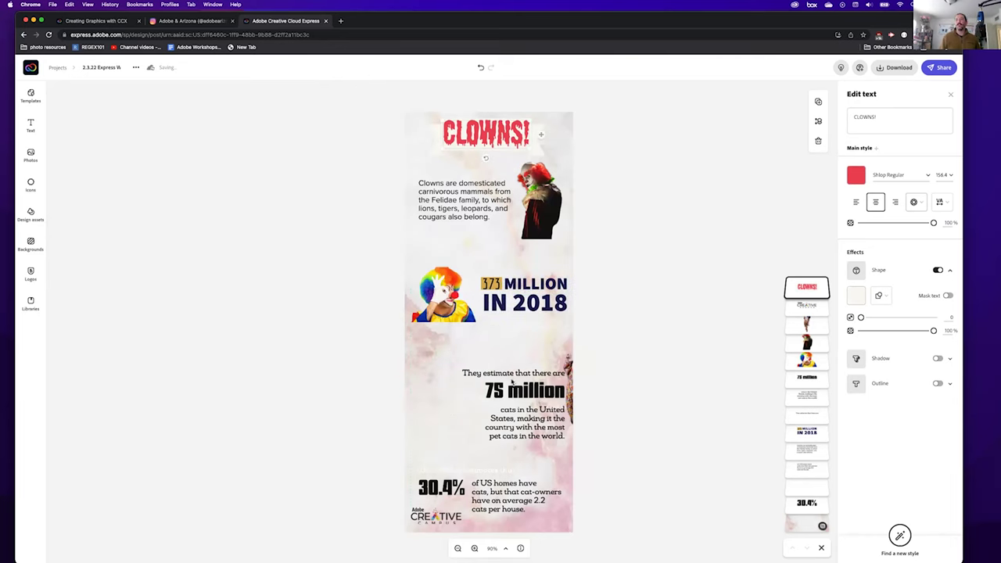
{"action": "left_click_drag", "start_coordinate": [531, 396], "coordinate": [460, 376]}
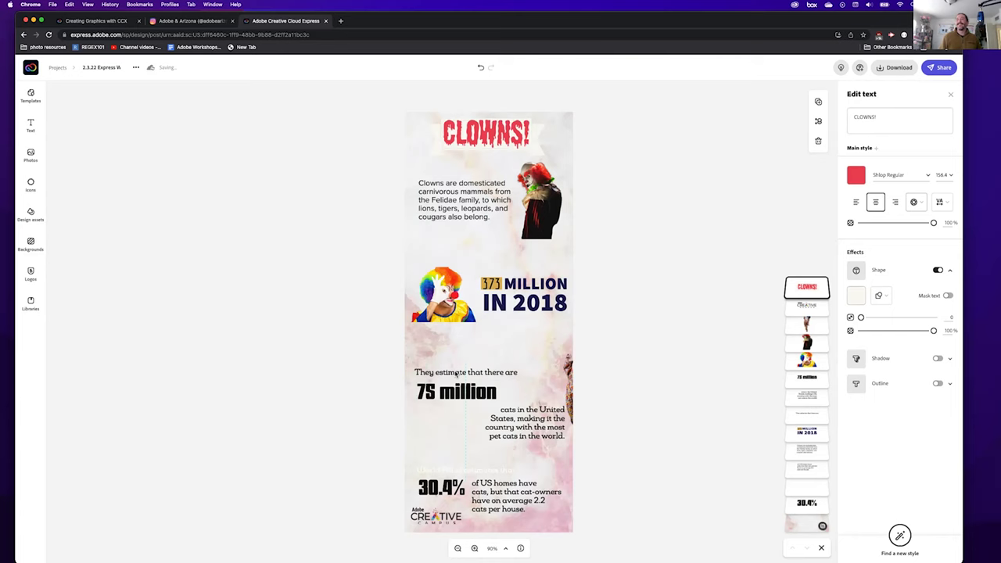
{"action": "left_click_drag", "start_coordinate": [480, 430], "coordinate": [417, 436]}
{"action": "left_click_drag", "start_coordinate": [538, 405], "coordinate": [499, 406]}
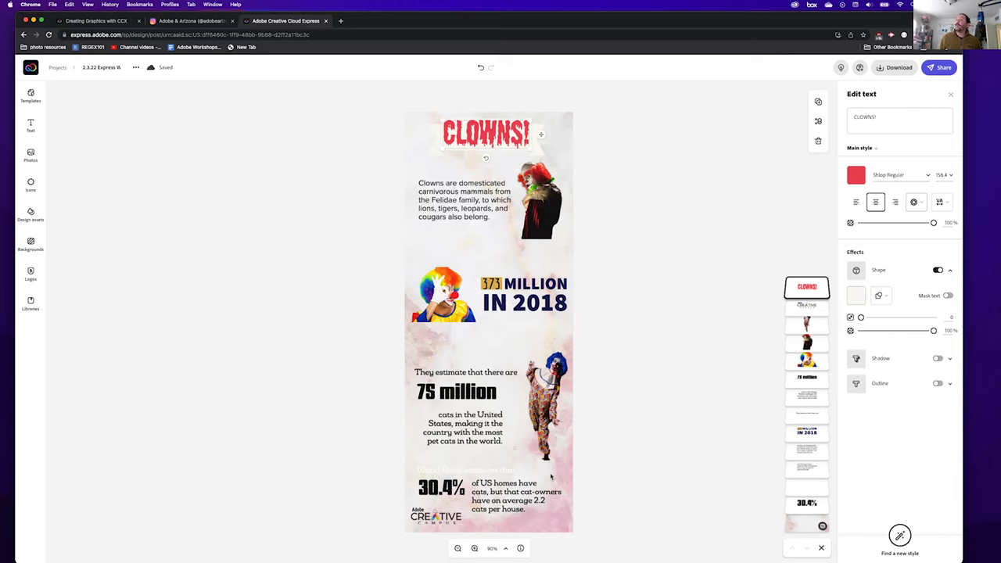
Try the Duotone and Grayscale filters on the blue-wigged clown image, and undo them
{"action": "left_click", "coordinate": [546, 406]}
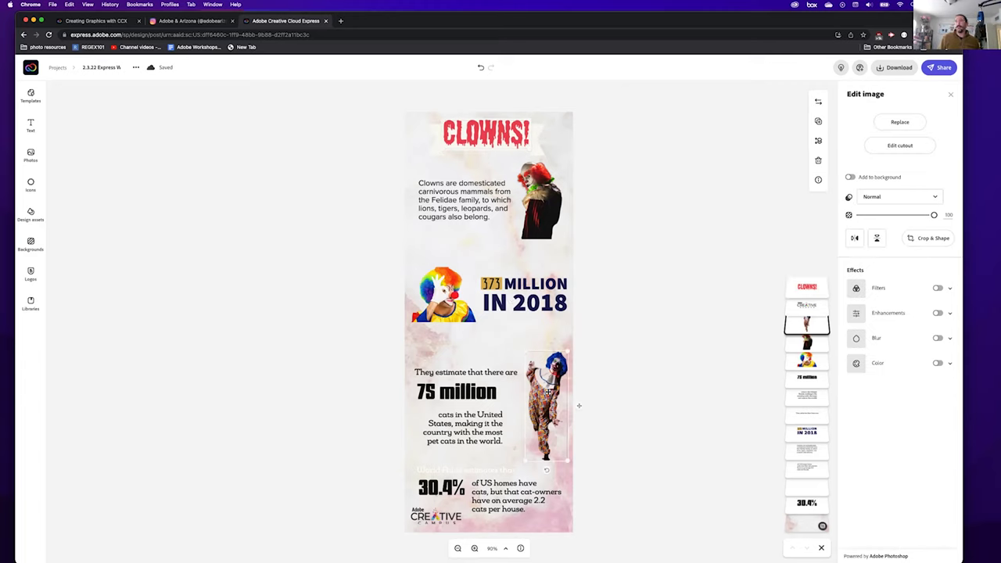
{"action": "left_click", "coordinate": [951, 288]}
{"action": "left_click", "coordinate": [863, 314]}
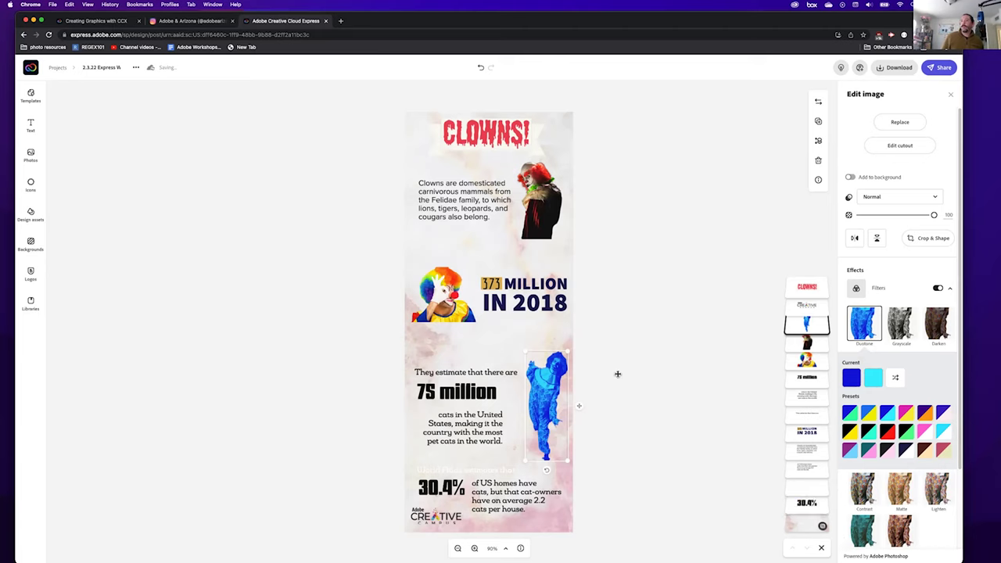
{"action": "left_click", "coordinate": [908, 327]}
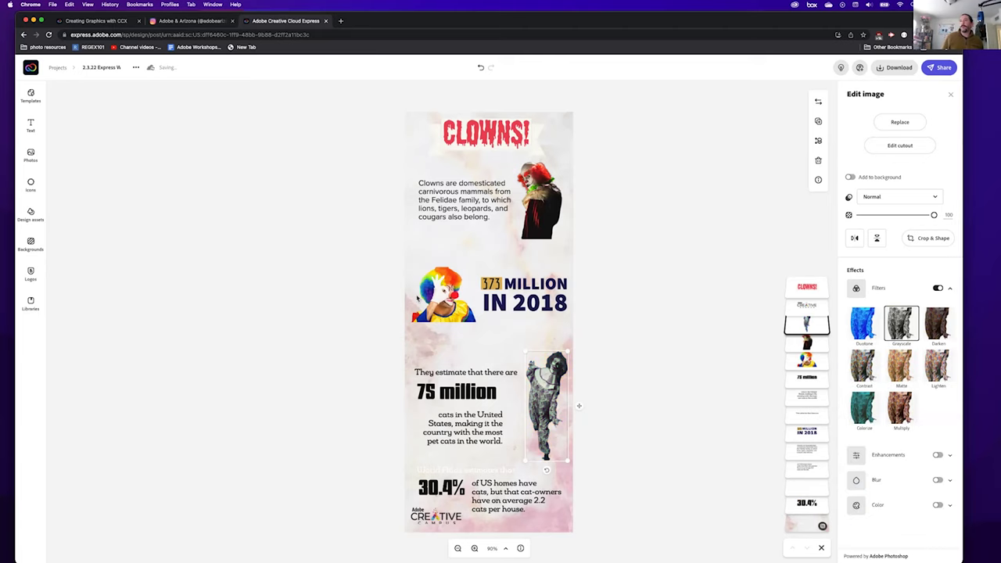
{"action": "left_click", "coordinate": [444, 297]}
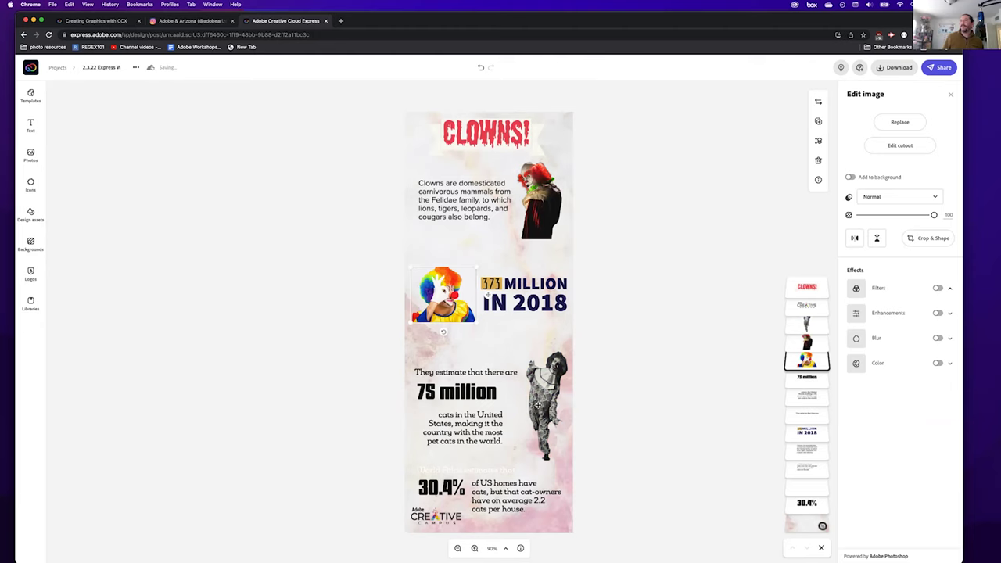
{"action": "left_click", "coordinate": [480, 67]}
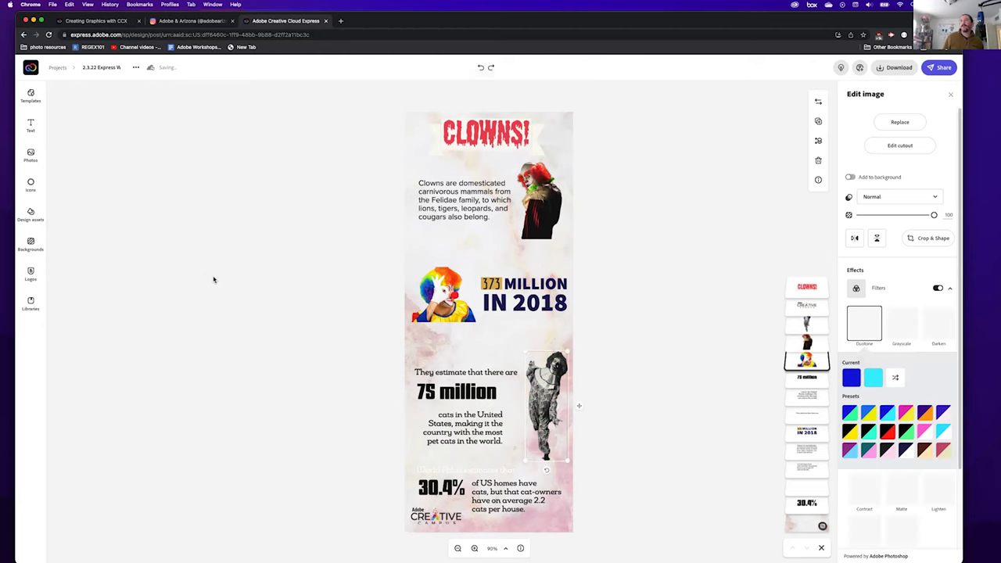
{"action": "left_click", "coordinate": [481, 67]}
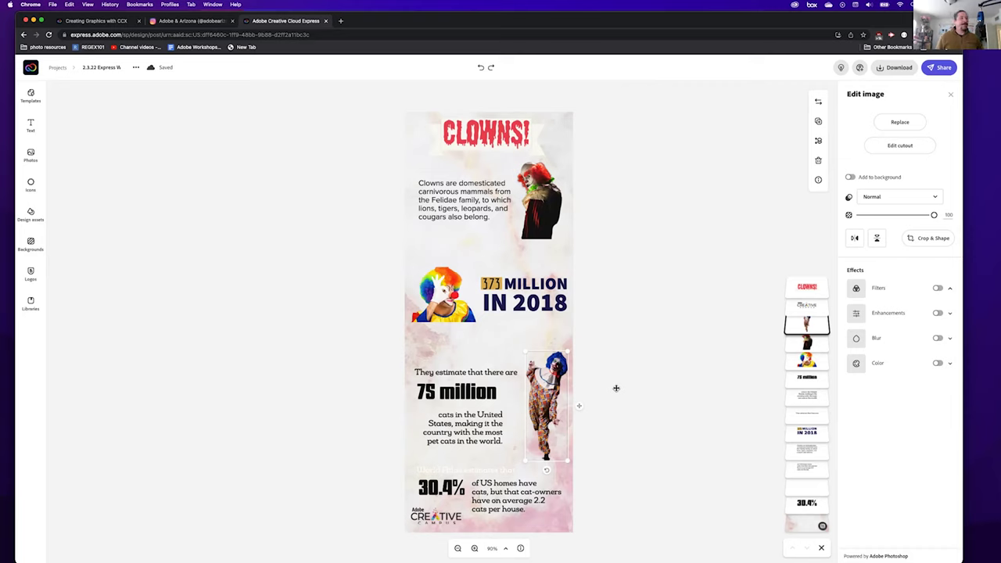
Replace the text "They estimate that there are" above "75 million" with "And type someting else"
{"action": "left_click", "coordinate": [456, 381]}
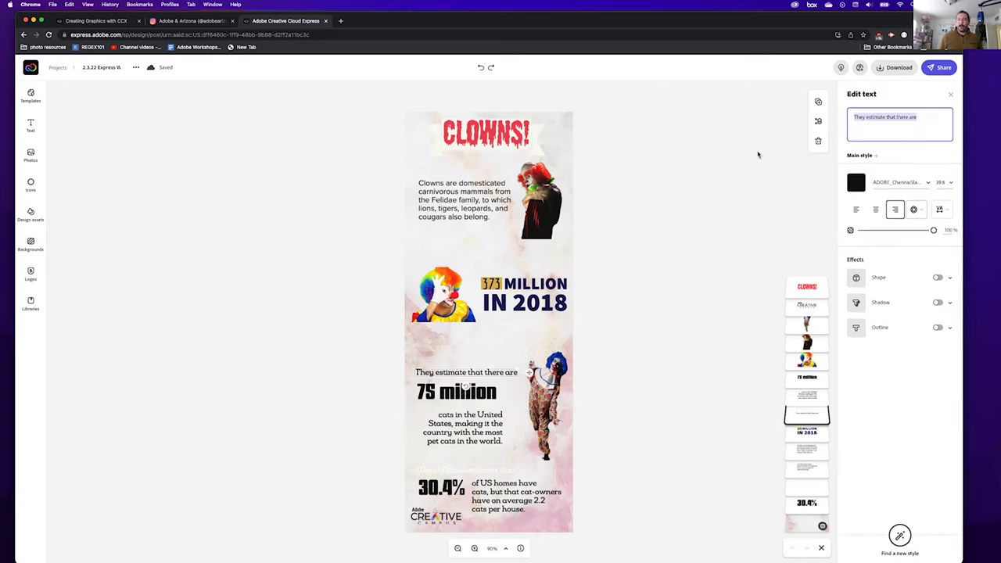
{"action": "type", "text": "And type someting else"}
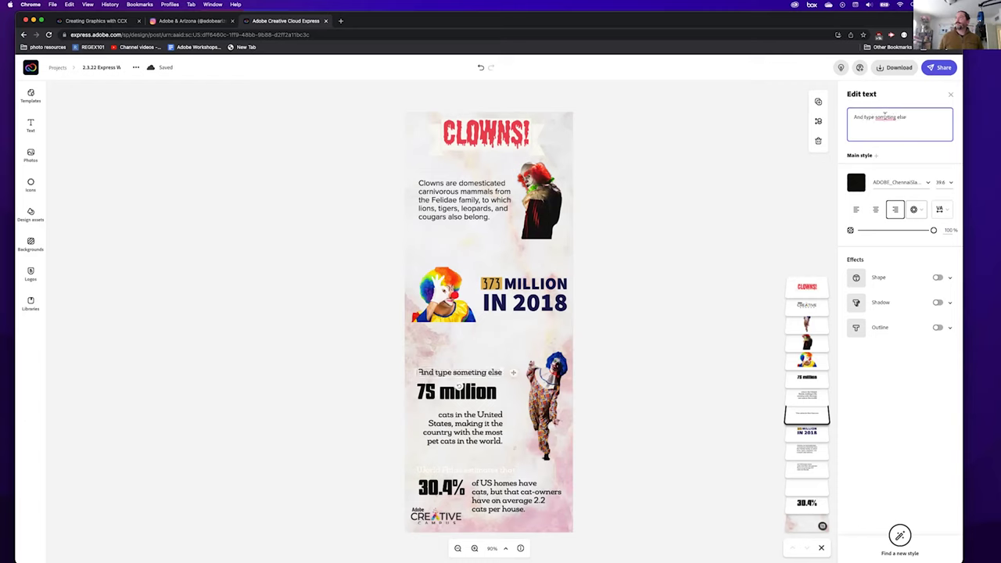
{"action": "left_click", "coordinate": [670, 190]}
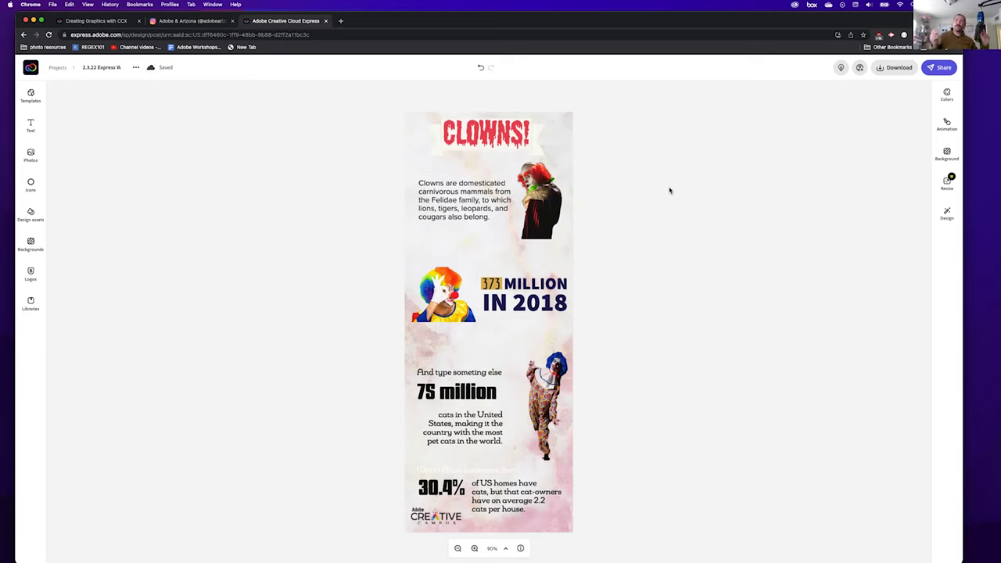
Recolor the ribbon behind the "CLOWNS!" title, trying teal and light gray before choosing dark navy from the current palette
{"action": "left_click", "coordinate": [443, 141]}
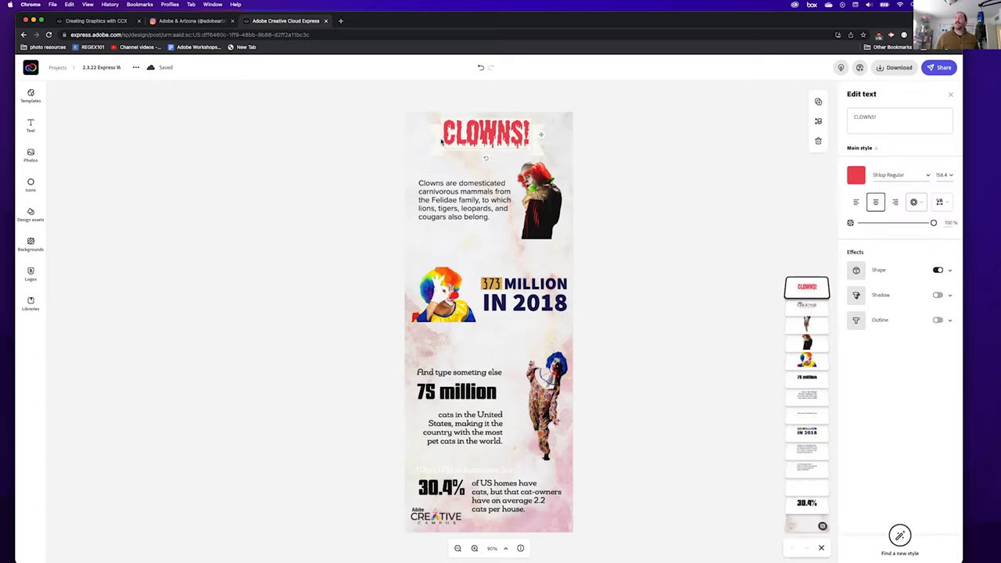
{"action": "left_click", "coordinate": [950, 270]}
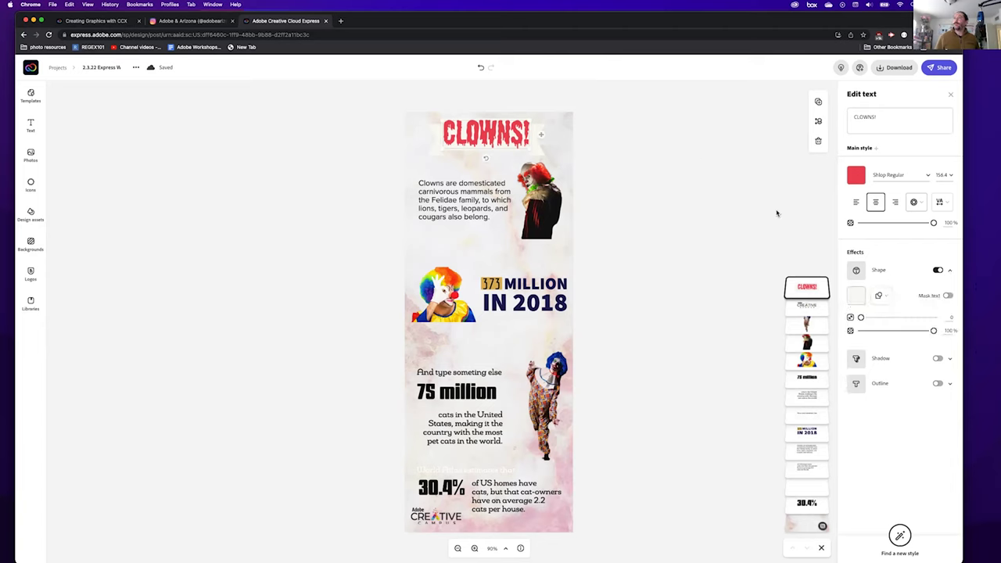
{"action": "left_click", "coordinate": [857, 295]}
{"action": "left_click", "coordinate": [880, 351]}
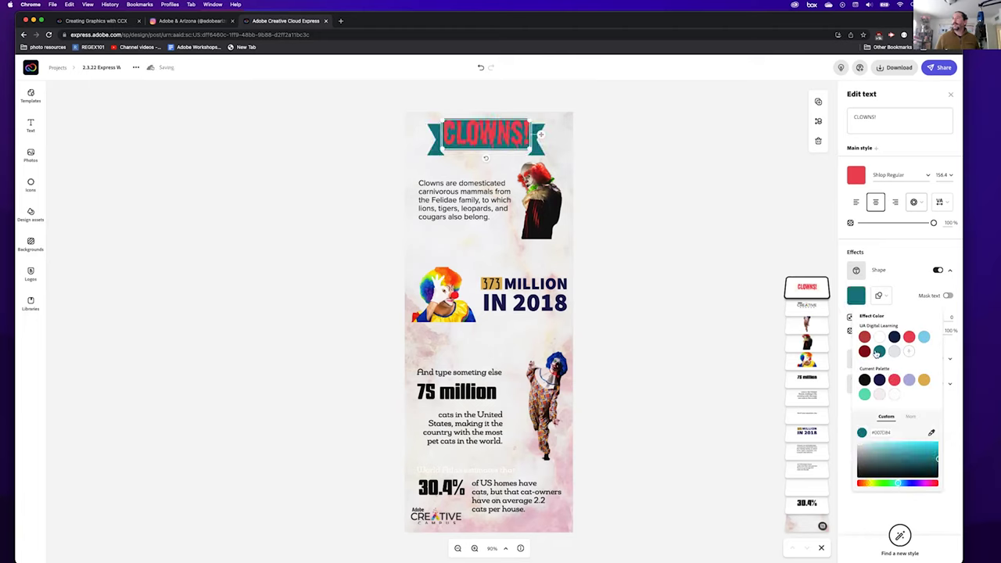
{"action": "left_click", "coordinate": [895, 351]}
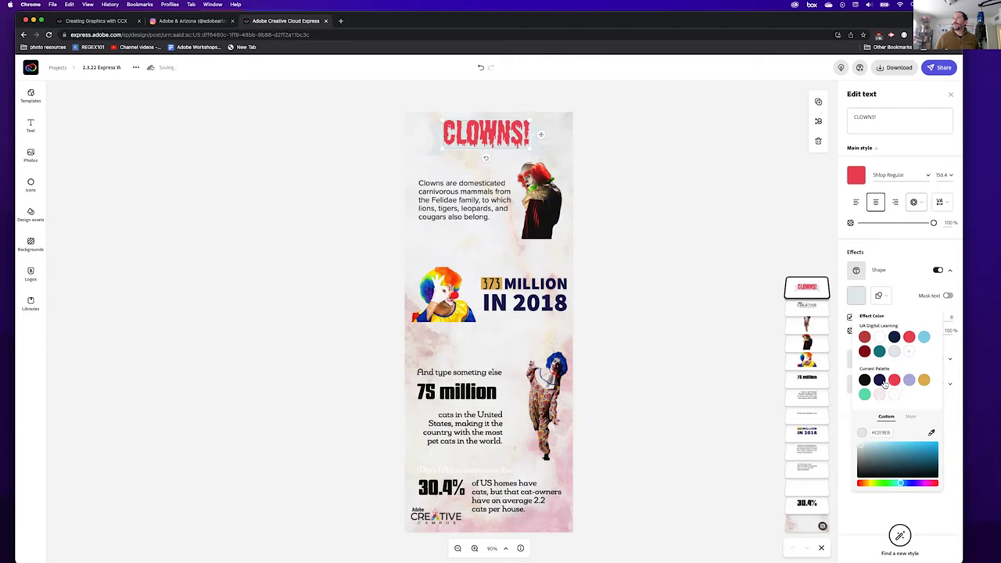
{"action": "left_click", "coordinate": [880, 381]}
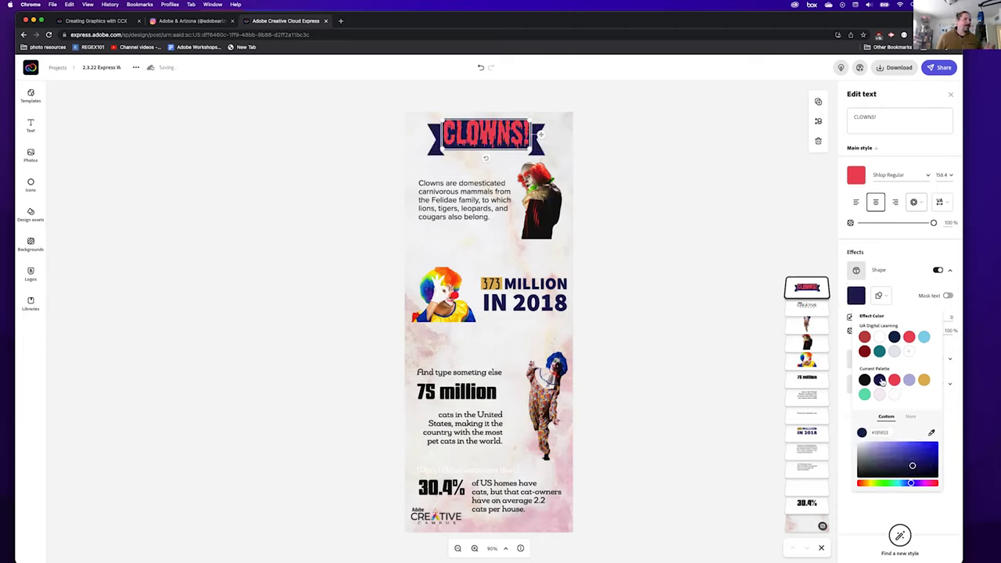
Look over the background image's editing options and the Design variations offered for the infographic
{"action": "left_click", "coordinate": [693, 217]}
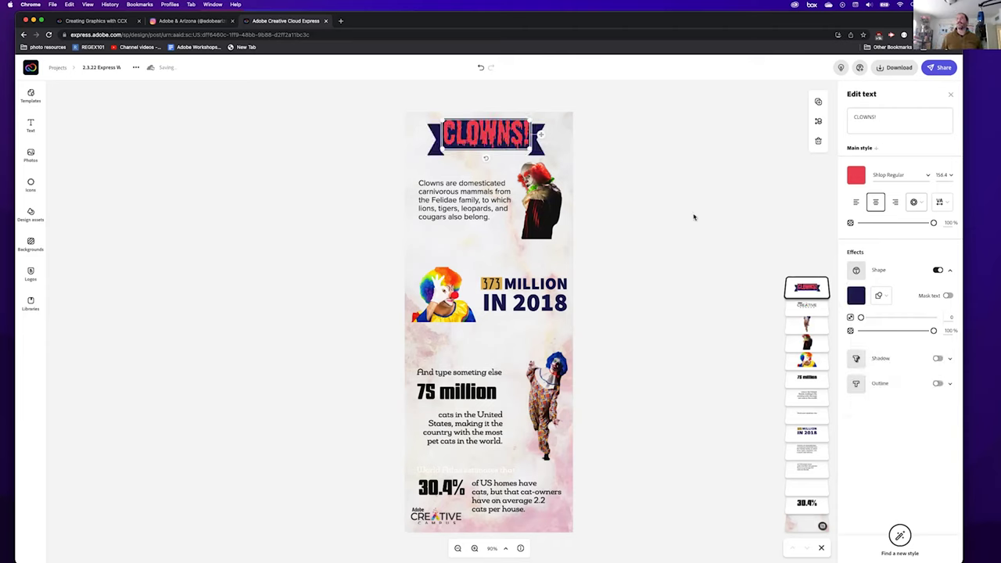
{"action": "left_click", "coordinate": [590, 331]}
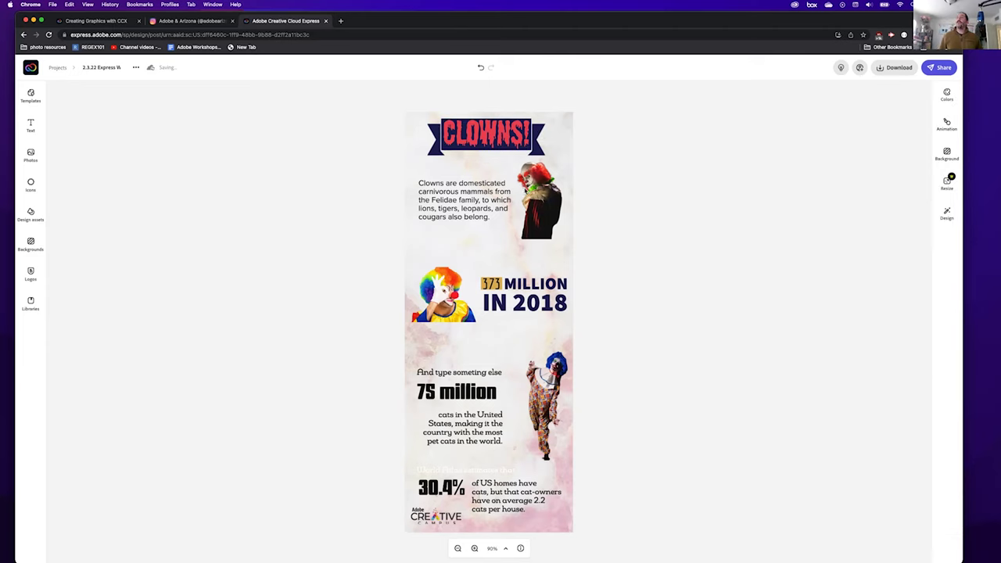
{"action": "left_click", "coordinate": [450, 292]}
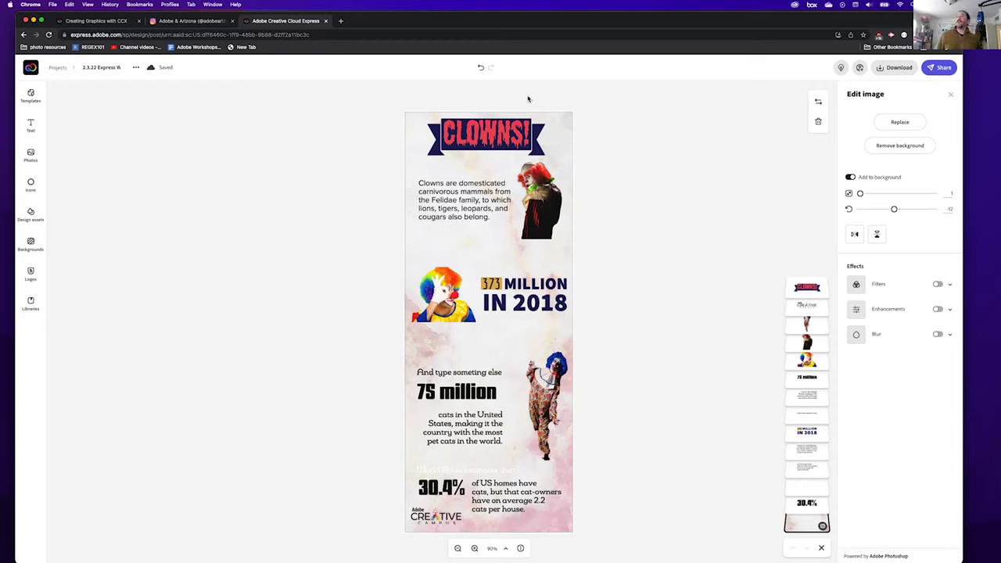
{"action": "left_click", "coordinate": [679, 128]}
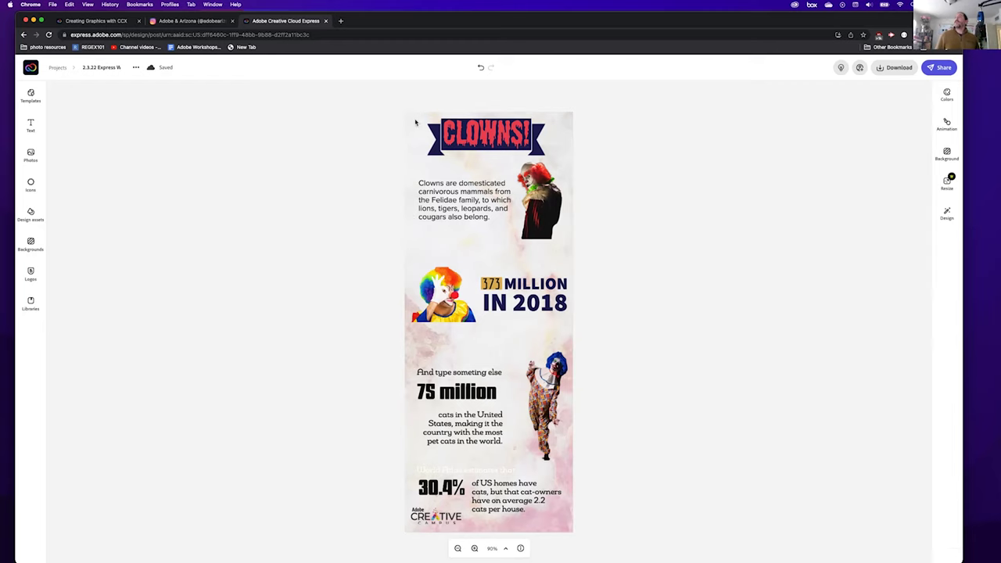
{"action": "left_click", "coordinate": [416, 121]}
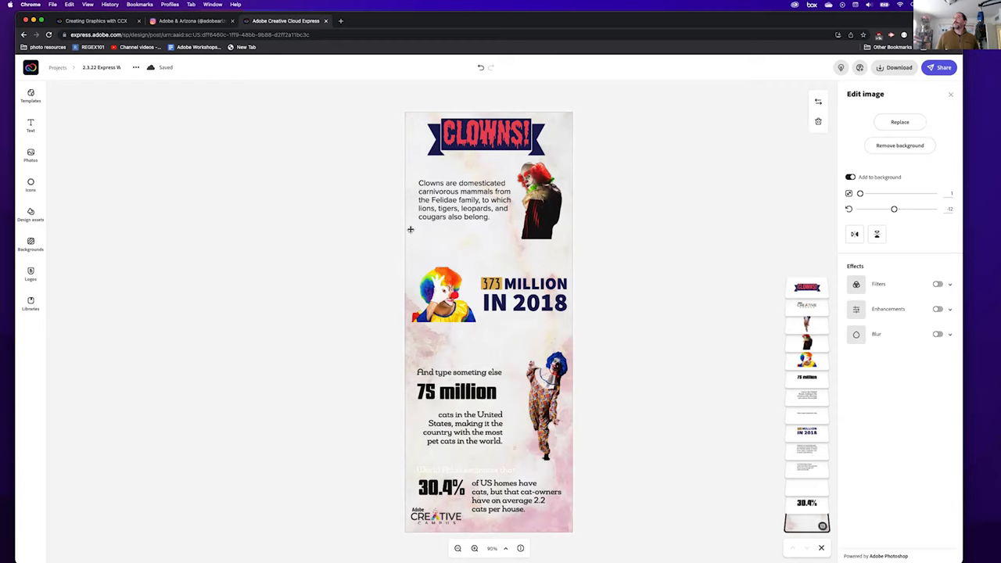
{"action": "left_click", "coordinate": [952, 95]}
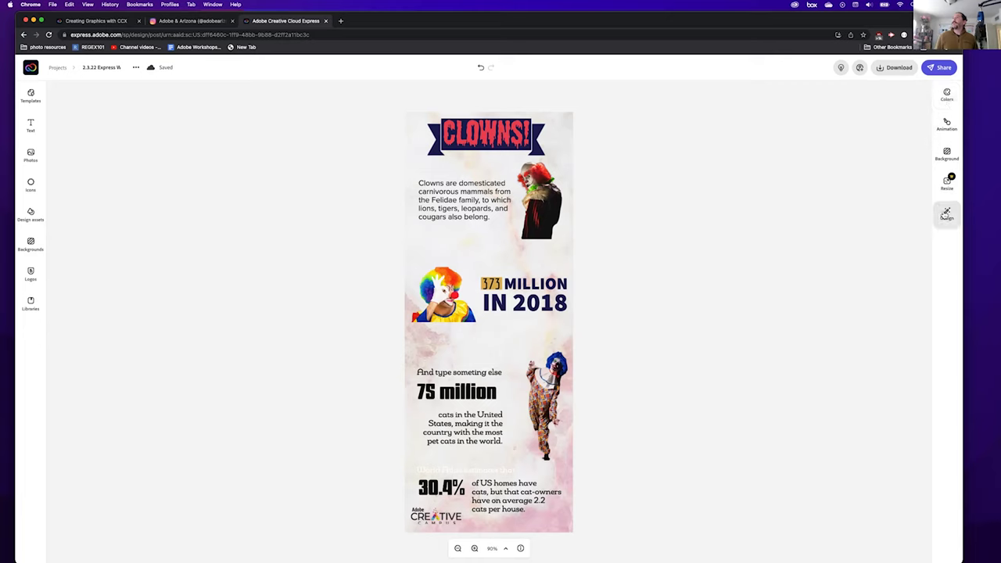
{"action": "left_click", "coordinate": [947, 213]}
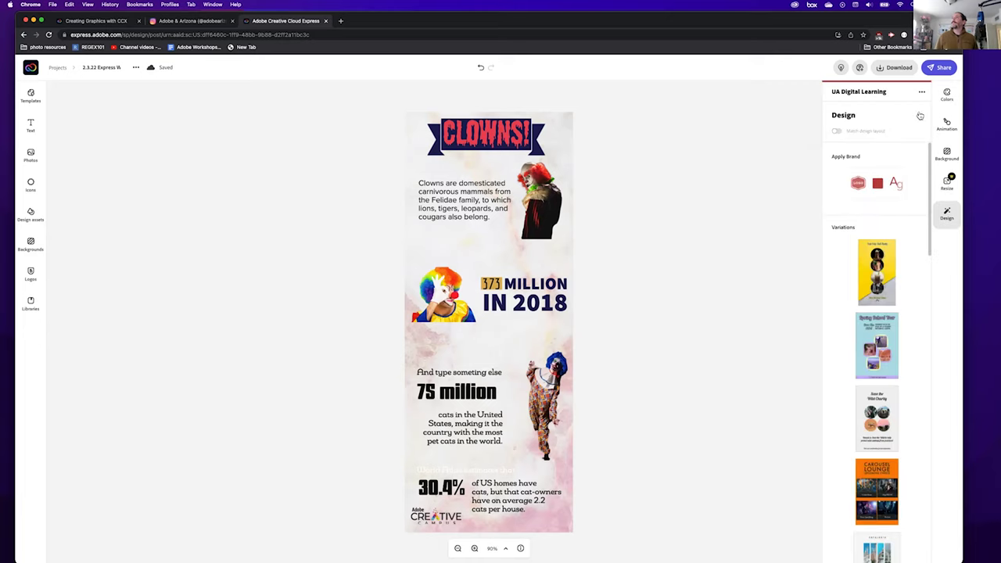
{"action": "left_click", "coordinate": [920, 115]}
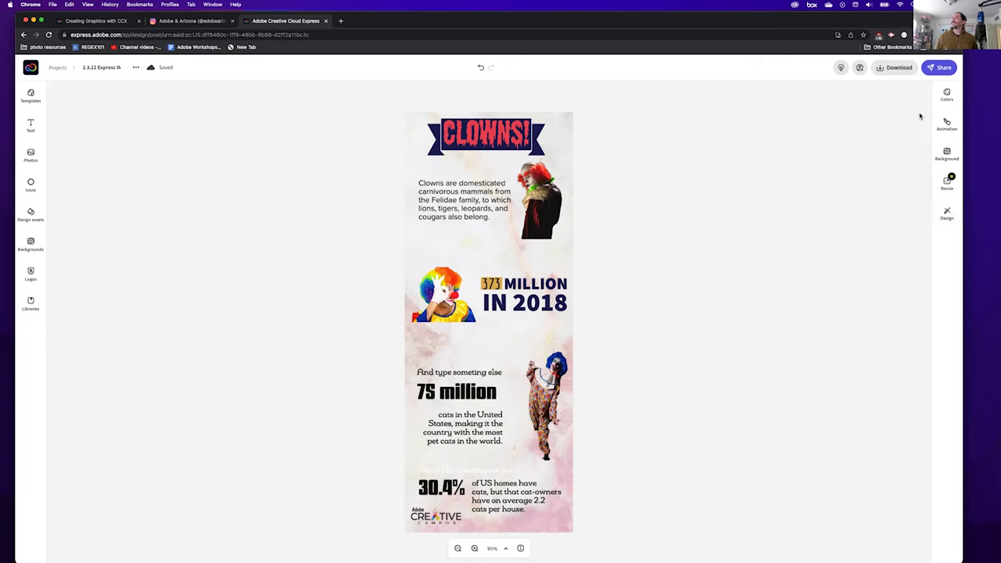
{"action": "left_click", "coordinate": [473, 162]}
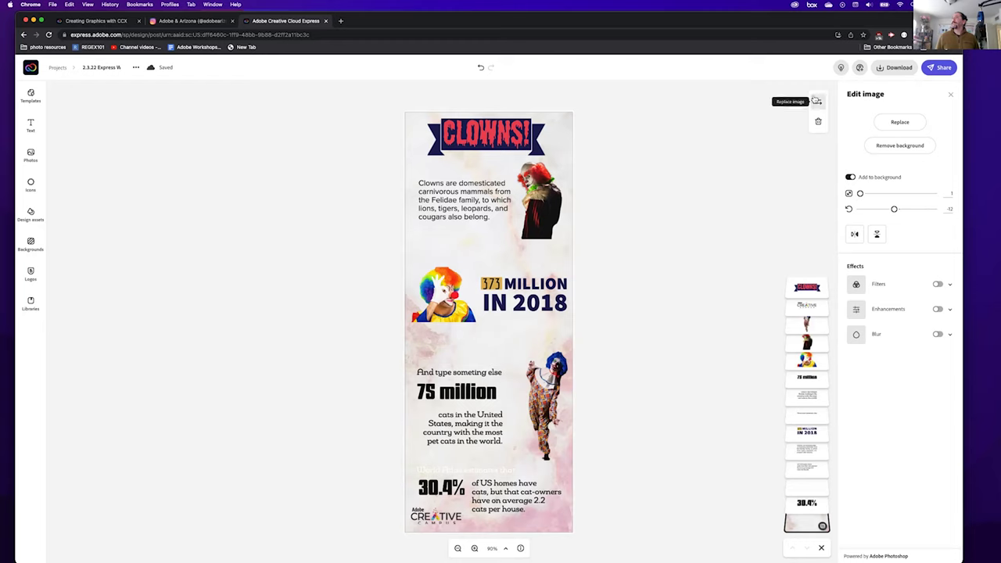
{"action": "left_click", "coordinate": [952, 94]}
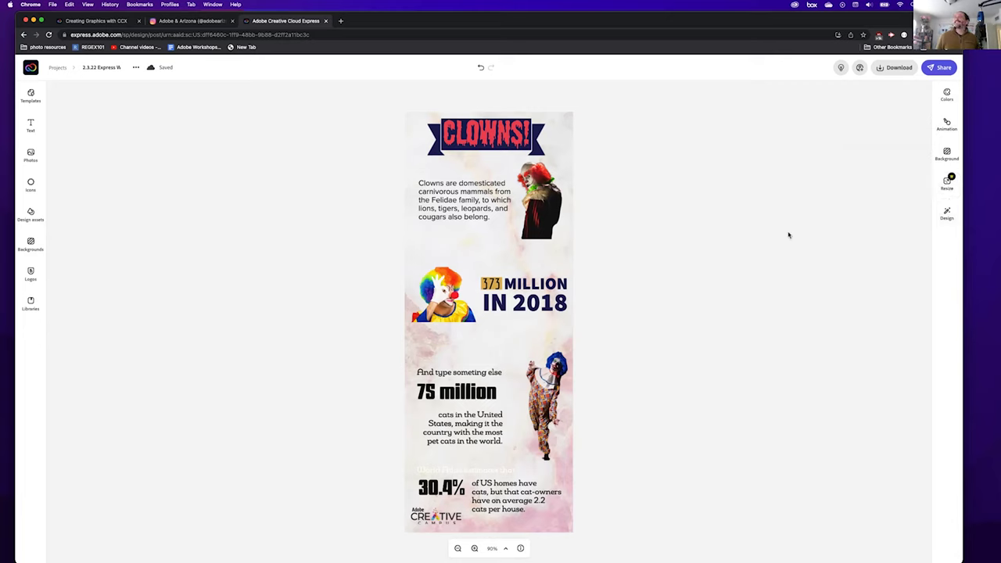
Resize the design to the 1080 x 1920 Instagram story format, also trying the Instagram landscape and square Instagram sizes
{"action": "left_click", "coordinate": [947, 186]}
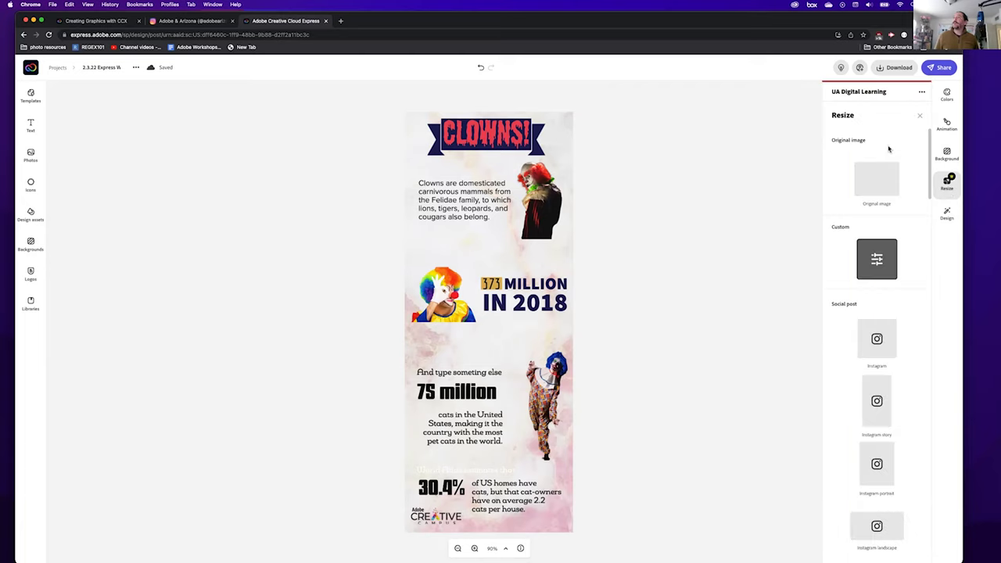
{"action": "left_click", "coordinate": [868, 420]}
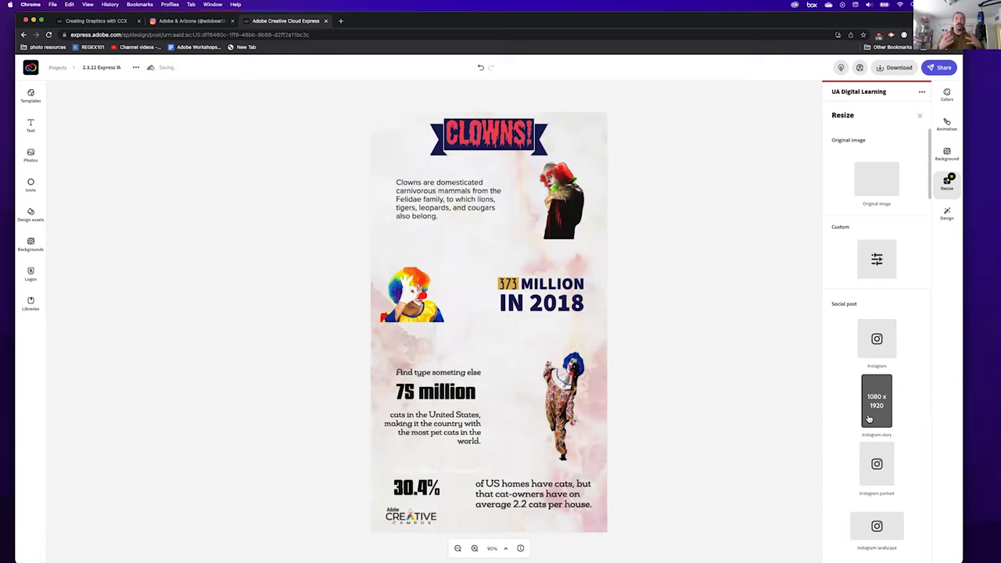
{"action": "left_click", "coordinate": [874, 517]}
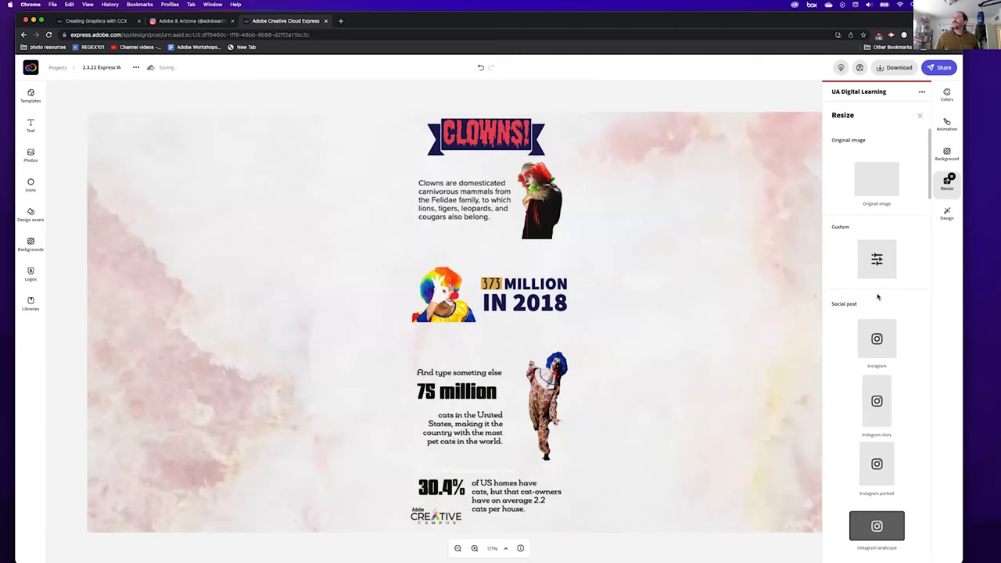
{"action": "left_click", "coordinate": [877, 400]}
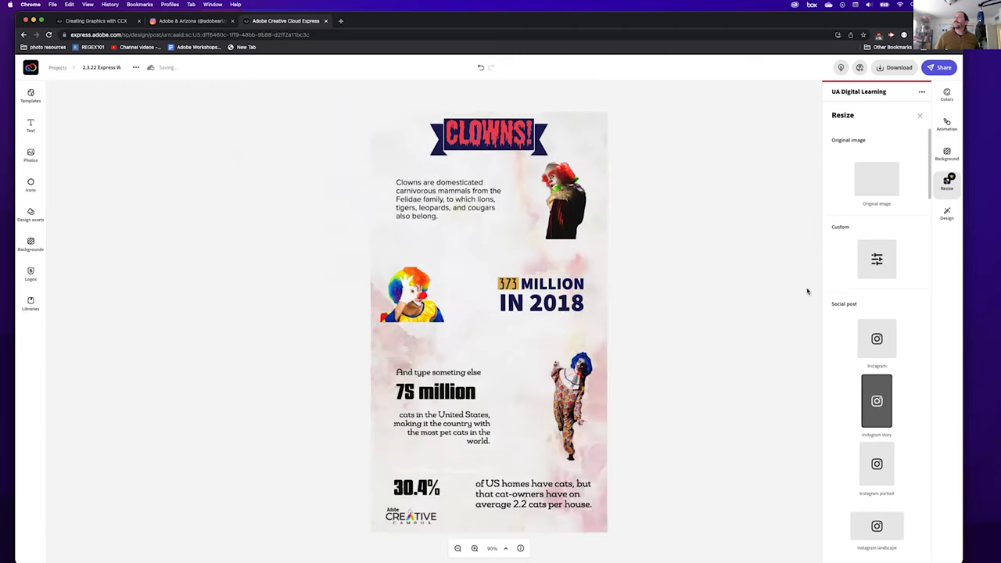
{"action": "left_click", "coordinate": [868, 341]}
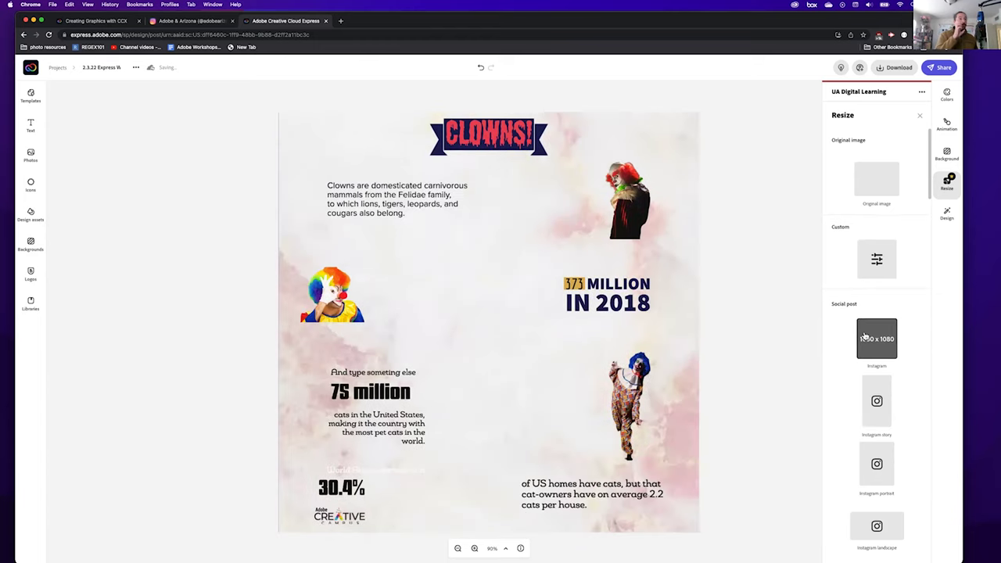
{"action": "left_click", "coordinate": [889, 416]}
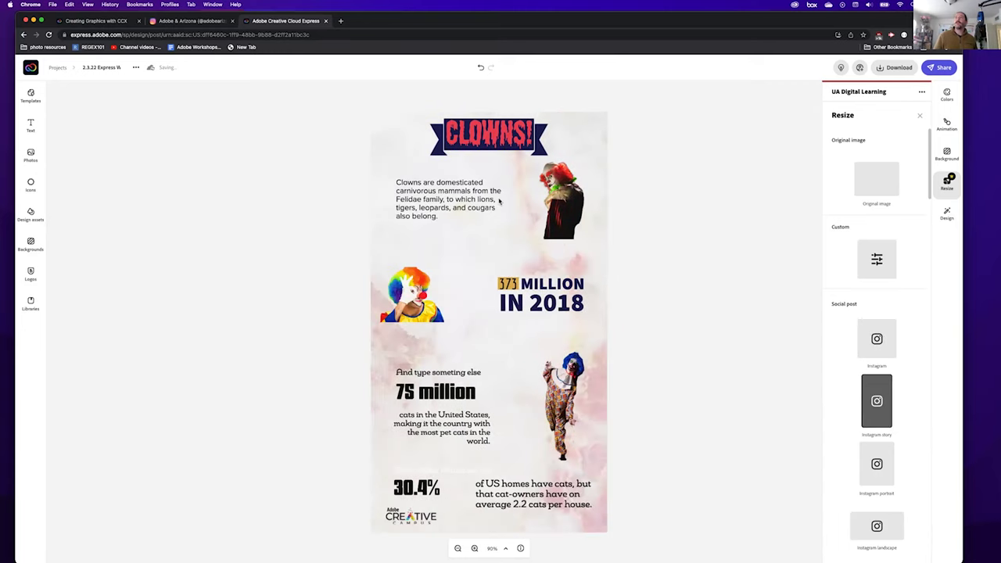
Enlarge the "Clowns are domesticated" paragraph, the "373 million in 2018" text and the rainbow-wigged clown to fill the wider page
{"action": "left_click", "coordinate": [429, 202]}
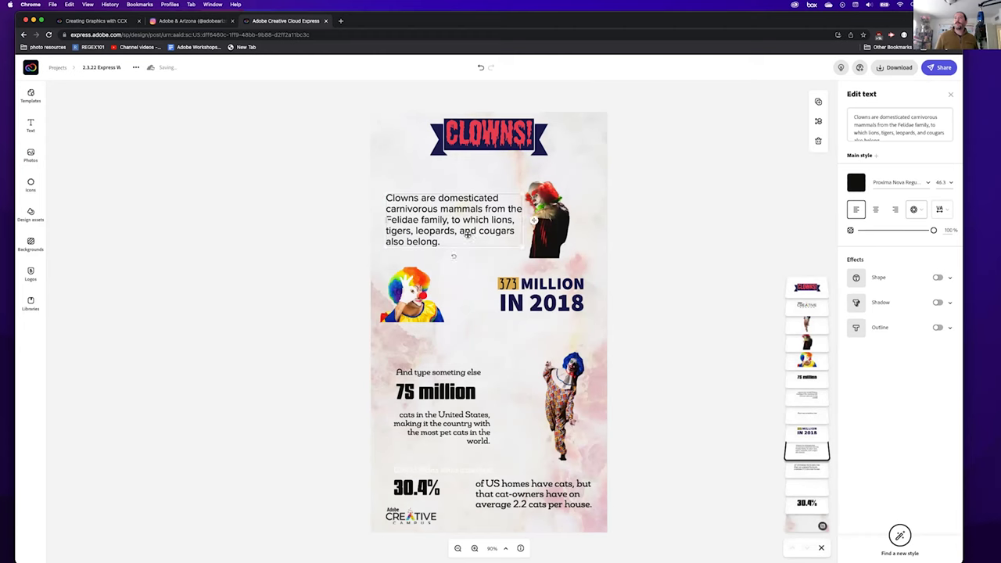
{"action": "left_click", "coordinate": [516, 305]}
{"action": "left_click_drag", "start_coordinate": [573, 318], "coordinate": [599, 333]}
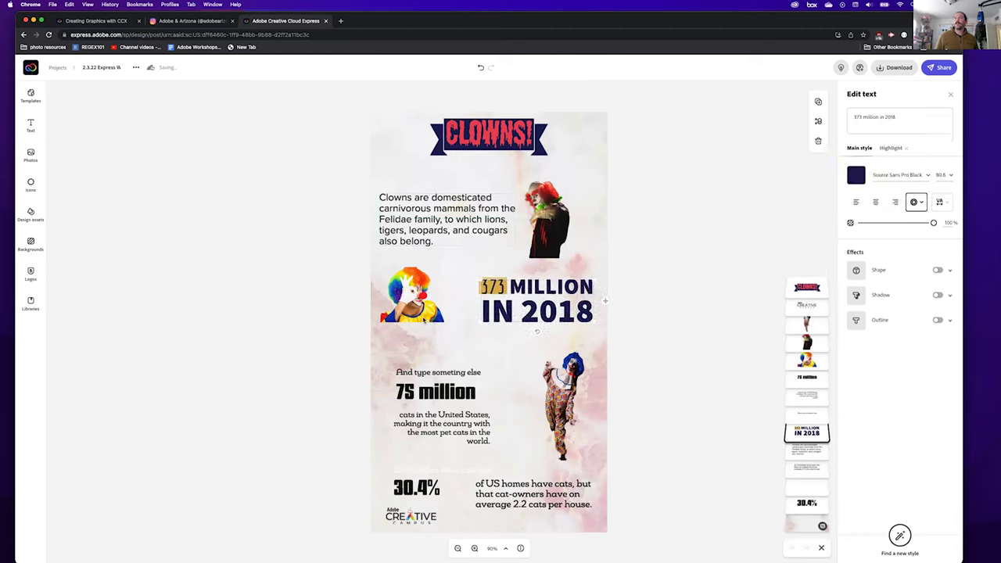
{"action": "left_click", "coordinate": [424, 319]}
{"action": "left_click_drag", "start_coordinate": [444, 323], "coordinate": [479, 364]}
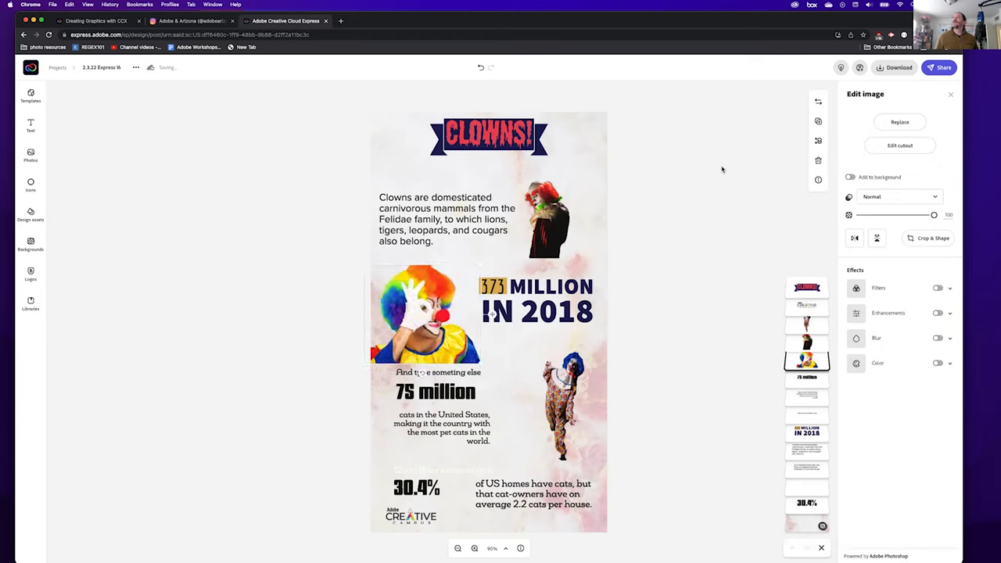
{"action": "left_click", "coordinate": [743, 226]}
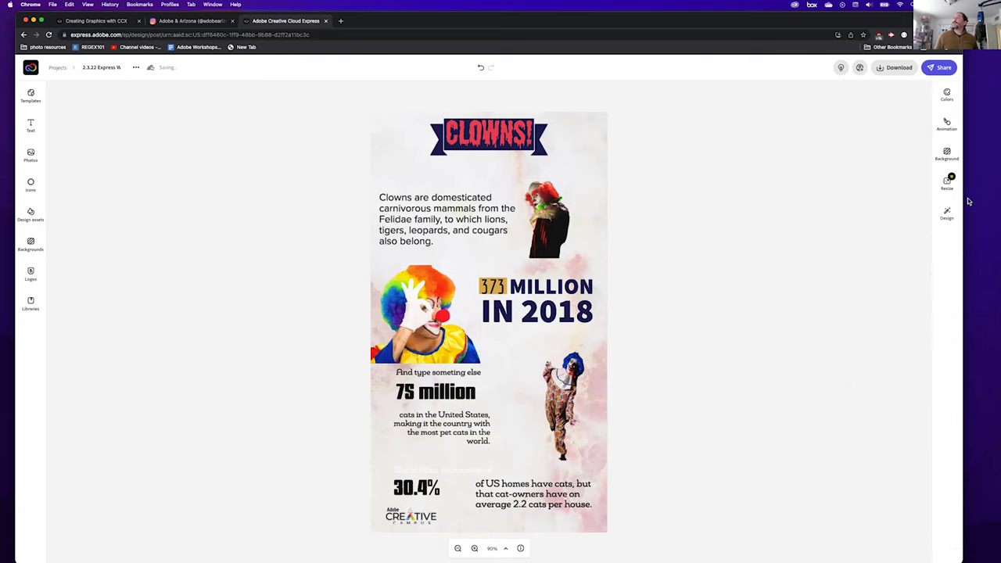
View the custom width, height and unit settings for resizing the design, and cancel without changing them
{"action": "left_click", "coordinate": [947, 182]}
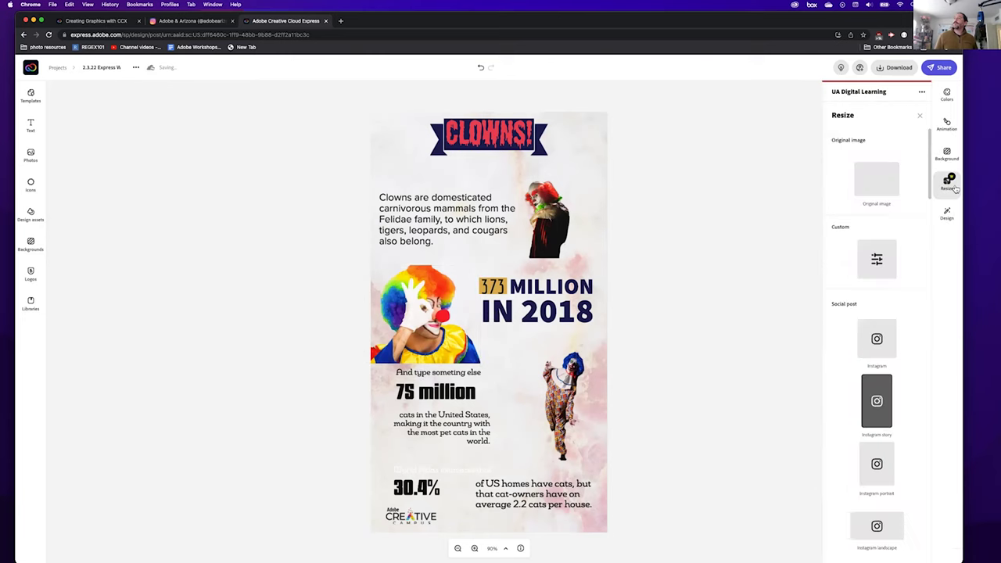
{"action": "left_click", "coordinate": [871, 272]}
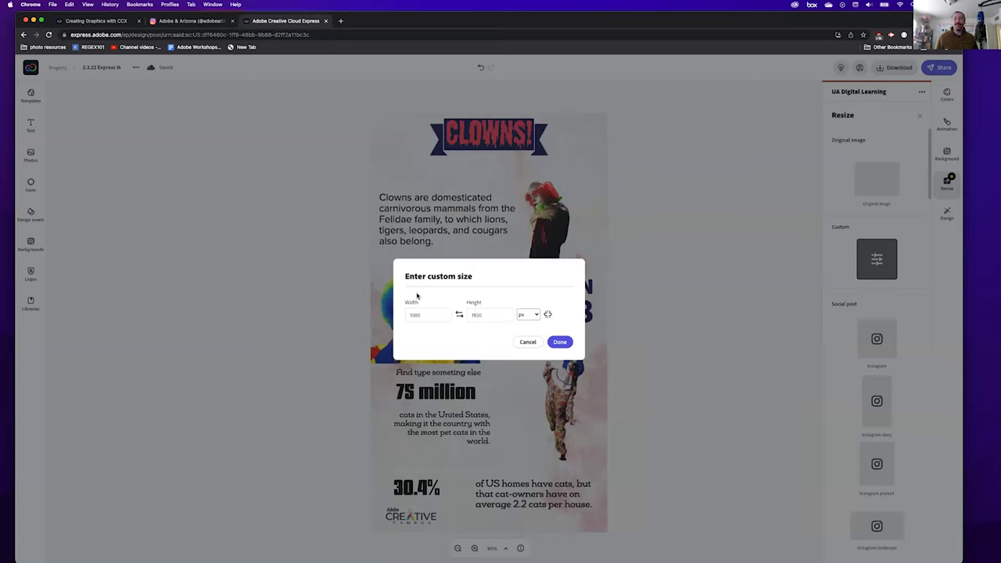
{"action": "left_click", "coordinate": [527, 342]}
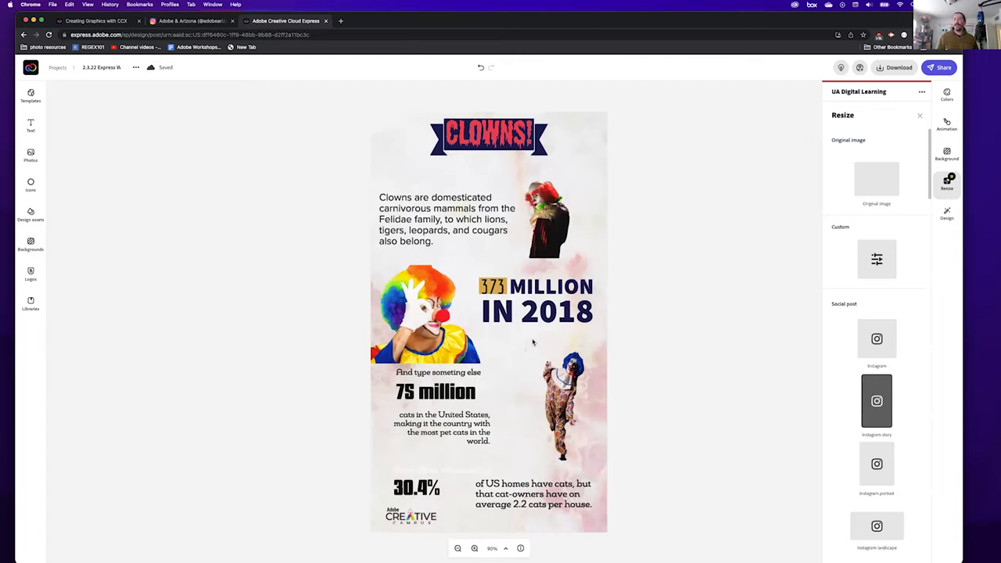
{"action": "left_click", "coordinate": [714, 344]}
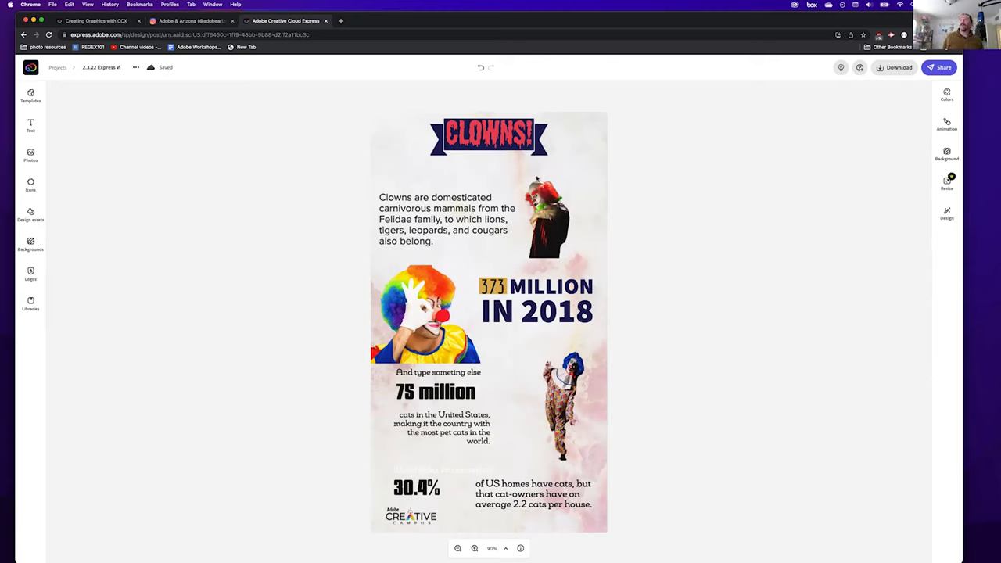
Examine the layer stack by selecting the background and the "30.4%" text, and view the blue-wigged clown's layer order options
{"action": "left_click", "coordinate": [570, 174]}
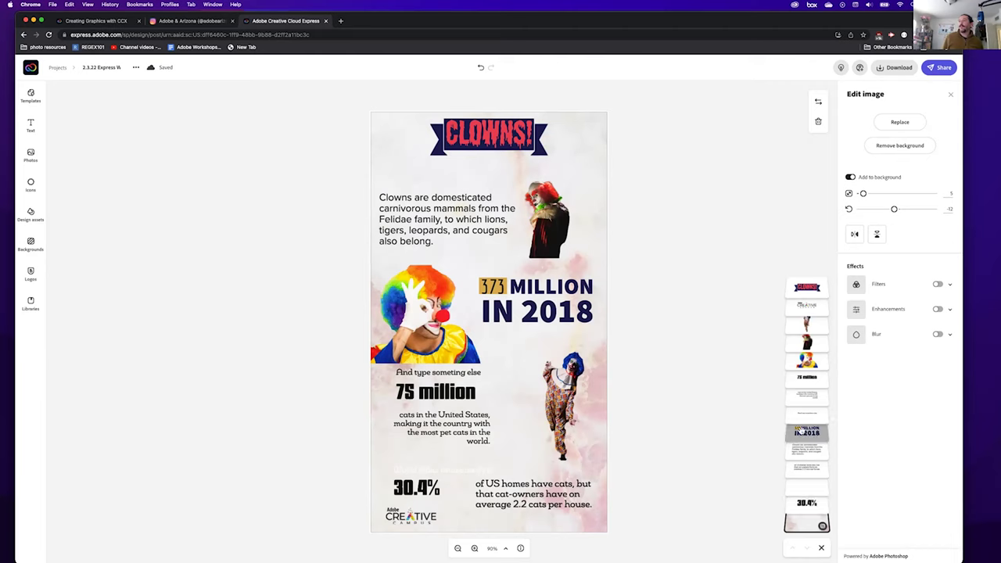
{"action": "left_click", "coordinate": [807, 501]}
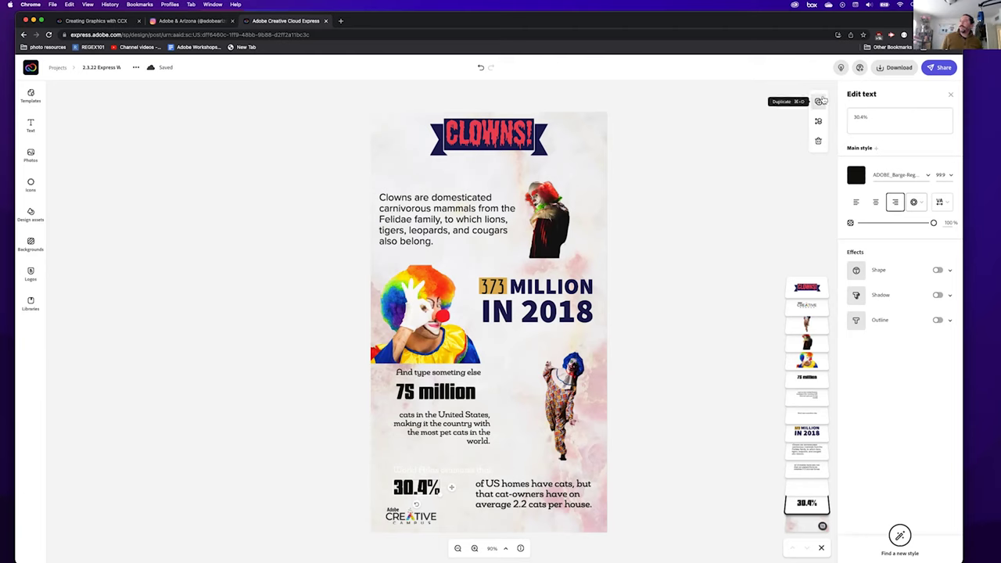
{"action": "left_click", "coordinate": [741, 185]}
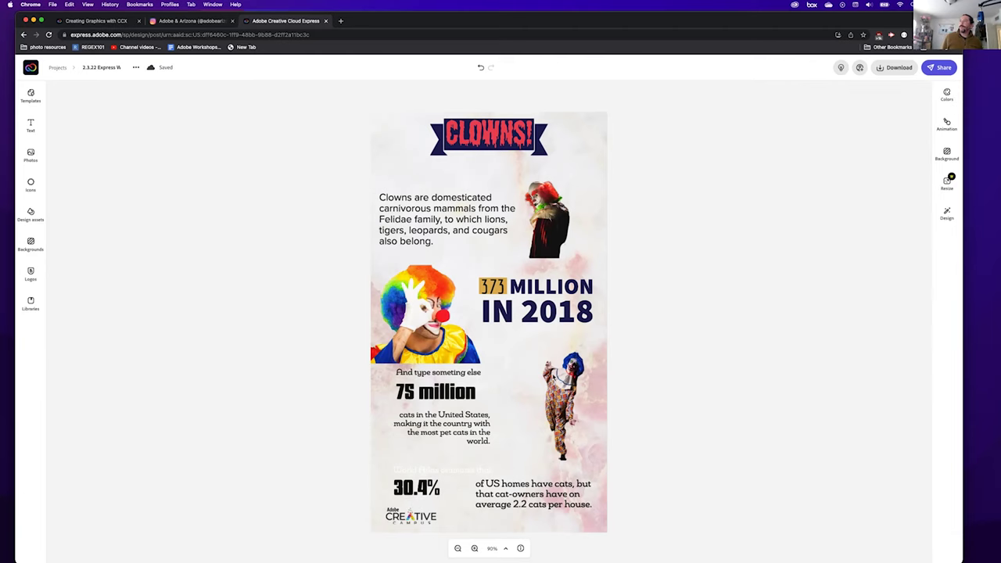
{"action": "left_click", "coordinate": [556, 377]}
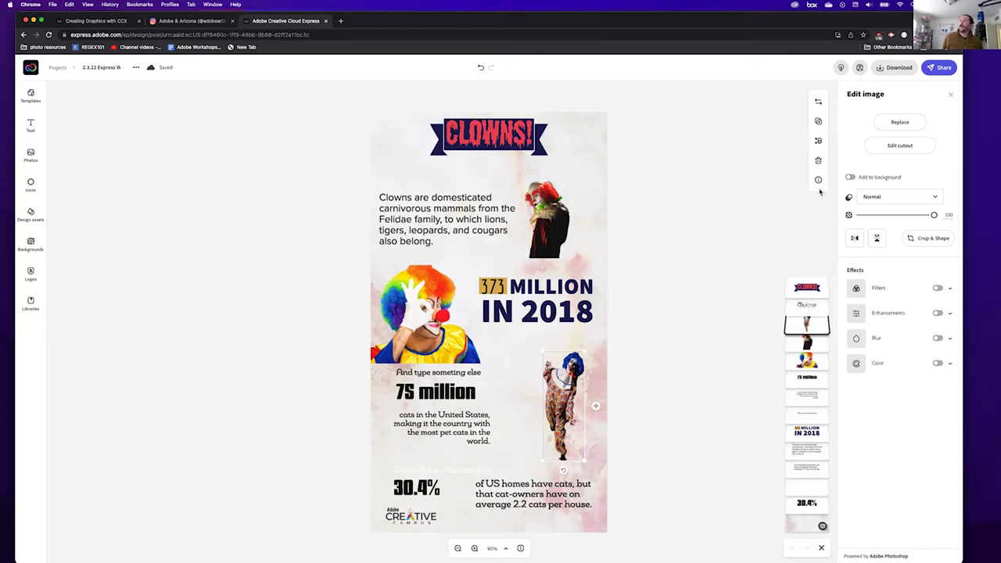
{"action": "left_click", "coordinate": [819, 141]}
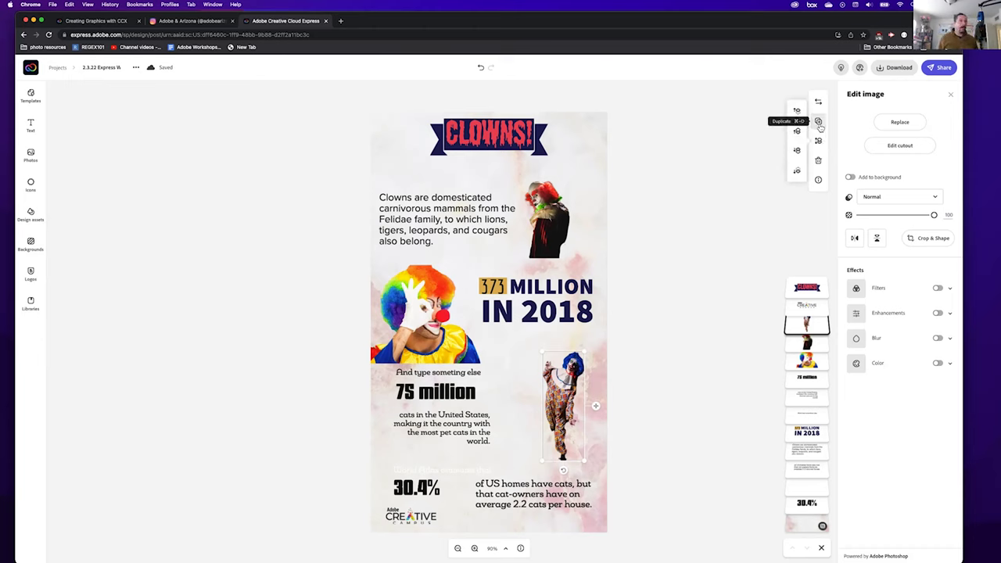
Try a duplicate of the "373 million in 2018" text over the "75 million" section, and delete the copy
{"action": "left_click", "coordinate": [552, 291]}
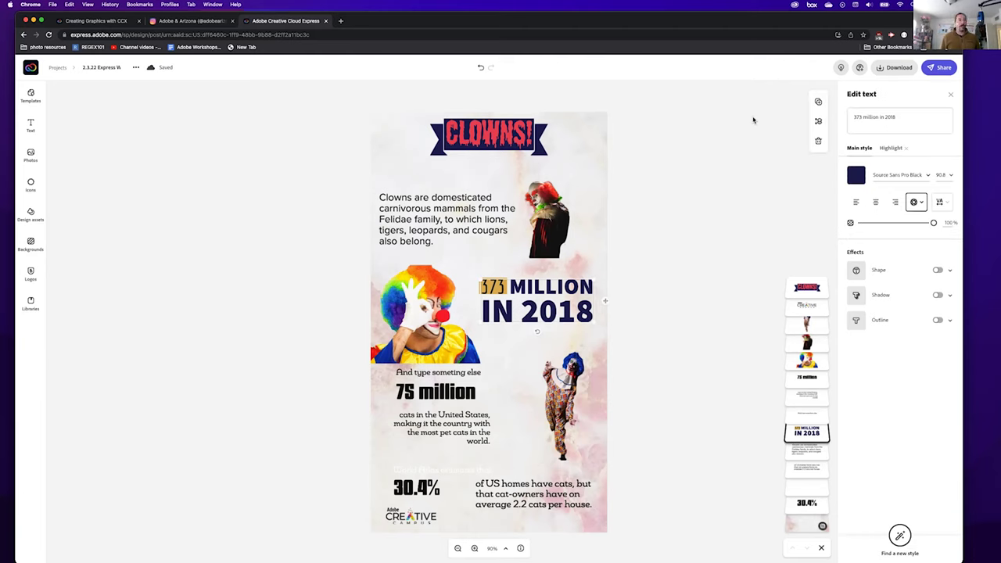
{"action": "left_click", "coordinate": [819, 103]}
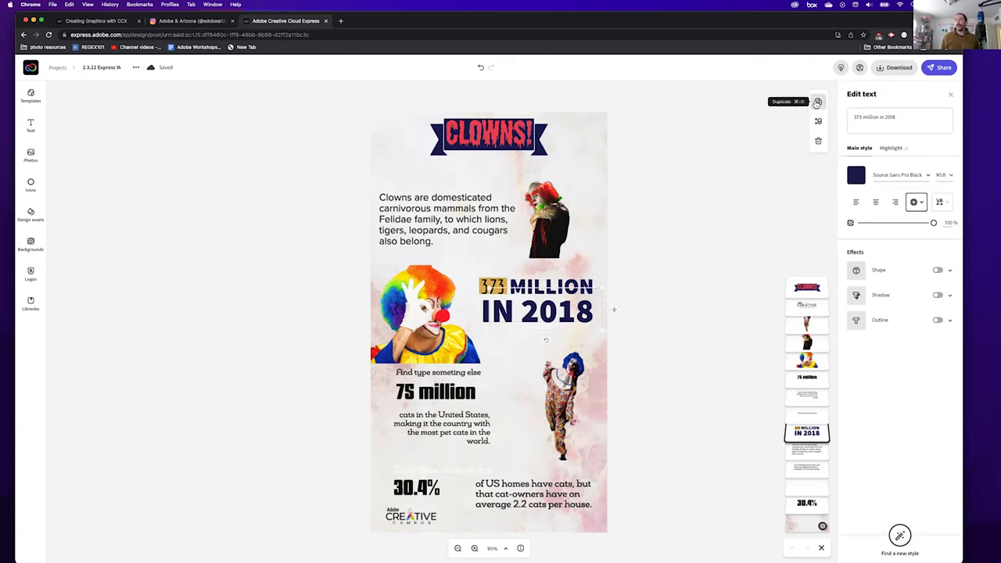
{"action": "left_click_drag", "start_coordinate": [553, 312], "coordinate": [502, 440]}
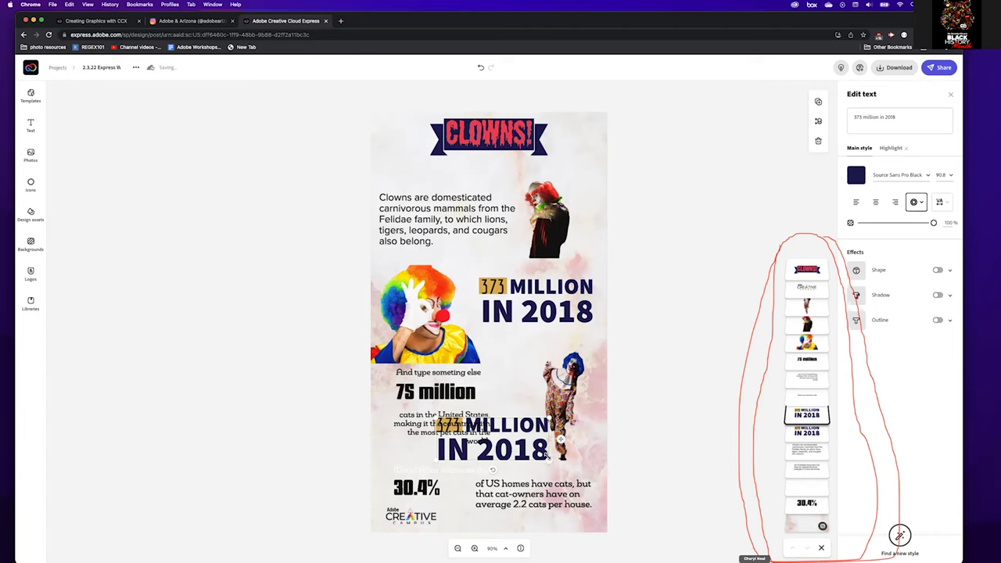
{"action": "key", "text": "Delete"}
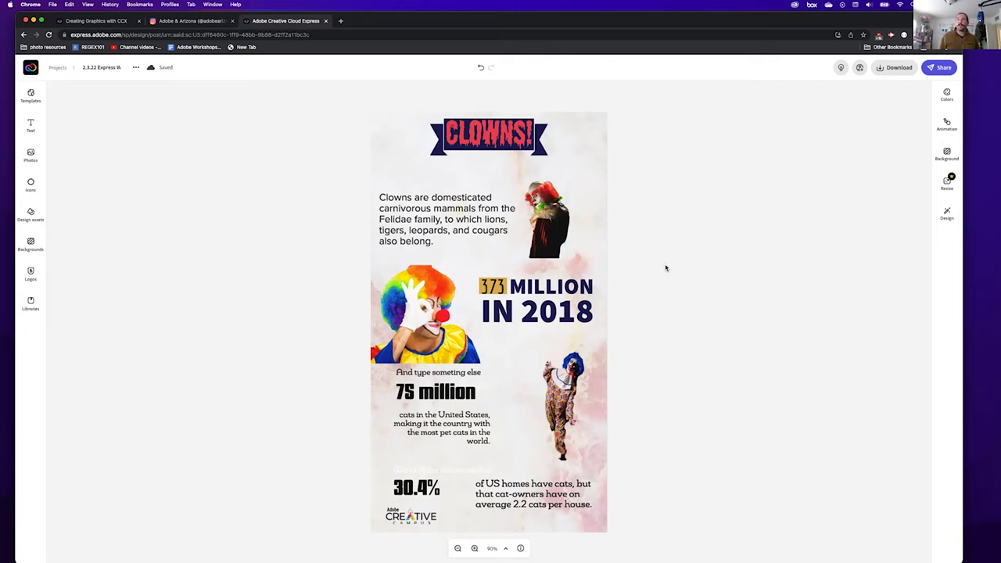
{"action": "left_click", "coordinate": [454, 138]}
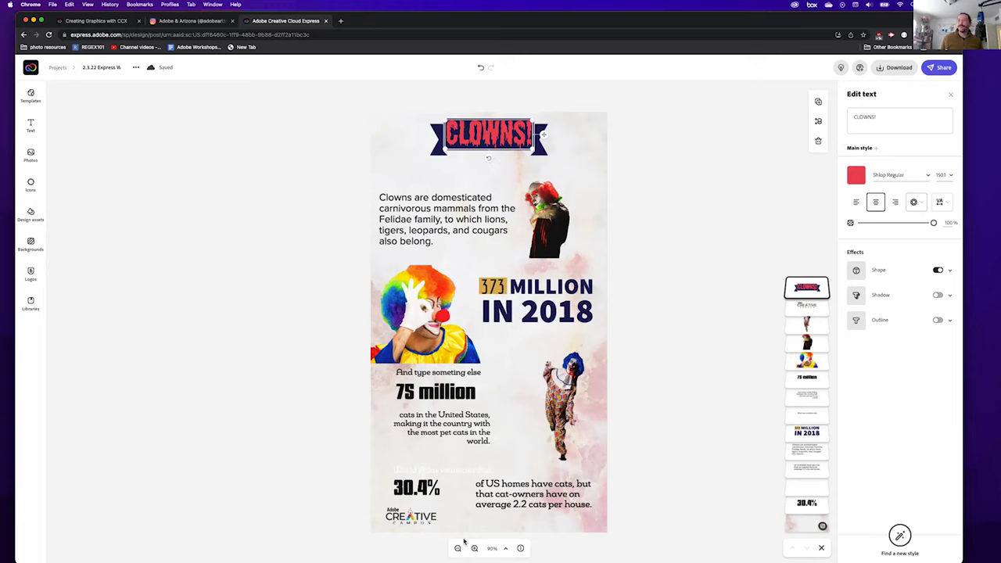
{"action": "left_click", "coordinate": [664, 209]}
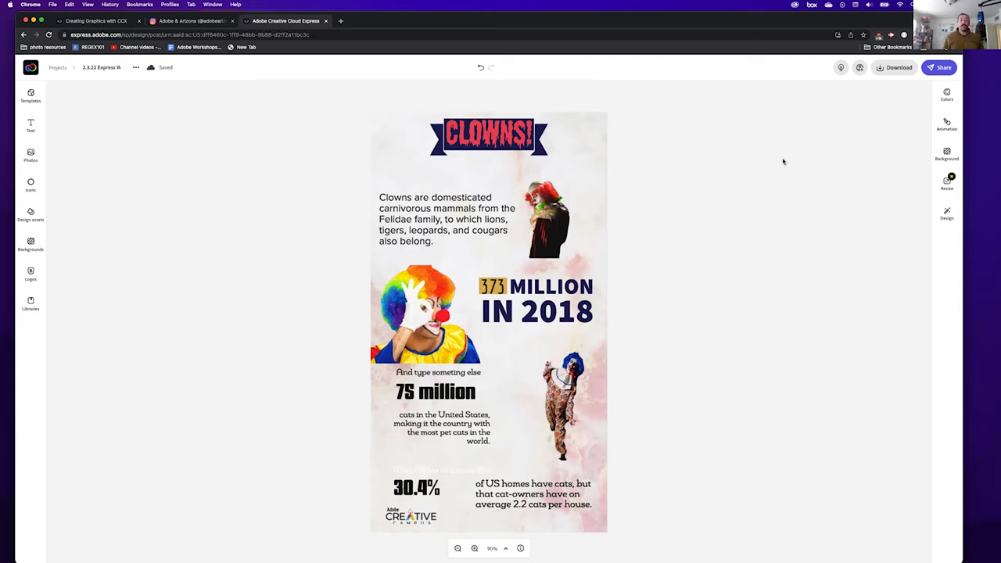
Download the clown design as a PNG, open the downloaded image to check it, and return to the editor
{"action": "left_click", "coordinate": [890, 68]}
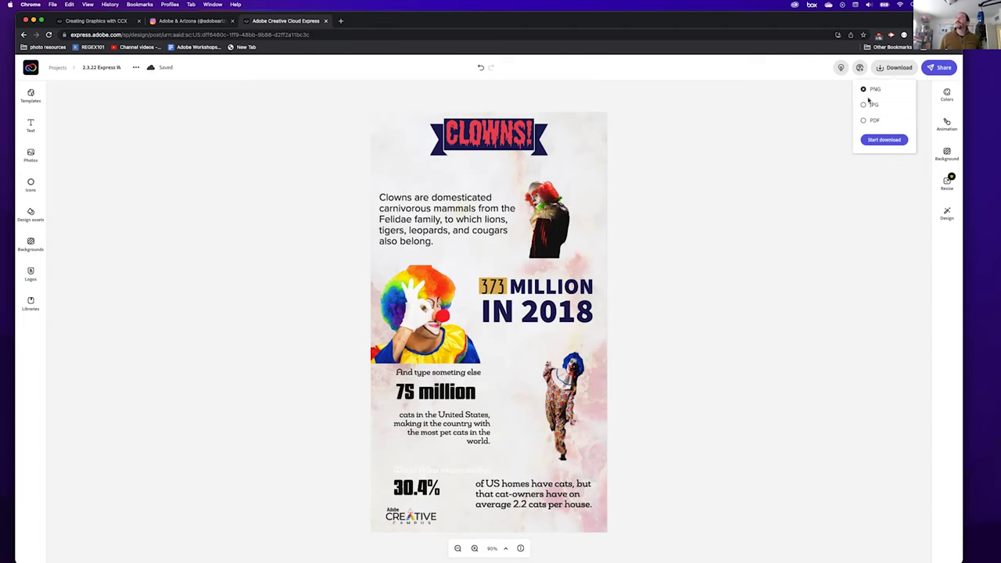
{"action": "left_click", "coordinate": [884, 139]}
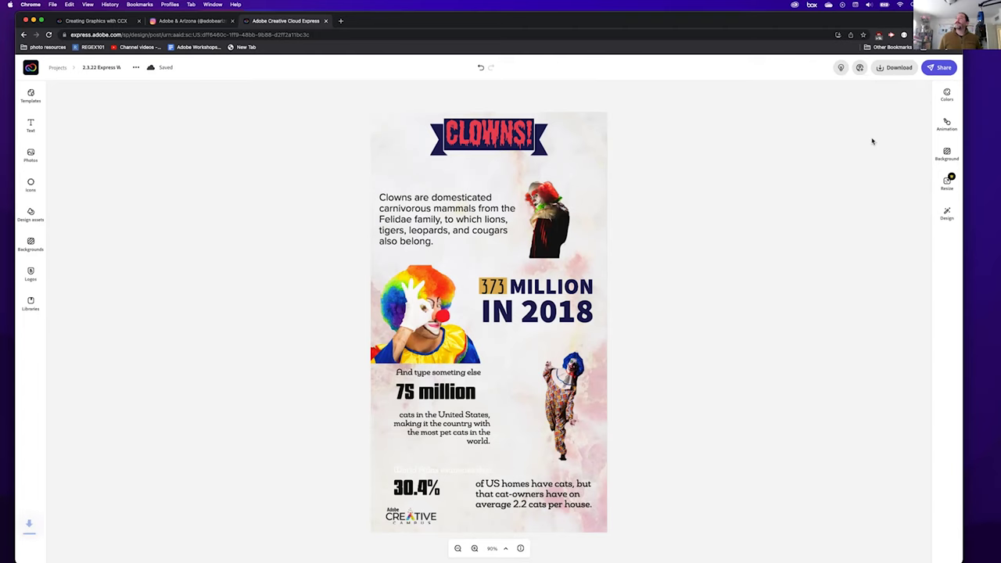
{"action": "left_click", "coordinate": [62, 553]}
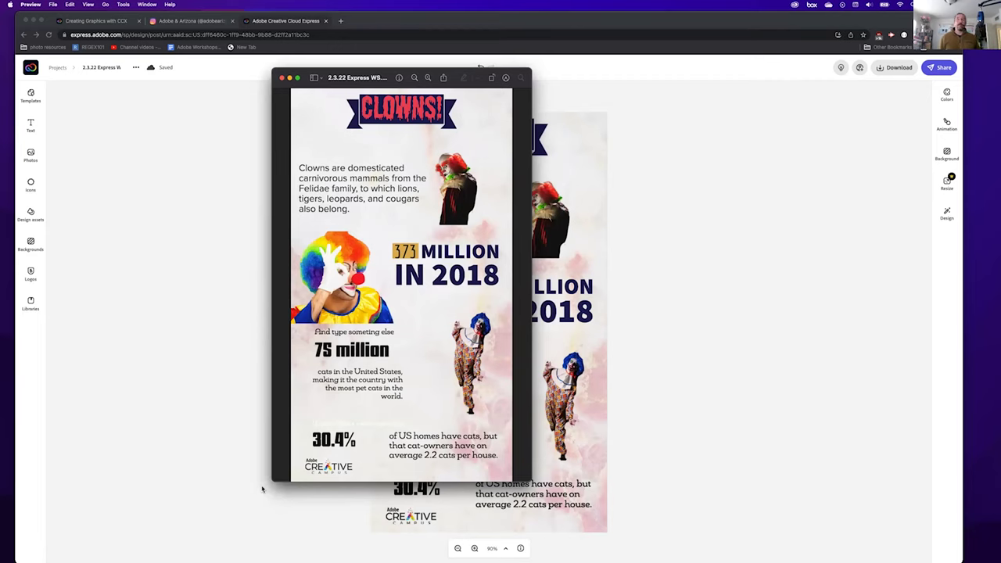
{"action": "left_click", "coordinate": [628, 120]}
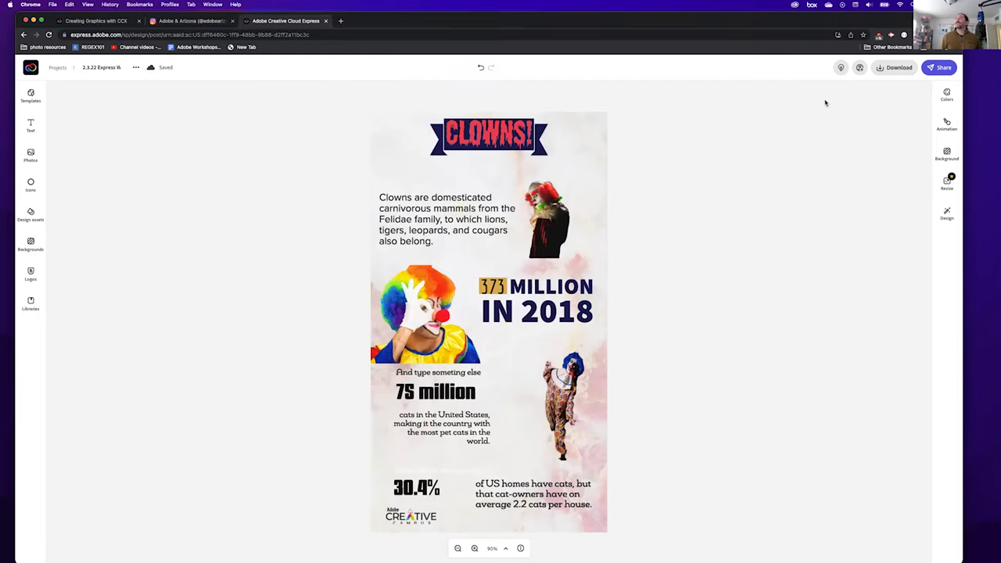
View the project's collaborator invitation options and the editor's getting-started help, closing each without inviting anyone
{"action": "left_click", "coordinate": [857, 72]}
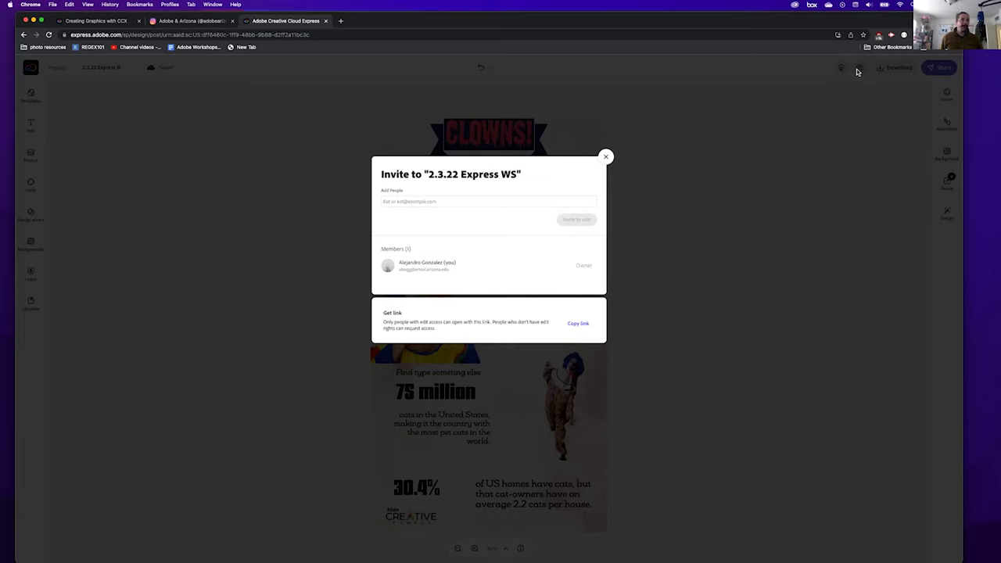
{"action": "left_click", "coordinate": [607, 158]}
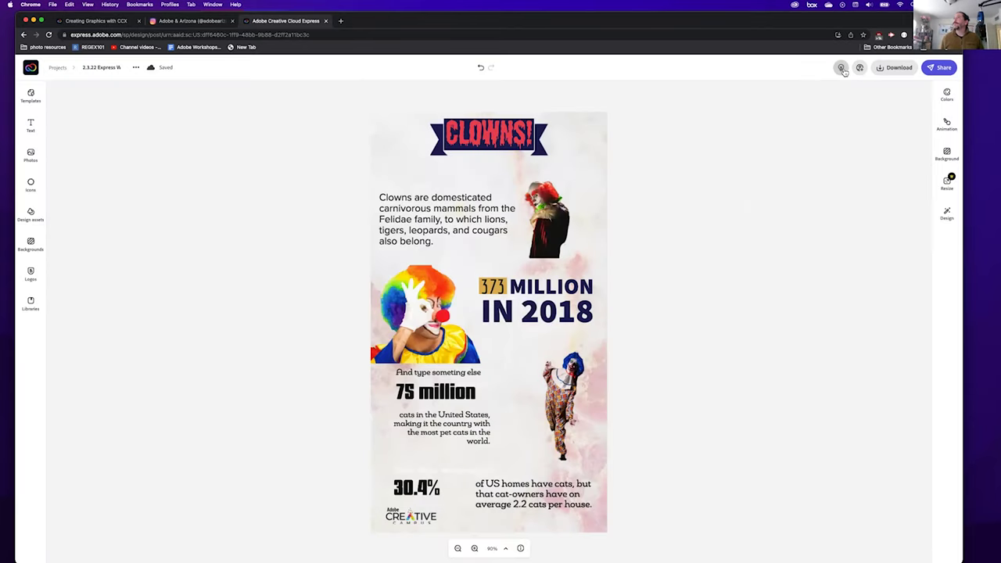
{"action": "left_click", "coordinate": [842, 69]}
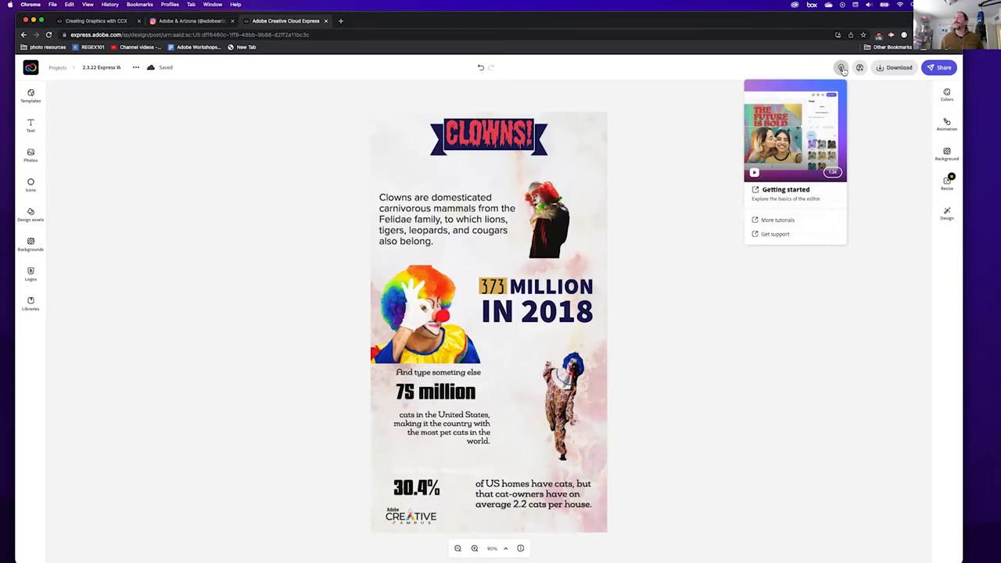
{"action": "left_click", "coordinate": [842, 69]}
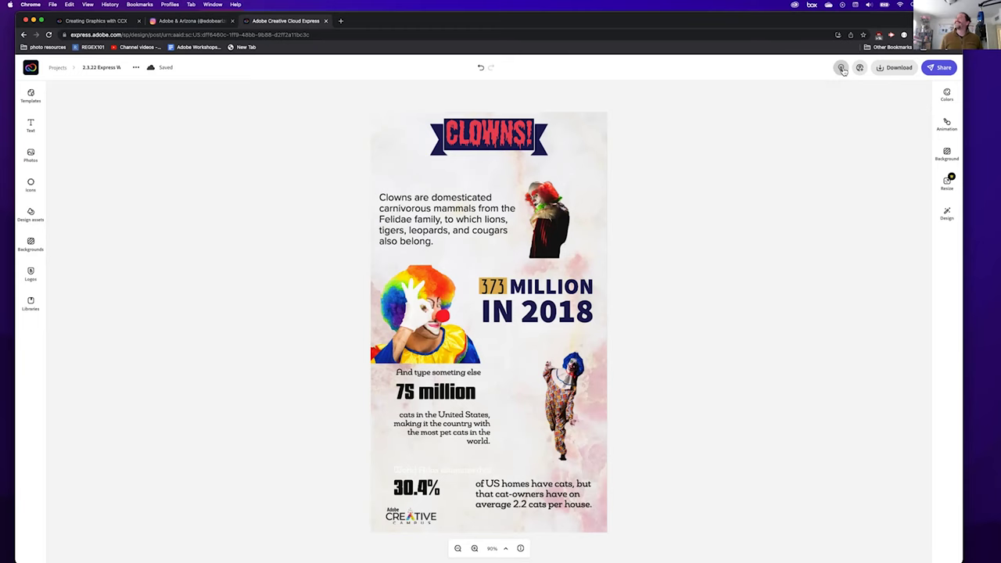
Publish the clown design as a shareable link, copy the link, and open the published page in a new browser tab
{"action": "left_click", "coordinate": [943, 68]}
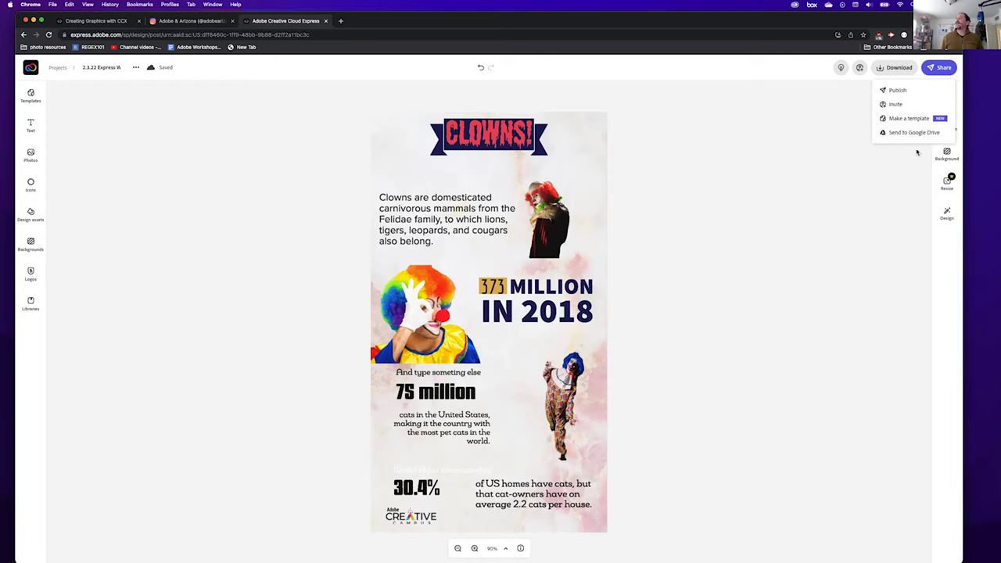
{"action": "left_click", "coordinate": [892, 92]}
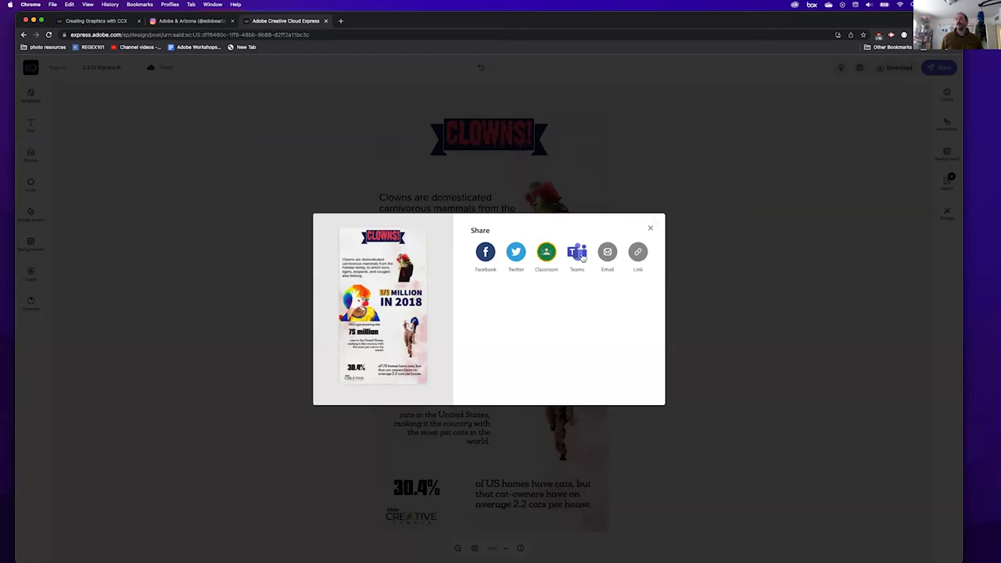
{"action": "left_click", "coordinate": [637, 253]}
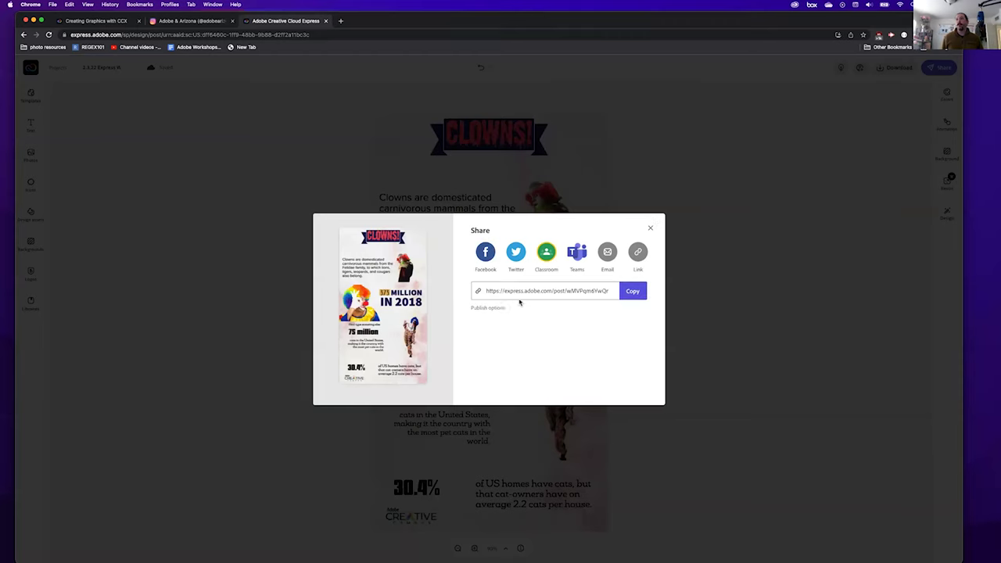
{"action": "left_click", "coordinate": [632, 292]}
{"action": "left_click", "coordinate": [340, 20]}
{"action": "key", "text": "super+v"}
{"action": "key", "text": "Return"}
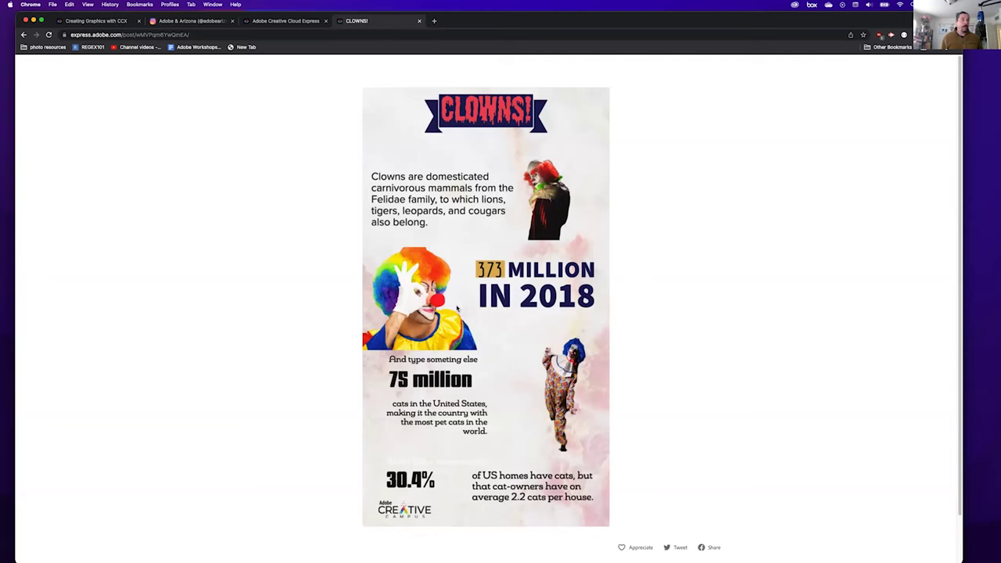
Close the published page and the share dialog, and view the sharing option for making a reusable template from the design
{"action": "left_click", "coordinate": [420, 20]}
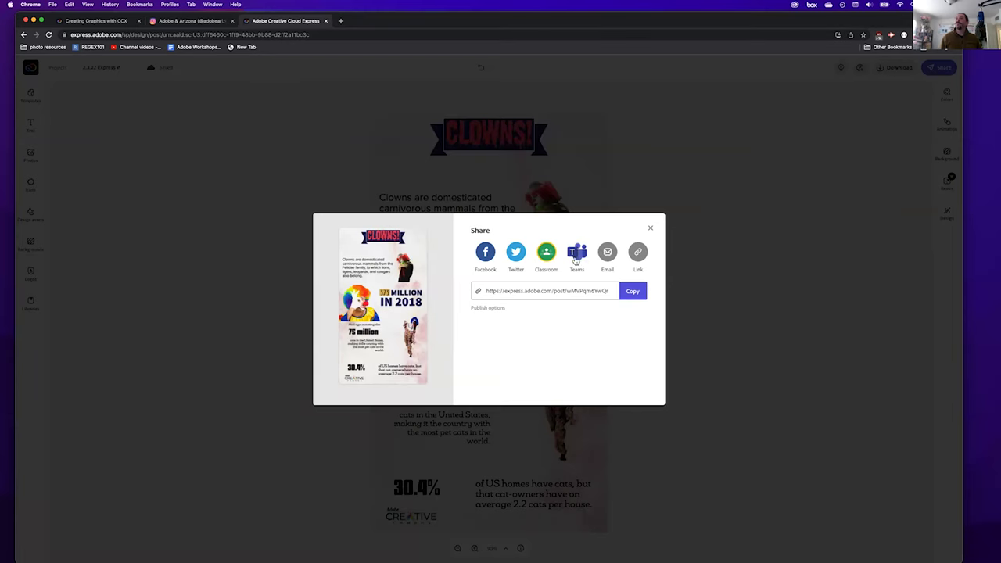
{"action": "left_click", "coordinate": [650, 231]}
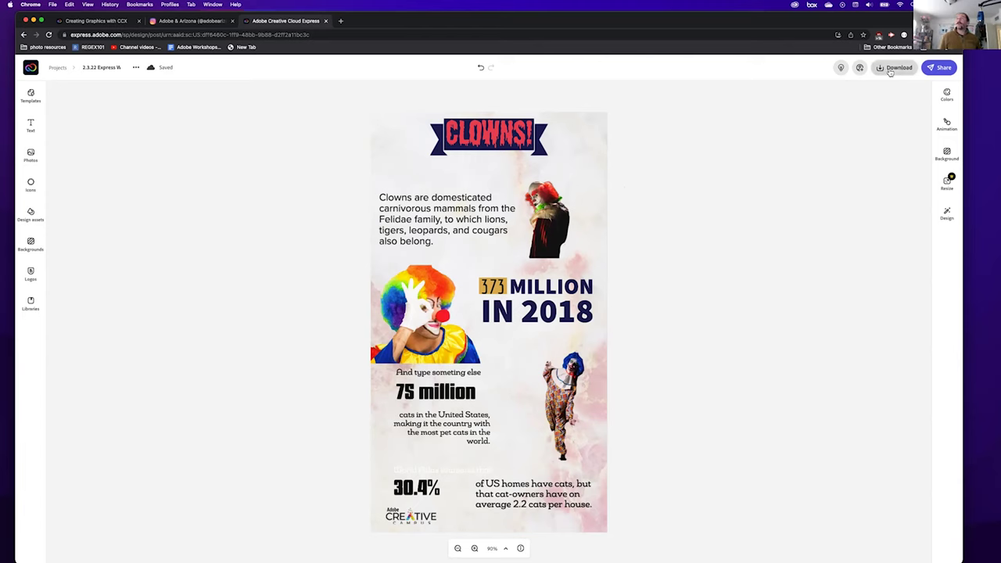
{"action": "left_click", "coordinate": [939, 67]}
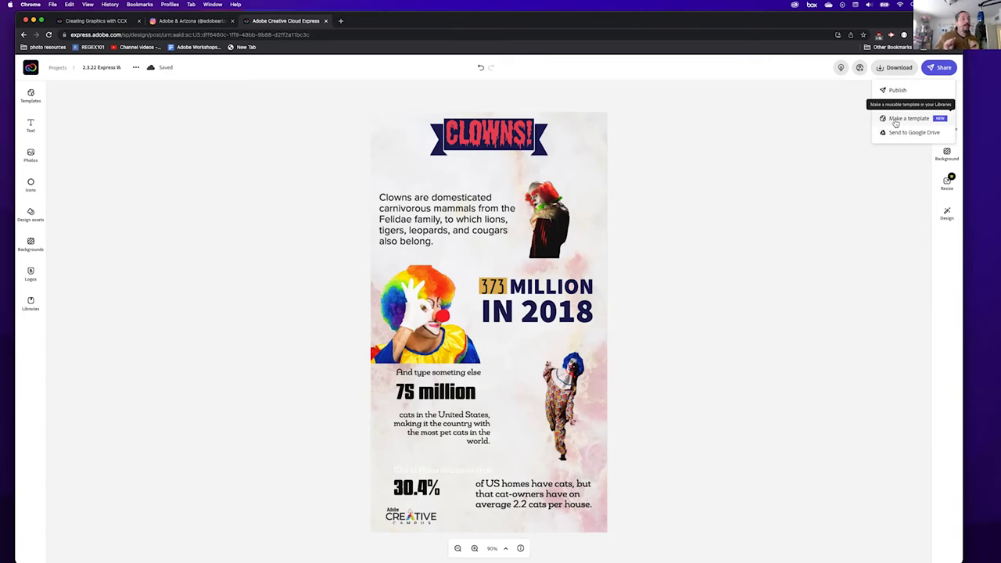
{"action": "left_click", "coordinate": [811, 152]}
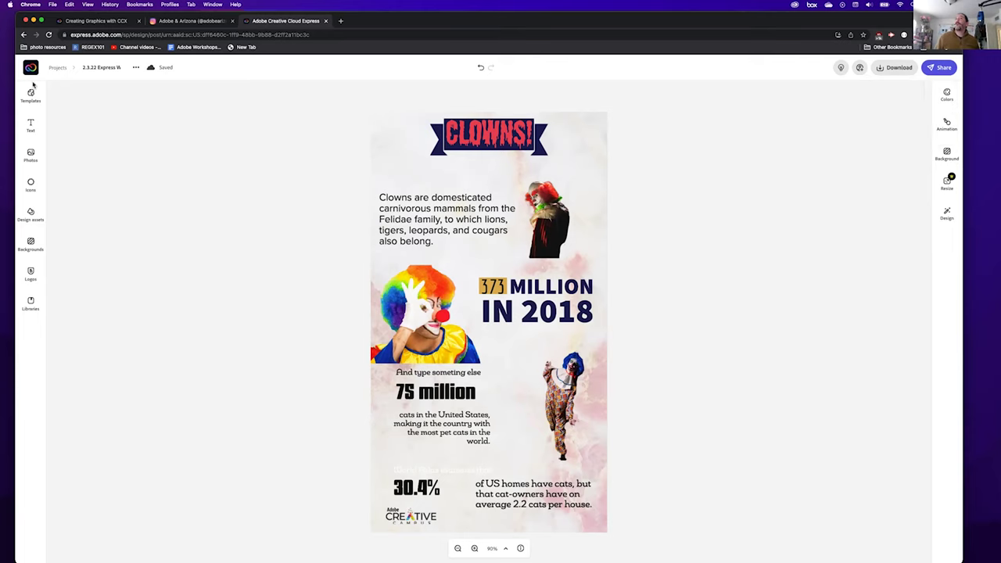
Go to the projects list and rename "My project" as "Adobe Stock Announcement"
{"action": "left_click", "coordinate": [57, 69]}
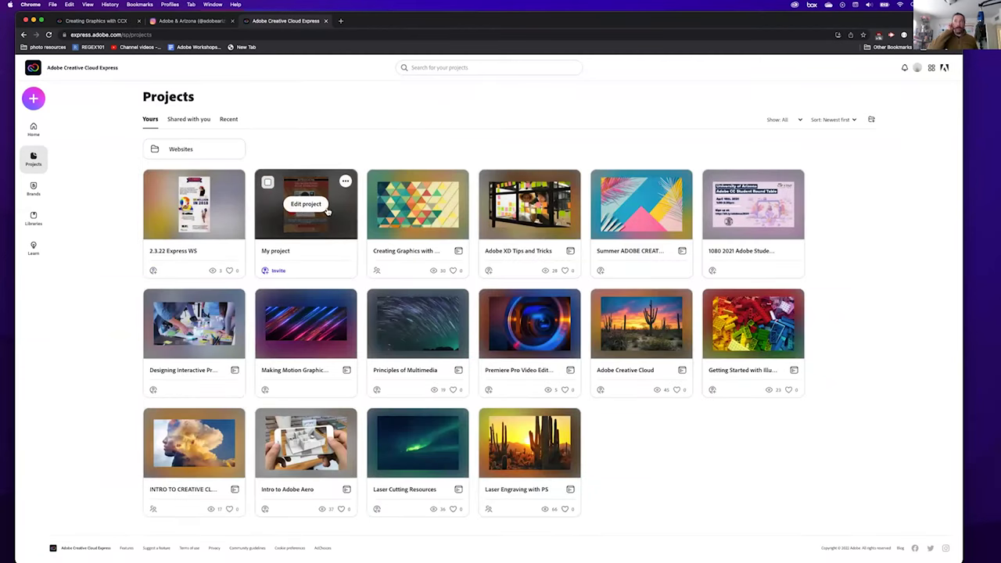
{"action": "left_click", "coordinate": [343, 185]}
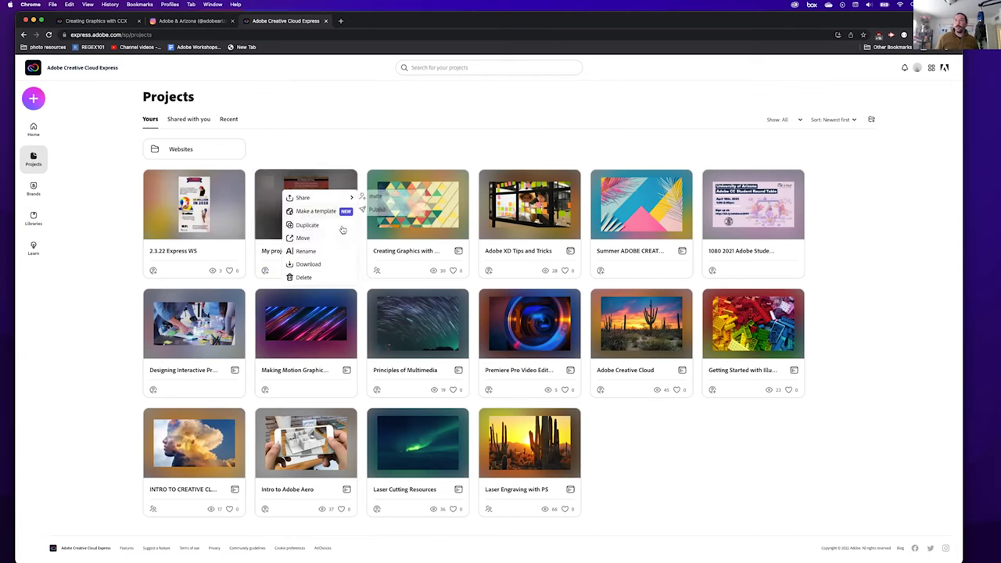
{"action": "left_click", "coordinate": [298, 251]}
{"action": "type", "text": "A"}
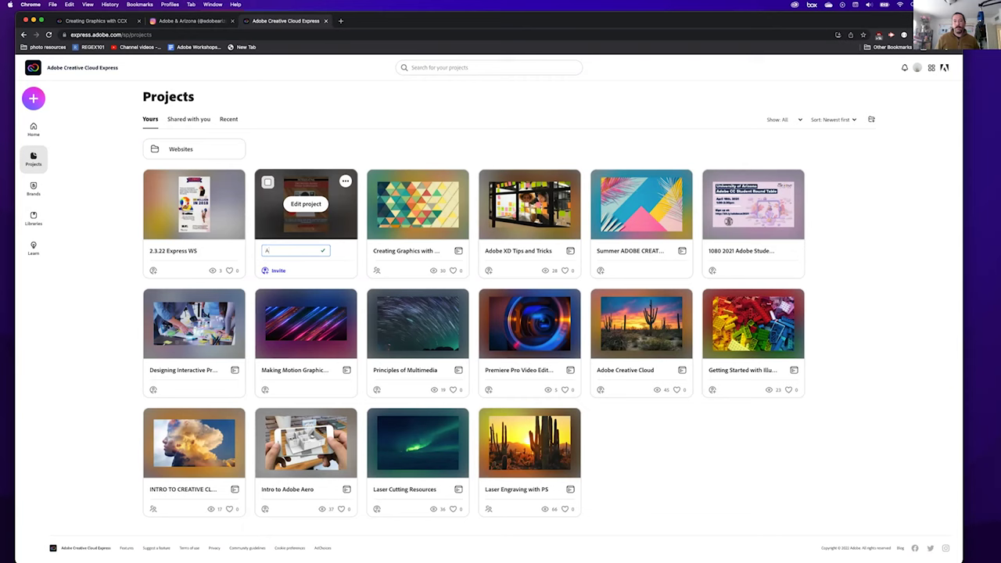
{"action": "type", "text": "dobe S"}
{"action": "type", "text": "tock Announcement"}
{"action": "key", "text": "Return"}
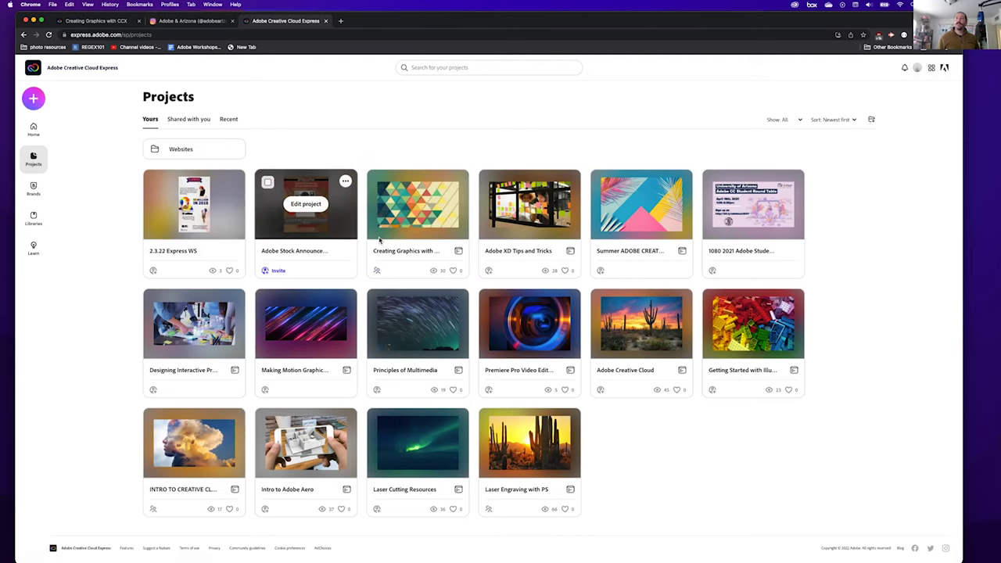
Open the "Creating Graphics with CCX" project, and examine the "Websites with CCX" content elements on its published page
{"action": "left_click", "coordinate": [415, 205]}
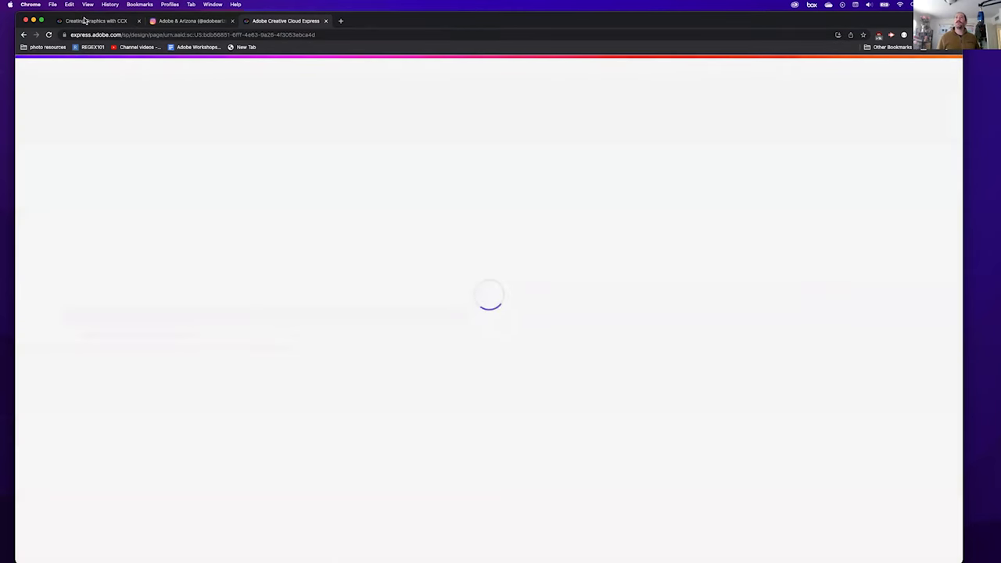
{"action": "left_click", "coordinate": [90, 21]}
{"action": "scroll", "coordinate": [317, 279], "scroll_direction": "down", "scroll_amount": 5}
{"action": "scroll", "coordinate": [317, 279], "scroll_direction": "down", "scroll_amount": 6}
{"action": "scroll", "coordinate": [317, 279], "scroll_direction": "up", "scroll_amount": 6}
{"action": "scroll", "coordinate": [313, 275], "scroll_direction": "down", "scroll_amount": 6}
{"action": "scroll", "coordinate": [317, 269], "scroll_direction": "down", "scroll_amount": 4}
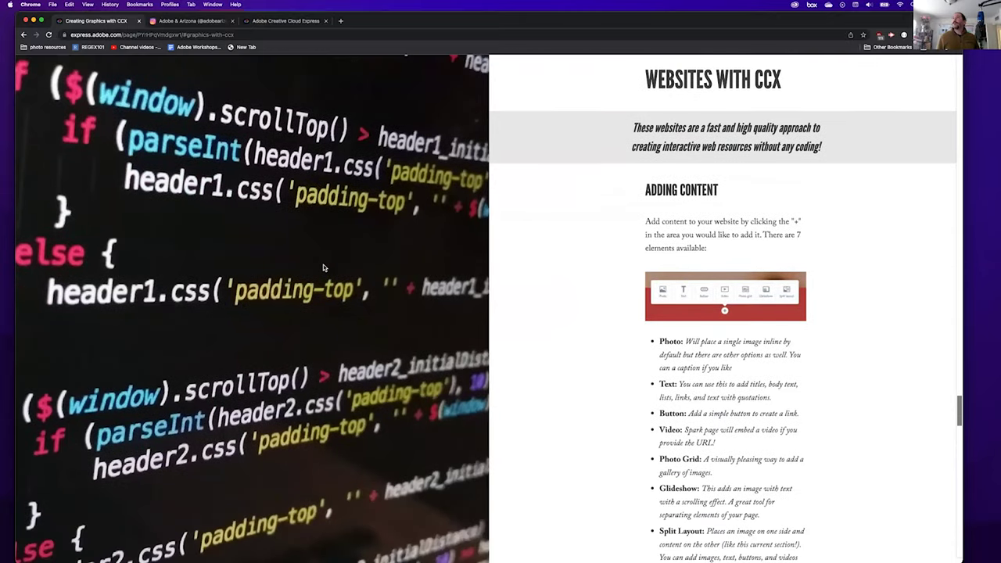
{"action": "scroll", "coordinate": [508, 258], "scroll_direction": "down", "scroll_amount": 1}
{"action": "scroll", "coordinate": [472, 271], "scroll_direction": "down", "scroll_amount": 3}
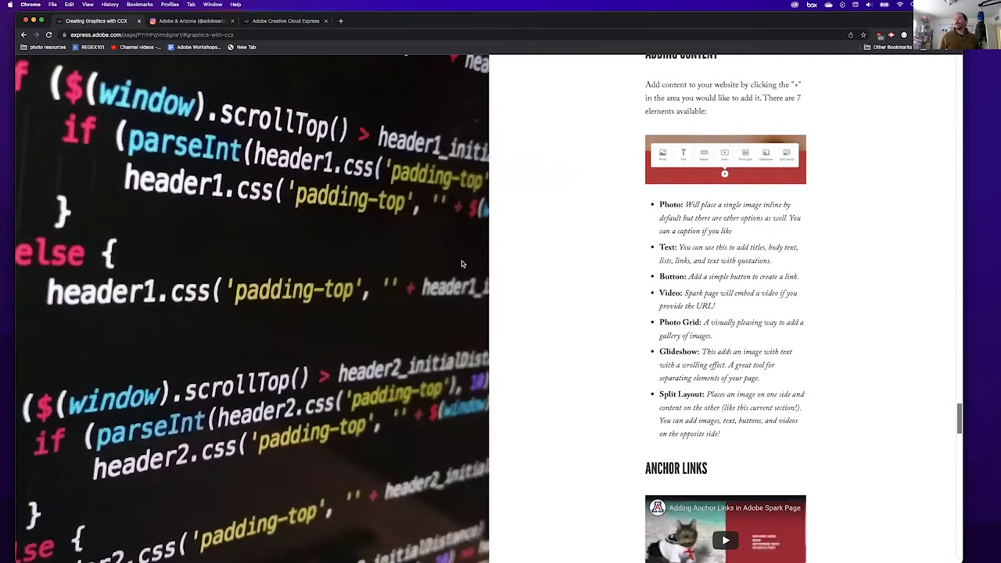
{"action": "scroll", "coordinate": [532, 307], "scroll_direction": "down", "scroll_amount": 1}
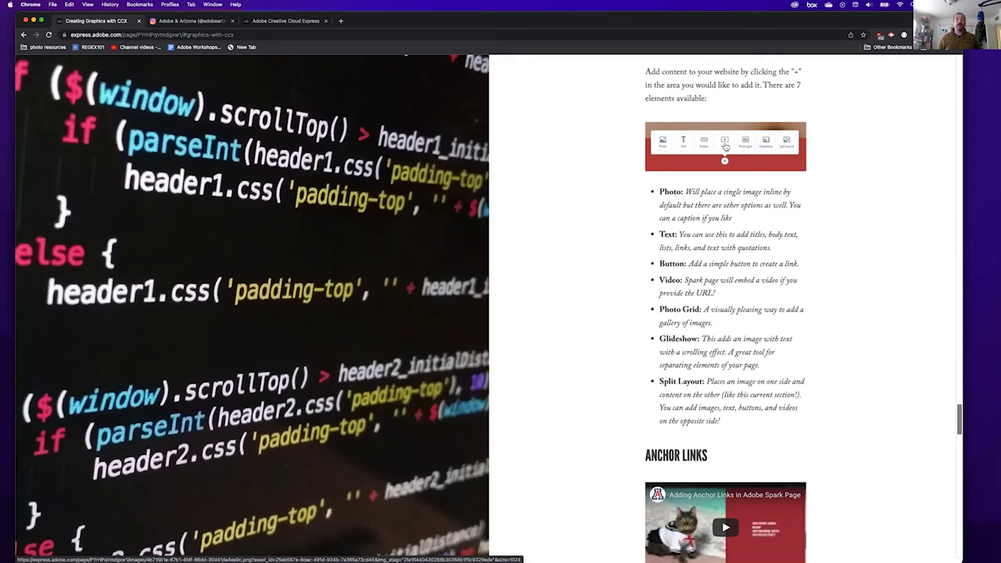
Examine the workshop page from its welcome section through "CCX & Digital Literacy" and "Examples" to "Graphics with CCX"
{"action": "scroll", "coordinate": [725, 147], "scroll_direction": "up", "scroll_amount": 15}
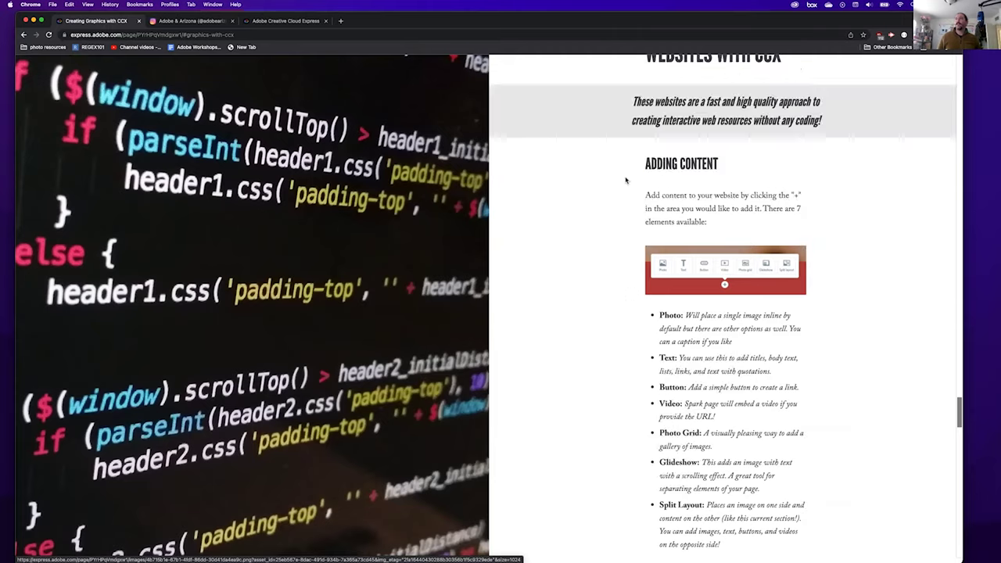
{"action": "scroll", "coordinate": [448, 212], "scroll_direction": "down", "scroll_amount": 8}
{"action": "scroll", "coordinate": [449, 213], "scroll_direction": "down", "scroll_amount": 5}
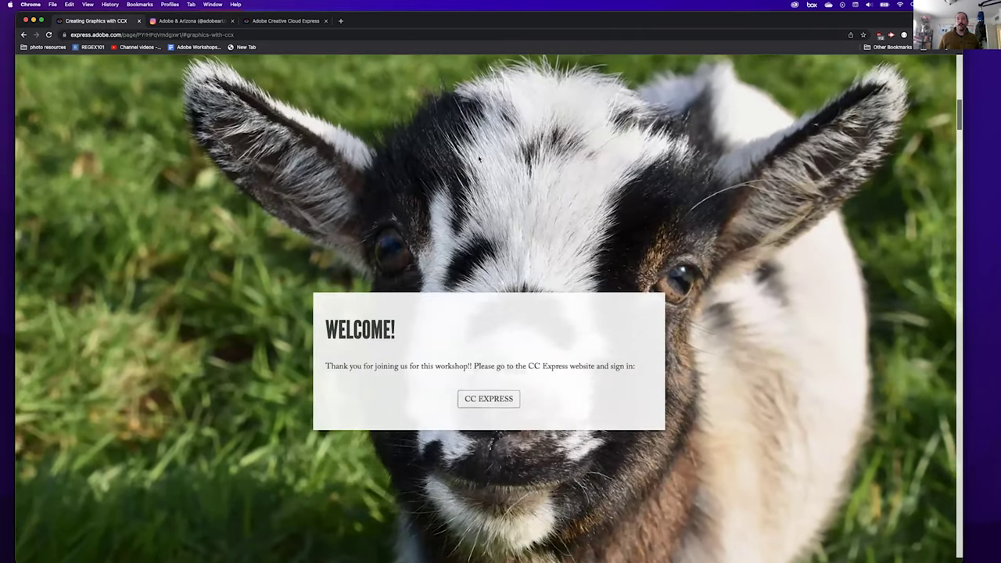
{"action": "scroll", "coordinate": [479, 159], "scroll_direction": "down", "scroll_amount": 5}
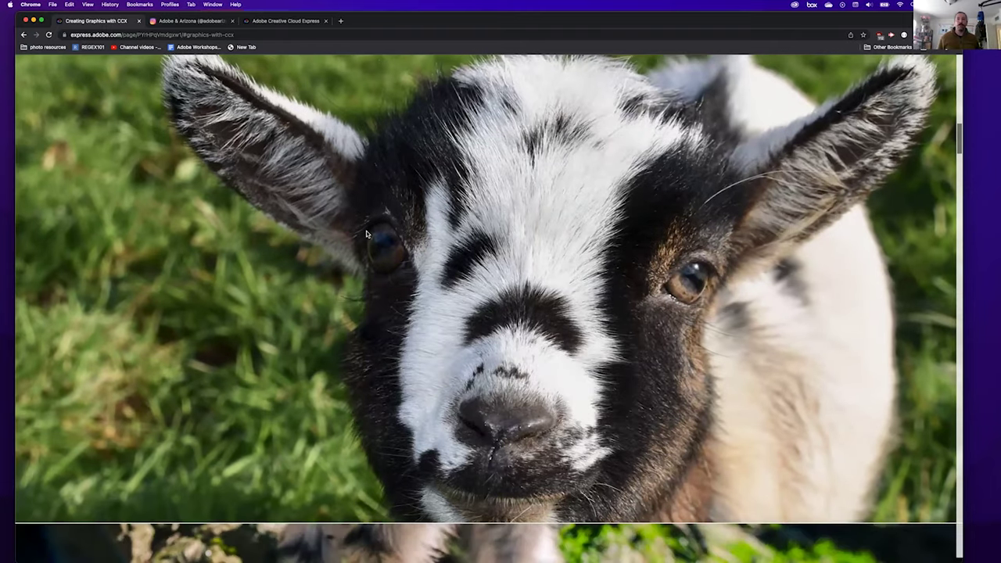
{"action": "scroll", "coordinate": [366, 233], "scroll_direction": "down", "scroll_amount": 5}
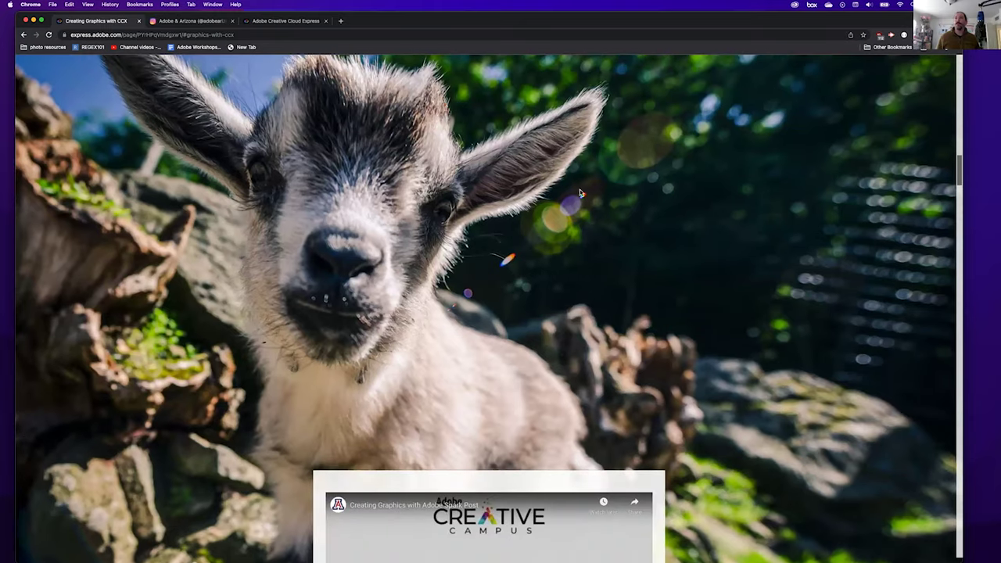
{"action": "scroll", "coordinate": [310, 291], "scroll_direction": "down", "scroll_amount": 10}
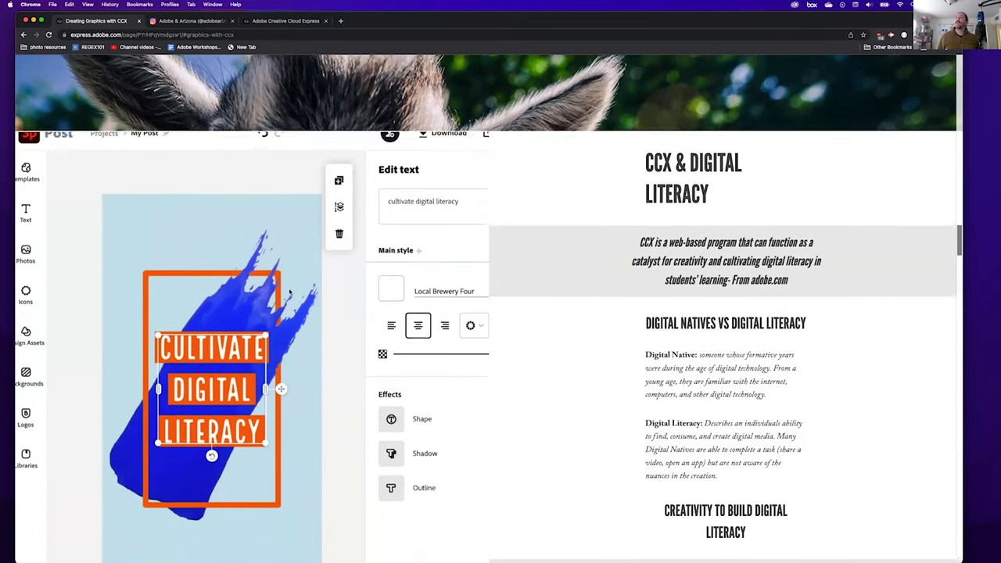
{"action": "scroll", "coordinate": [289, 292], "scroll_direction": "down", "scroll_amount": 1}
{"action": "scroll", "coordinate": [486, 258], "scroll_direction": "down", "scroll_amount": 8}
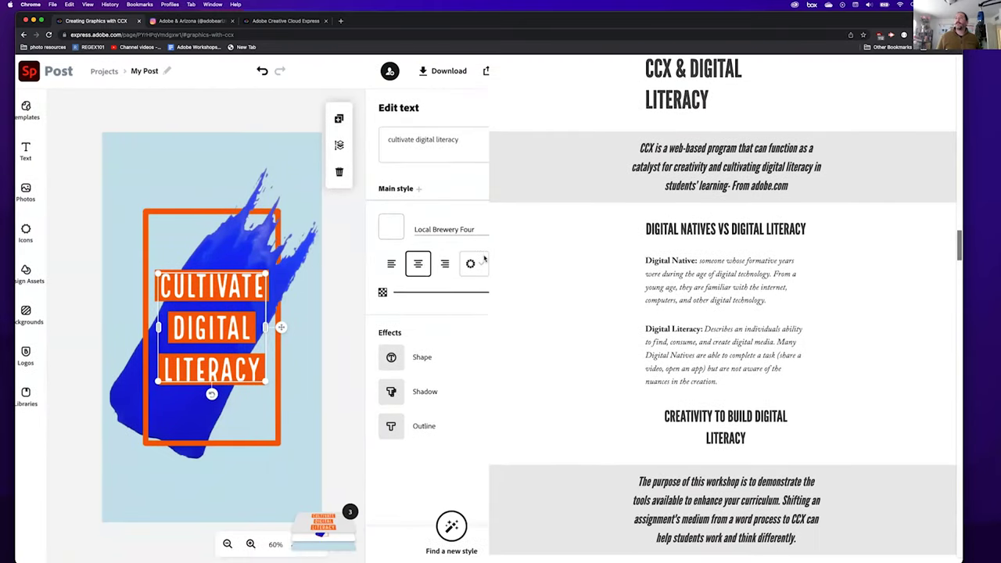
{"action": "scroll", "coordinate": [485, 259], "scroll_direction": "down", "scroll_amount": 5}
{"action": "scroll", "coordinate": [496, 227], "scroll_direction": "up", "scroll_amount": 4}
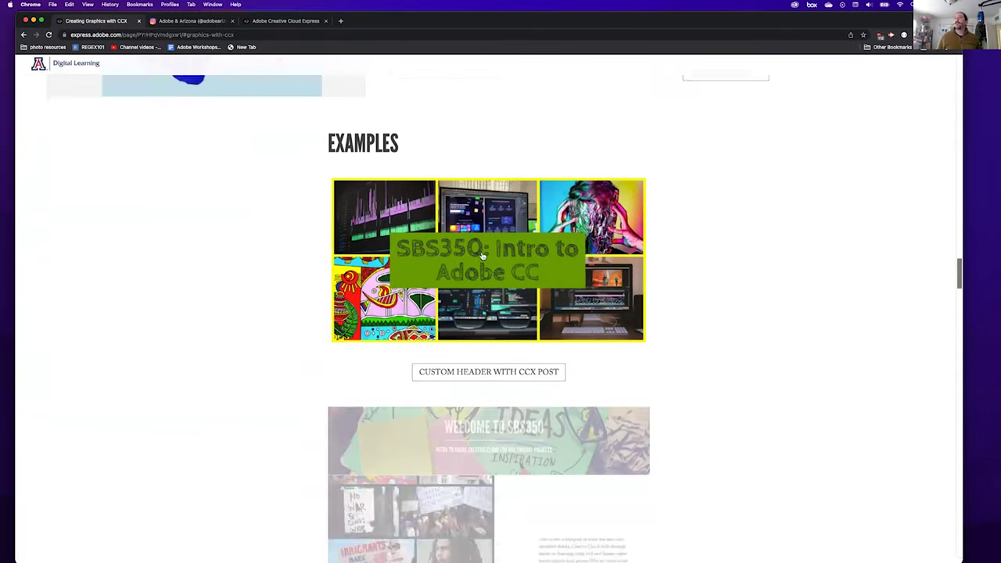
{"action": "scroll", "coordinate": [509, 178], "scroll_direction": "down", "scroll_amount": 2}
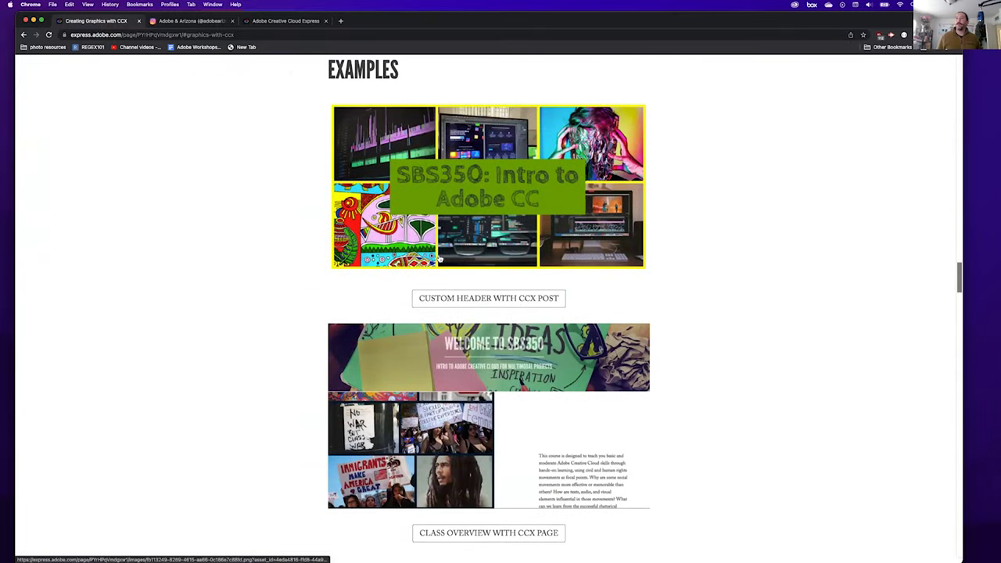
{"action": "scroll", "coordinate": [504, 270], "scroll_direction": "down", "scroll_amount": 1}
{"action": "scroll", "coordinate": [465, 295], "scroll_direction": "down", "scroll_amount": 7}
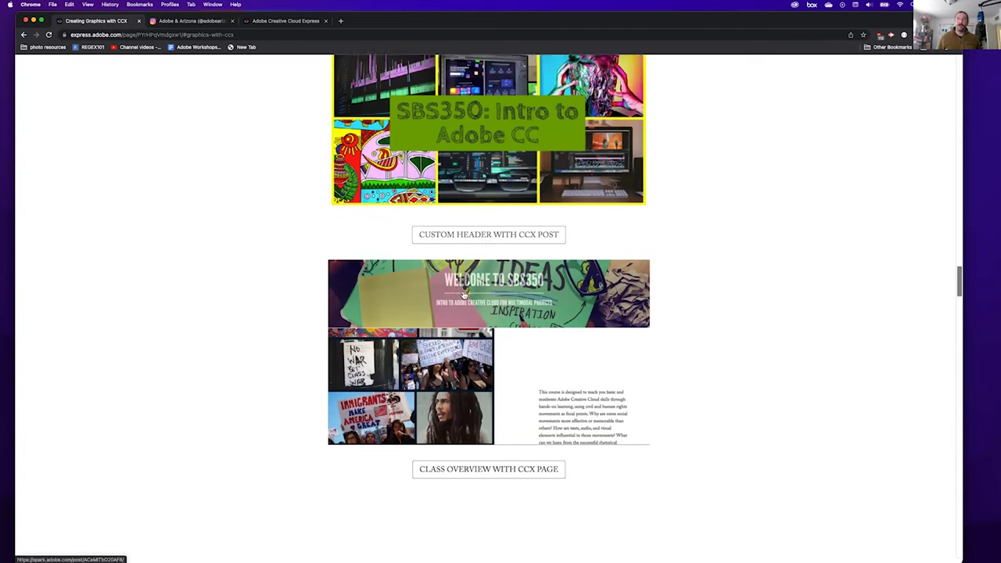
{"action": "scroll", "coordinate": [462, 411], "scroll_direction": "down", "scroll_amount": 11}
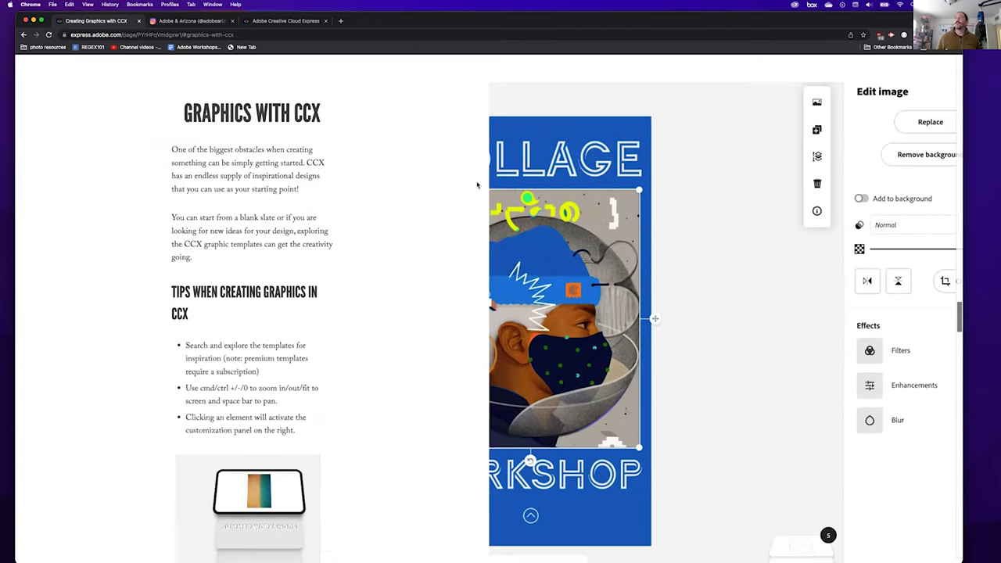
{"action": "scroll", "coordinate": [497, 329], "scroll_direction": "down", "scroll_amount": 20}
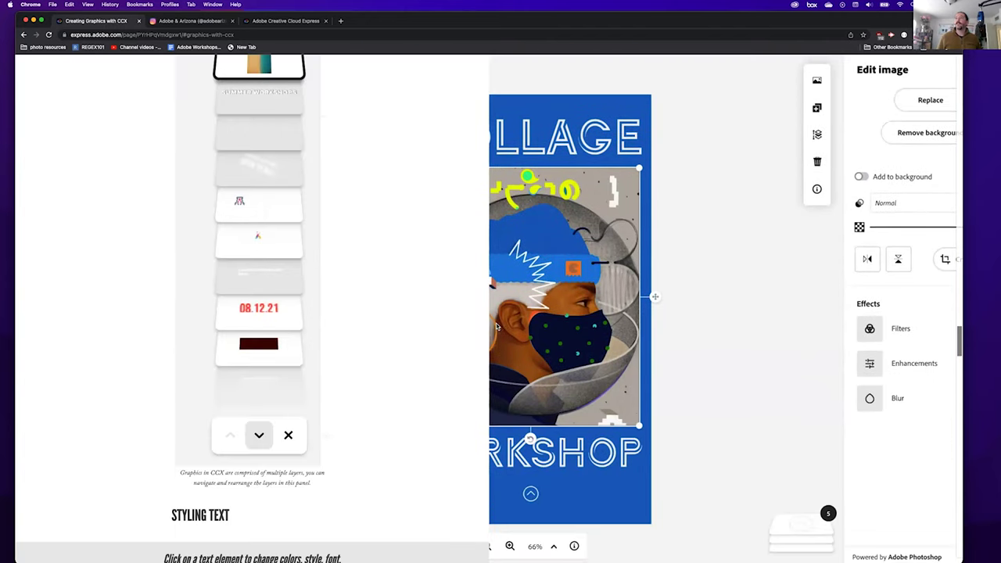
Examine the published workshop page's "Adding Content" and "Anchor Links" sections and continue to "CCX Video"
{"action": "scroll", "coordinate": [497, 329], "scroll_direction": "down", "scroll_amount": 15}
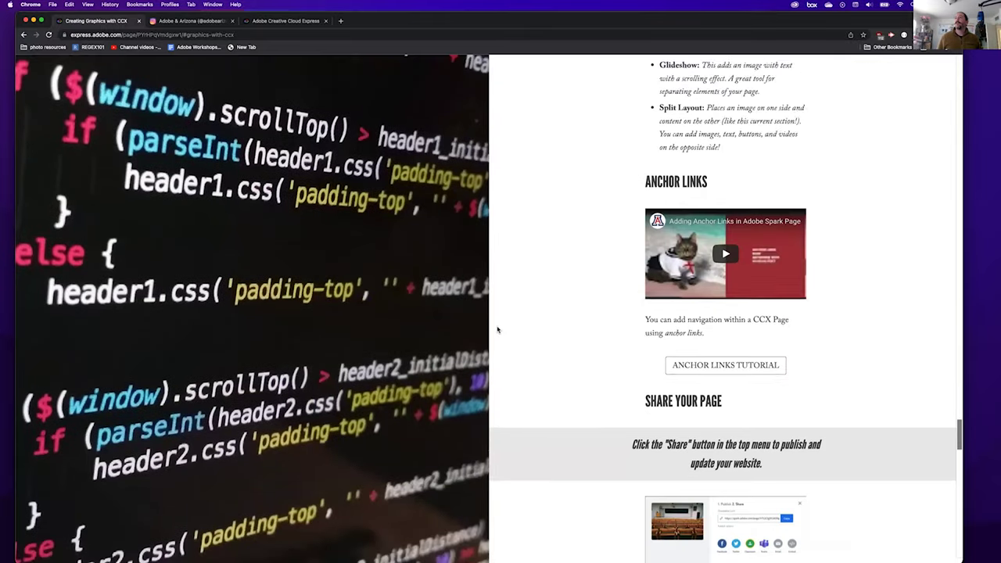
{"action": "scroll", "coordinate": [498, 331], "scroll_direction": "up", "scroll_amount": 15}
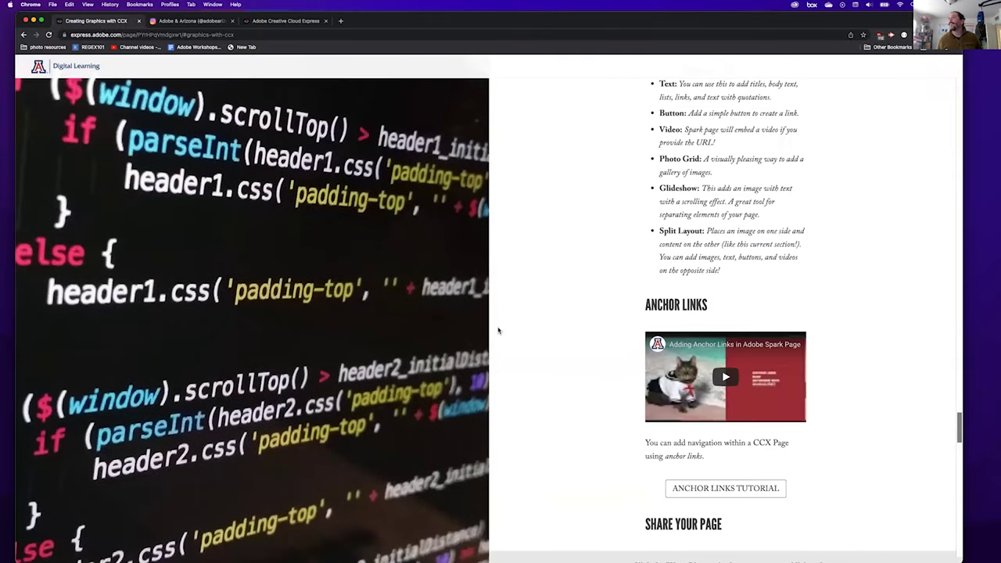
{"action": "scroll", "coordinate": [642, 356], "scroll_direction": "up", "scroll_amount": 2}
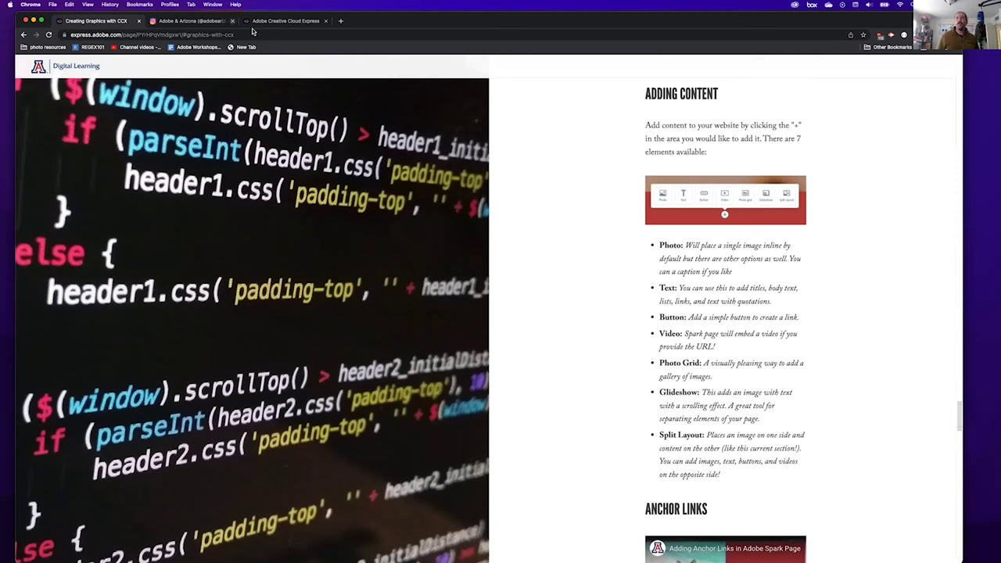
{"action": "scroll", "coordinate": [436, 314], "scroll_direction": "down", "scroll_amount": 10}
{"action": "scroll", "coordinate": [479, 301], "scroll_direction": "down", "scroll_amount": 7}
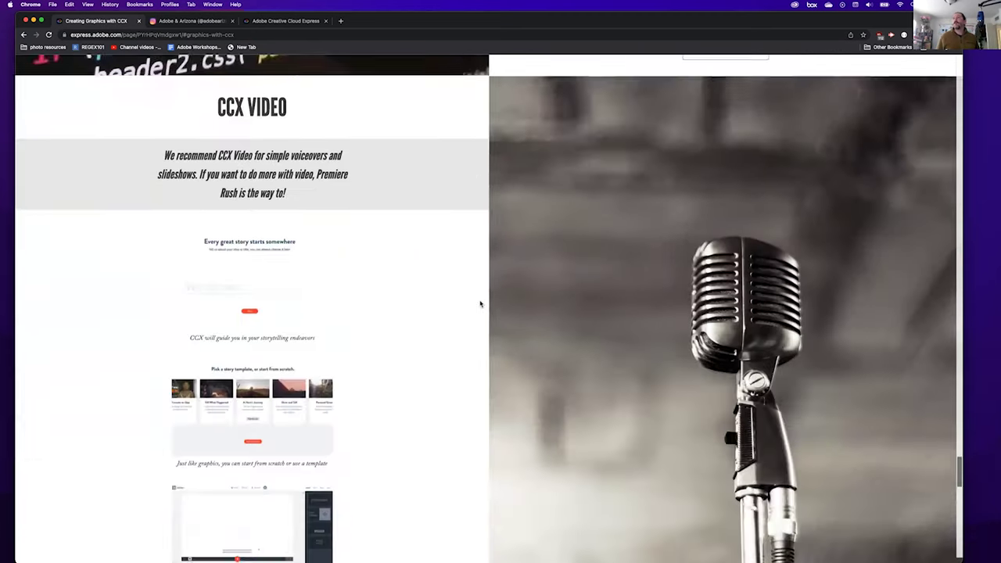
Switch to the workshop page's editor and examine its title section and the "Welcome!" section over the goat photo
{"action": "left_click", "coordinate": [289, 22]}
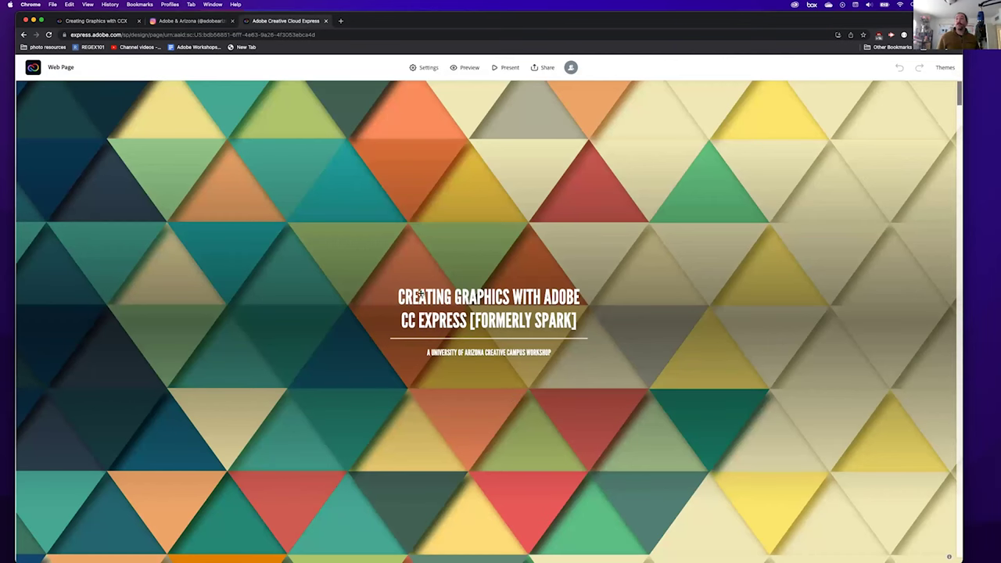
{"action": "scroll", "coordinate": [352, 324], "scroll_direction": "down", "scroll_amount": 2}
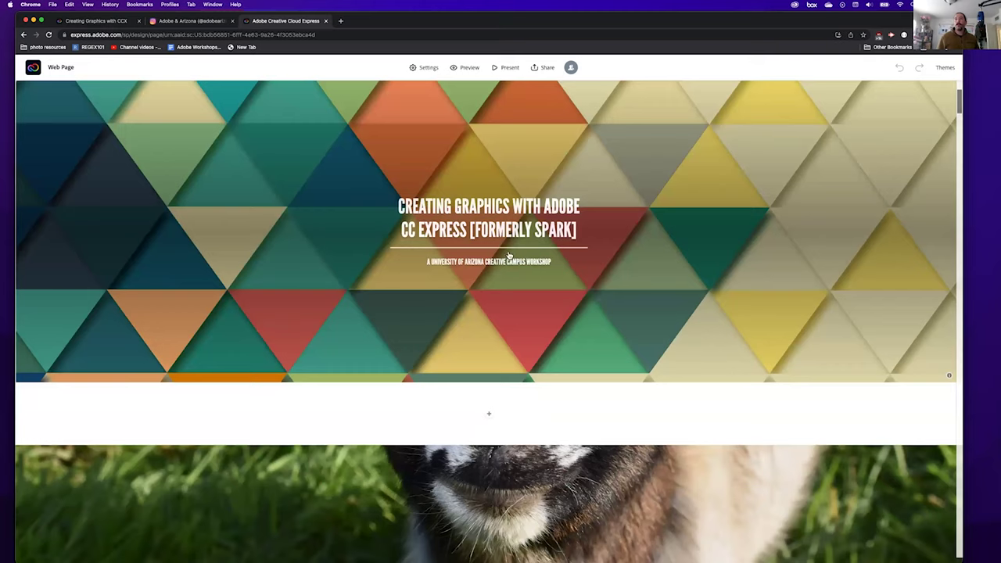
{"action": "scroll", "coordinate": [197, 300], "scroll_direction": "up", "scroll_amount": 2}
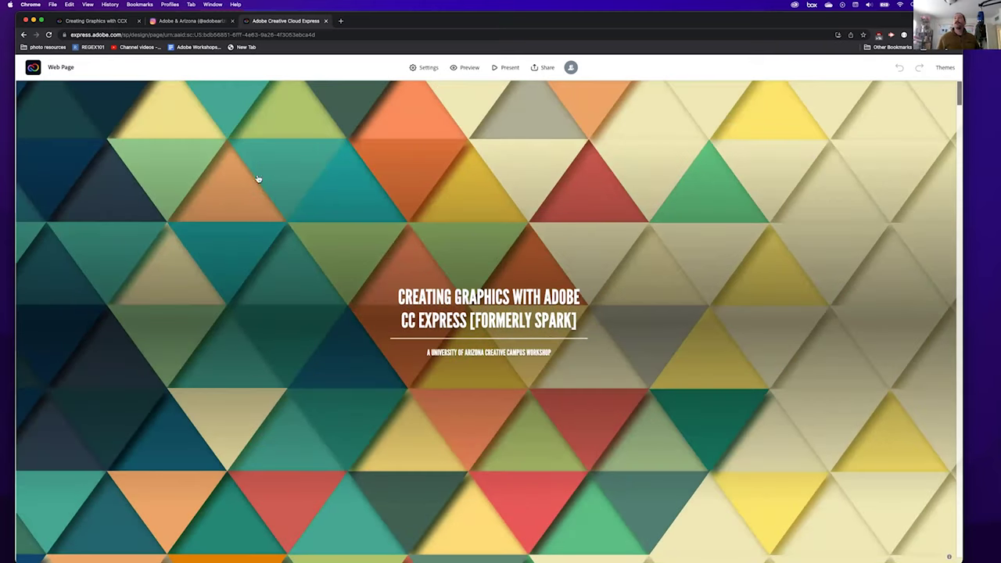
{"action": "mouse_move", "coordinate": [436, 425]}
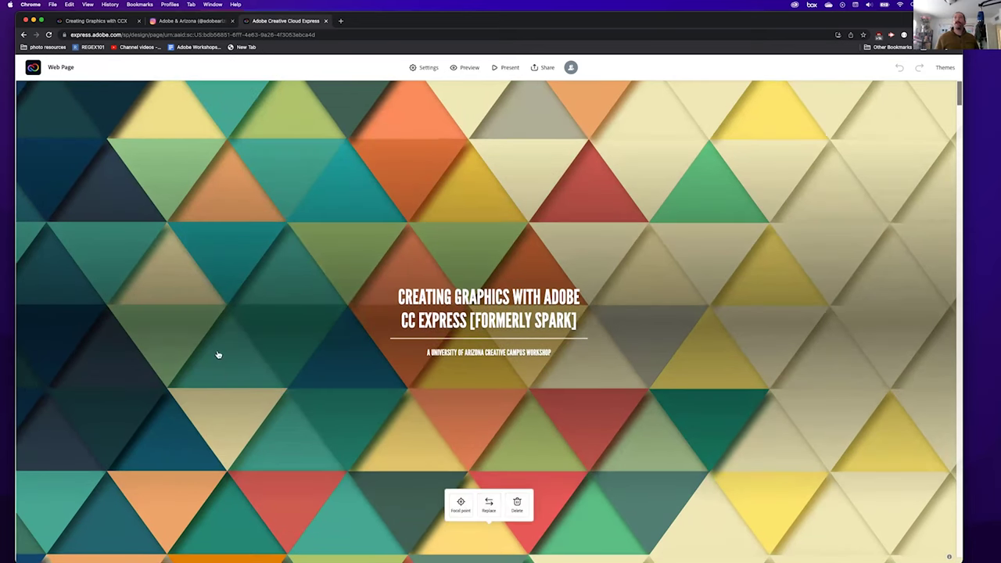
{"action": "scroll", "coordinate": [322, 264], "scroll_direction": "down", "scroll_amount": 10}
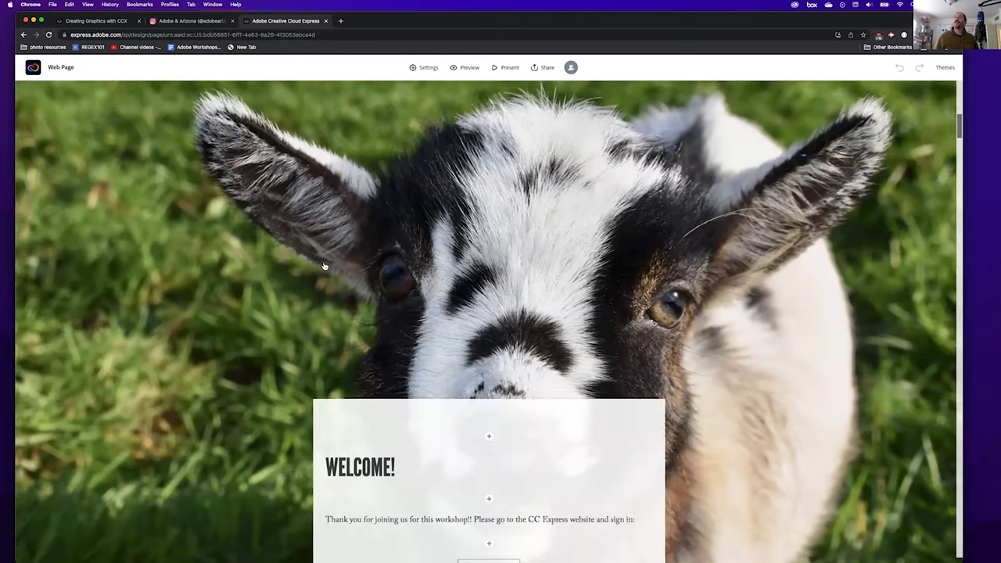
{"action": "scroll", "coordinate": [324, 266], "scroll_direction": "down", "scroll_amount": 3}
{"action": "scroll", "coordinate": [324, 265], "scroll_direction": "up", "scroll_amount": 10}
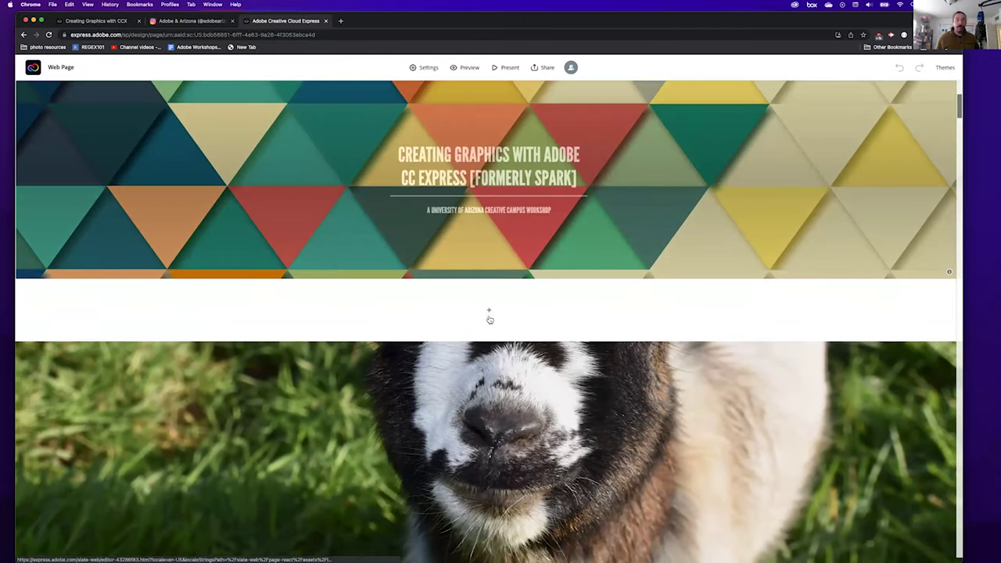
Add a centred H1 heading reading "LOOK AT MY BIG TEXT" between the page's title section and the goat photo
{"action": "left_click", "coordinate": [489, 314]}
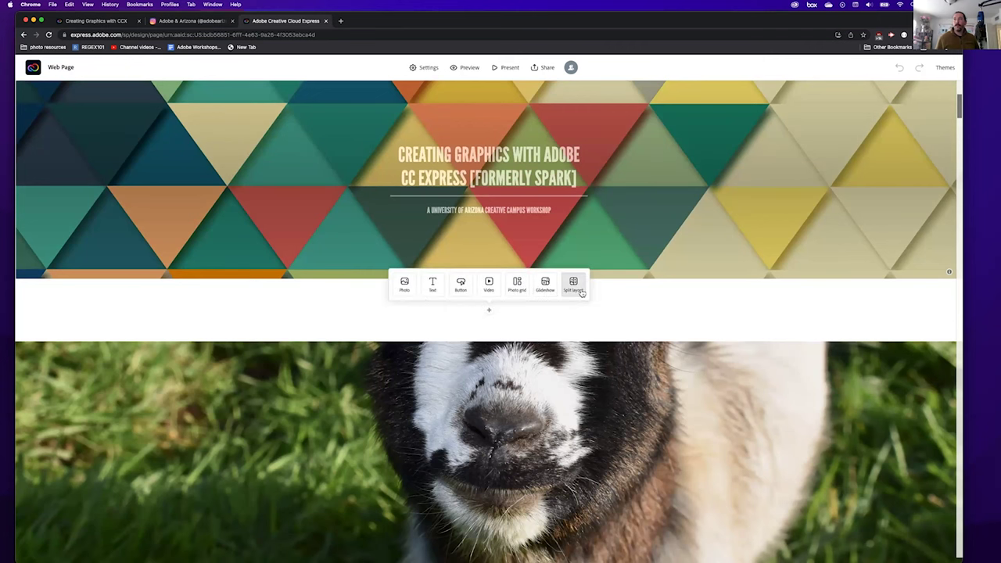
{"action": "left_click", "coordinate": [431, 291]}
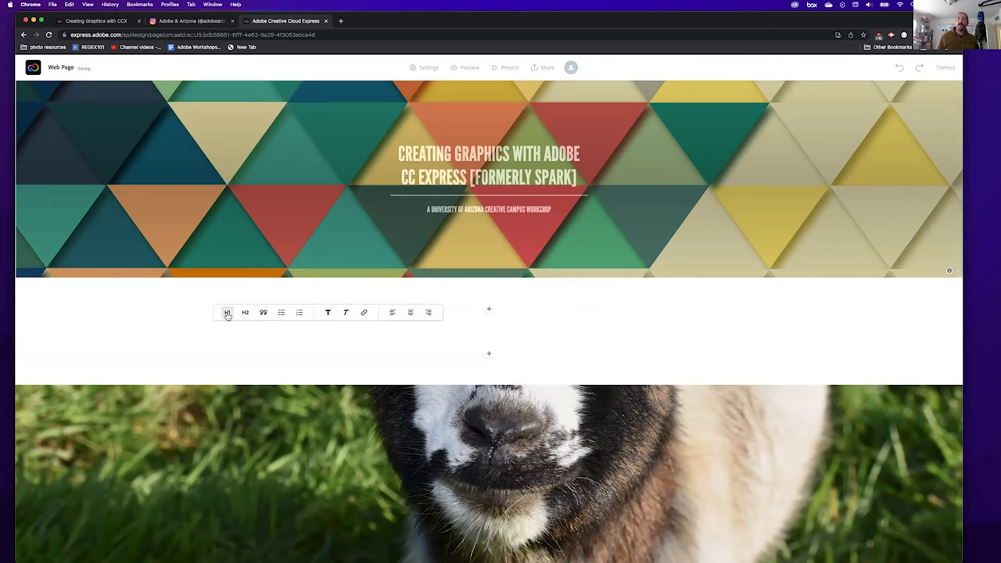
{"action": "left_click", "coordinate": [227, 313]}
{"action": "type", "text": "LOOKA"}
{"action": "key", "text": "BackSpace"}
{"action": "type", "text": "AT MY BIG TEXT"}
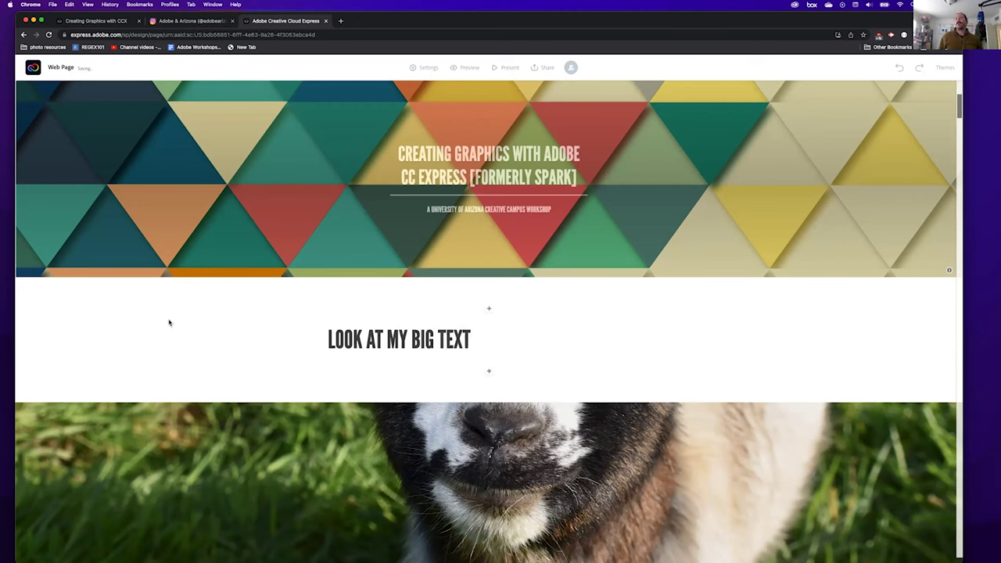
{"action": "left_click", "coordinate": [387, 341]}
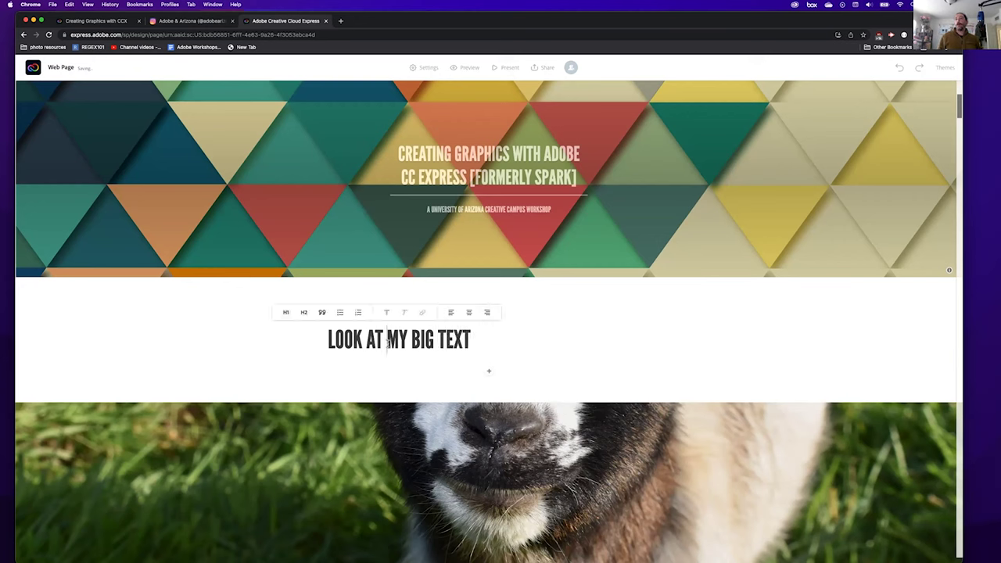
{"action": "left_click", "coordinate": [469, 312]}
Upload the sheep photo AdobeStock_447374338.jpeg from Downloads and insert it below the new heading
{"action": "left_click", "coordinate": [489, 371]}
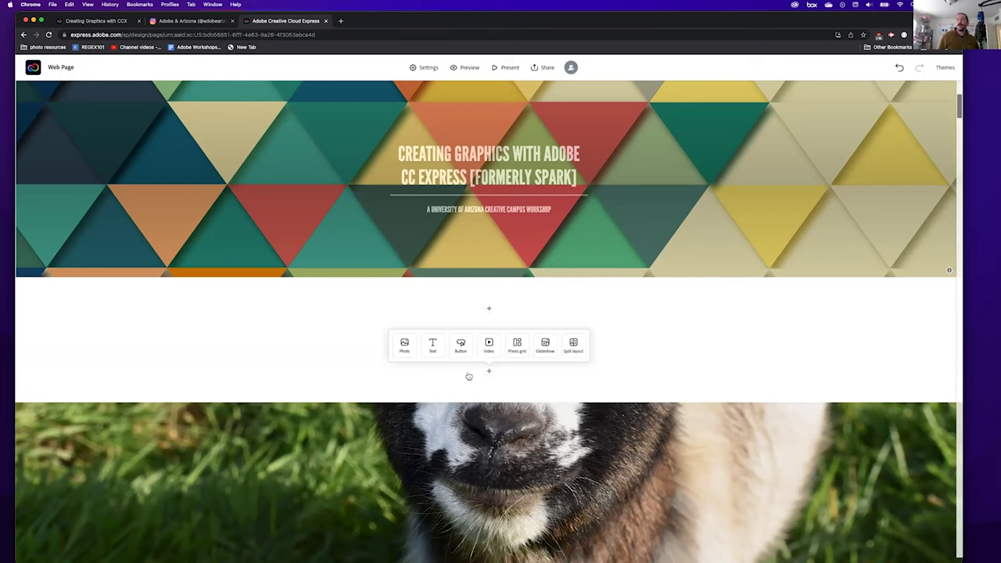
{"action": "left_click", "coordinate": [404, 346]}
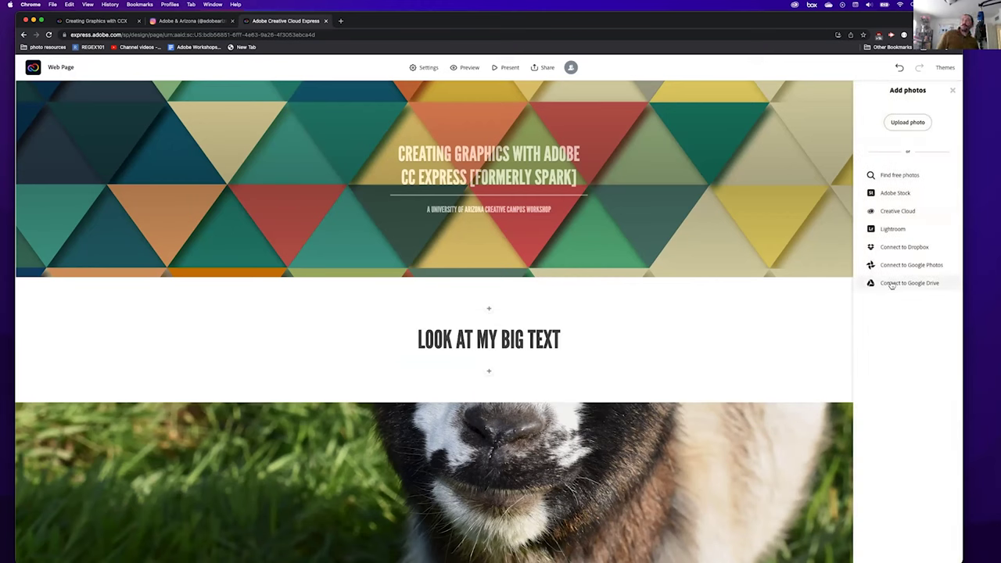
{"action": "left_click", "coordinate": [905, 125]}
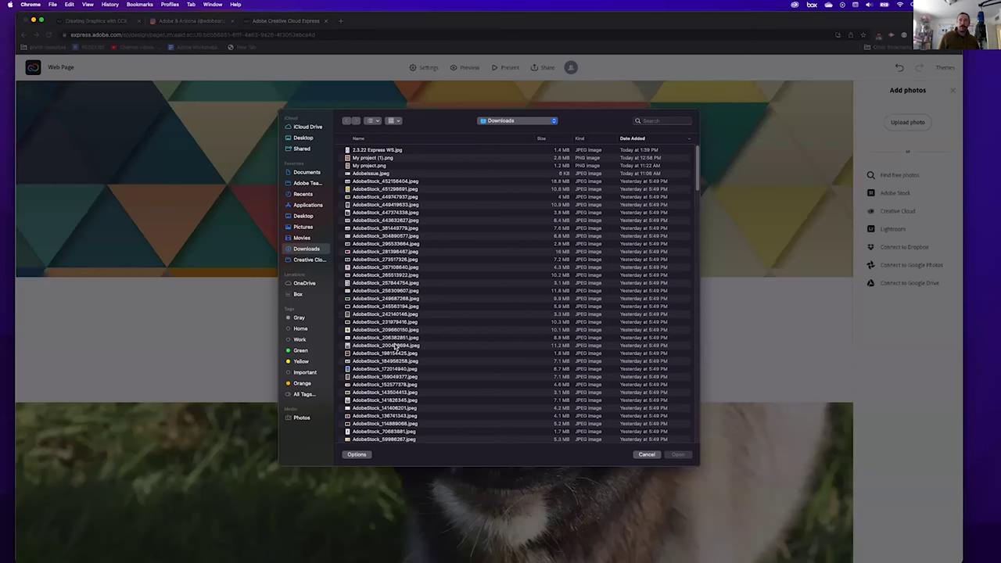
{"action": "left_click", "coordinate": [362, 216]}
{"action": "key", "text": "space"}
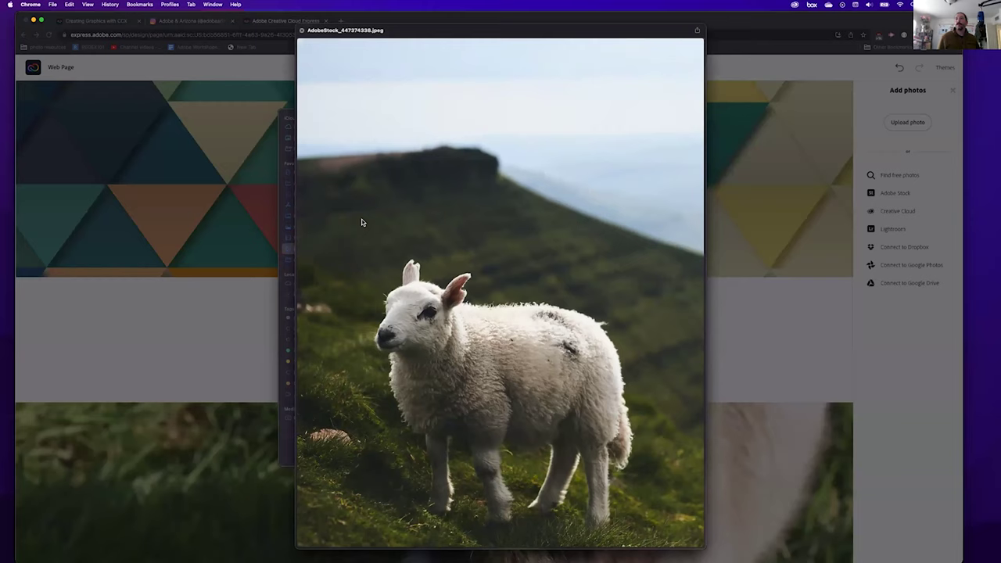
{"action": "key", "text": "space"}
{"action": "left_click", "coordinate": [679, 455]}
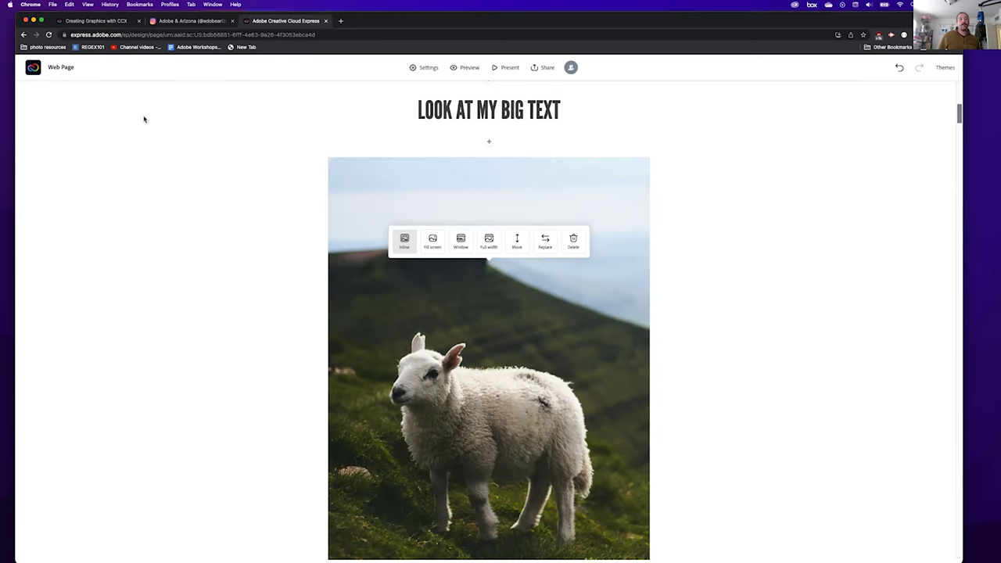
Look over the edited page, and examine the published page's "Additional Resources", "Share Your Page" and "CCX Video" sections
{"action": "scroll", "coordinate": [396, 347], "scroll_direction": "down", "scroll_amount": 6}
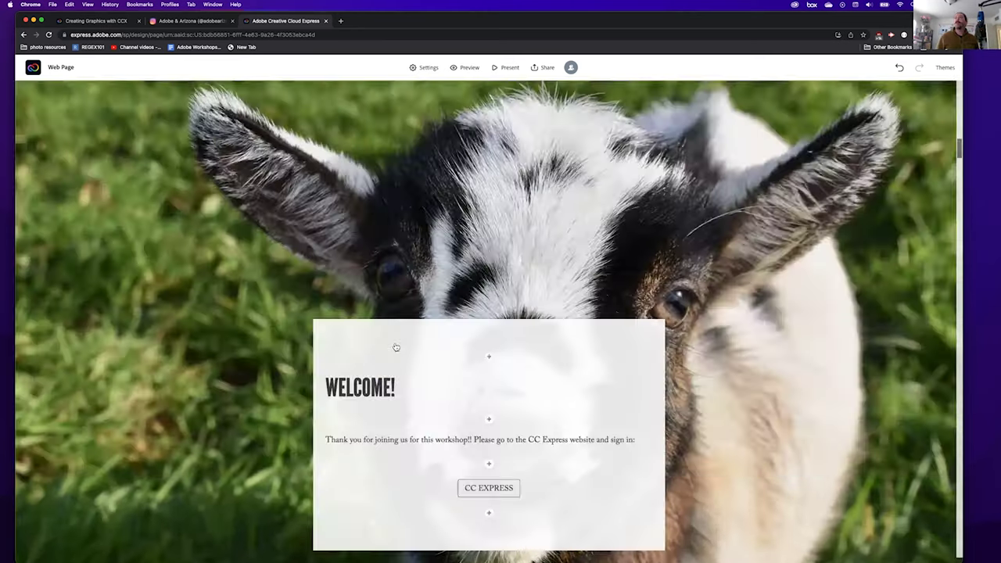
{"action": "scroll", "coordinate": [88, 236], "scroll_direction": "up", "scroll_amount": 15}
{"action": "left_click", "coordinate": [94, 21]}
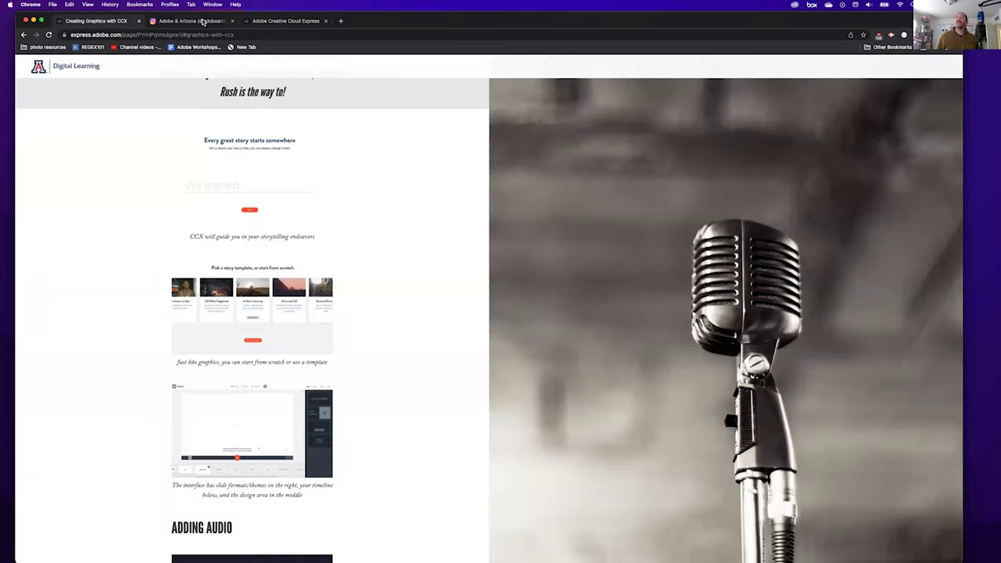
{"action": "scroll", "coordinate": [180, 314], "scroll_direction": "down", "scroll_amount": 20}
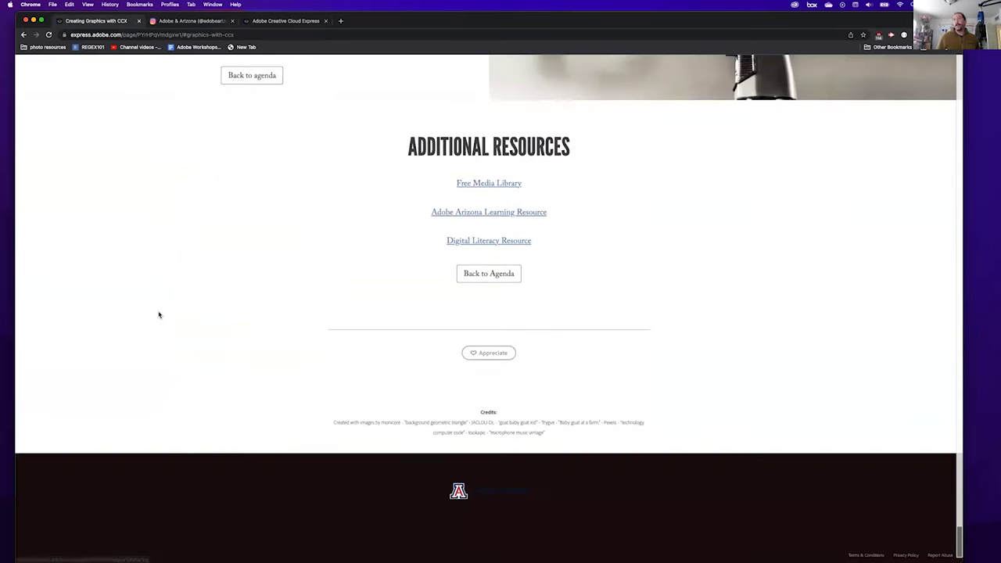
{"action": "scroll", "coordinate": [159, 314], "scroll_direction": "up", "scroll_amount": 15}
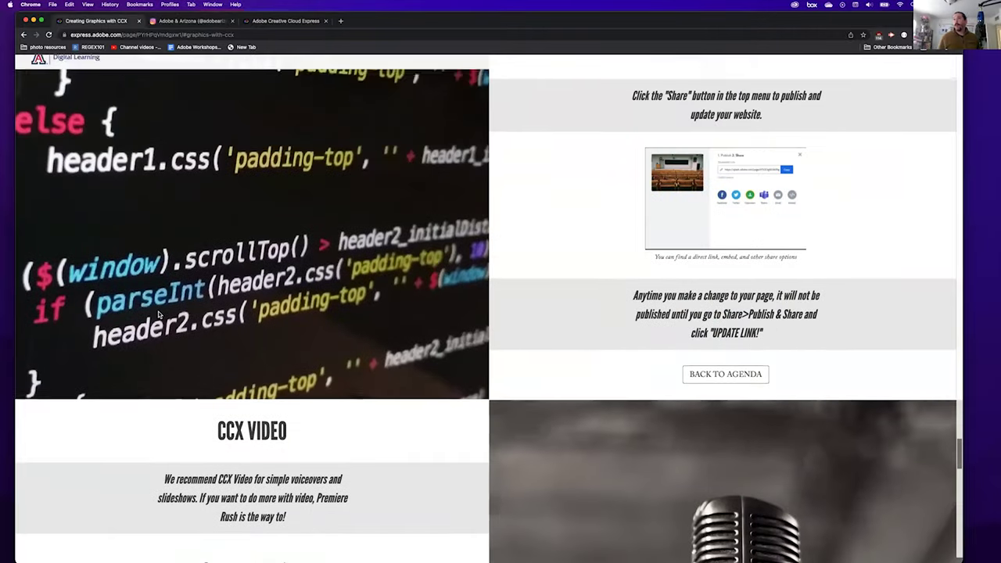
{"action": "scroll", "coordinate": [158, 314], "scroll_direction": "down", "scroll_amount": 5}
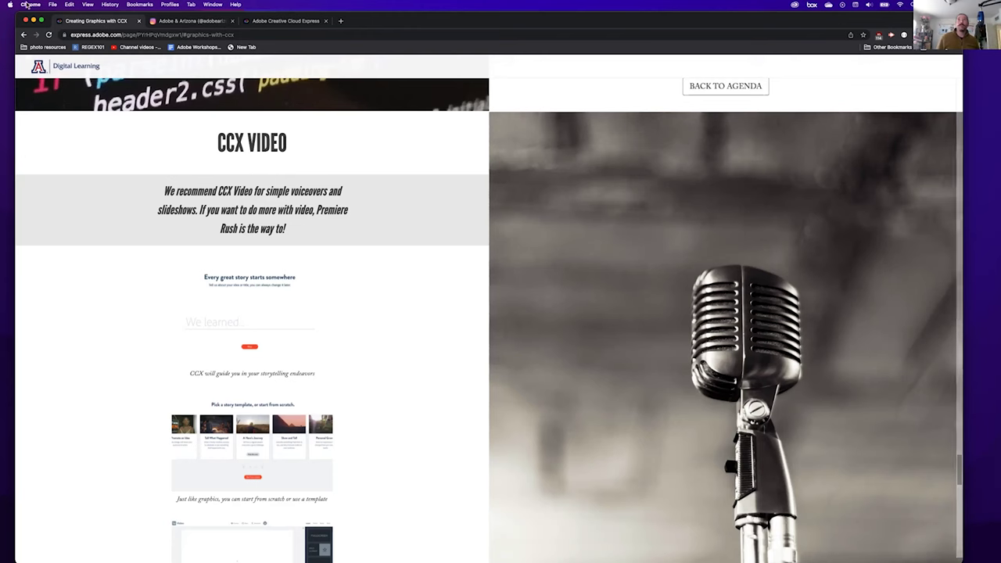
Leave the web page editor for the home page at express.adobe.com/sp and start a new video project
{"action": "left_click", "coordinate": [255, 21]}
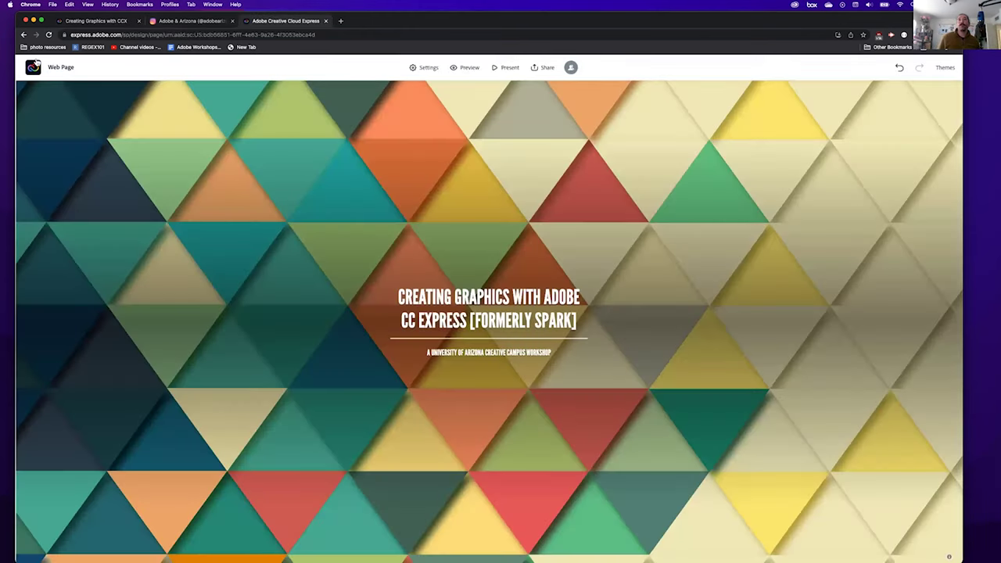
{"action": "left_click", "coordinate": [130, 35]}
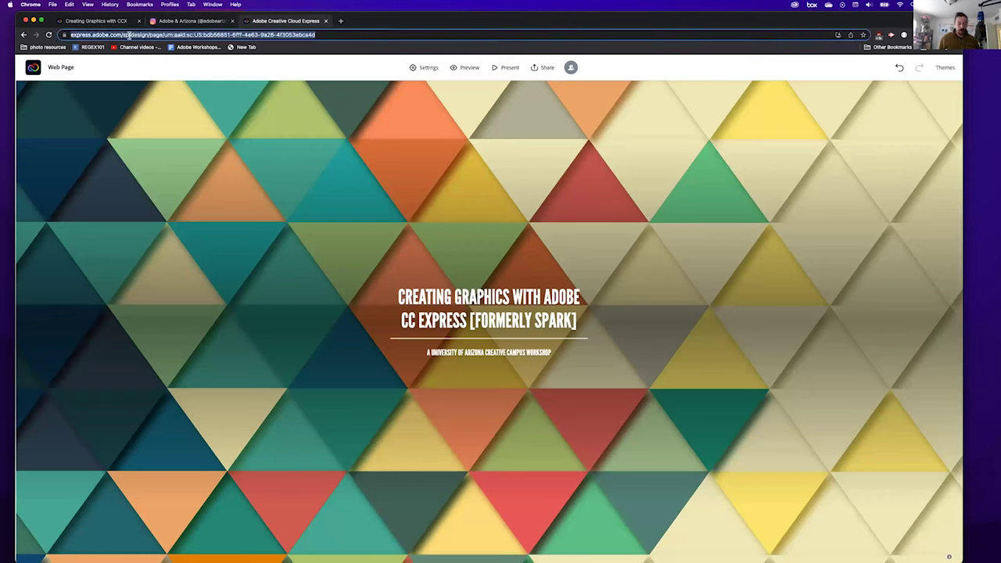
{"action": "type", "text": "express.adobe.com/sp"}
{"action": "key", "text": "Return"}
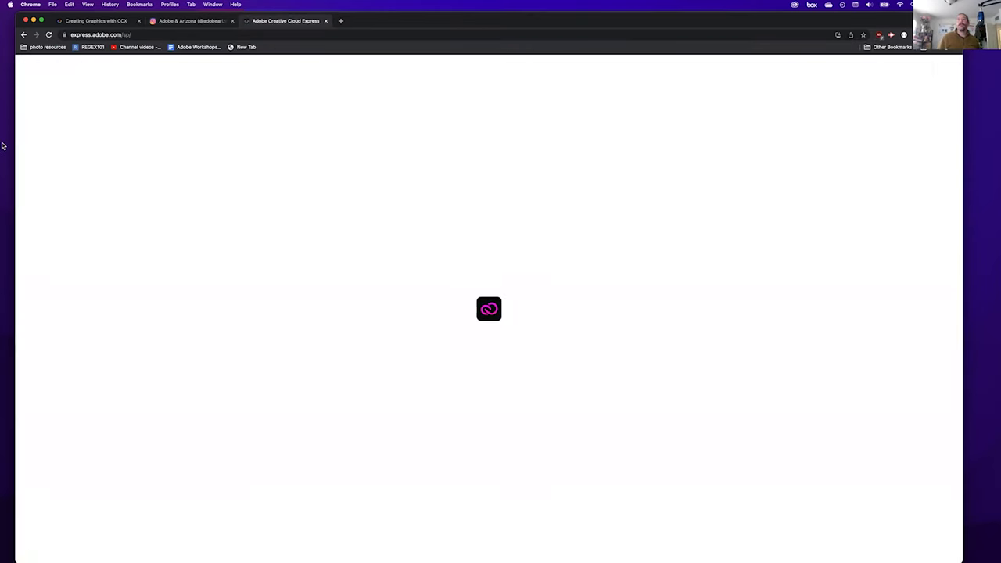
{"action": "left_click", "coordinate": [31, 100]}
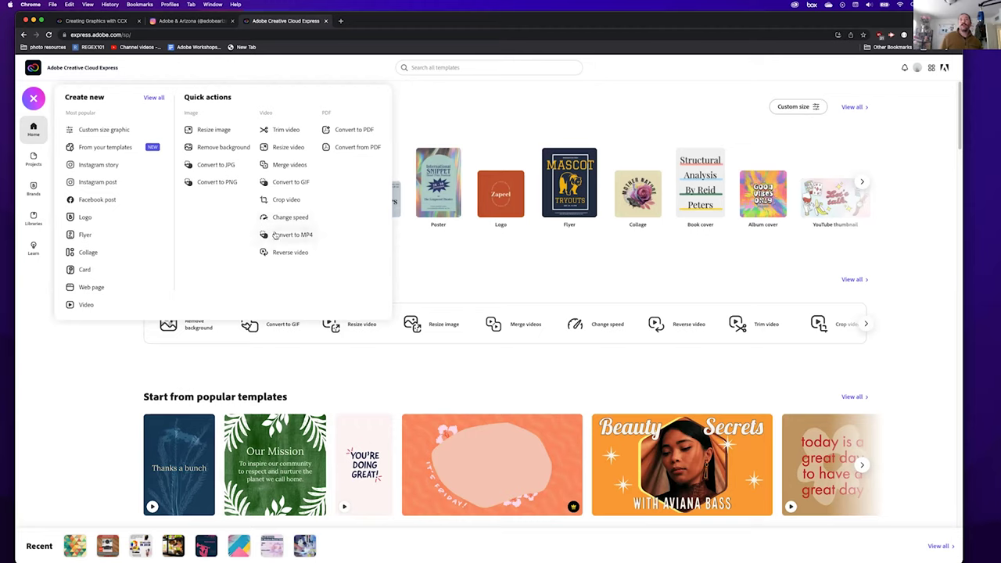
{"action": "left_click", "coordinate": [96, 305]}
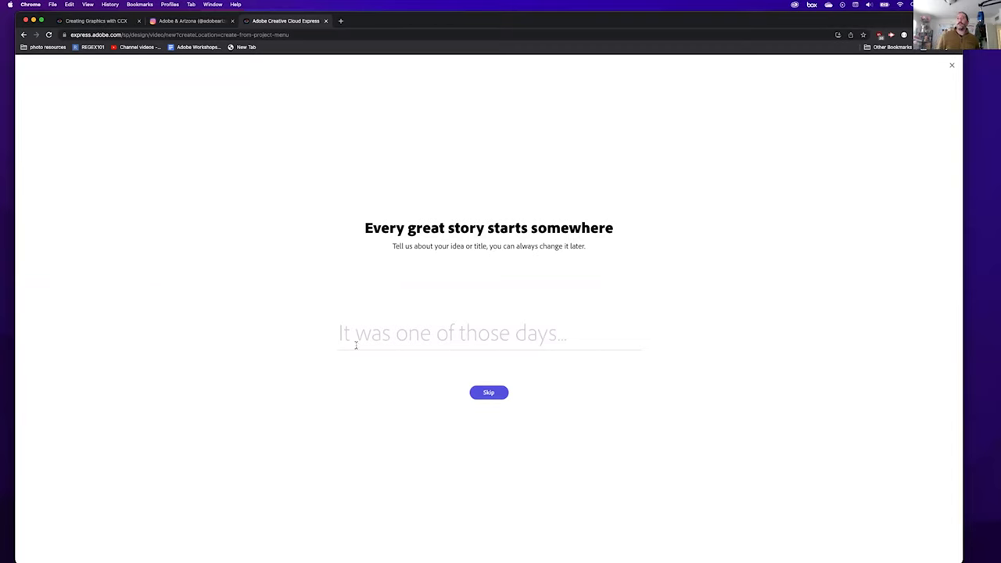
Enter "I was demoing Express Video" as the new video's story idea and continue to the story templates
{"action": "type", "text": "I was de,opi"}
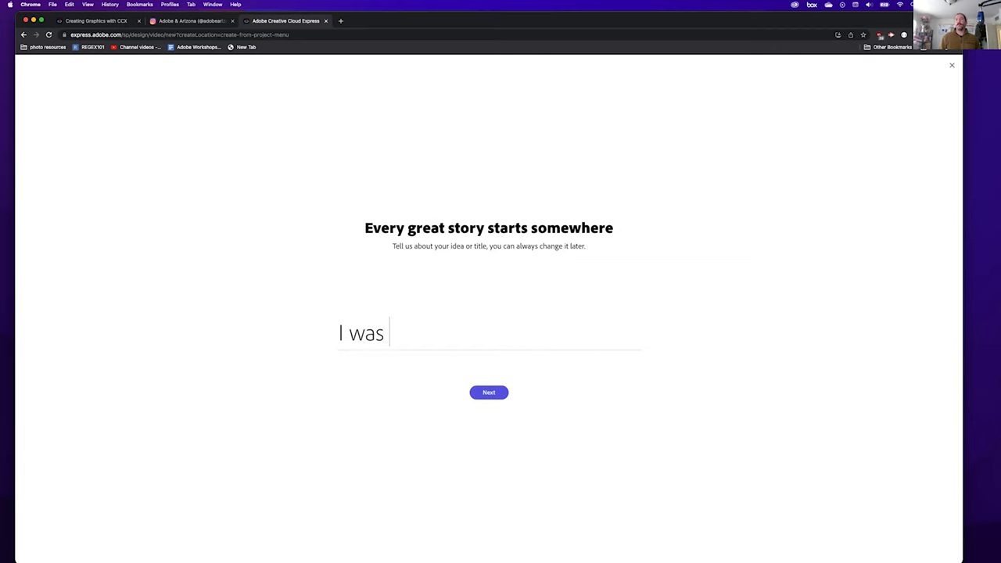
{"action": "key", "text": "BackSpace"}
{"action": "key", "text": "BackSpace"}
{"action": "key", "text": "BackSpace"}
{"action": "key", "text": "BackSpace"}
{"action": "type", "text": "moing Expres V"}
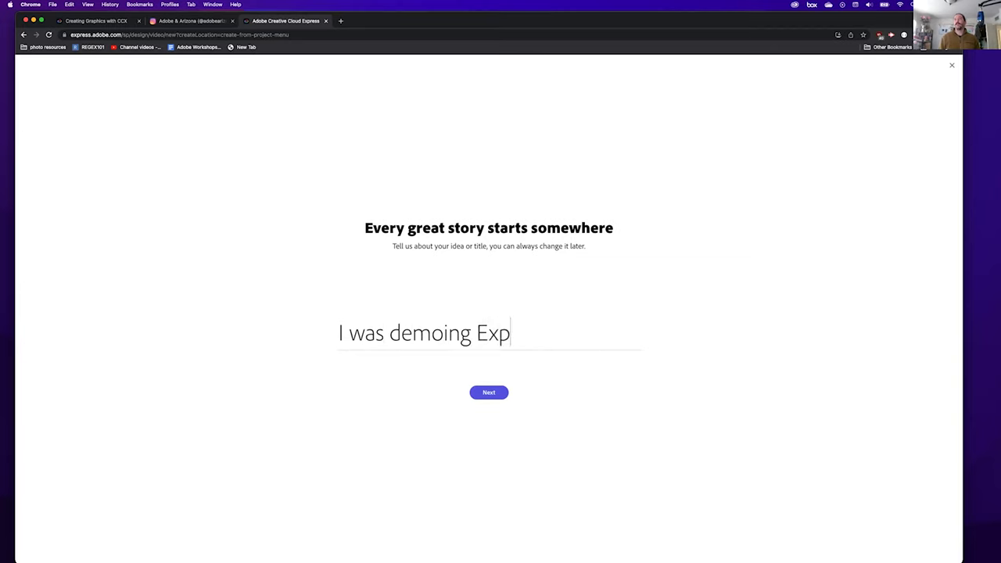
{"action": "key", "text": "BackSpace"}
{"action": "key", "text": "BackSpace"}
{"action": "type", "text": "s Video"}
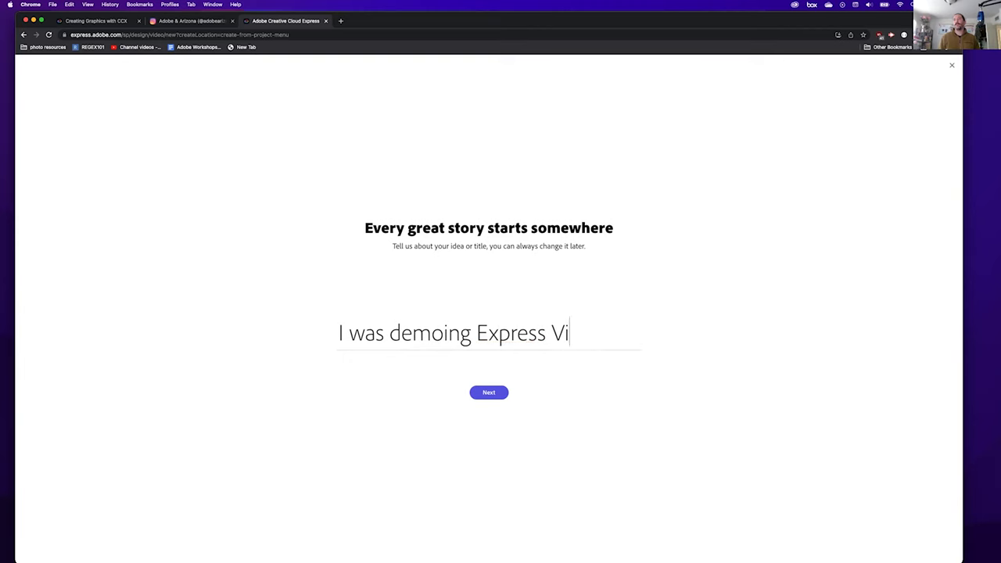
{"action": "left_click", "coordinate": [477, 389]}
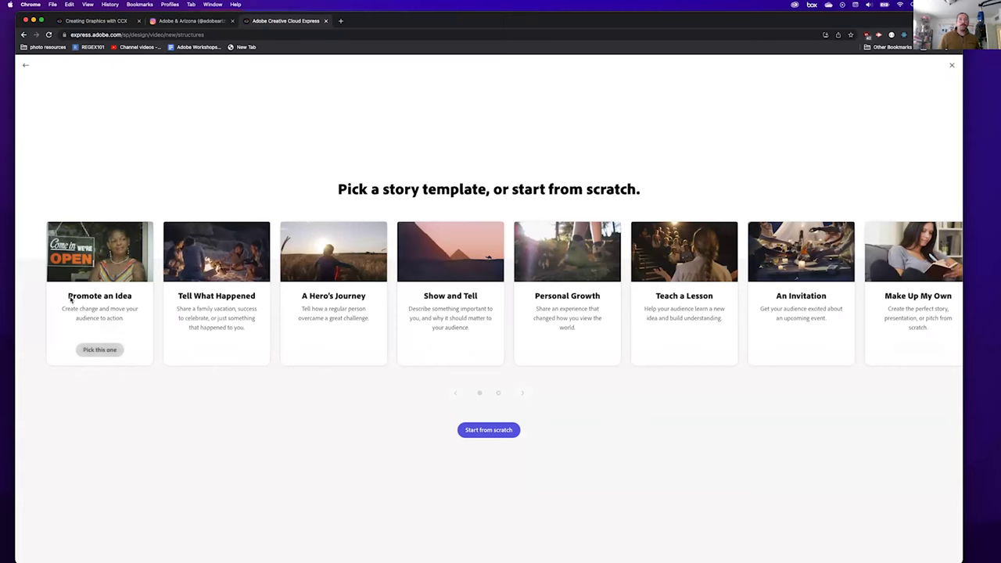
Create the video from the "Teach a Lesson" story template and go to its Concept slide
{"action": "mouse_move", "coordinate": [233, 342]}
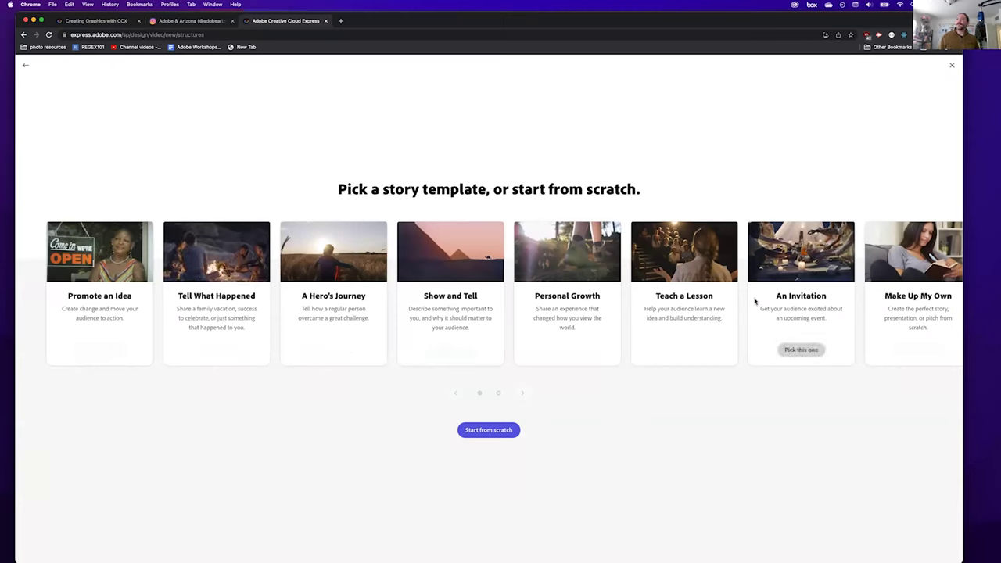
{"action": "mouse_move", "coordinate": [692, 258]}
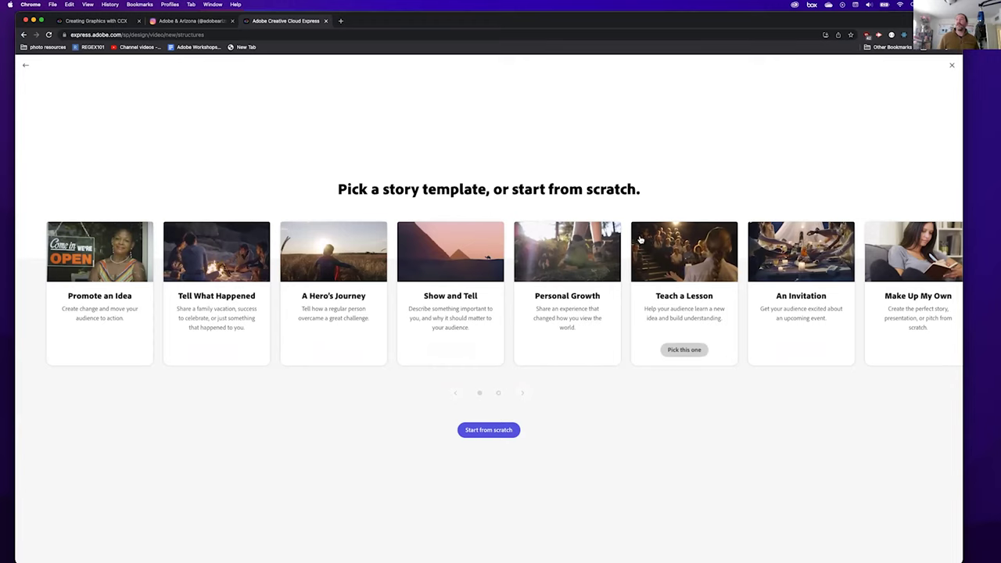
{"action": "left_click", "coordinate": [677, 352]}
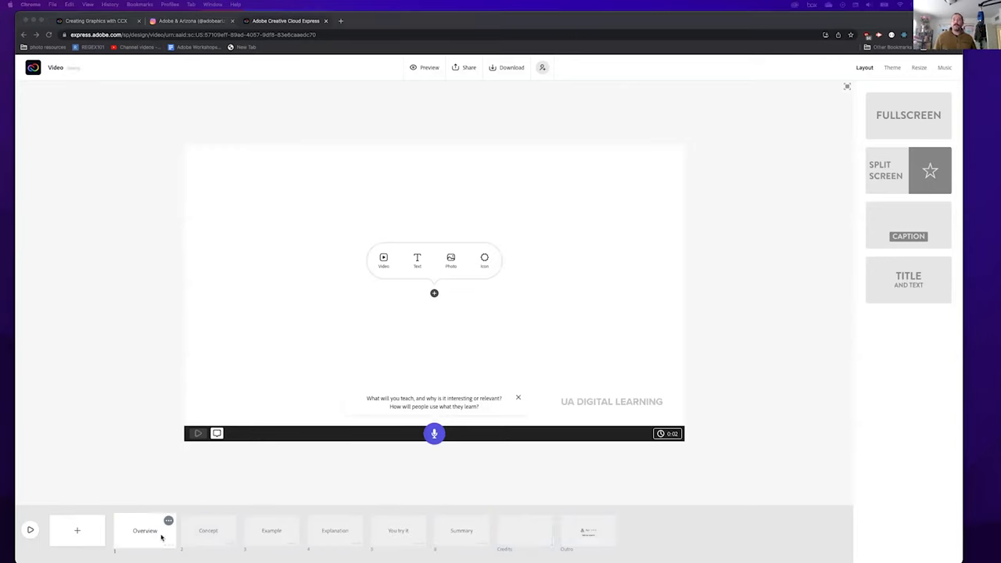
{"action": "left_click", "coordinate": [206, 543]}
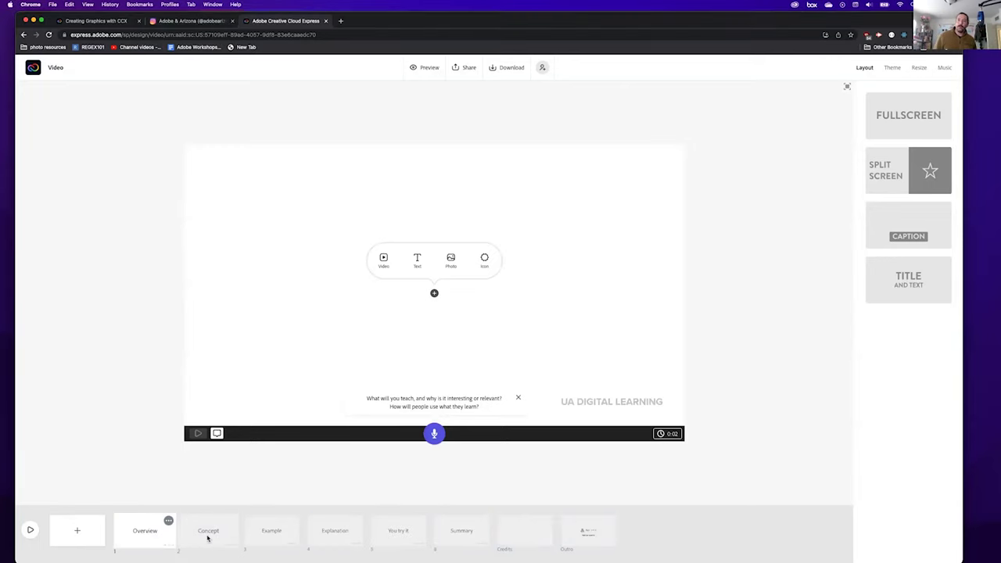